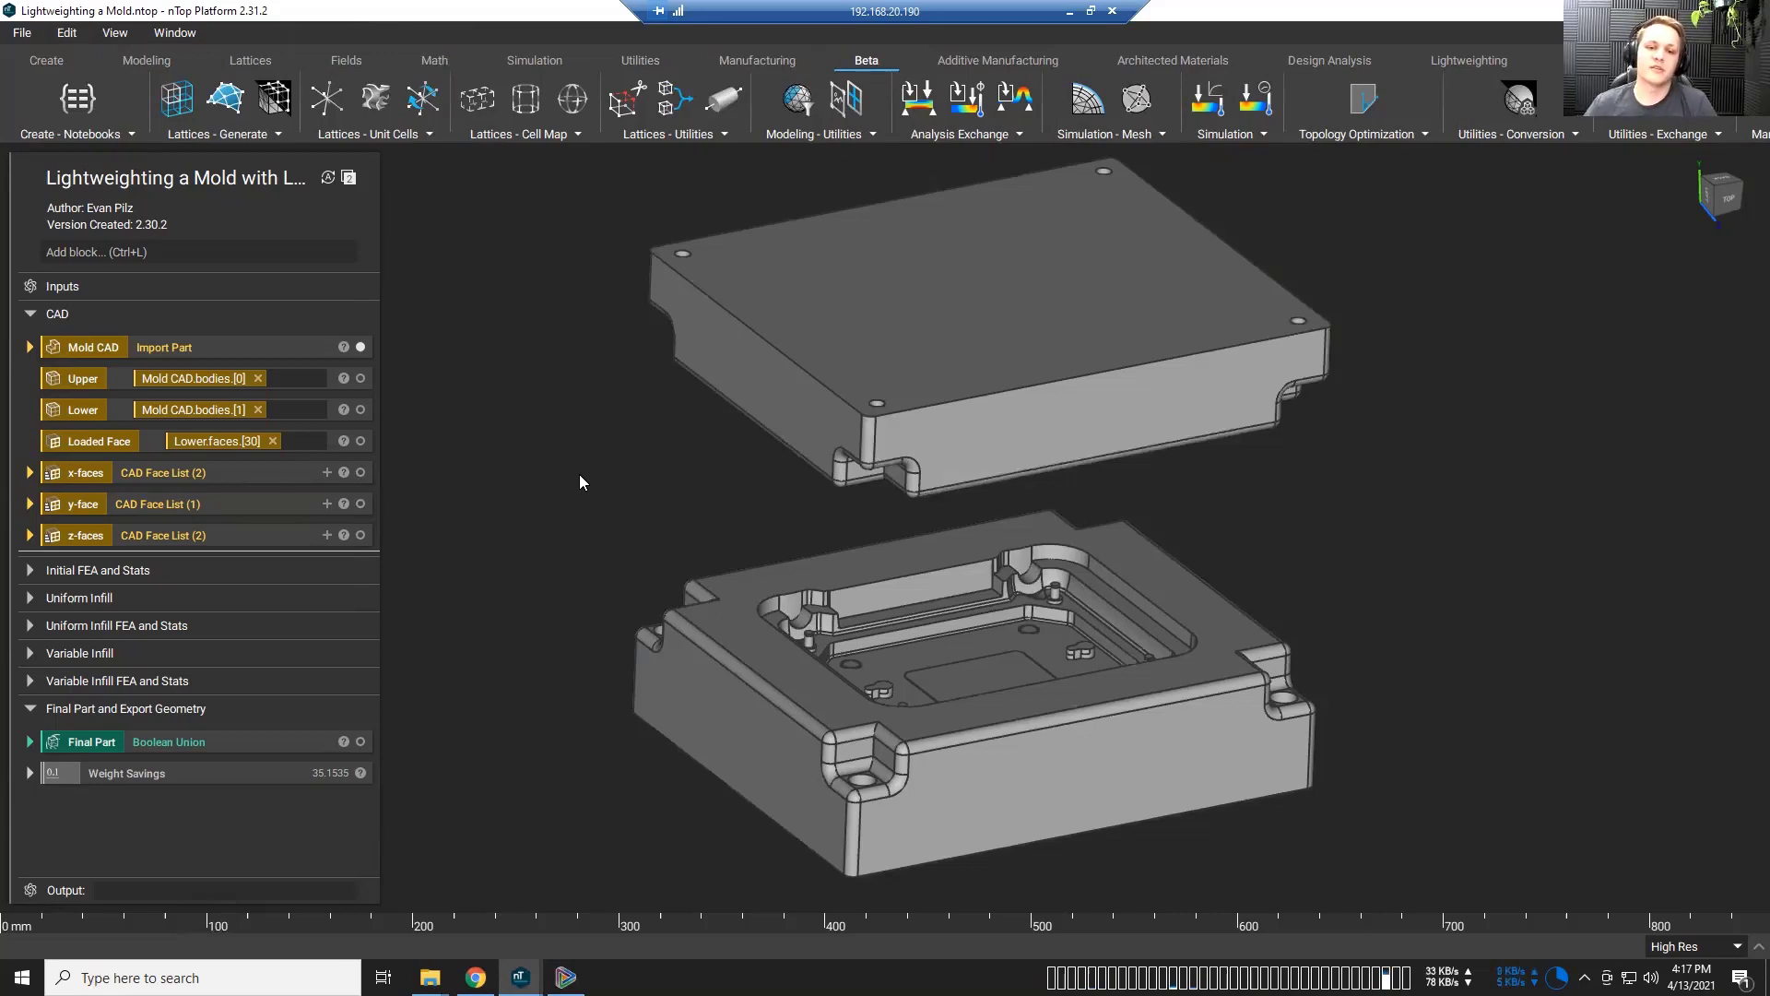
Step: Inspect the two imported mold halves, hide the Mold CAD block and display the Final Part body instead
right_drag(579, 474, 685, 536)
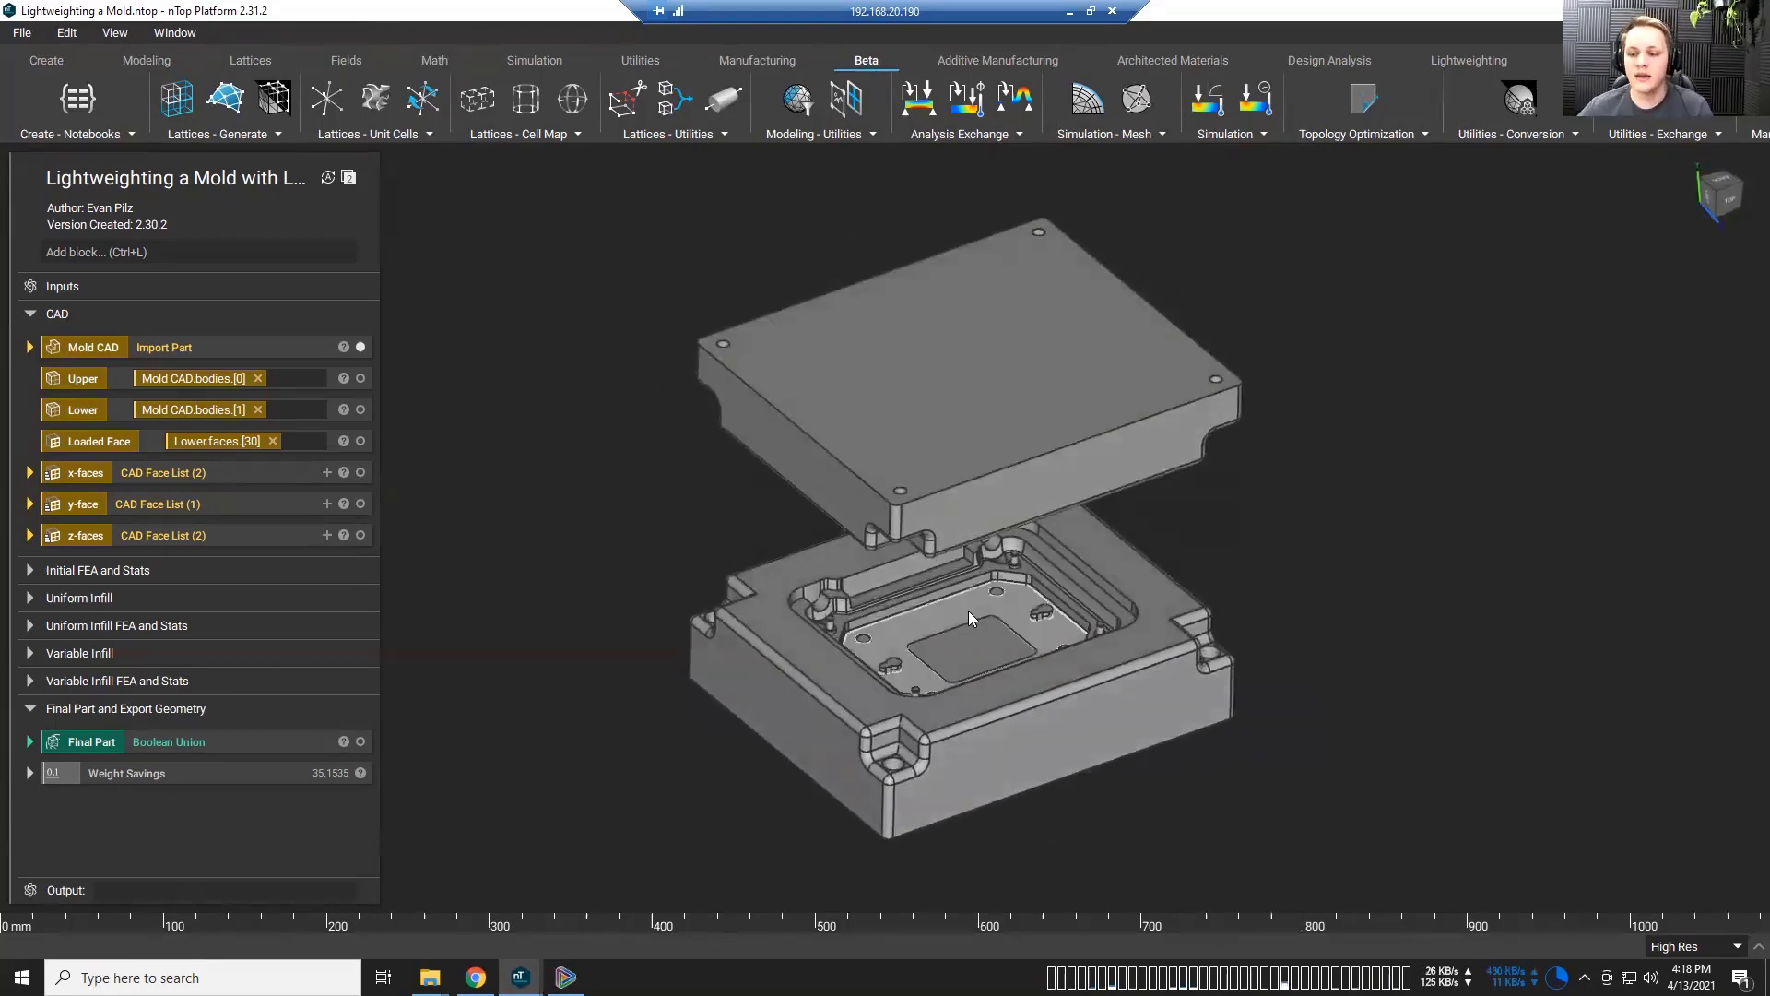
scroll(968, 611, up, 3)
right_drag(968, 610, 968, 561)
scroll(979, 543, down, 1)
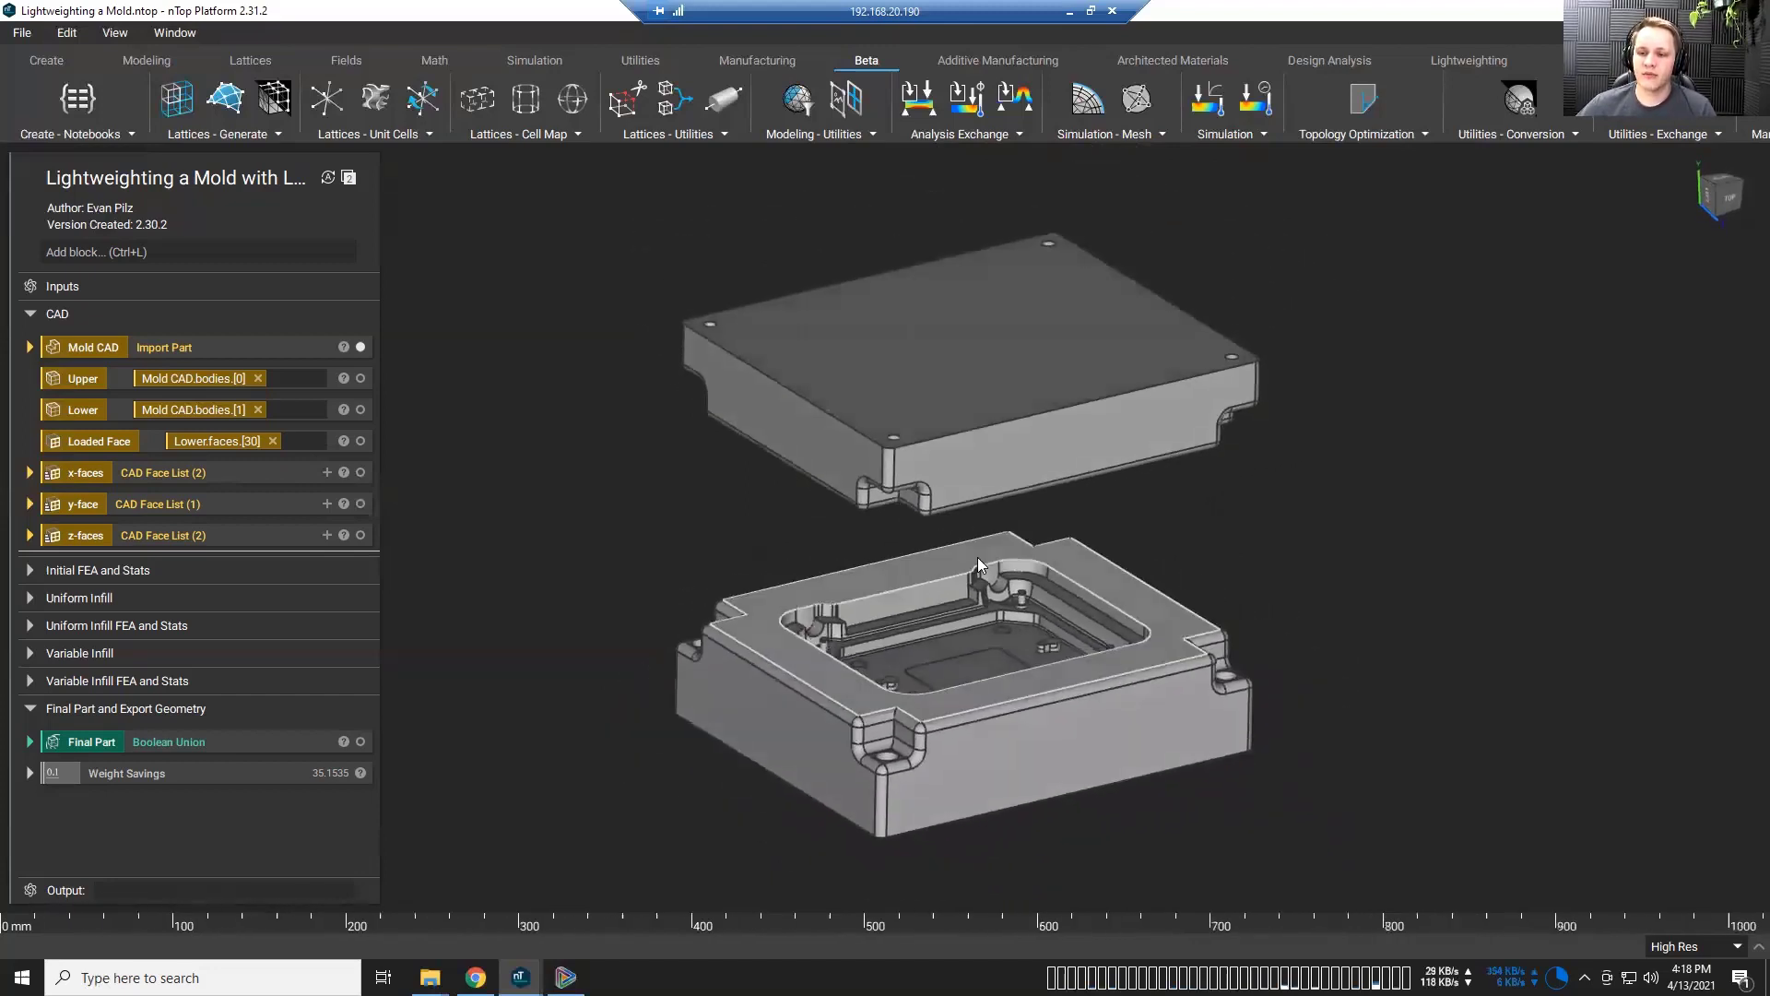
scroll(885, 551, up, 1)
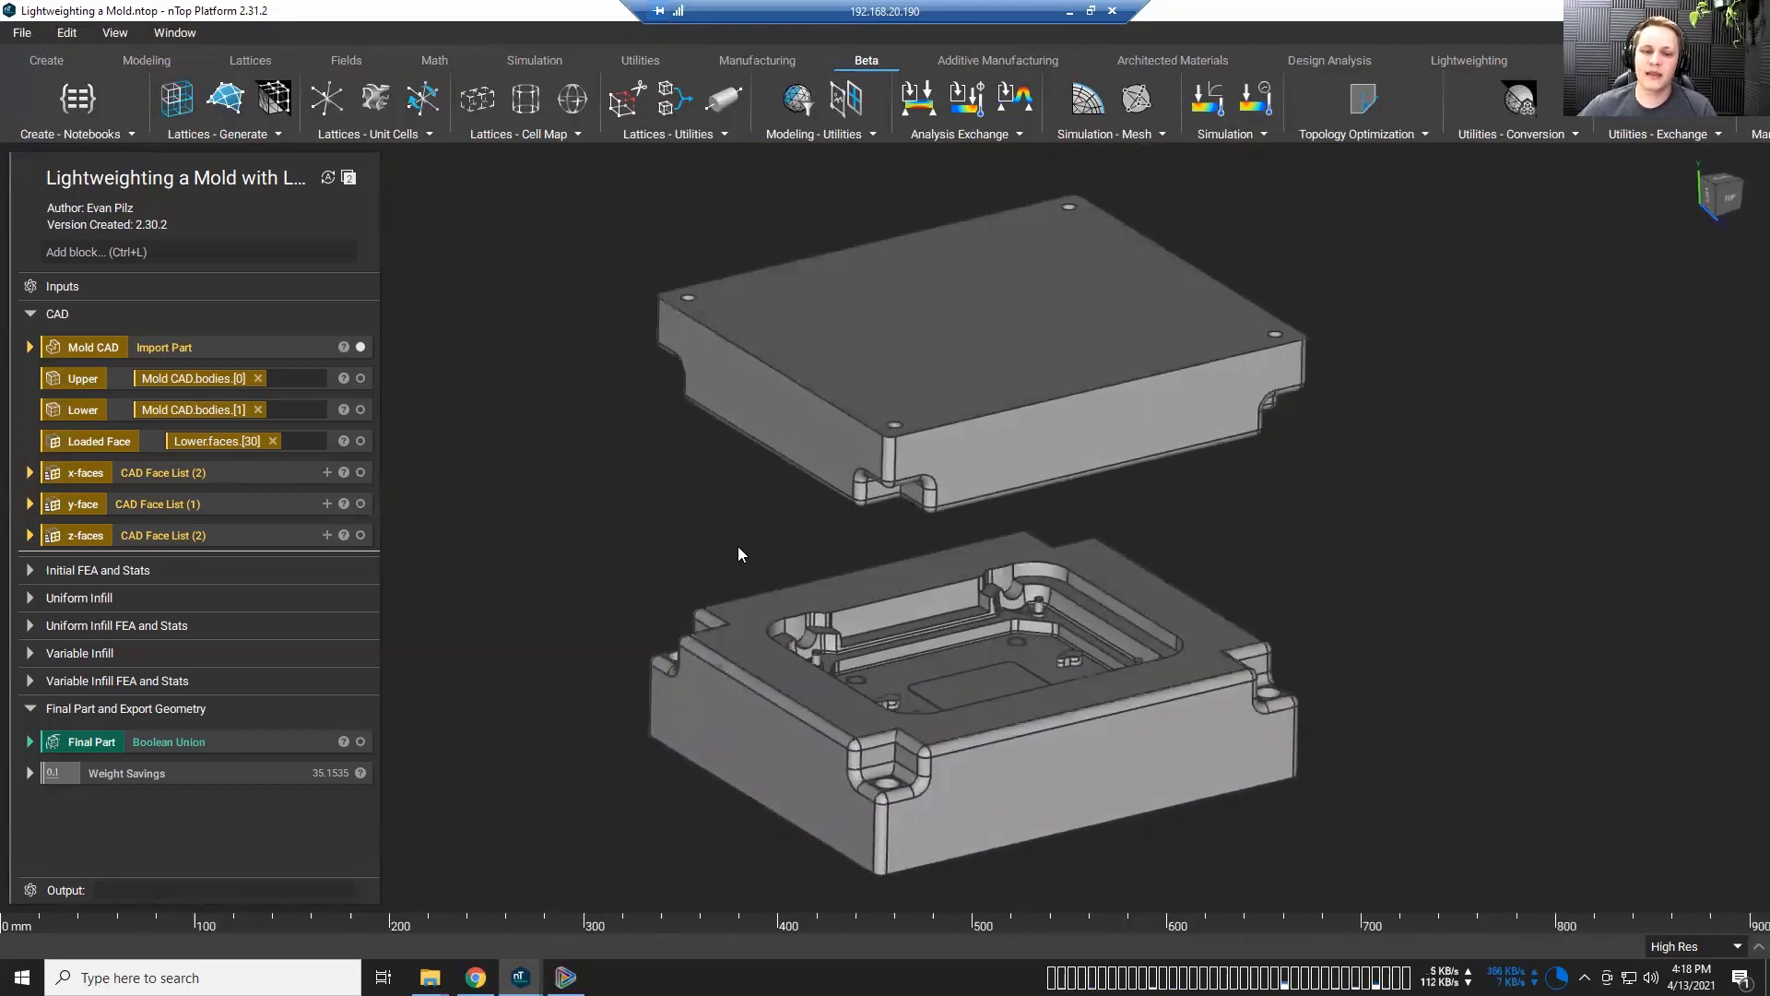
click(360, 348)
click(360, 741)
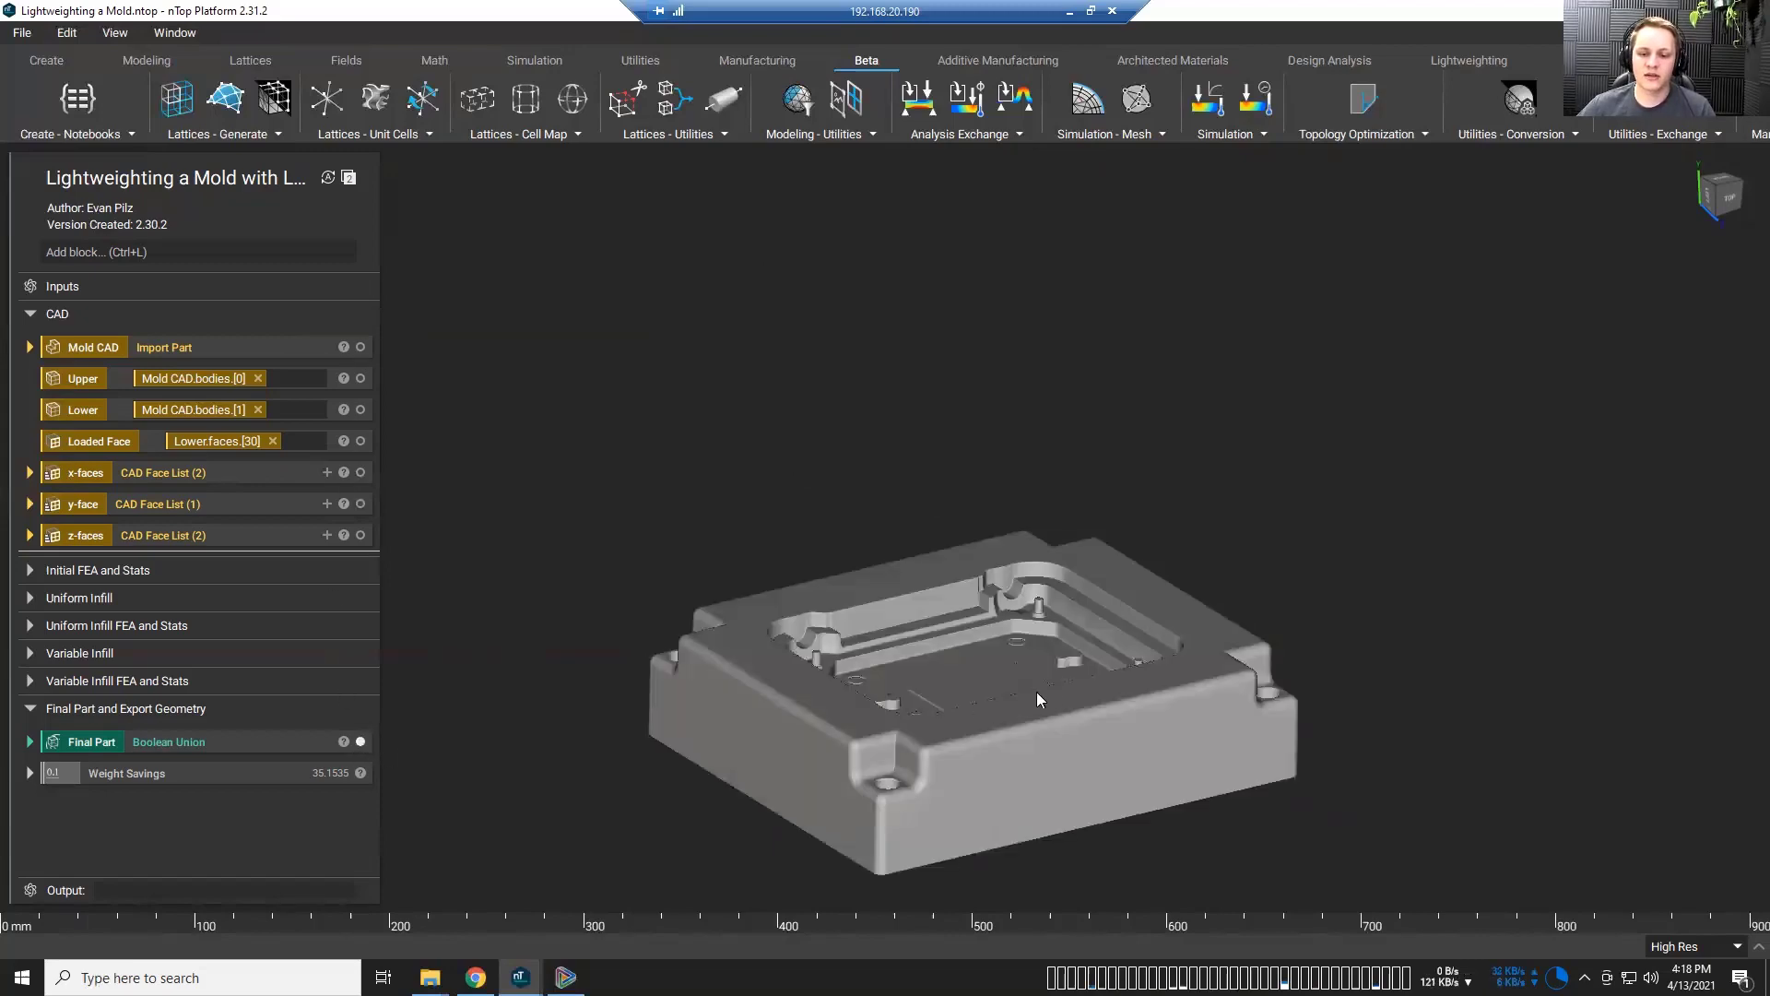
Step: Cut the Final Part with a global section to inspect its internal lattice, and close the section cut
scroll(977, 683, up, 2)
middle_drag(969, 690, 988, 461)
scroll(953, 517, up, 3)
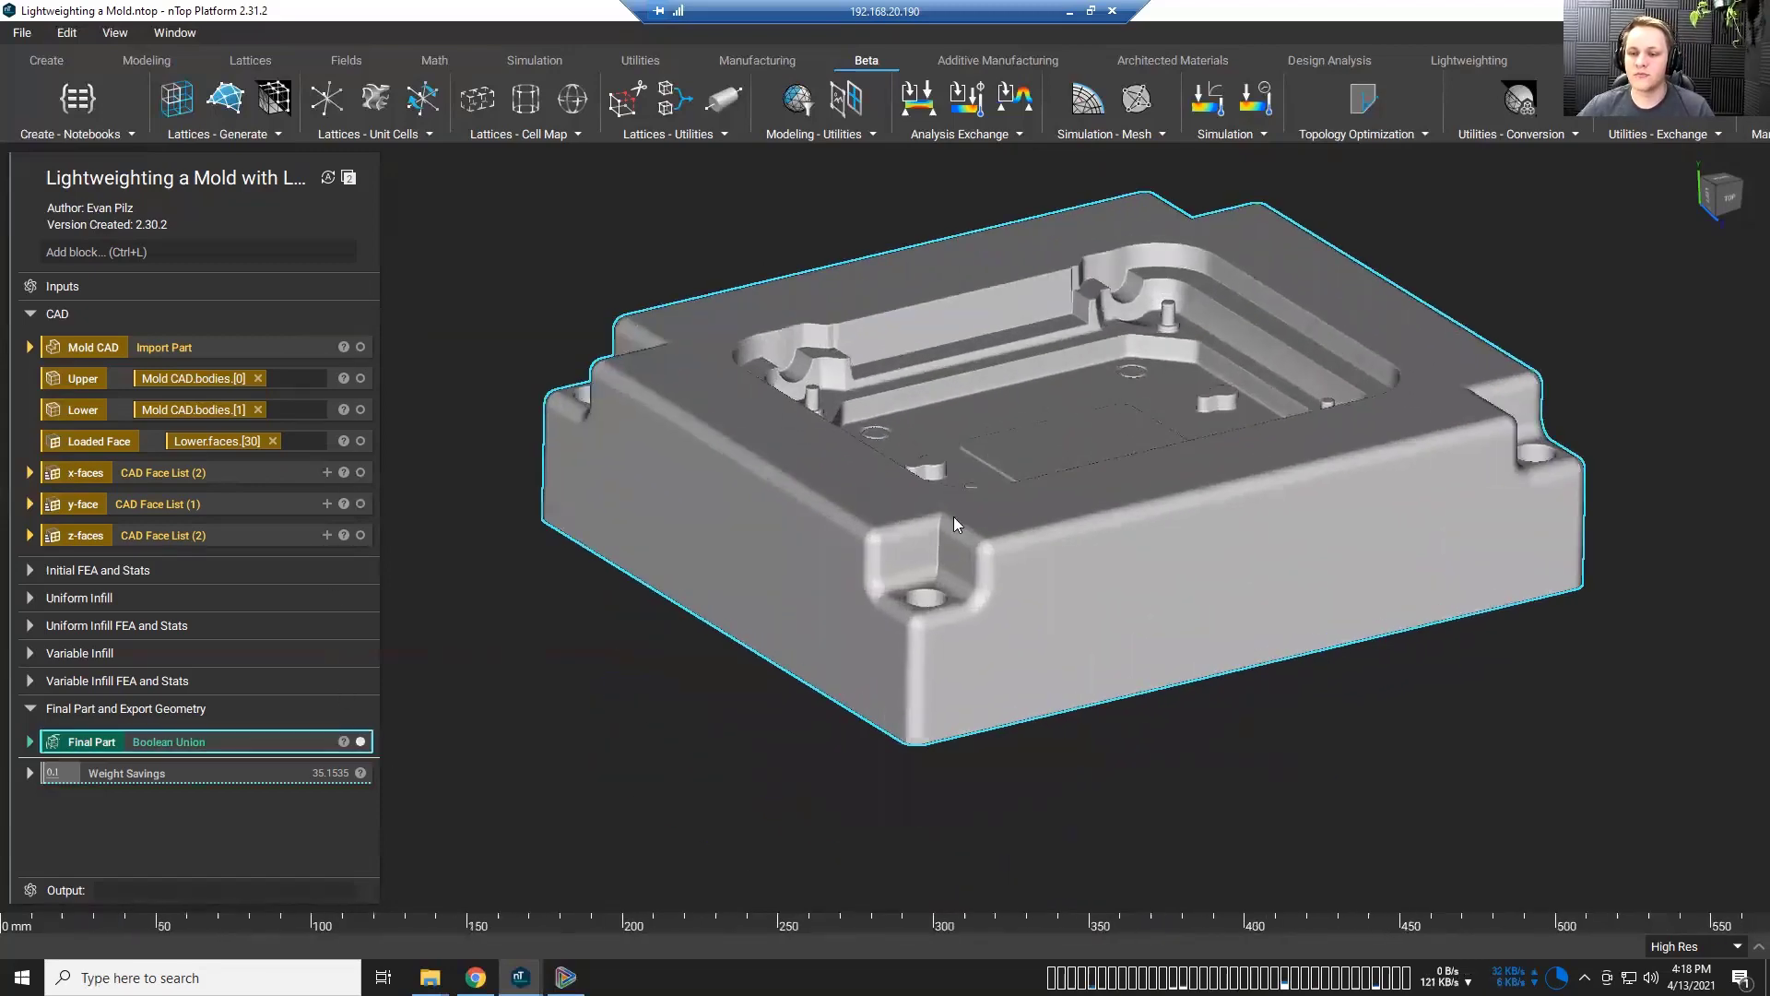
key(s)
right_drag(991, 556, 984, 513)
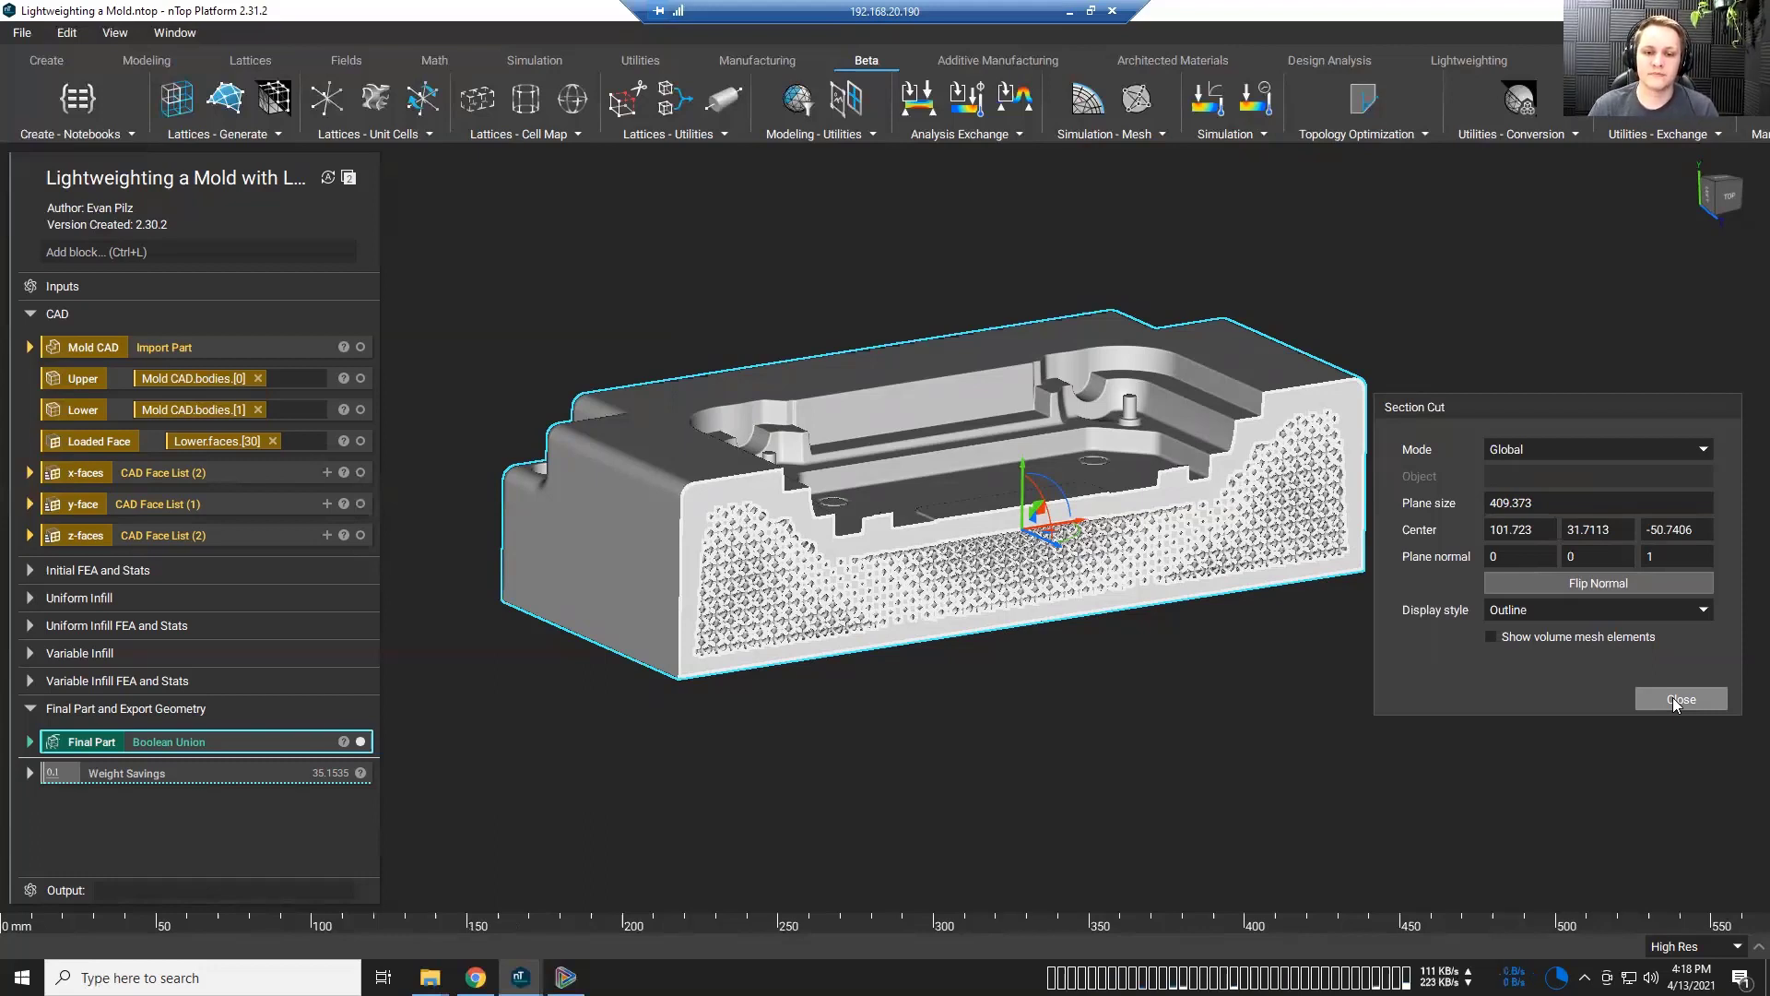
right_drag(1027, 690, 1031, 675)
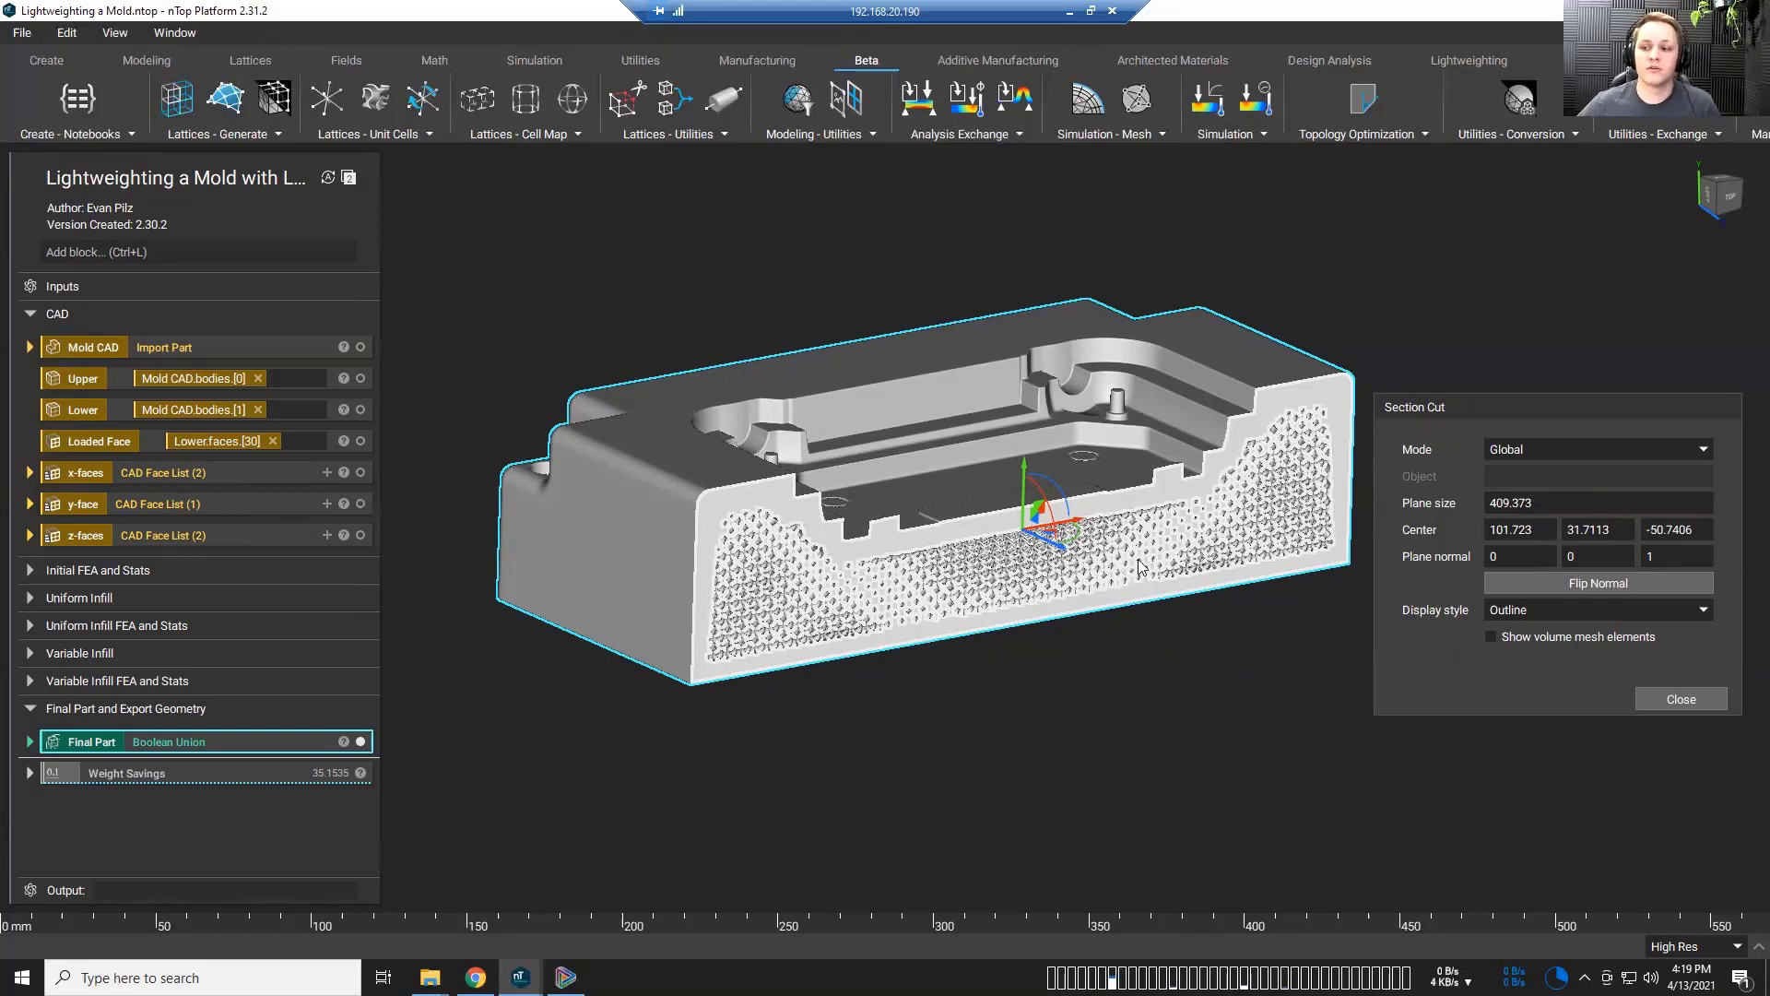
drag(1507, 402, 1509, 515)
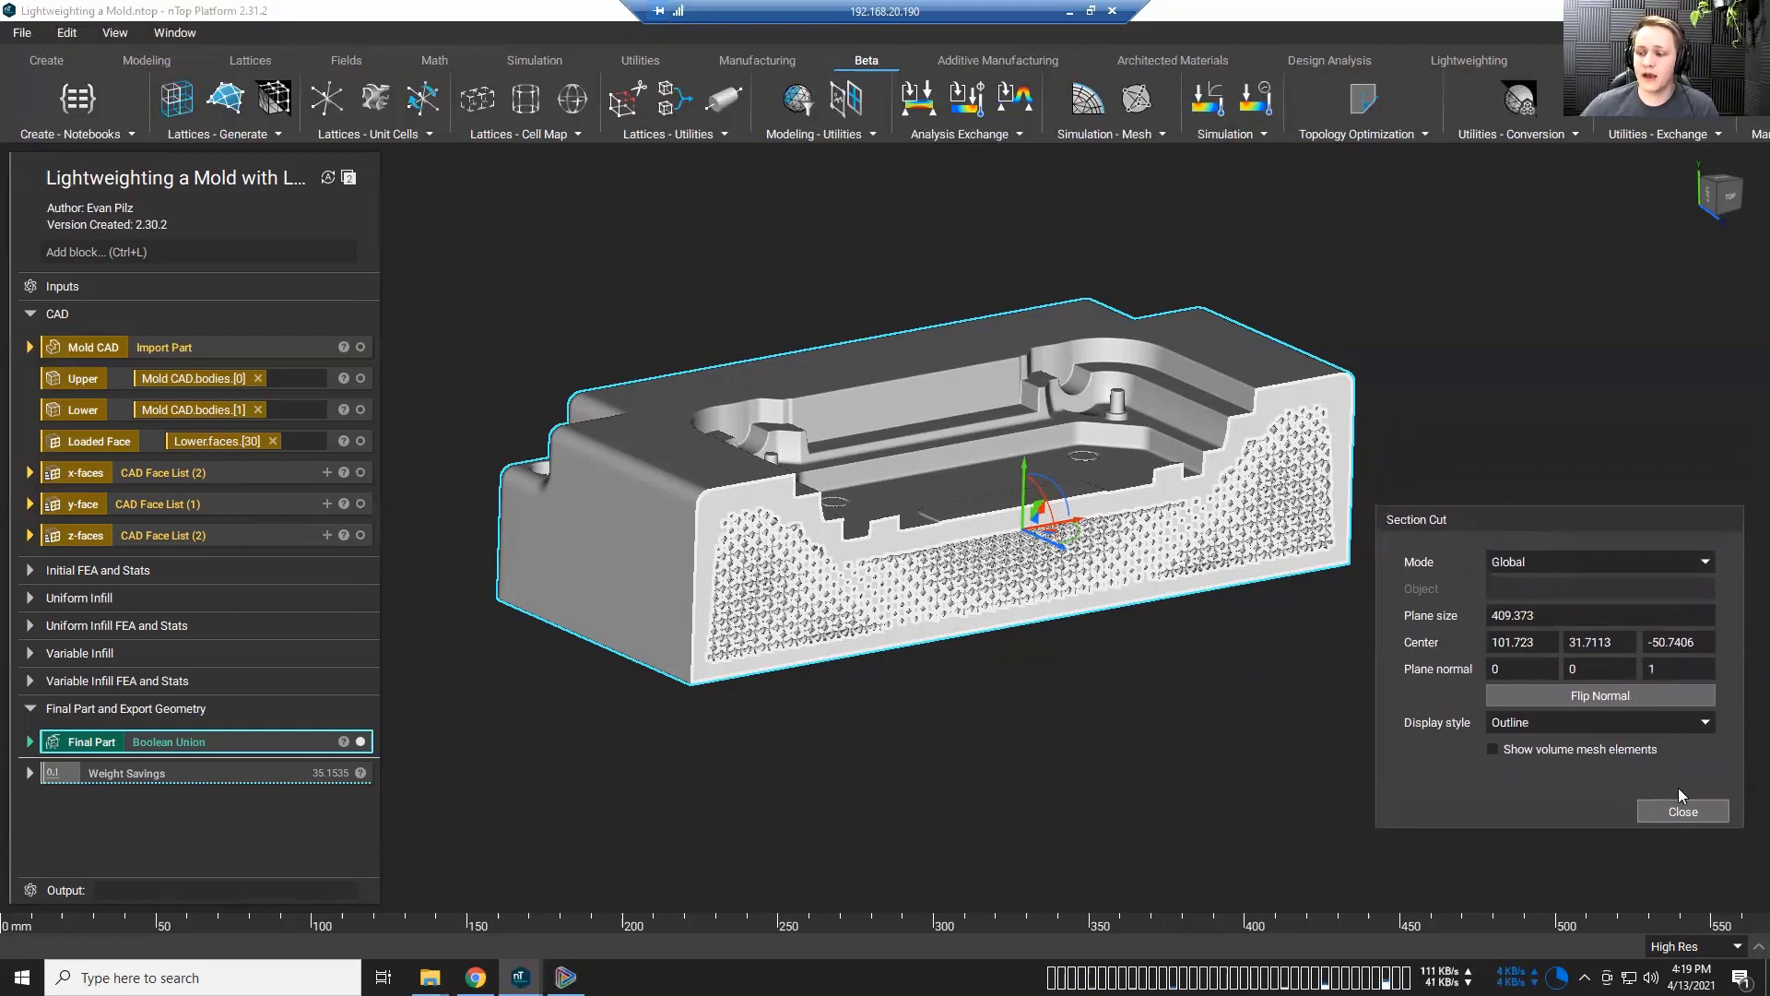
click(1683, 812)
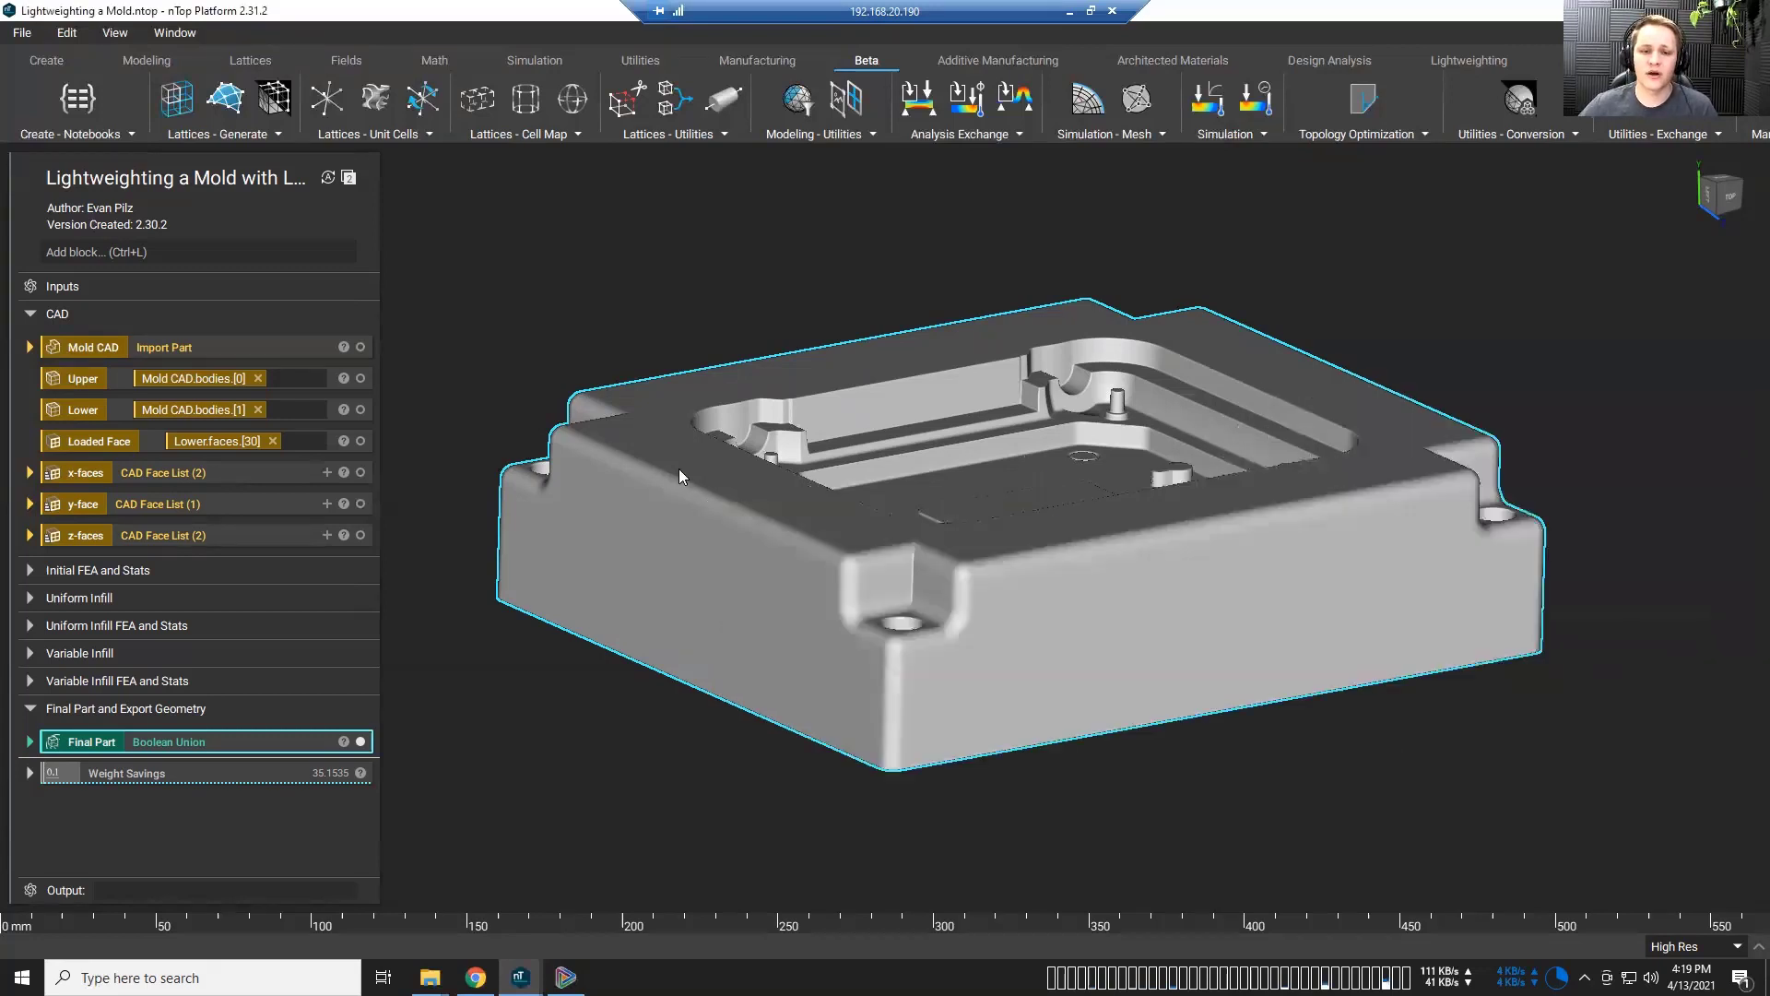
Step: Redisplay the original Mold CAD to examine the solid lower half, and hide it again
click(361, 347)
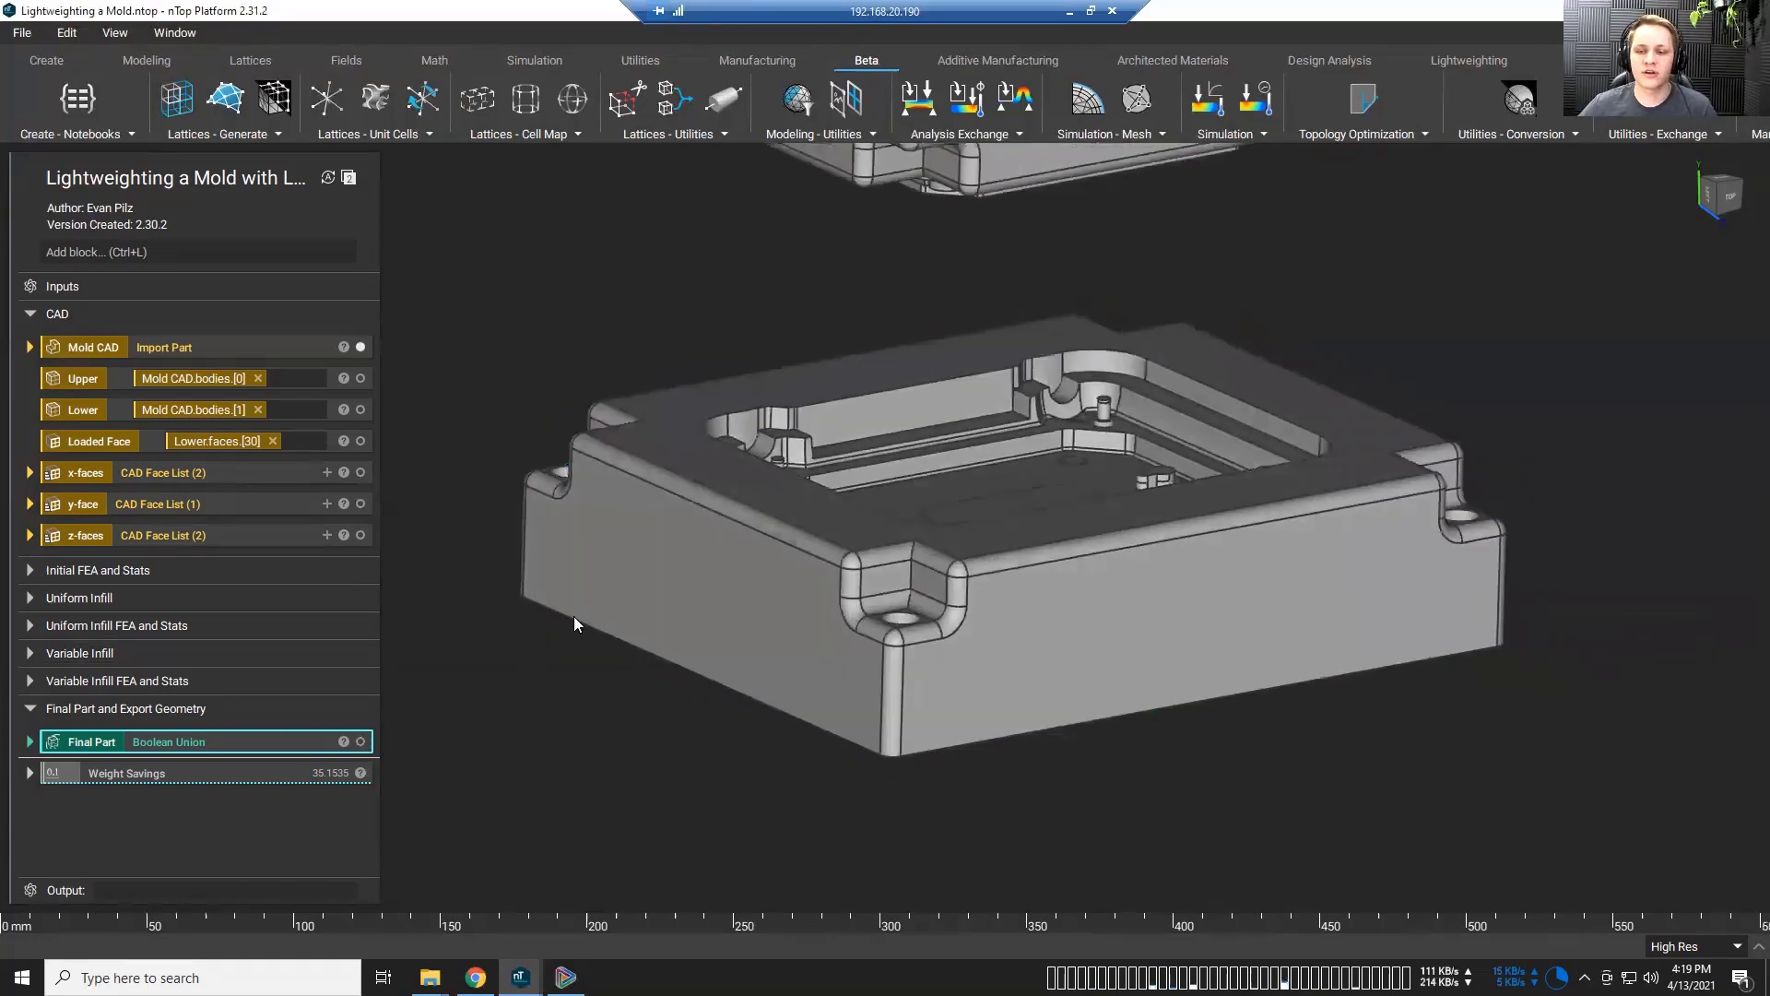
right_drag(857, 603, 843, 563)
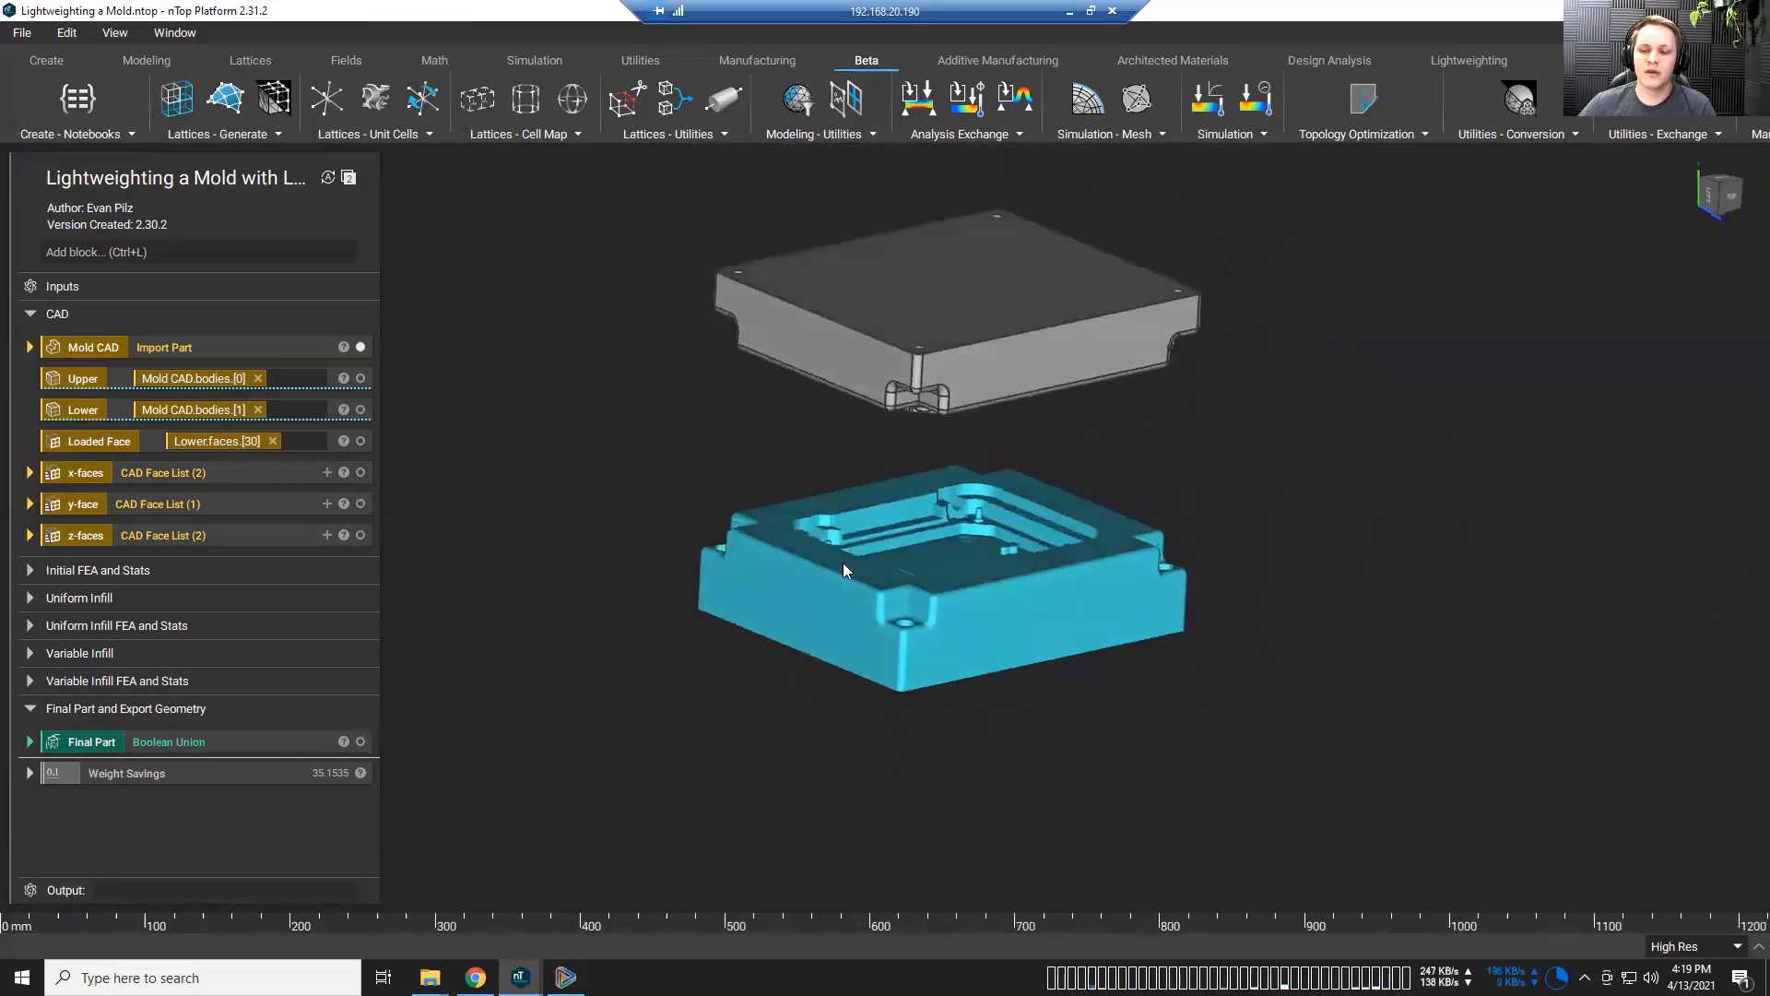
click(360, 346)
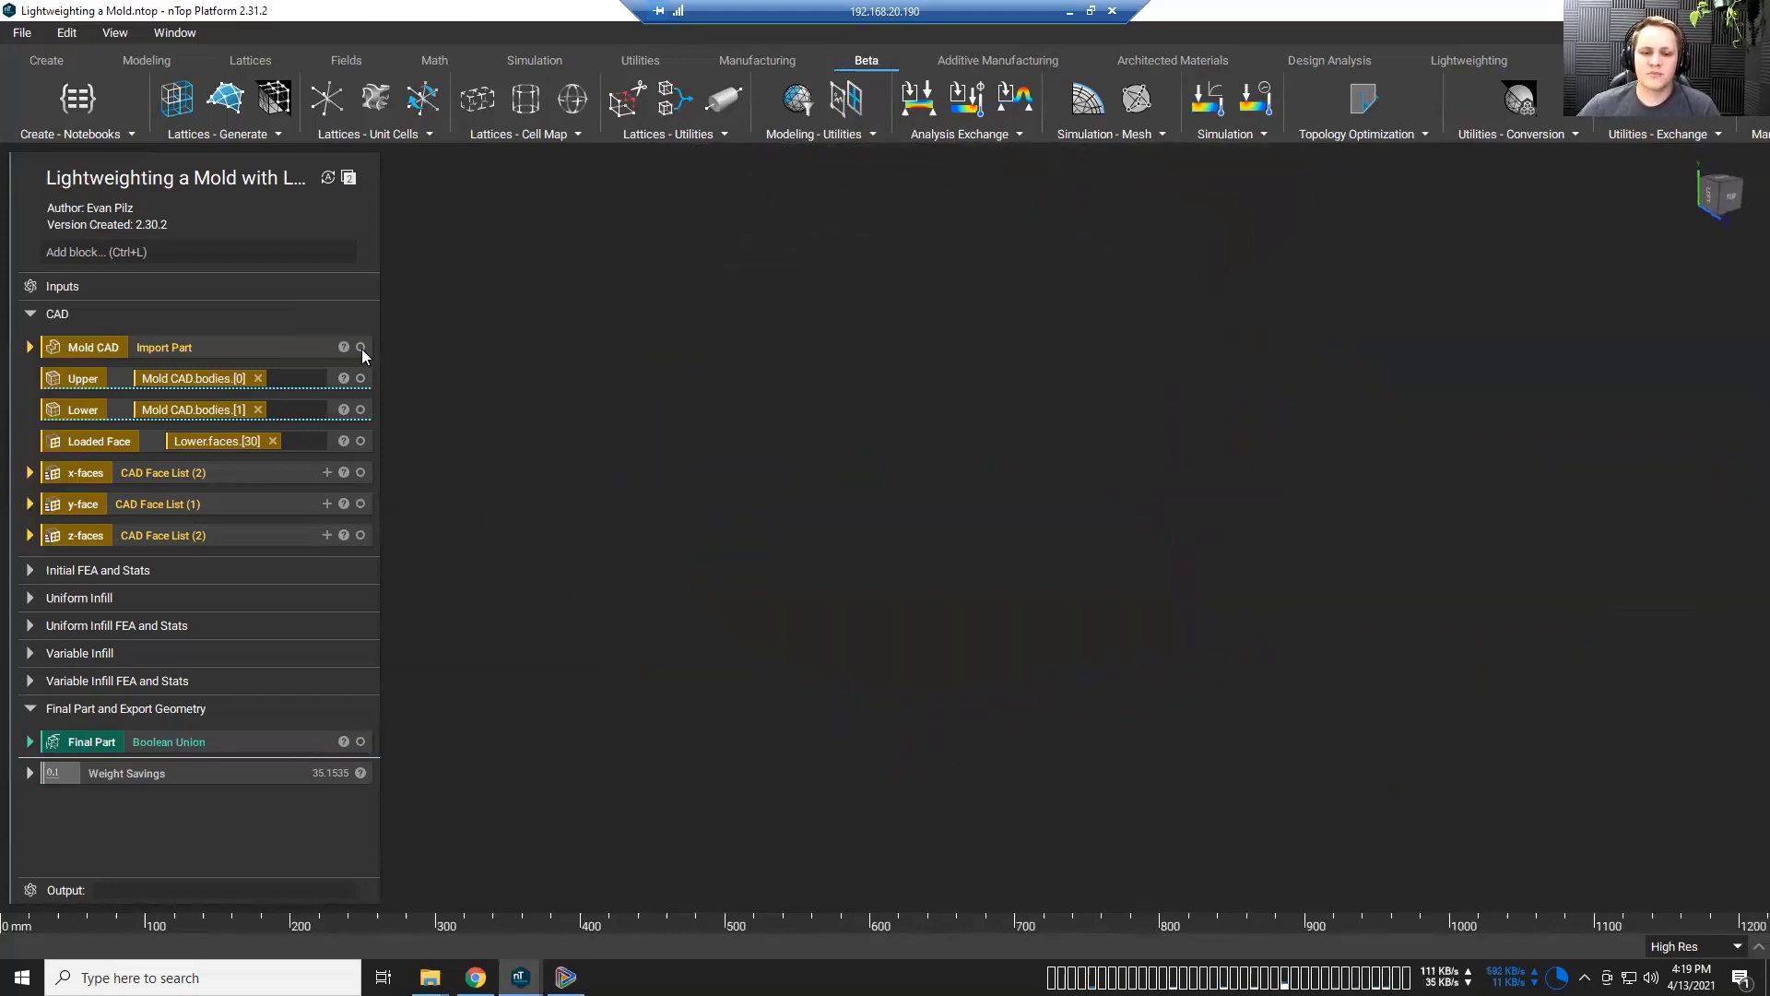
Step: Collapse the Final Part and Export Geometry section, expand Initial FEA and Stats, and display the FE Mesh Solid Mold volume mesh
click(31, 708)
click(30, 569)
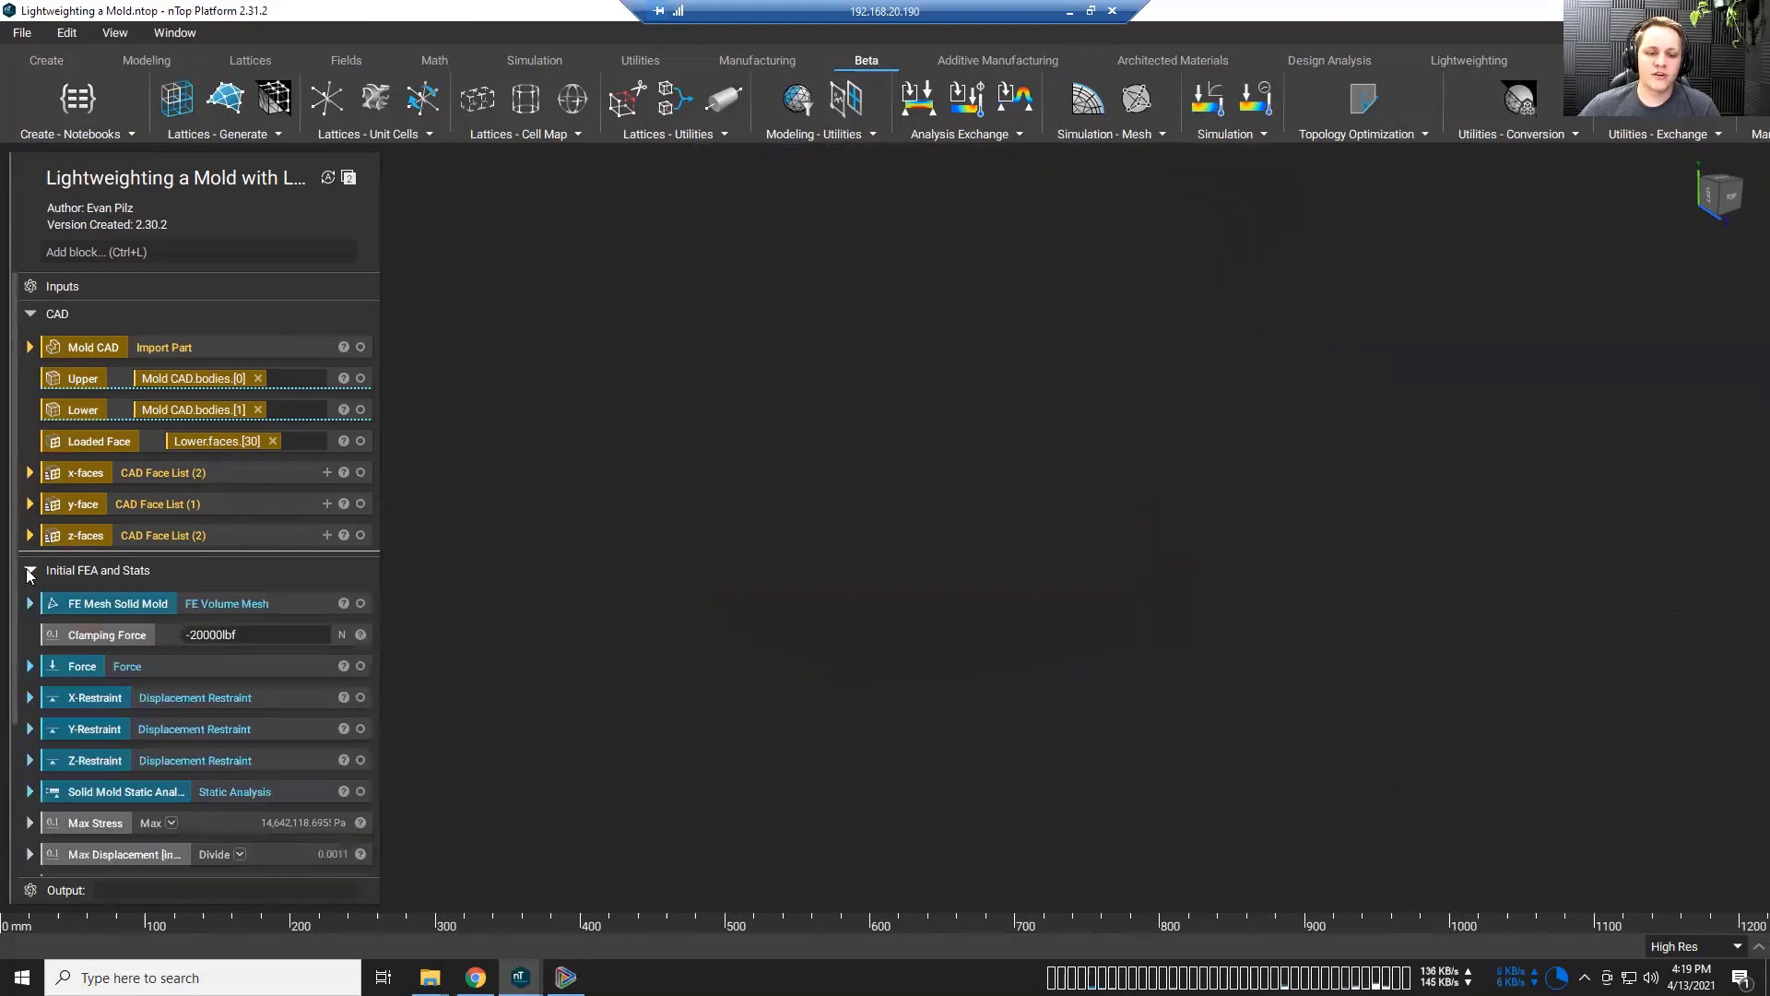
click(360, 604)
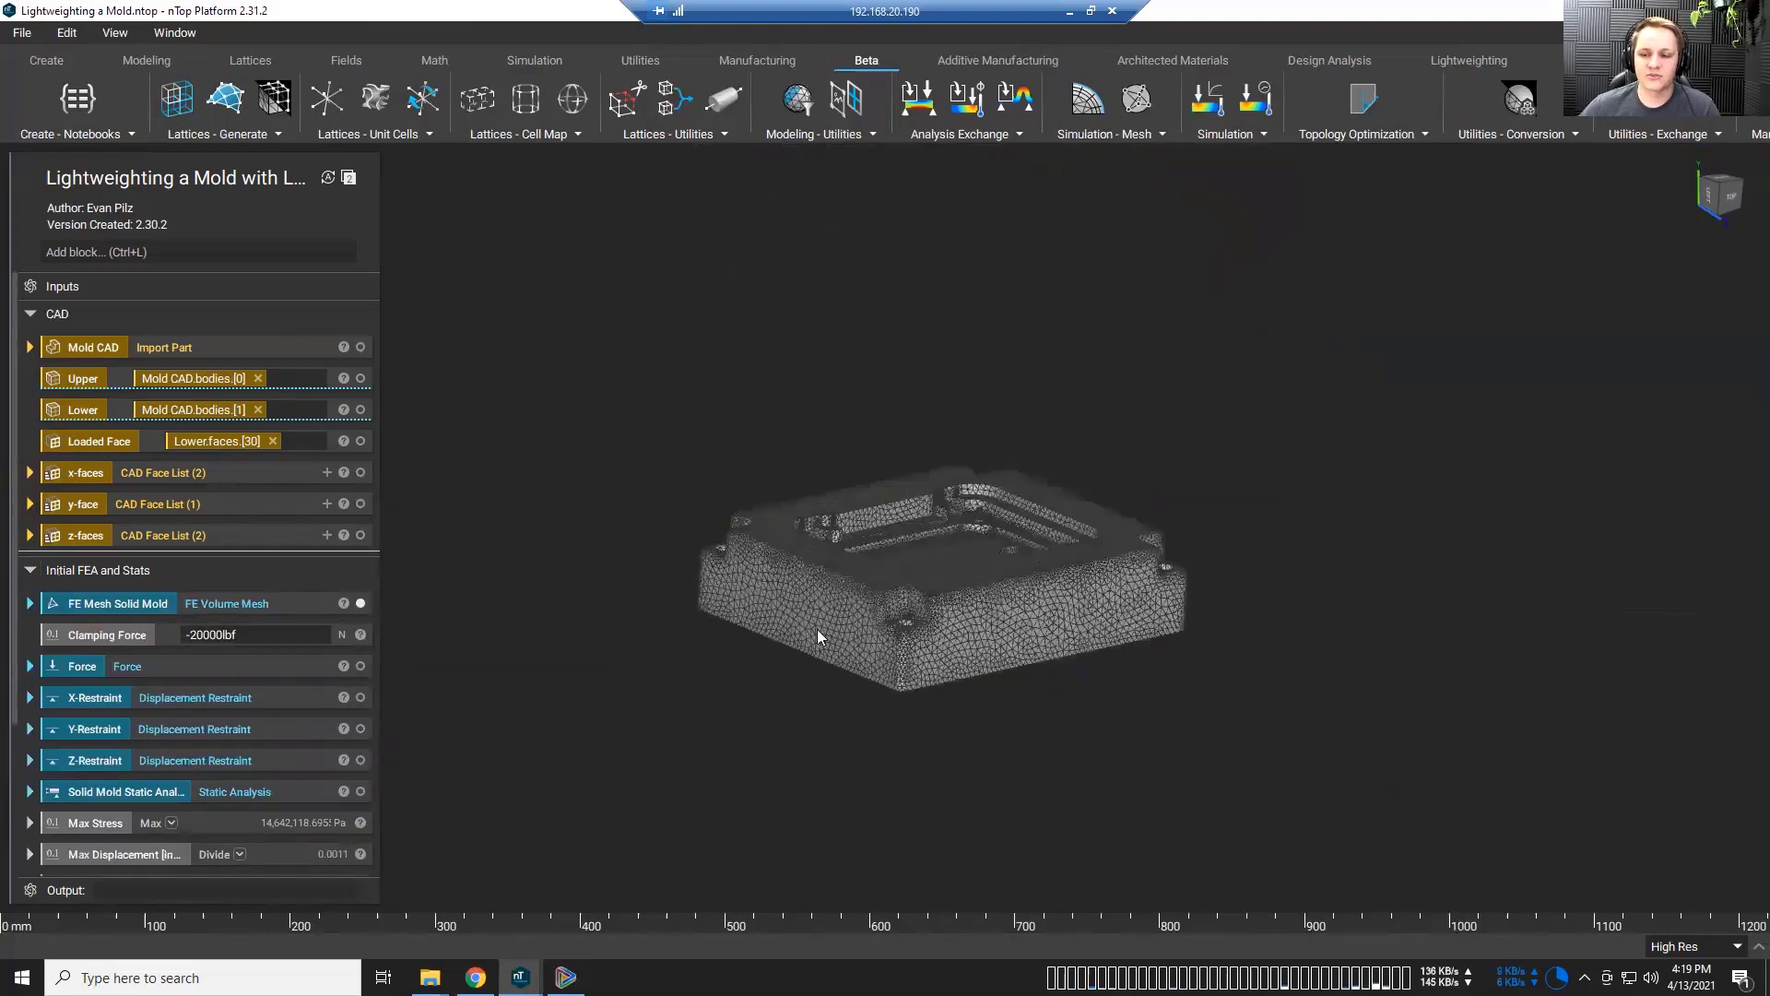
scroll(821, 622, up, 5)
mouse_move(826, 522)
right_down()
mouse_move(808, 619)
mouse_move(815, 544)
right_up()
scroll(231, 669, down, 3)
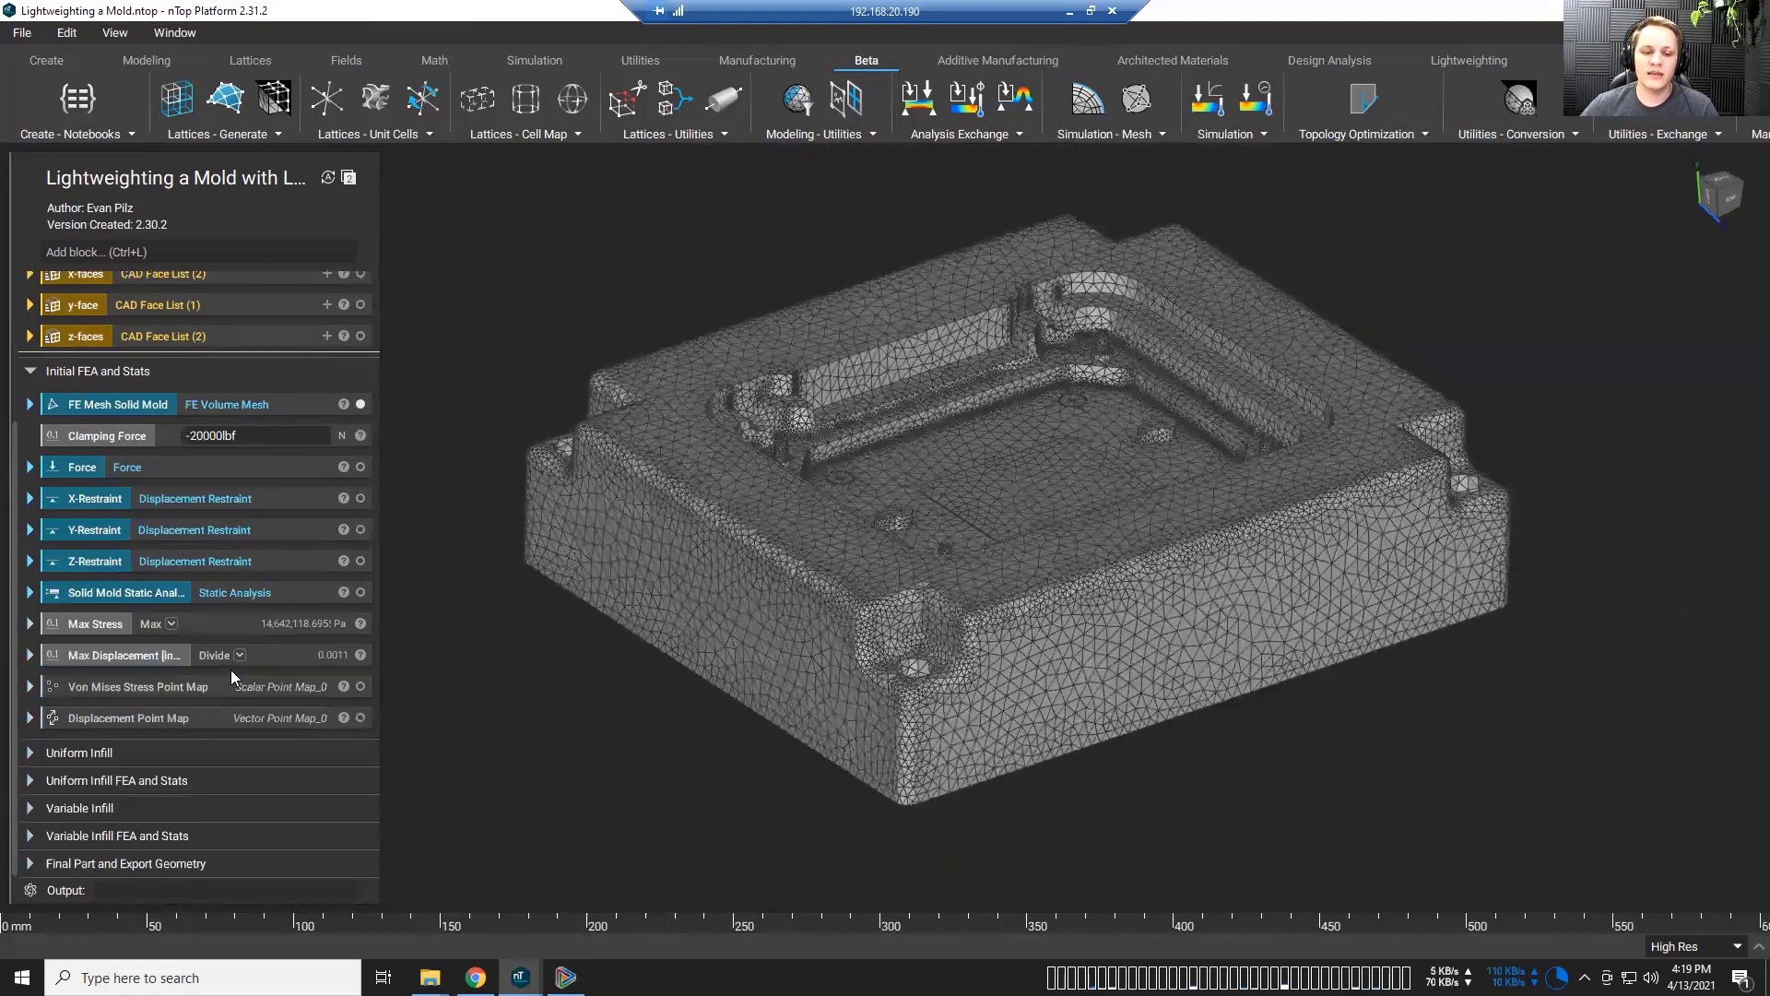
Step: Display the Solid Mold Static Analysis results and switch the plot from displacement to stress in Pa
click(305, 592)
scroll(811, 581, up, 3)
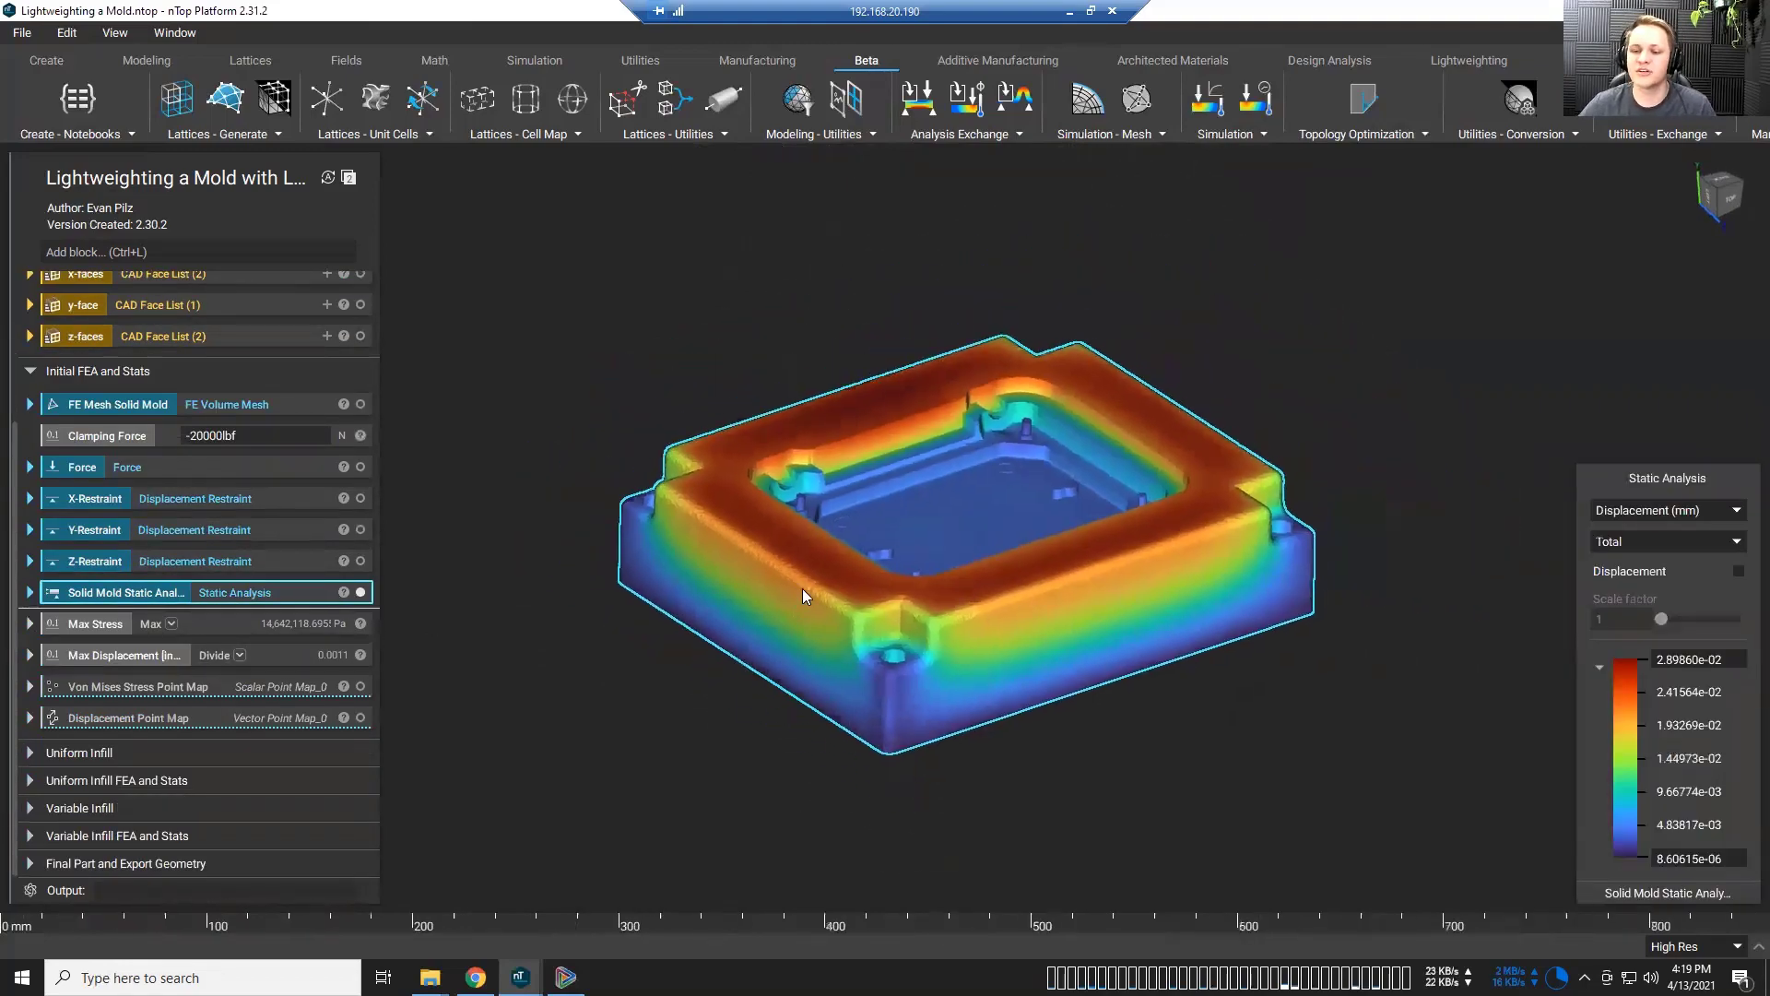
right_drag(774, 581, 794, 578)
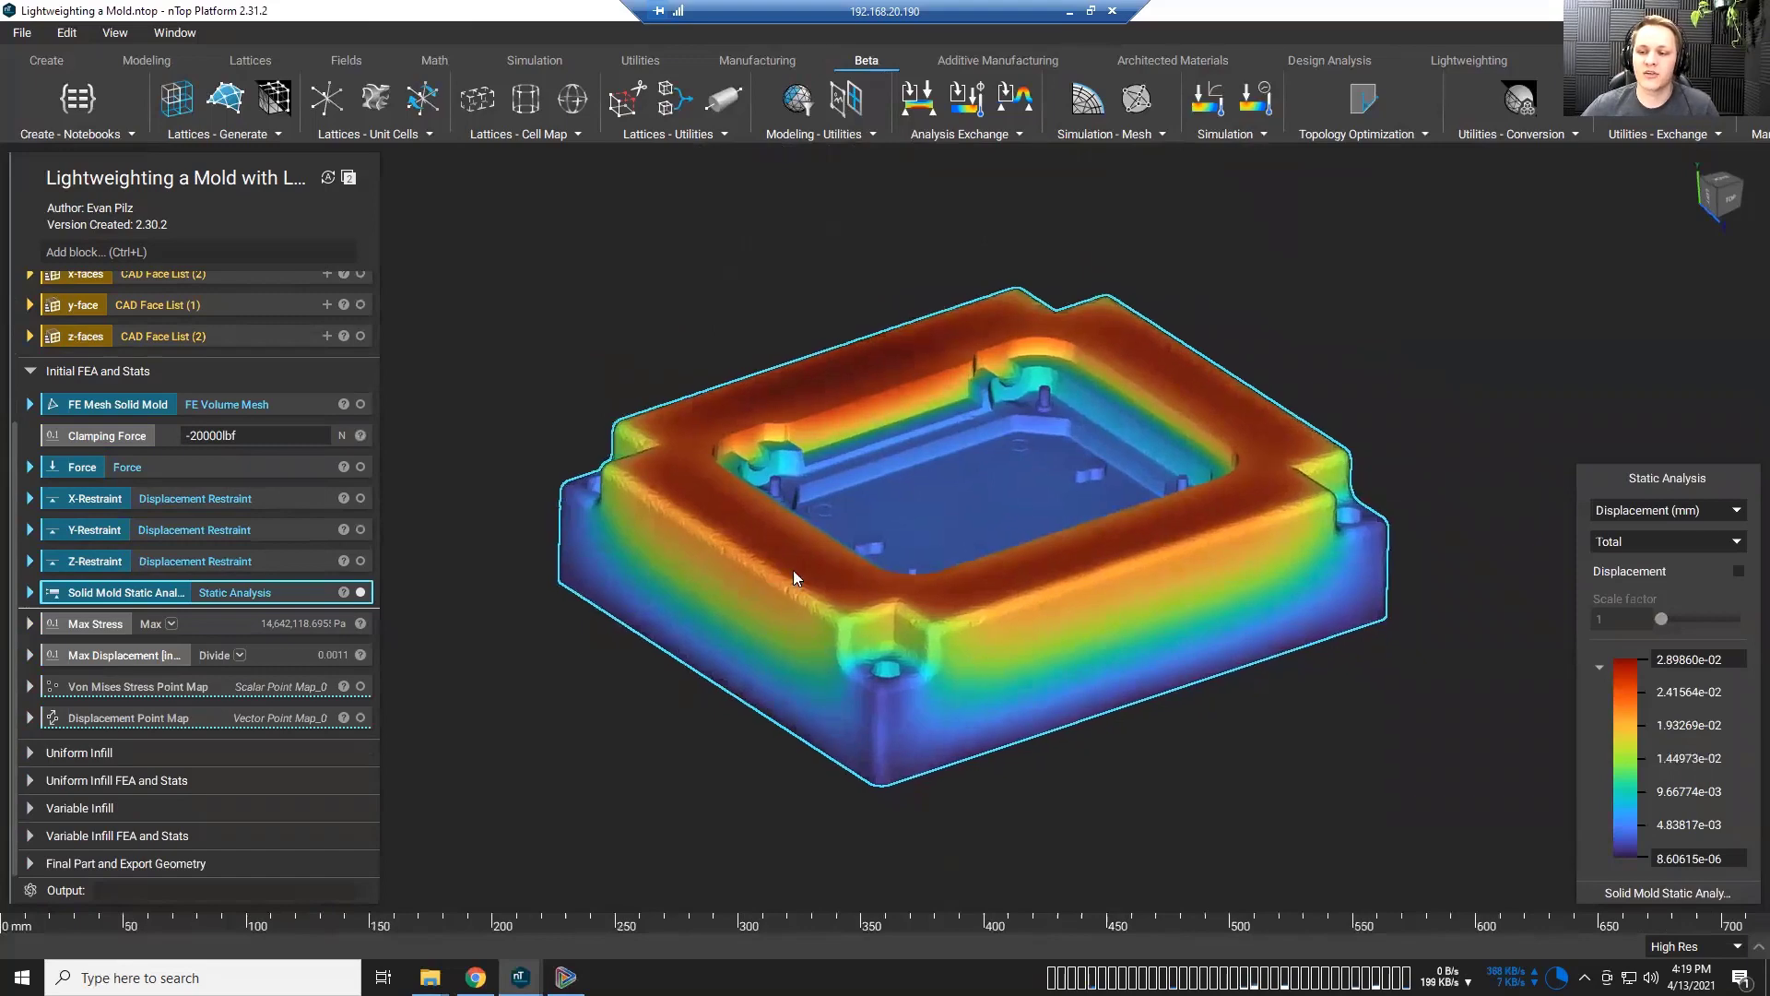
click(1664, 513)
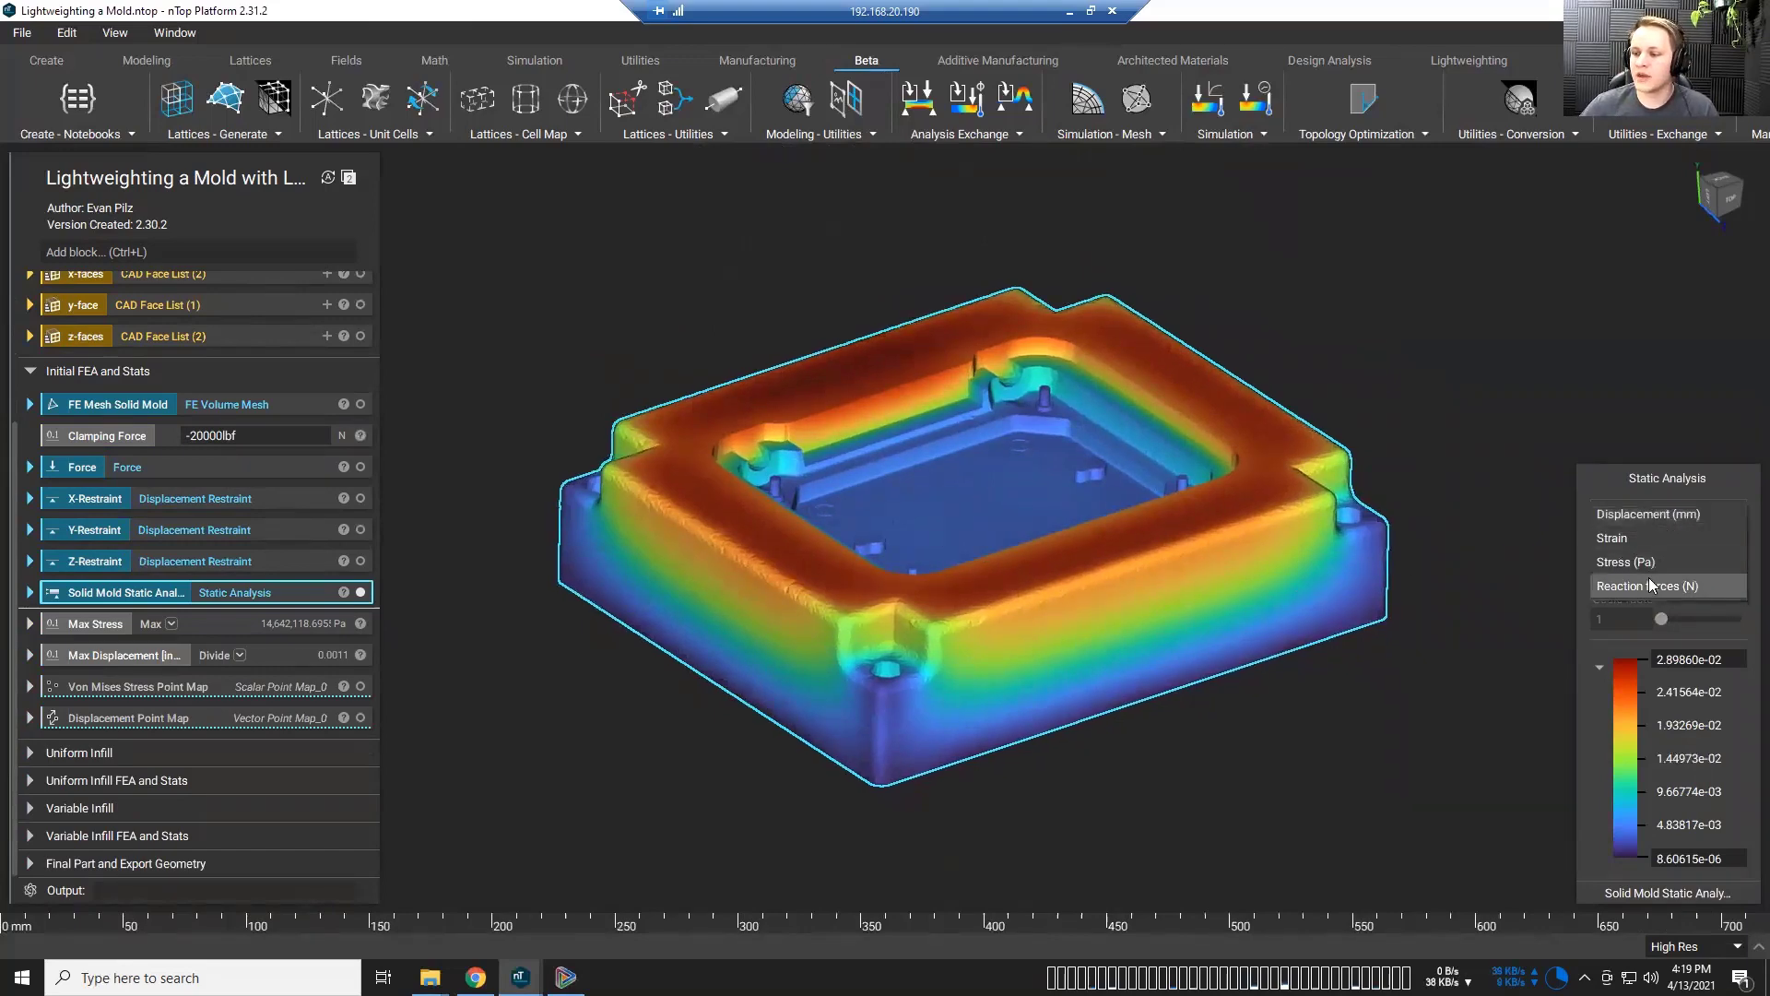
click(1647, 561)
mouse_move(1266, 681)
right_down()
mouse_move(1255, 809)
mouse_move(1259, 661)
mouse_move(1274, 658)
right_up()
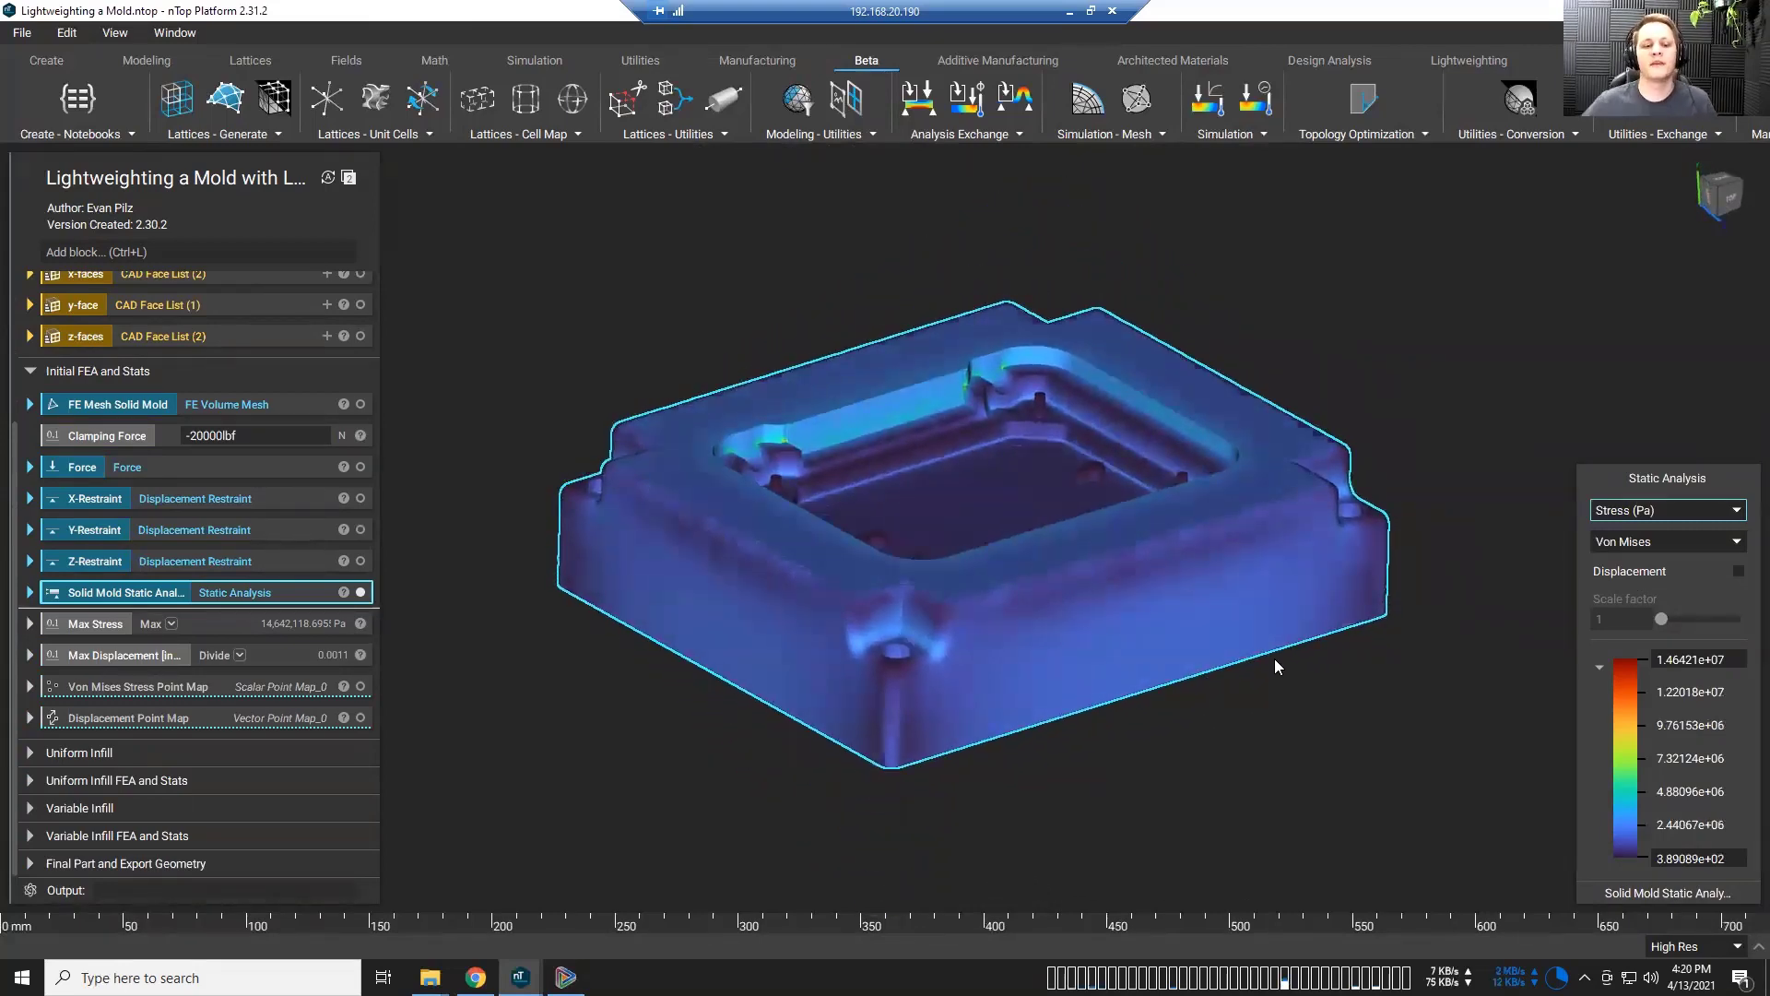
Step: Review the Max Stress and Max Displacement blocks of the solid mold, and dismiss the calendar notification
click(541, 686)
click(291, 625)
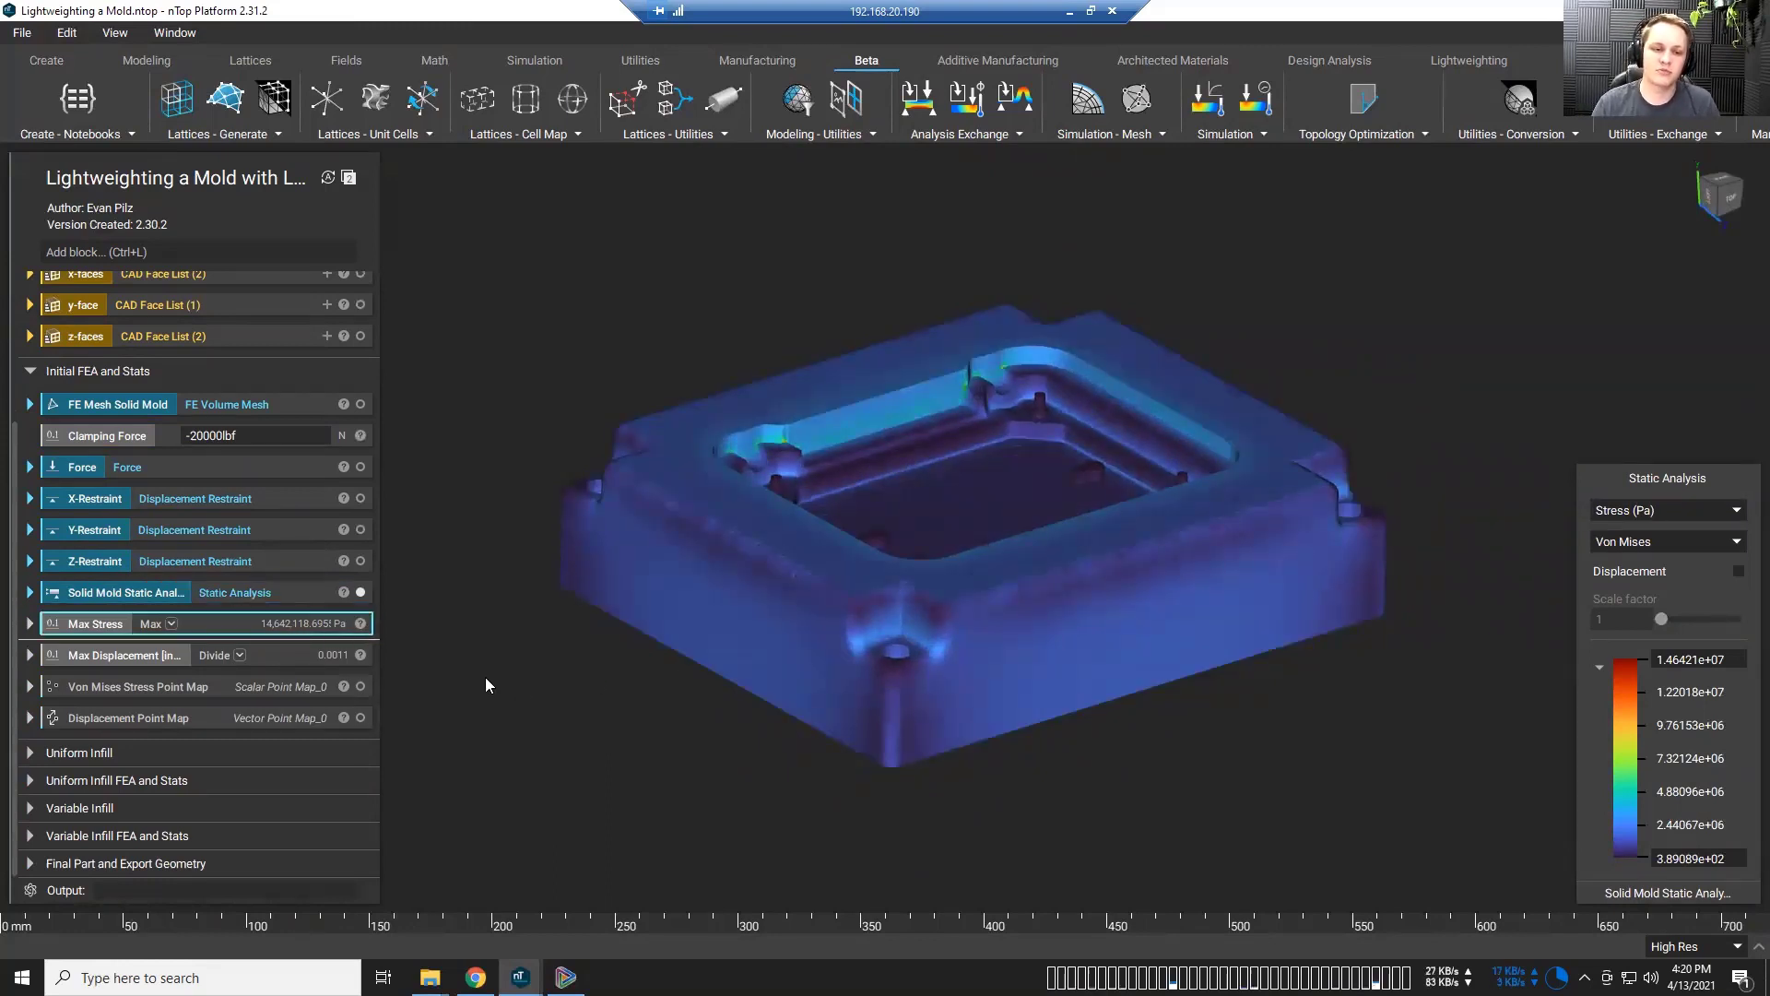
click(303, 650)
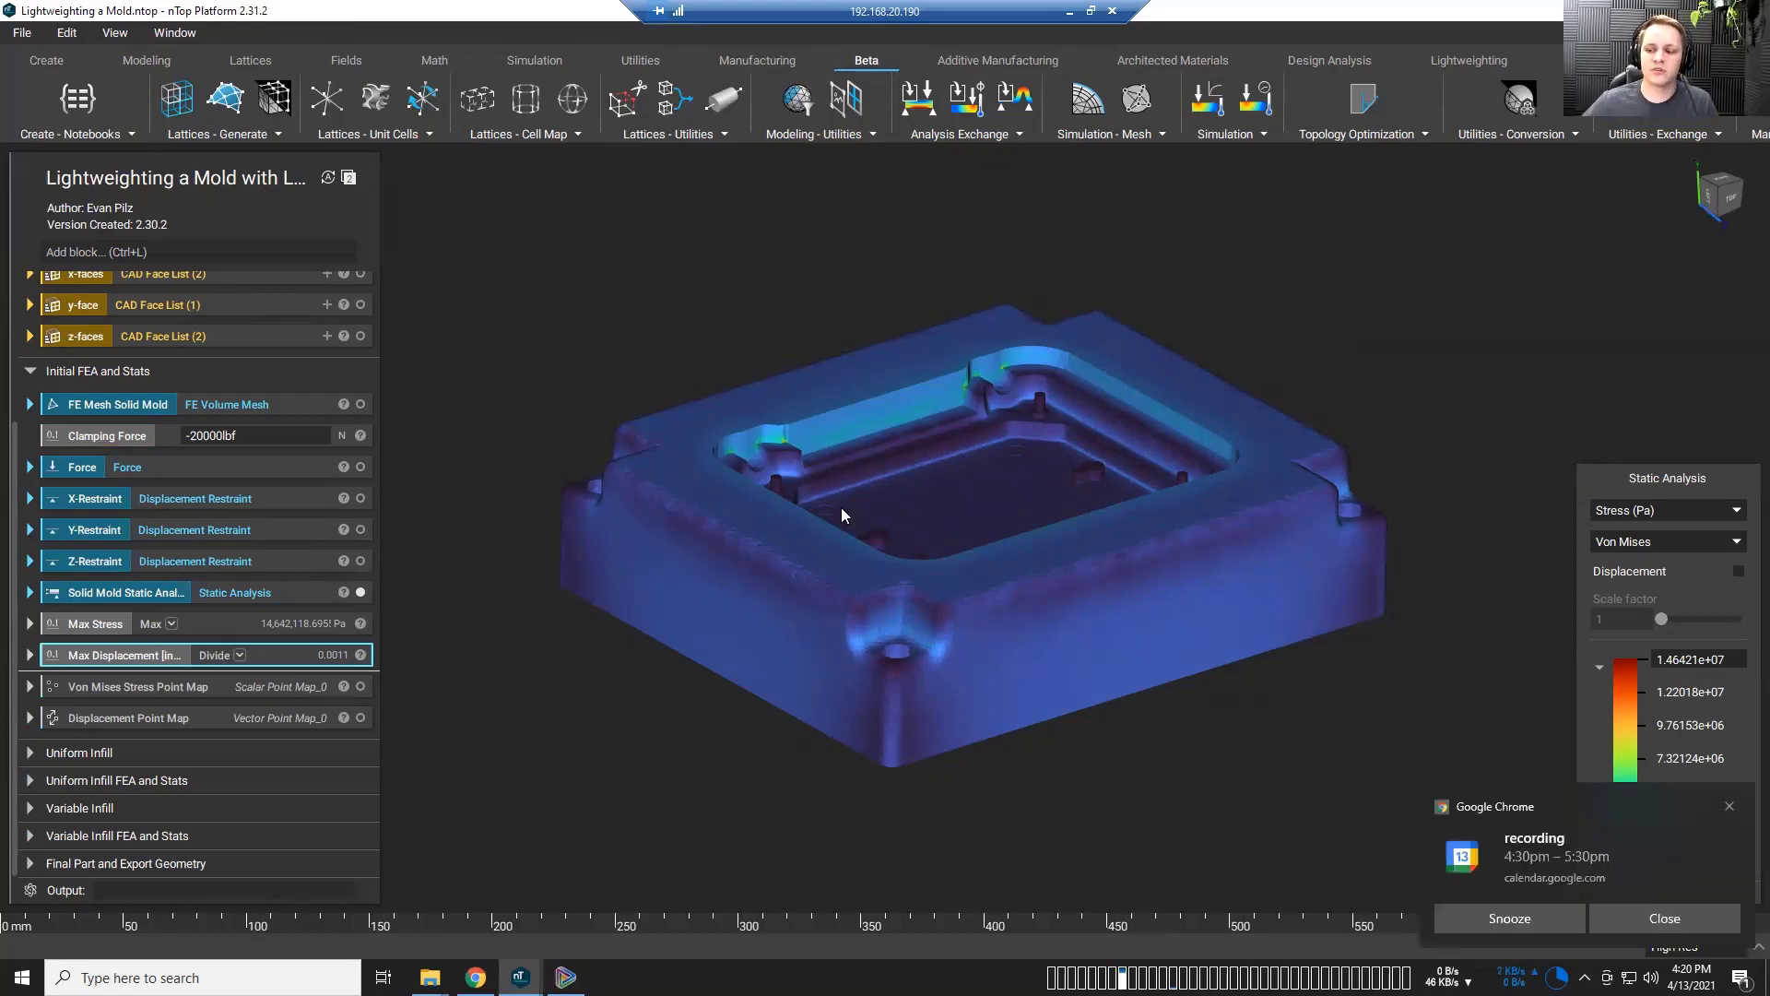
click(1683, 912)
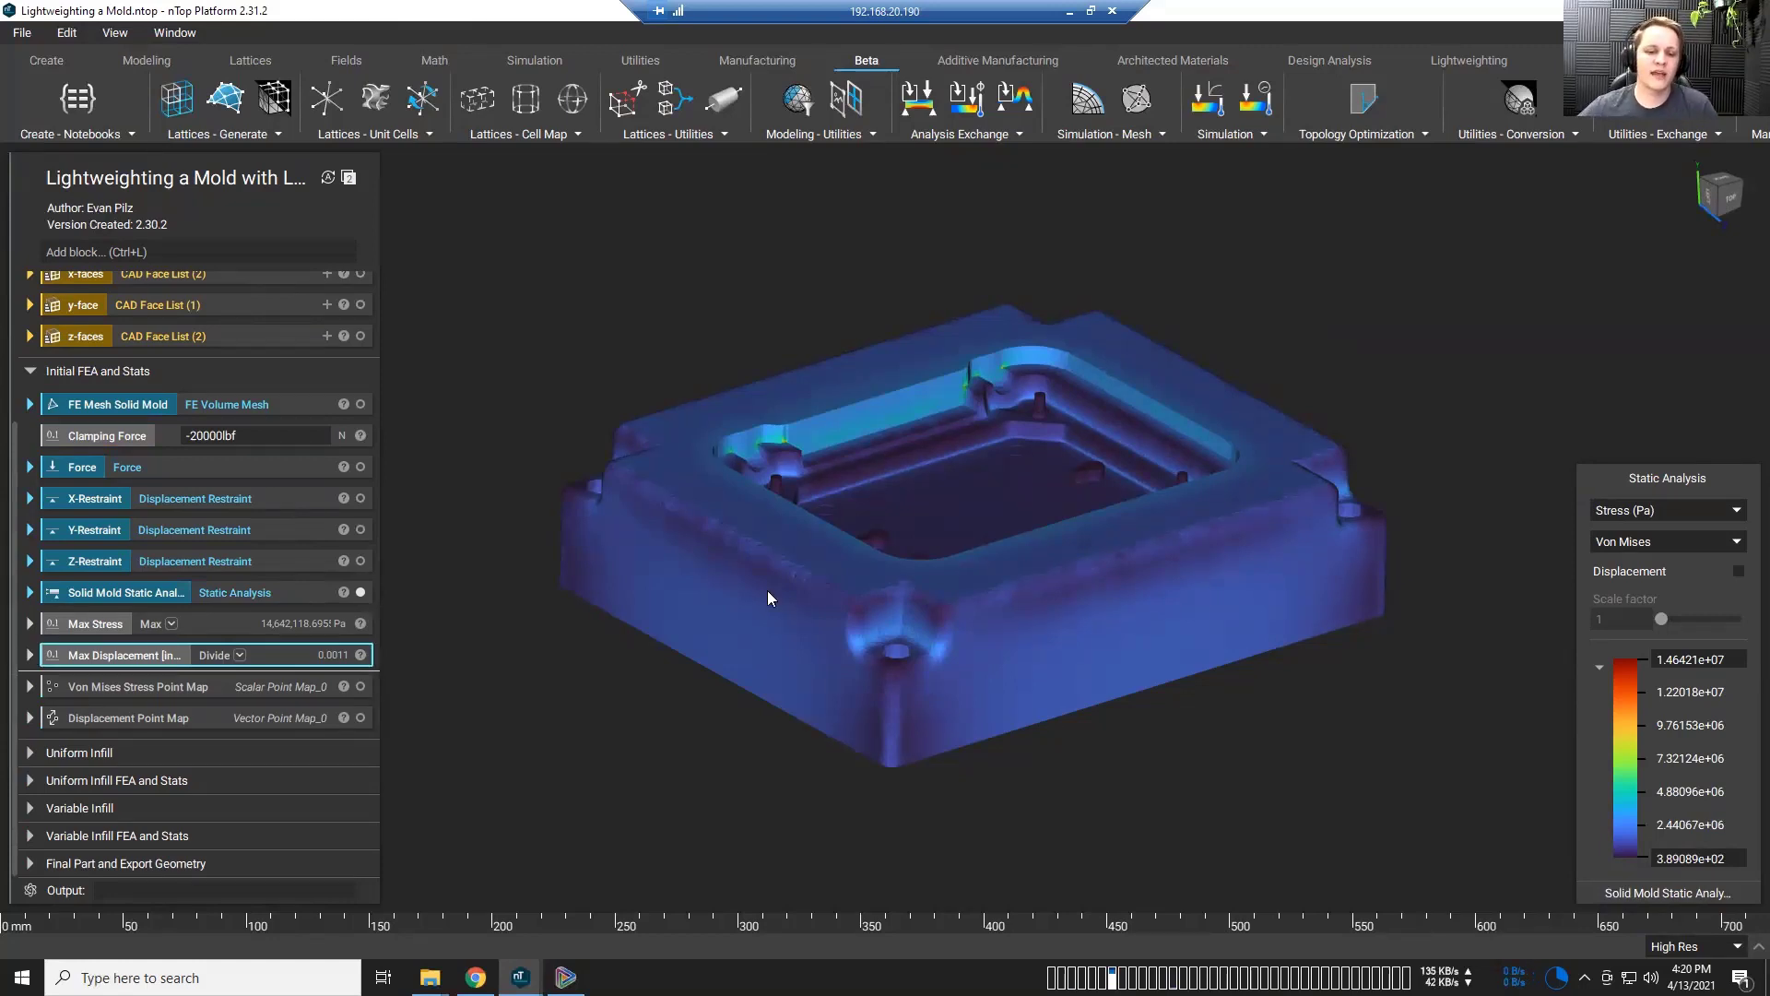
Step: Hide the static analysis, redisplay the solid mold's FE mesh, and highlight the Clamping Force block
click(363, 592)
click(360, 404)
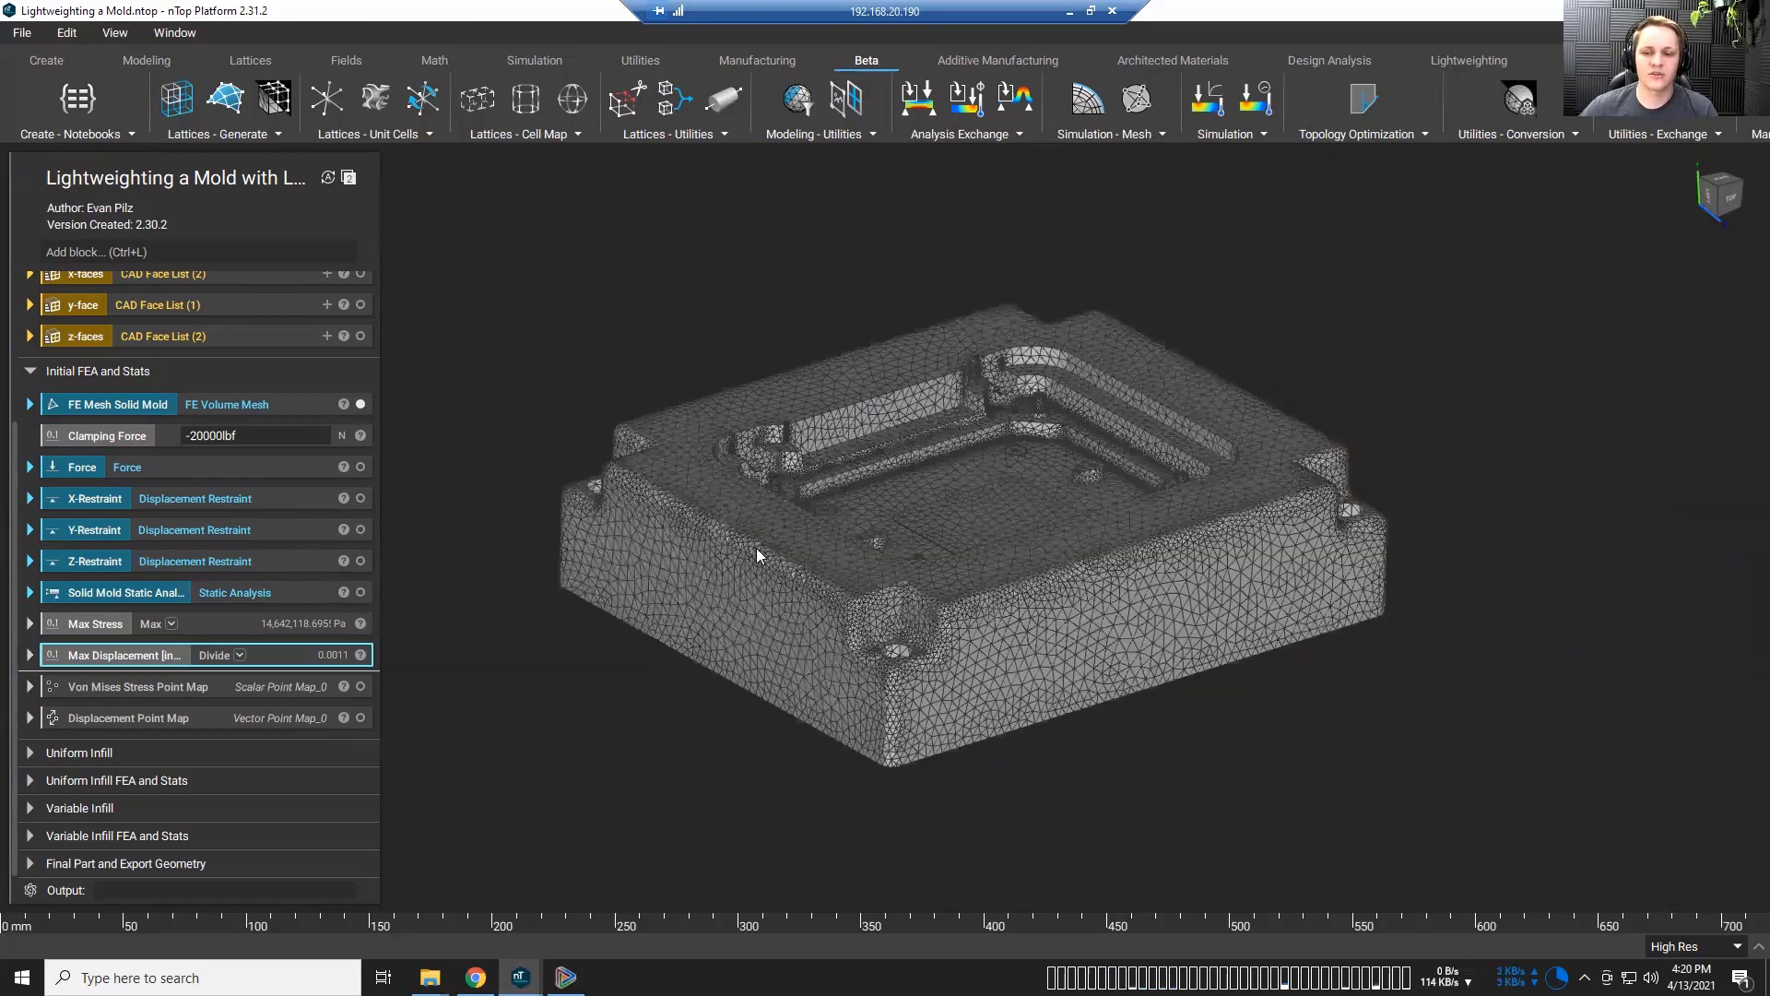
scroll(756, 548, up, 3)
scroll(780, 550, down, 2)
click(120, 433)
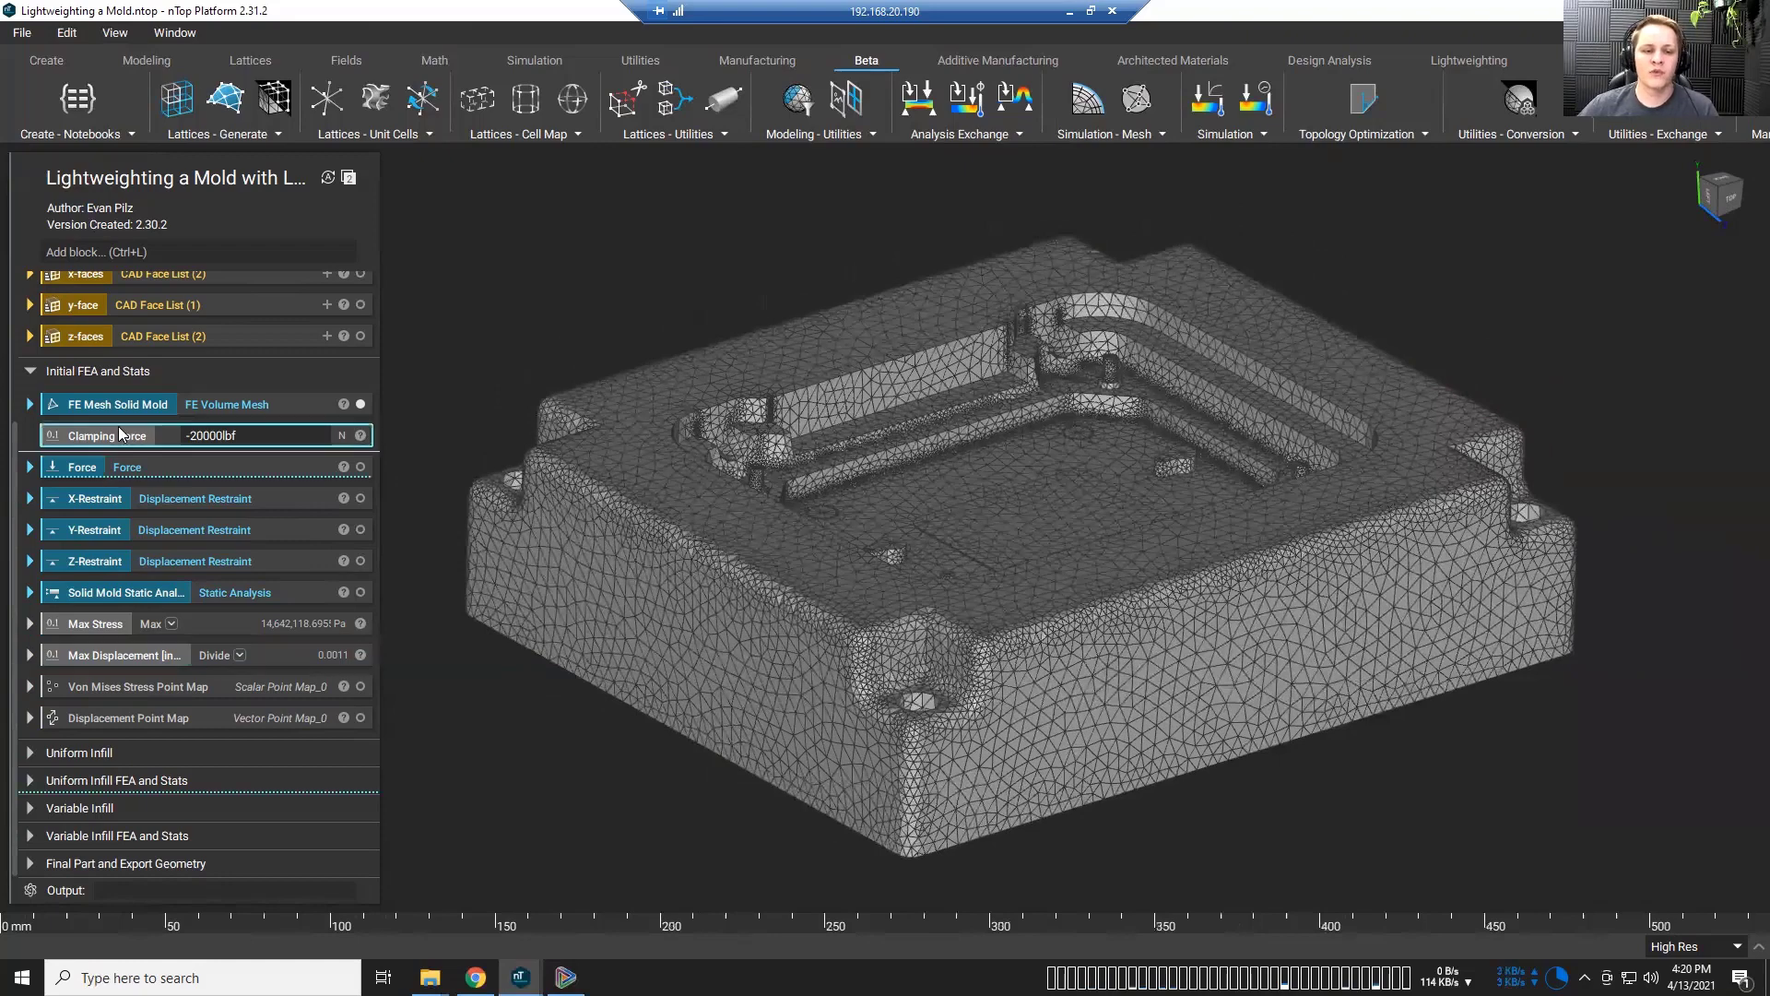
click(471, 393)
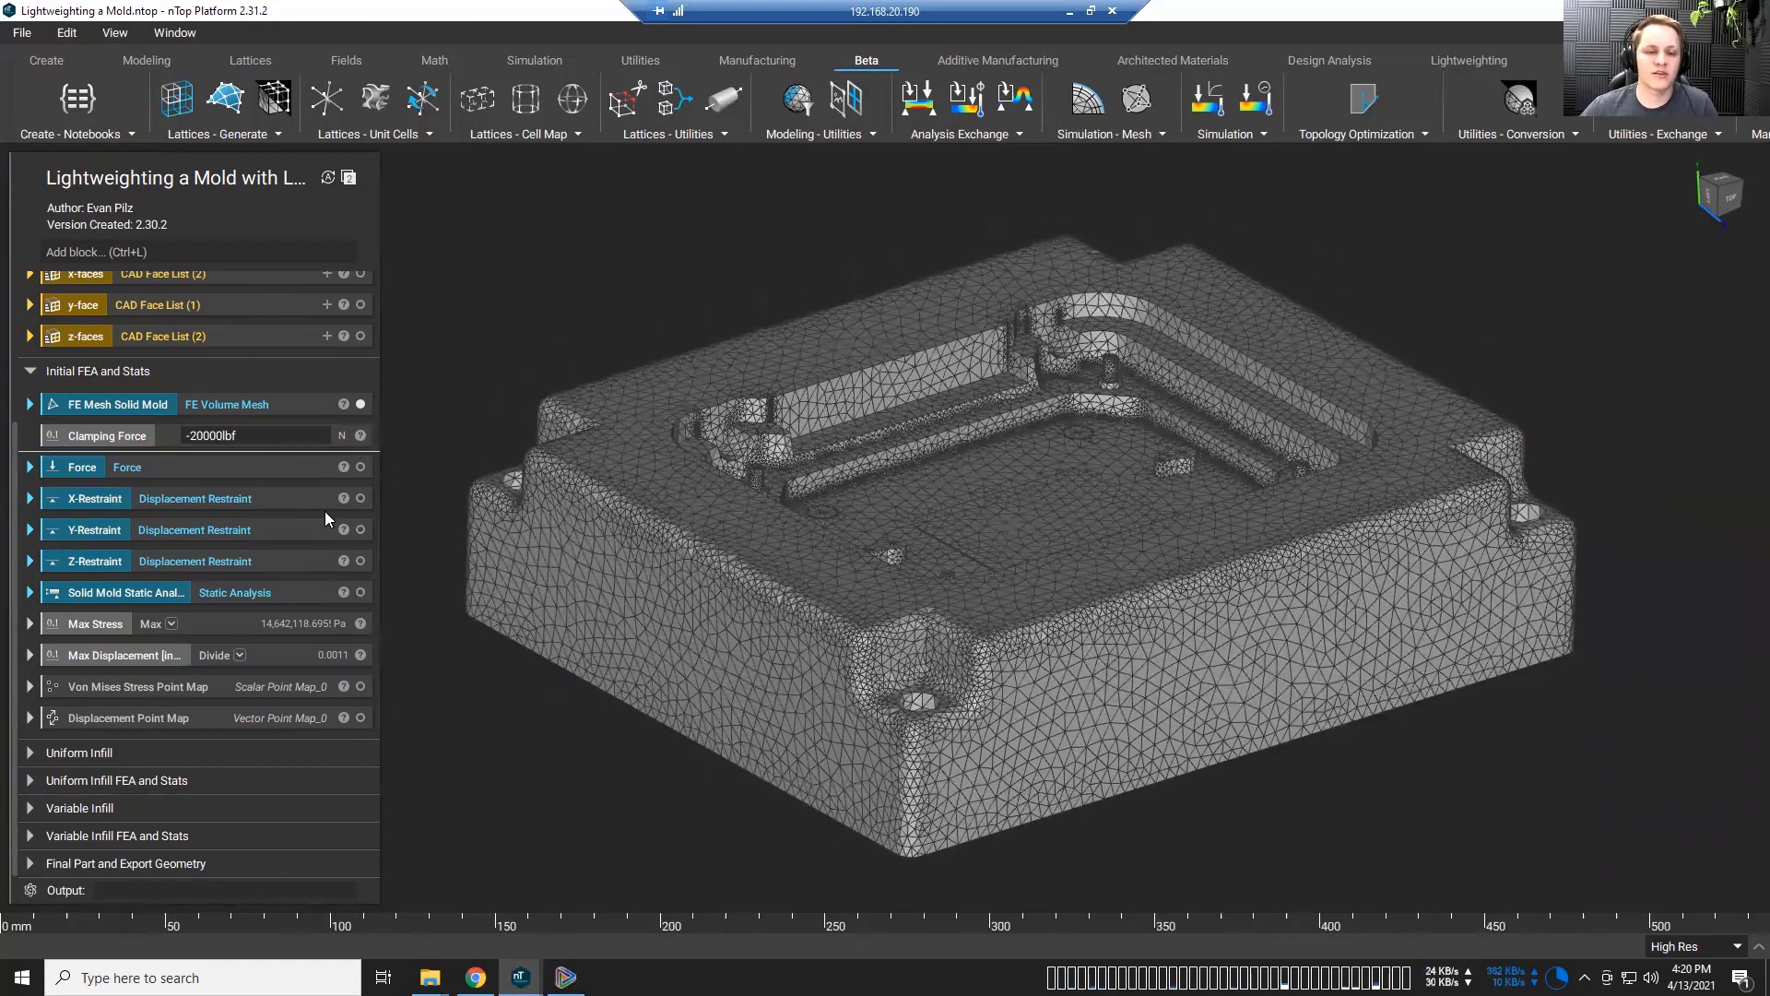
Step: Show the Force load on the mold's parting face, inspect its direction, and hide it again
click(360, 467)
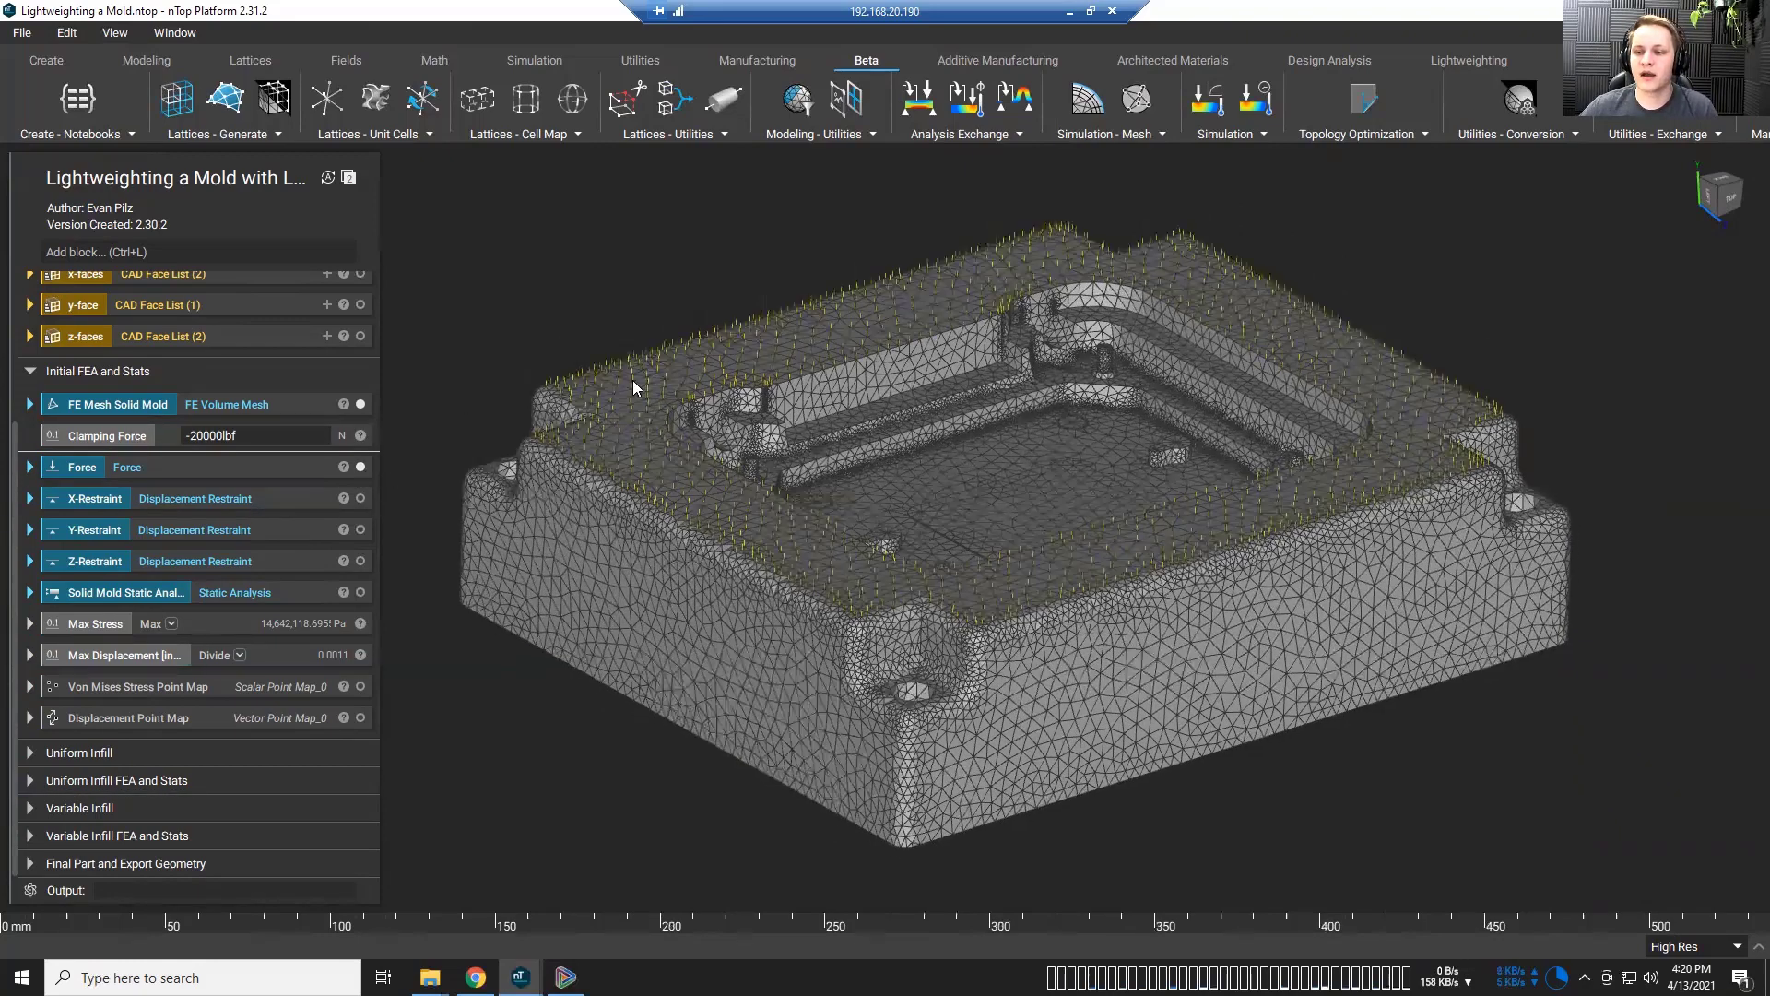
right_drag(632, 380, 664, 402)
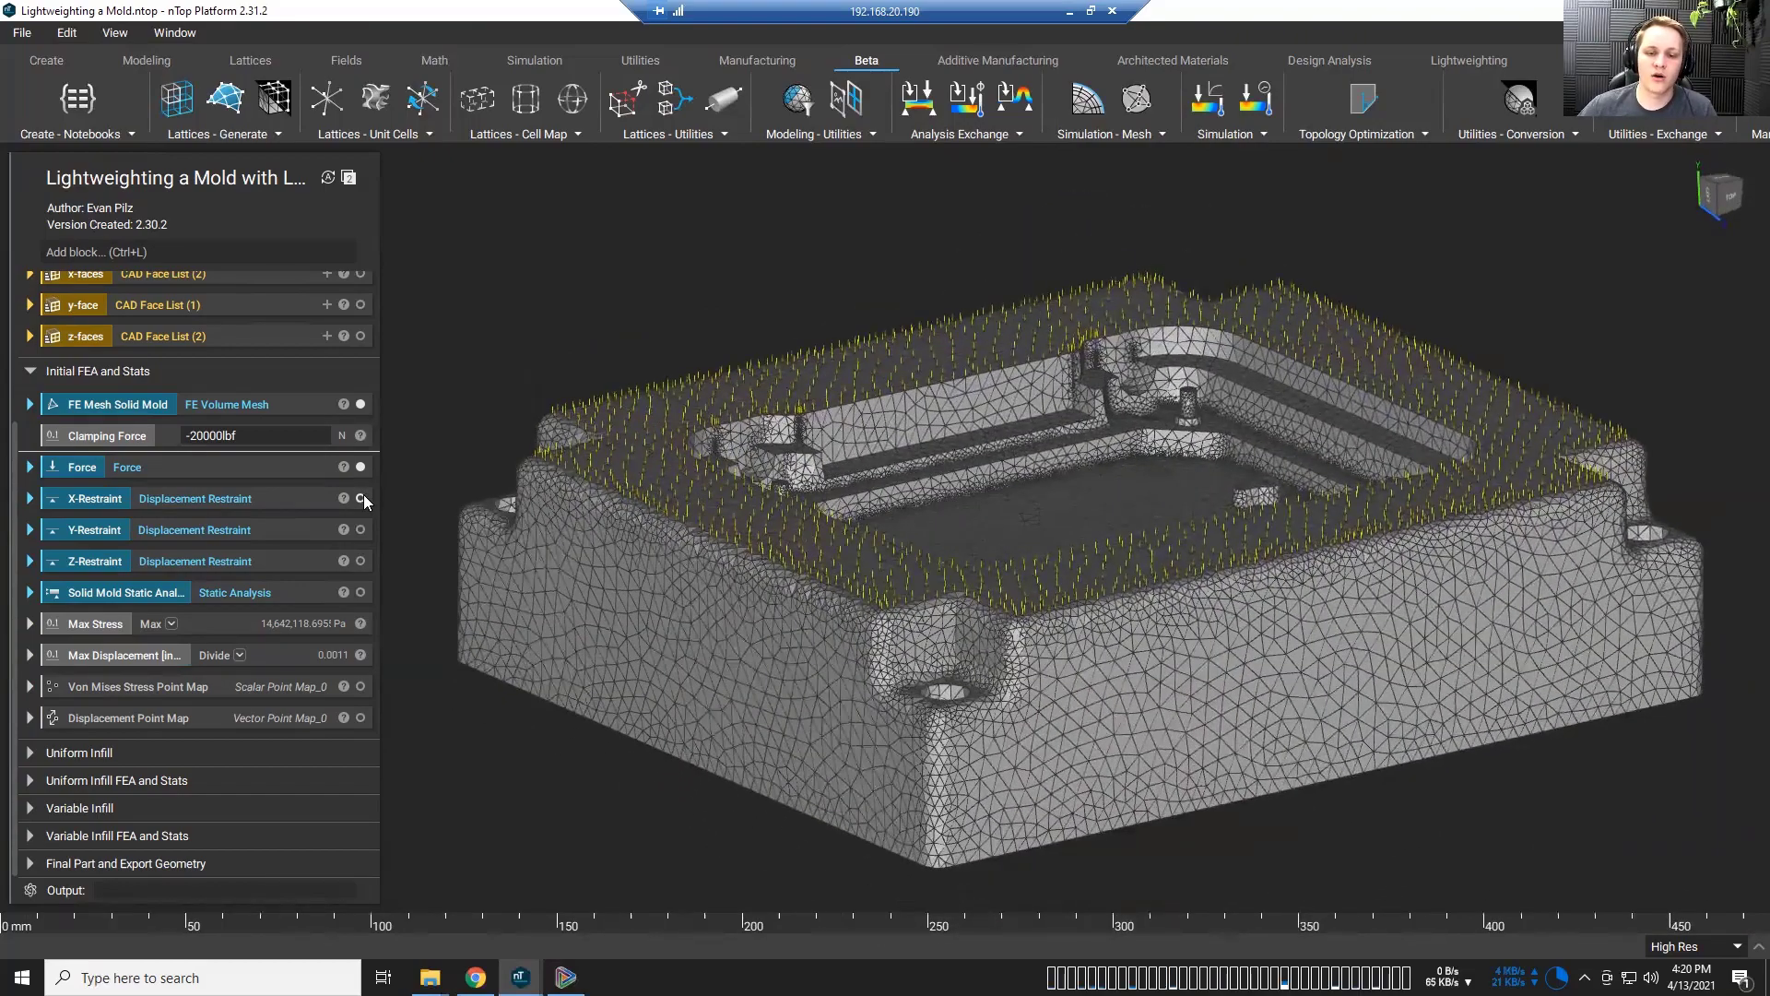
click(361, 467)
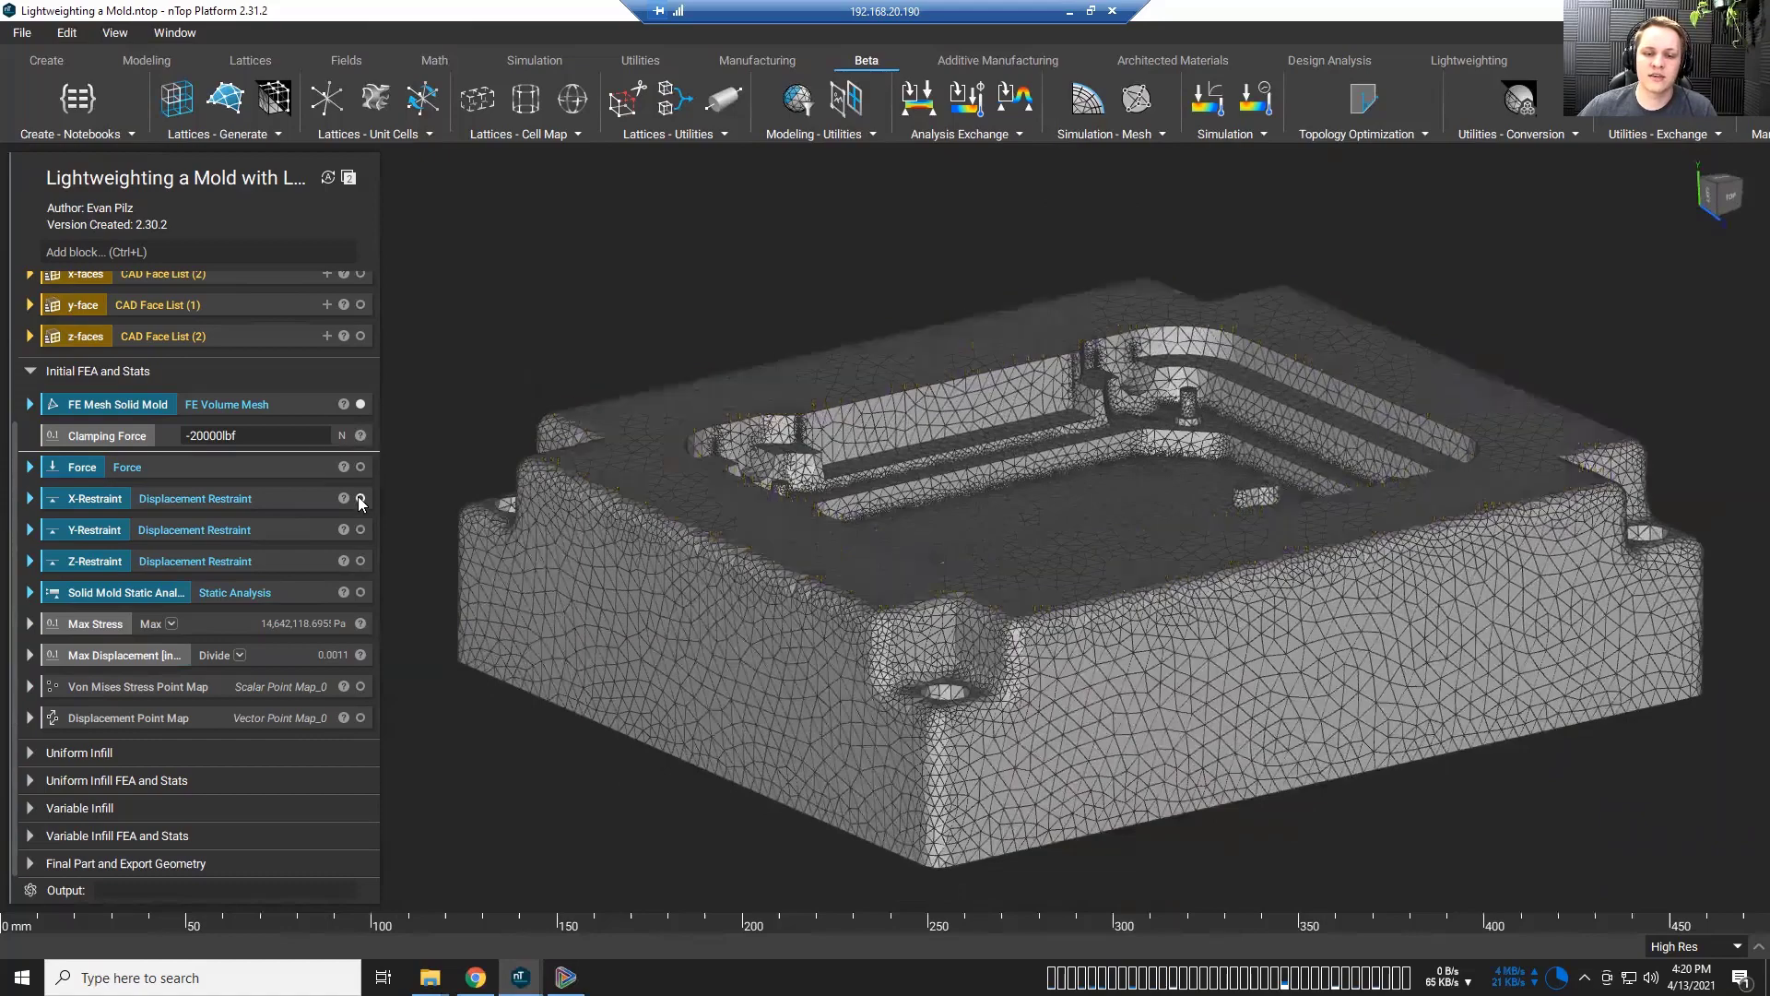
Step: Display the X, Y and Z displacement restraints on the mesh and inspect the restrained faces
click(359, 560)
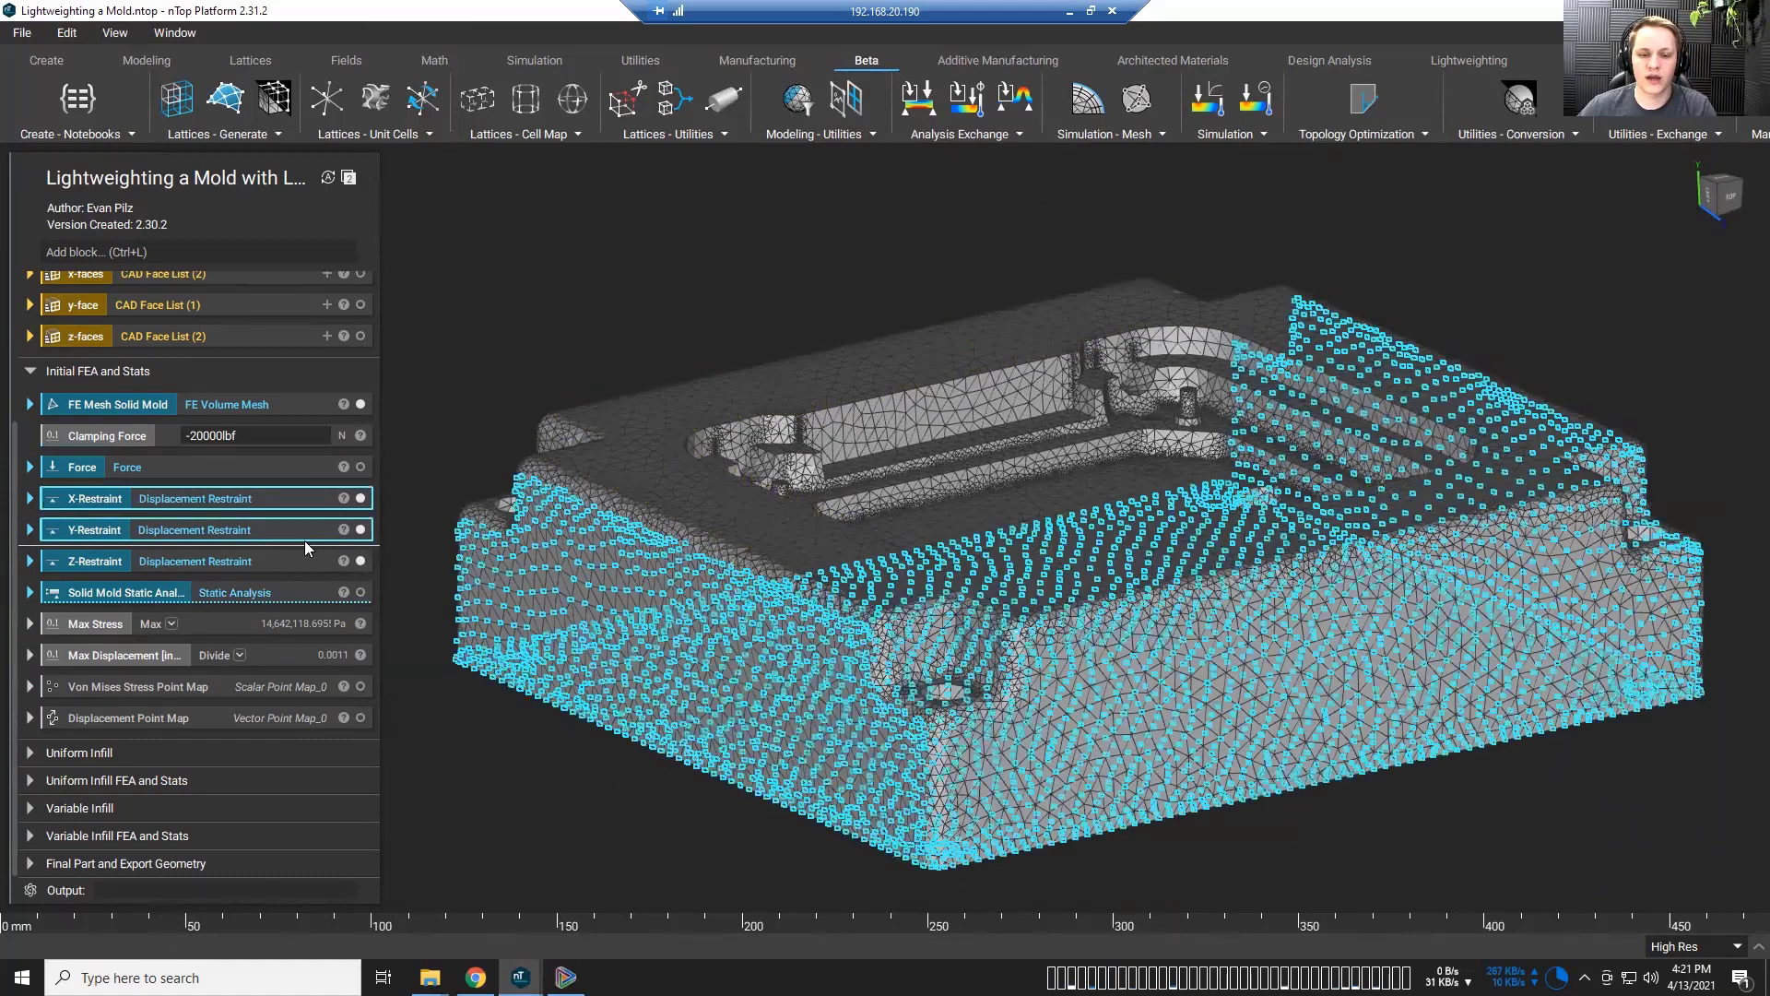
scroll(485, 745, down, 2)
right_drag(485, 744, 442, 745)
click(442, 745)
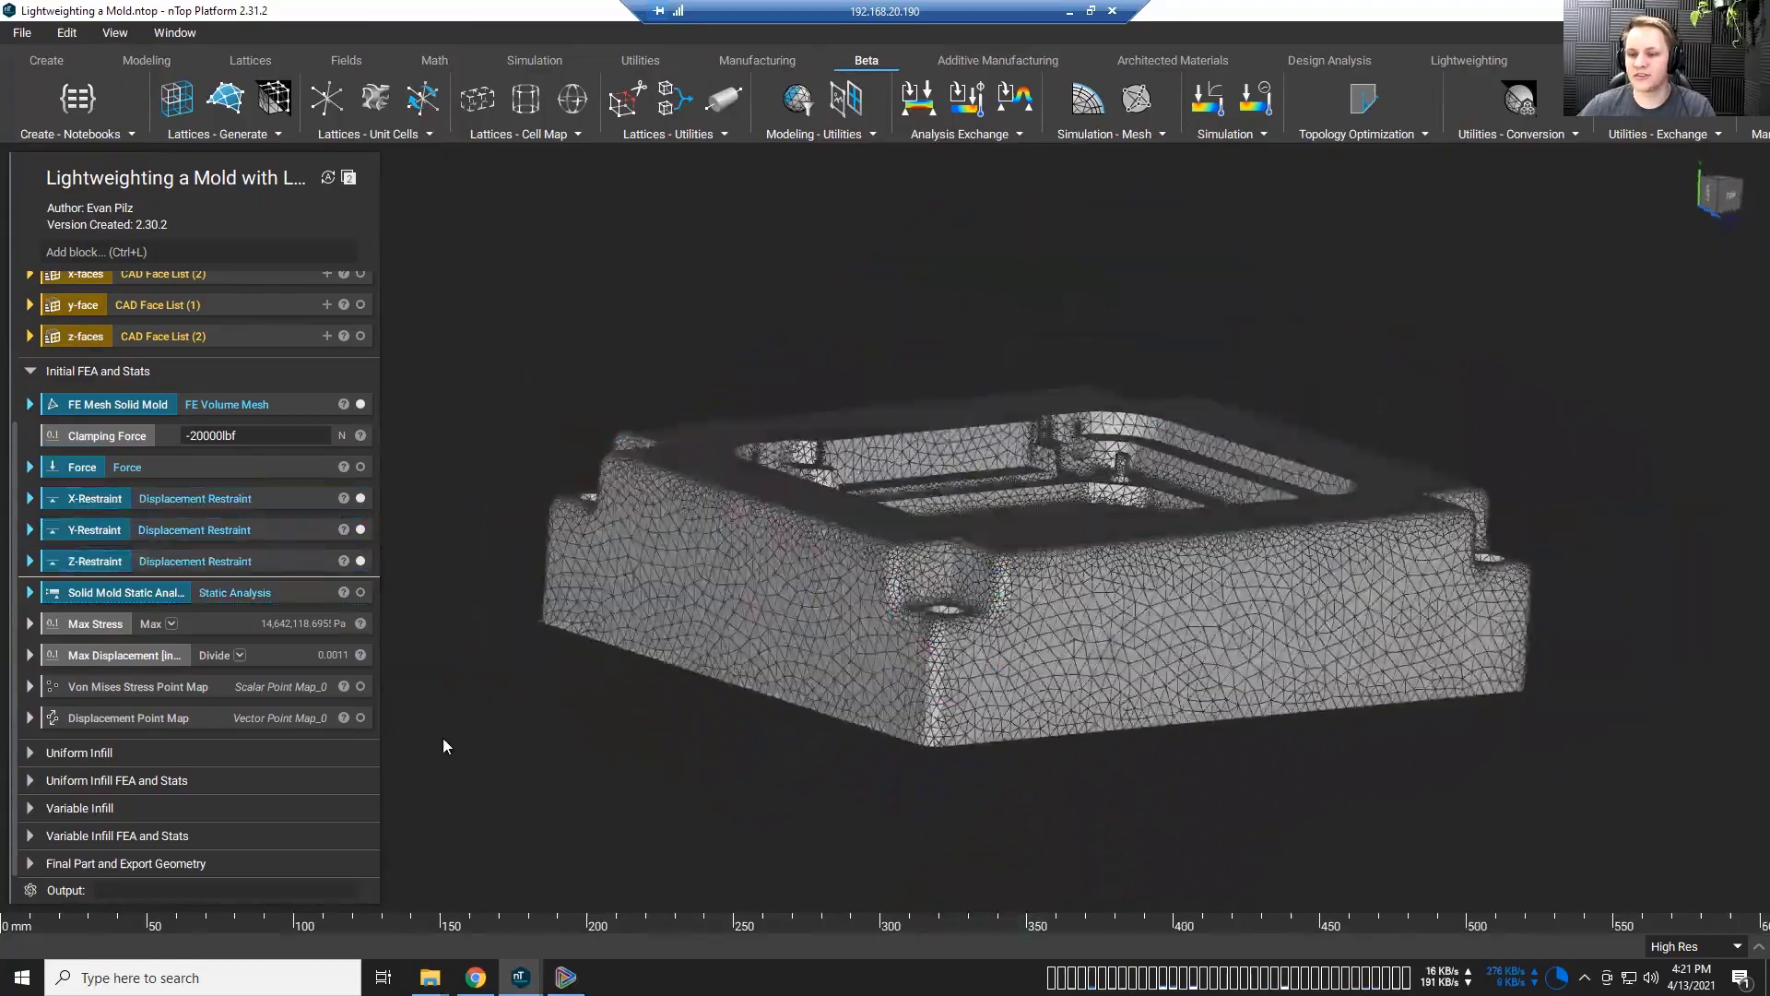
Step: Highlight the X-Restraint to inspect its nodes on the mold's two opposite side faces, and hide all restraints and the FE mesh
scroll(490, 697, up, 6)
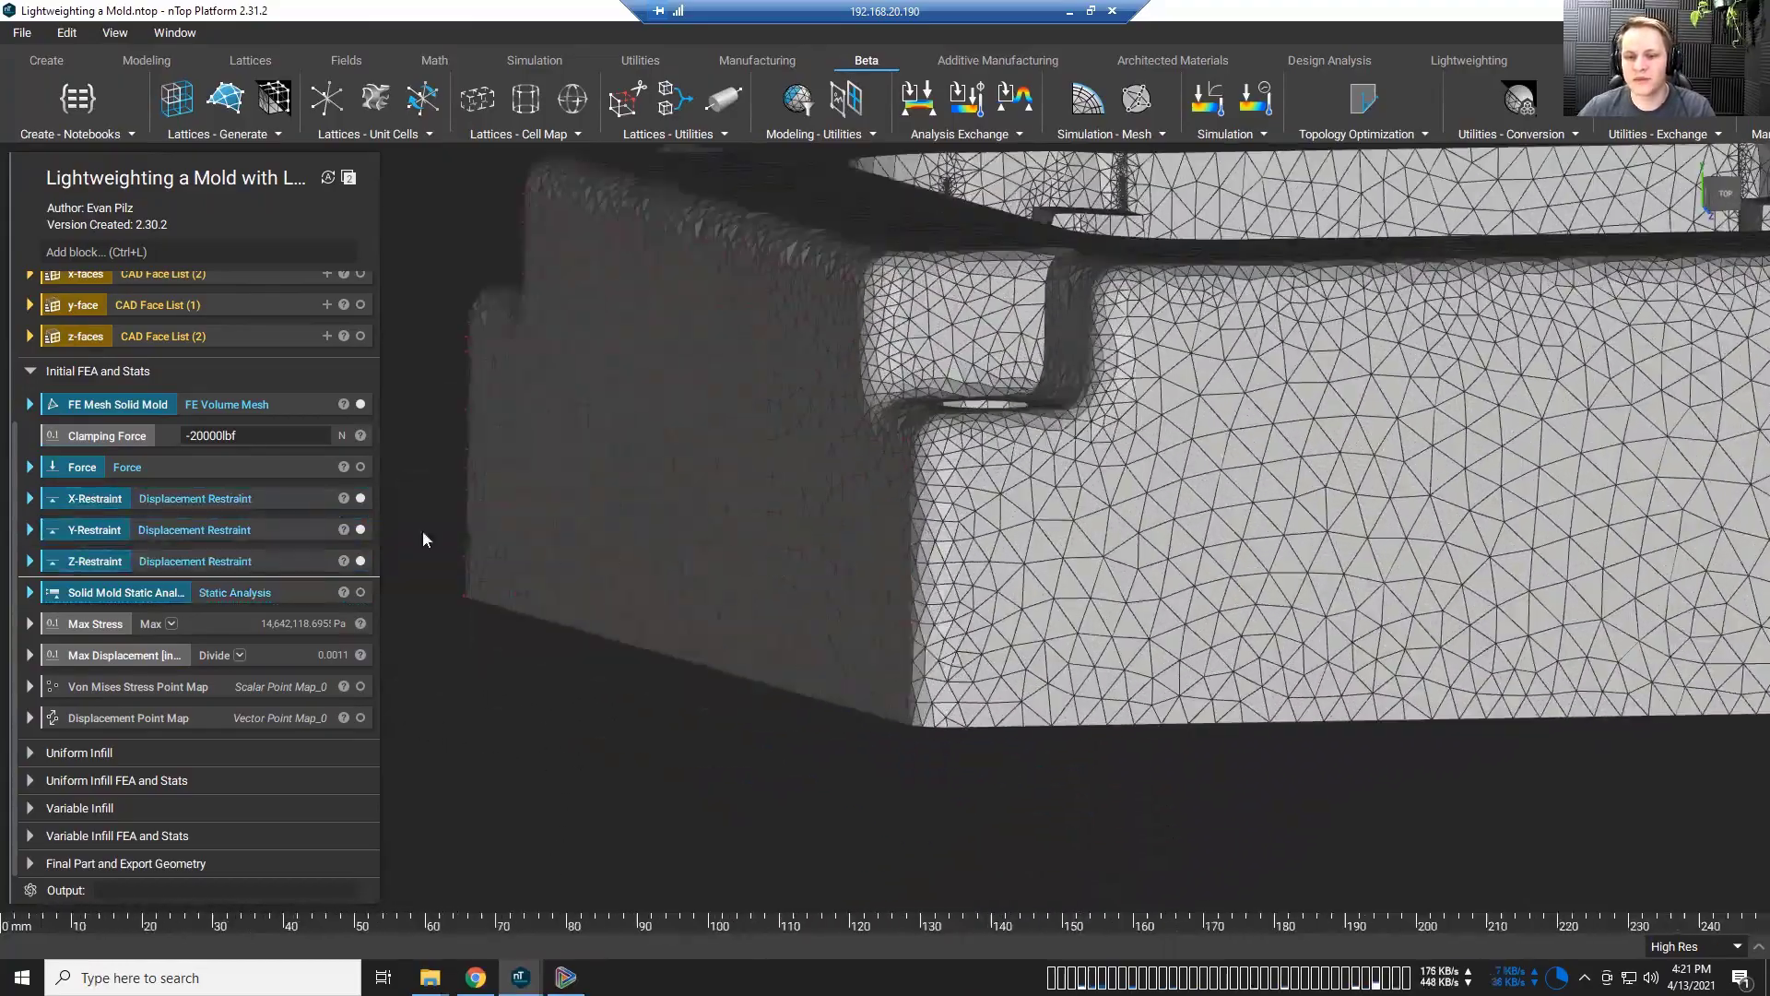
click(278, 500)
right_drag(629, 656, 870, 651)
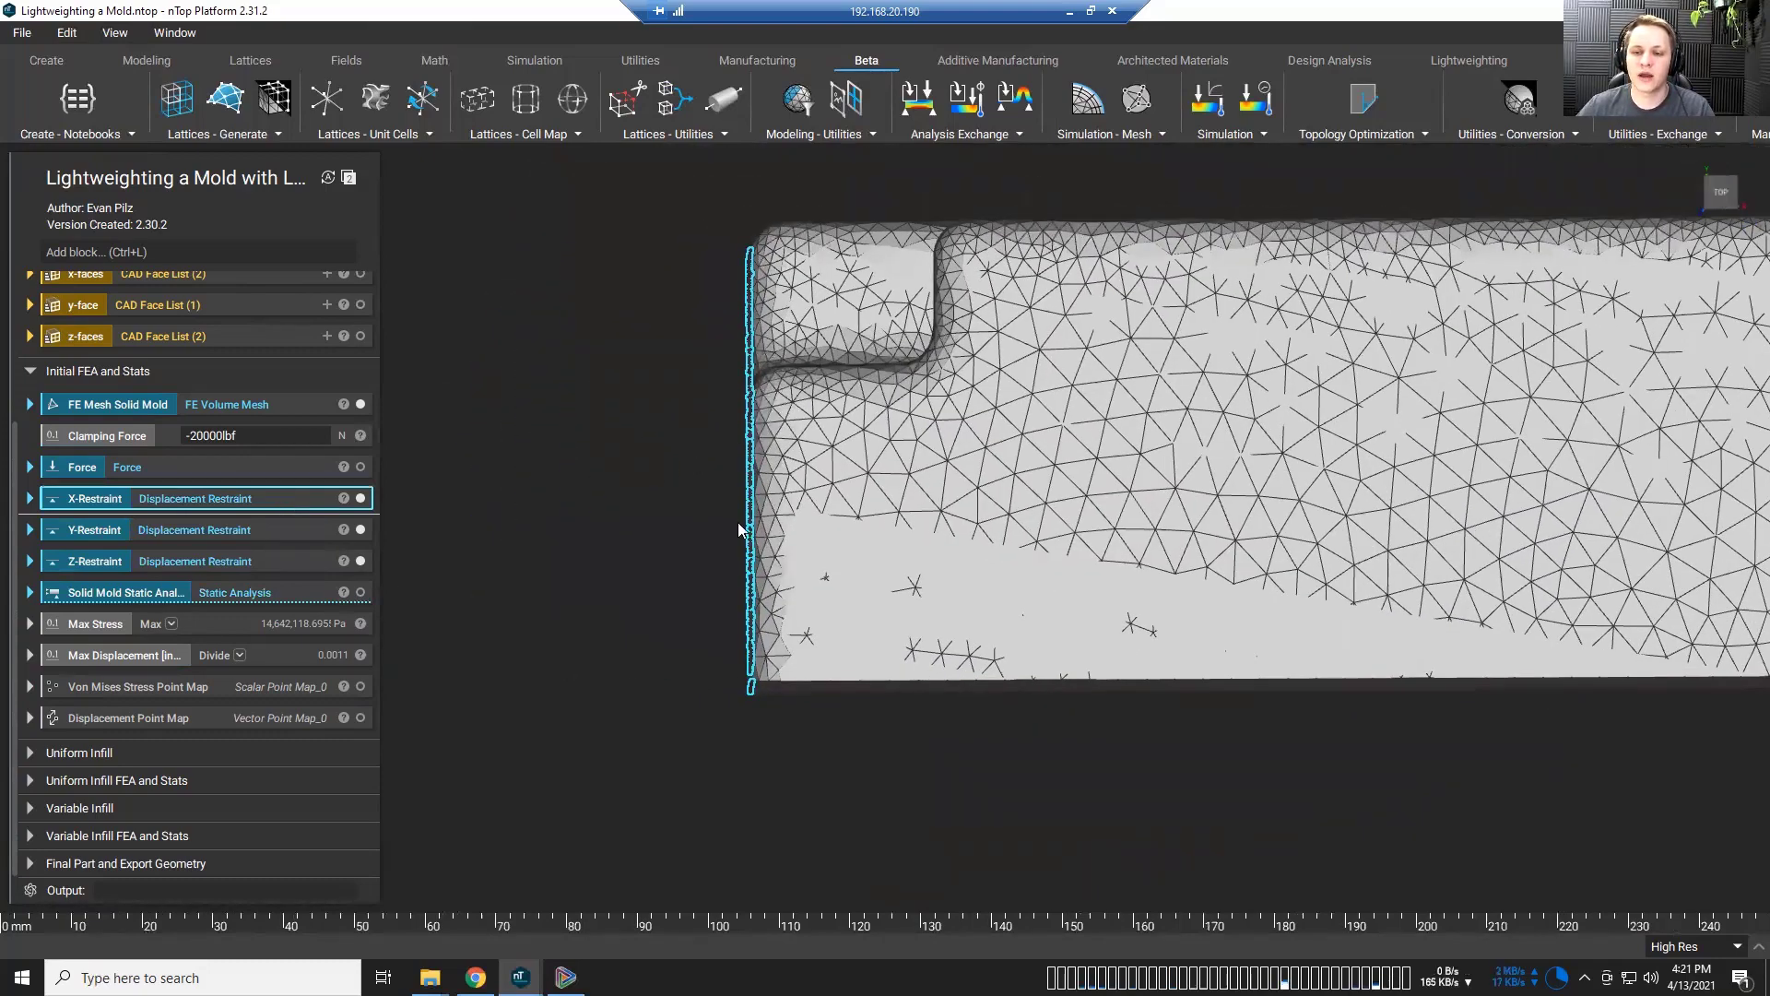
right_drag(682, 572, 874, 555)
scroll(1003, 542, down, 3)
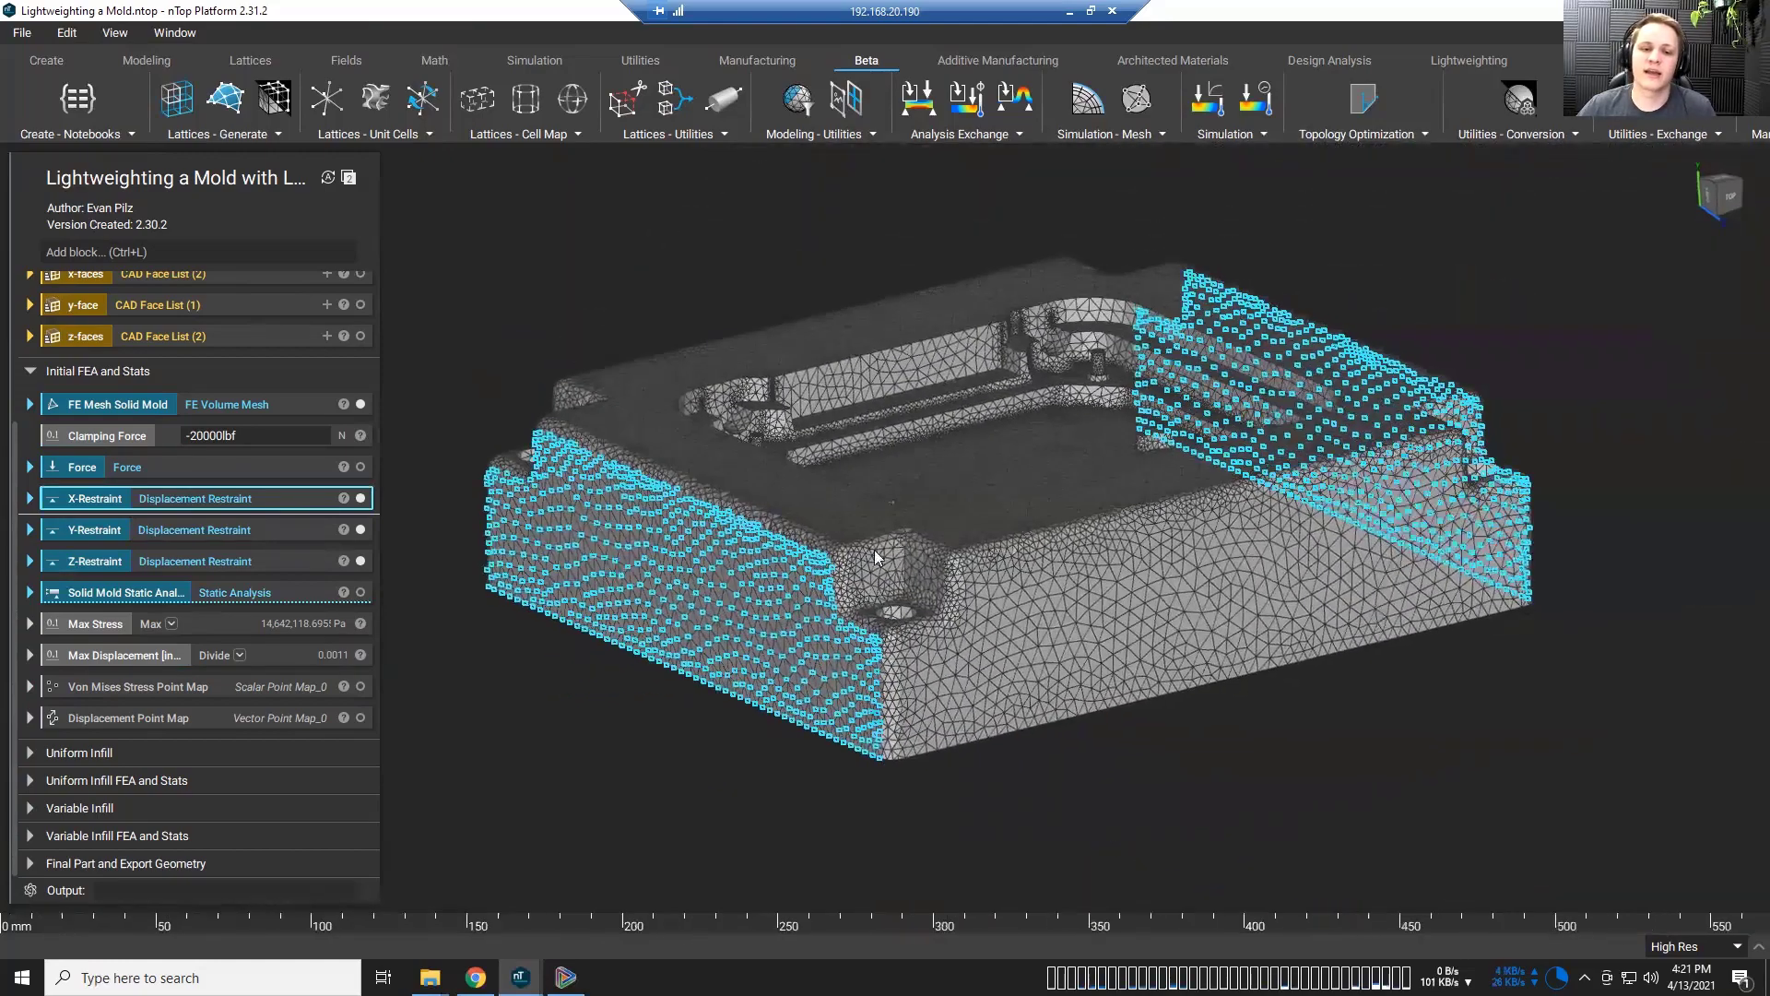
click(361, 499)
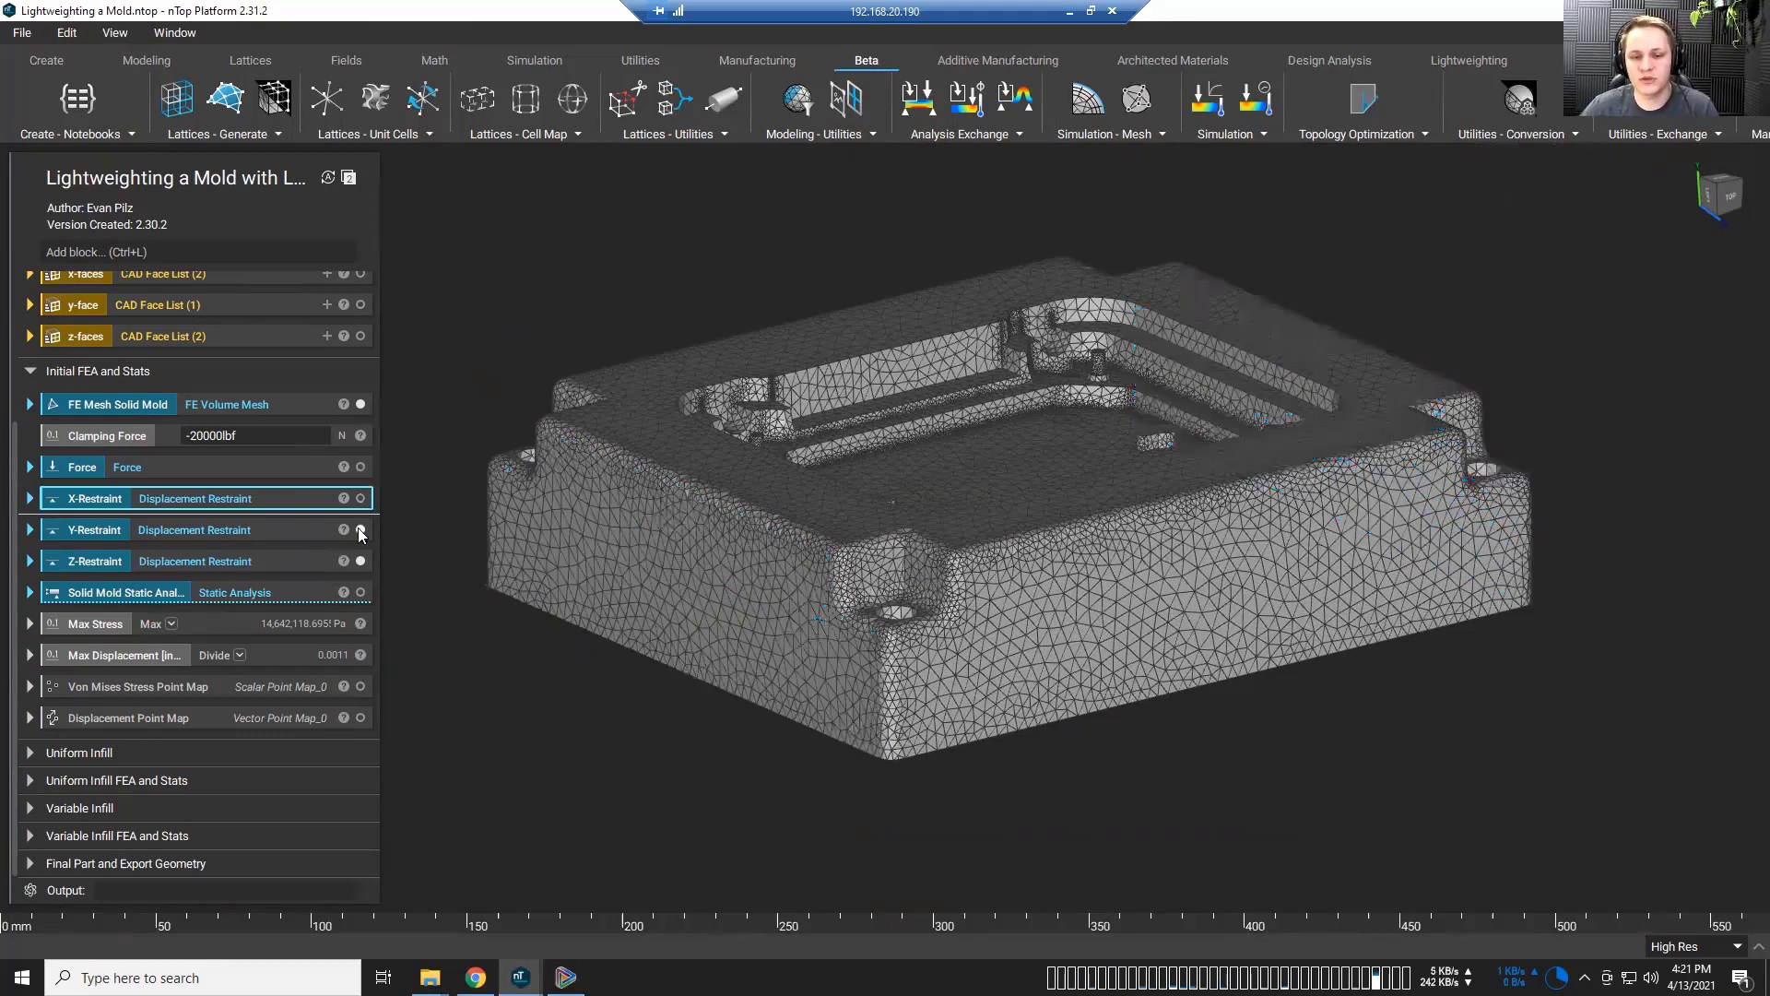
click(360, 405)
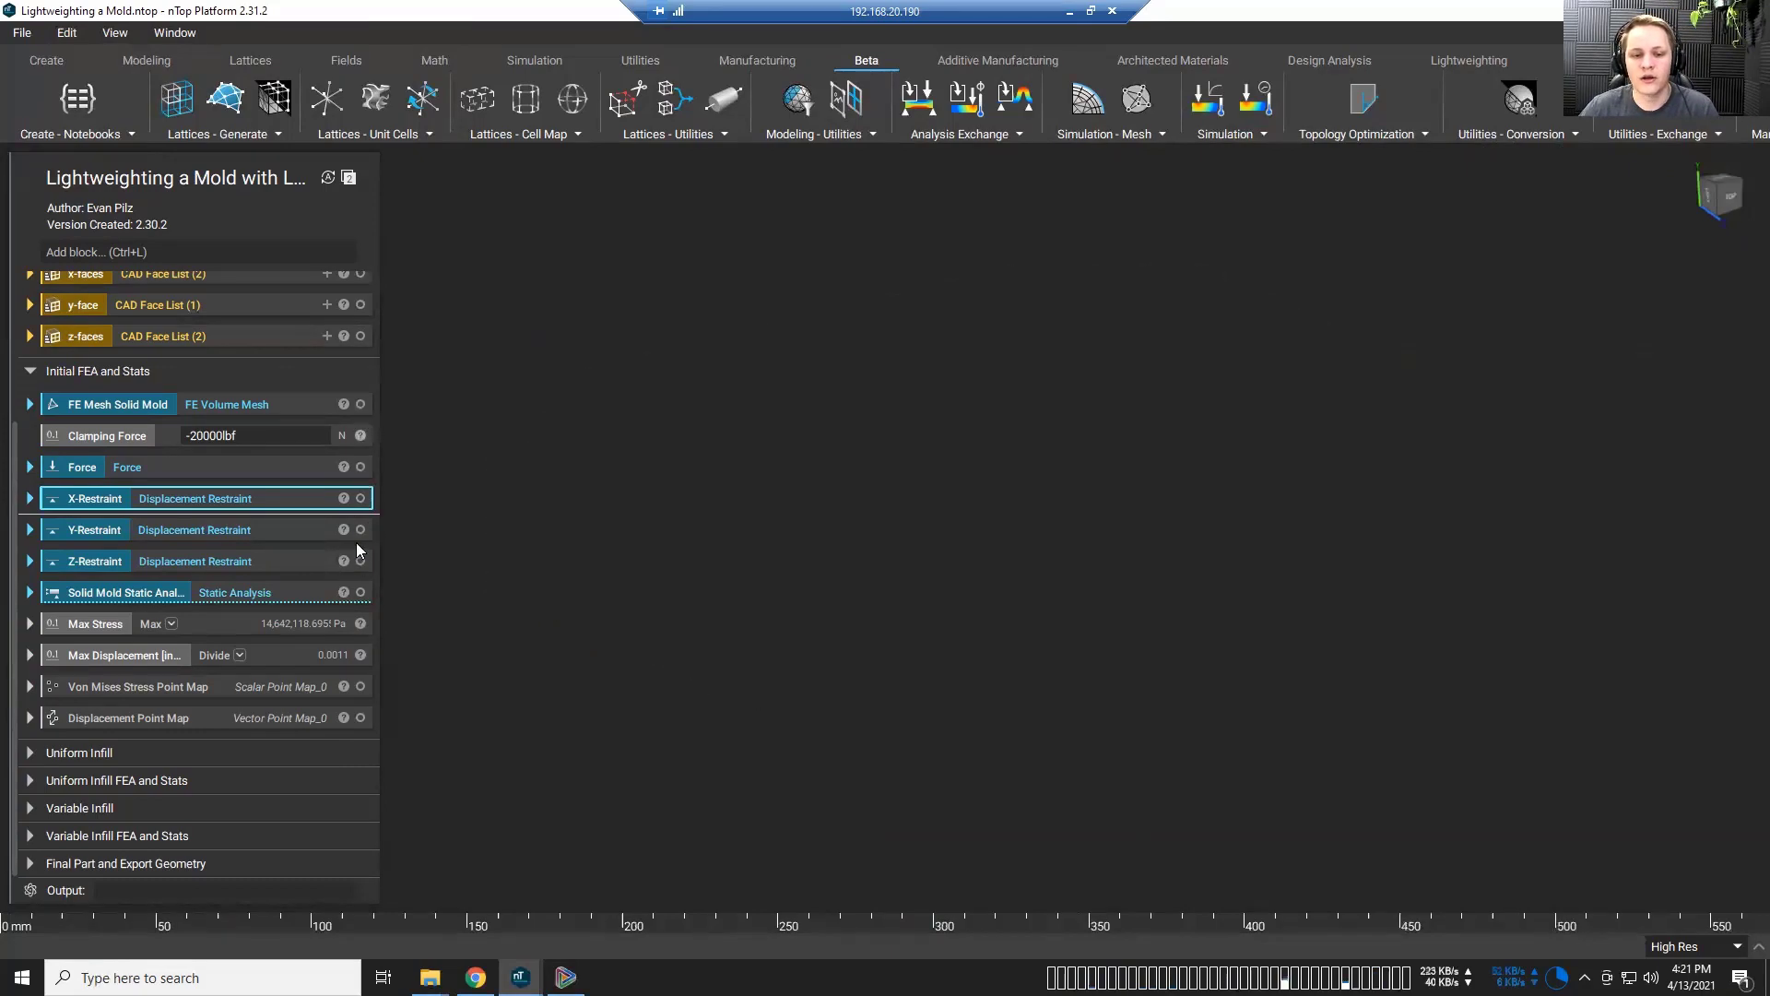
Step: Redisplay the solid mold's static analysis results, inspect the stress plot, and collapse the Initial FEA and Stats section
click(361, 592)
right_drag(614, 637, 642, 657)
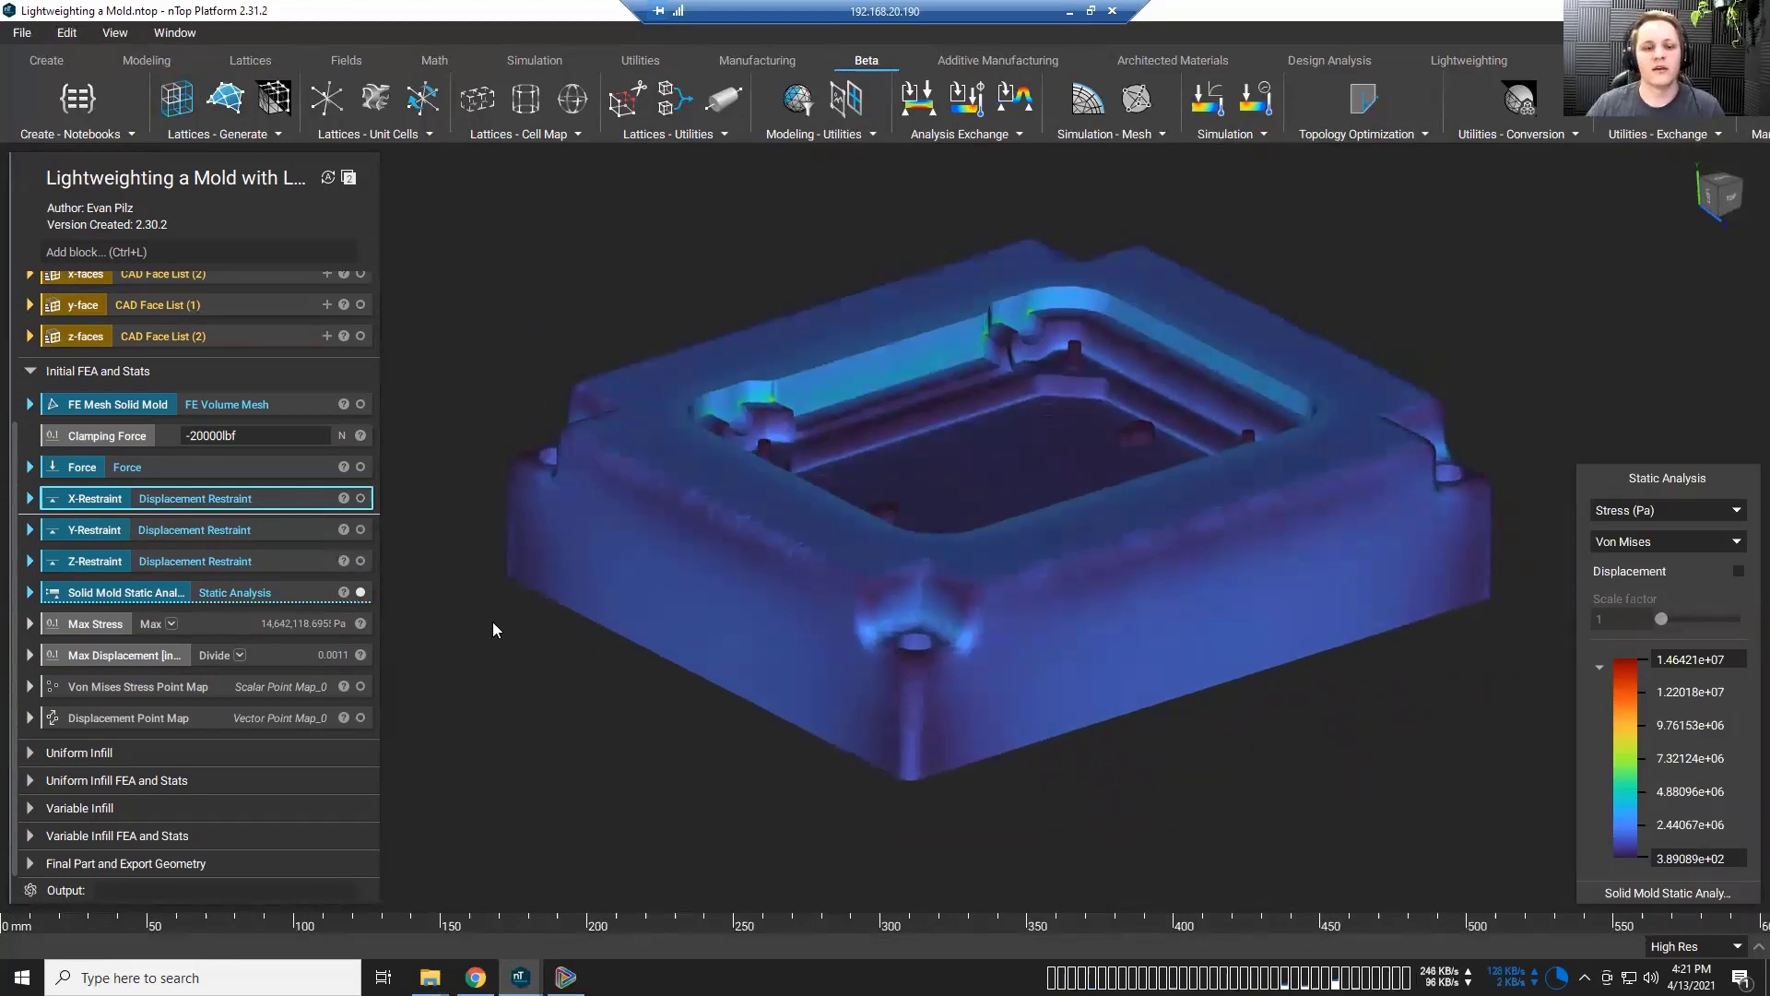
click(31, 371)
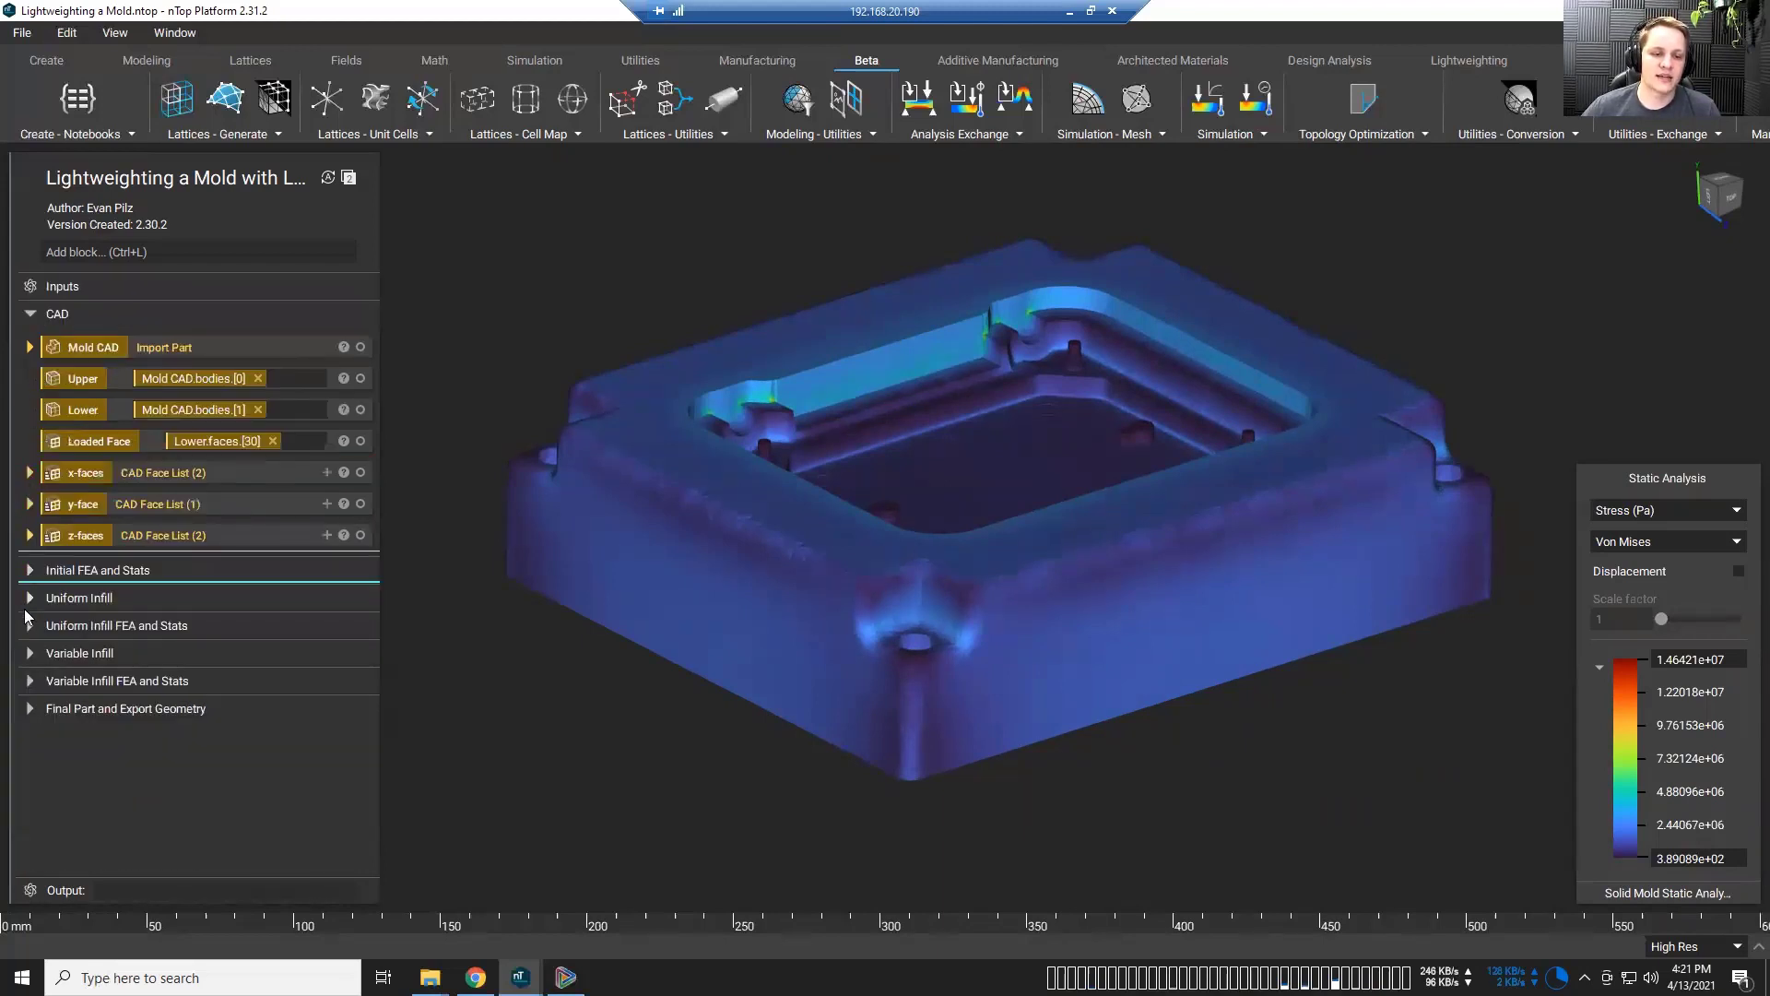
Step: Expand the Uniform Infill section and display the Mold implicit body
click(28, 599)
scroll(231, 646, down, 1)
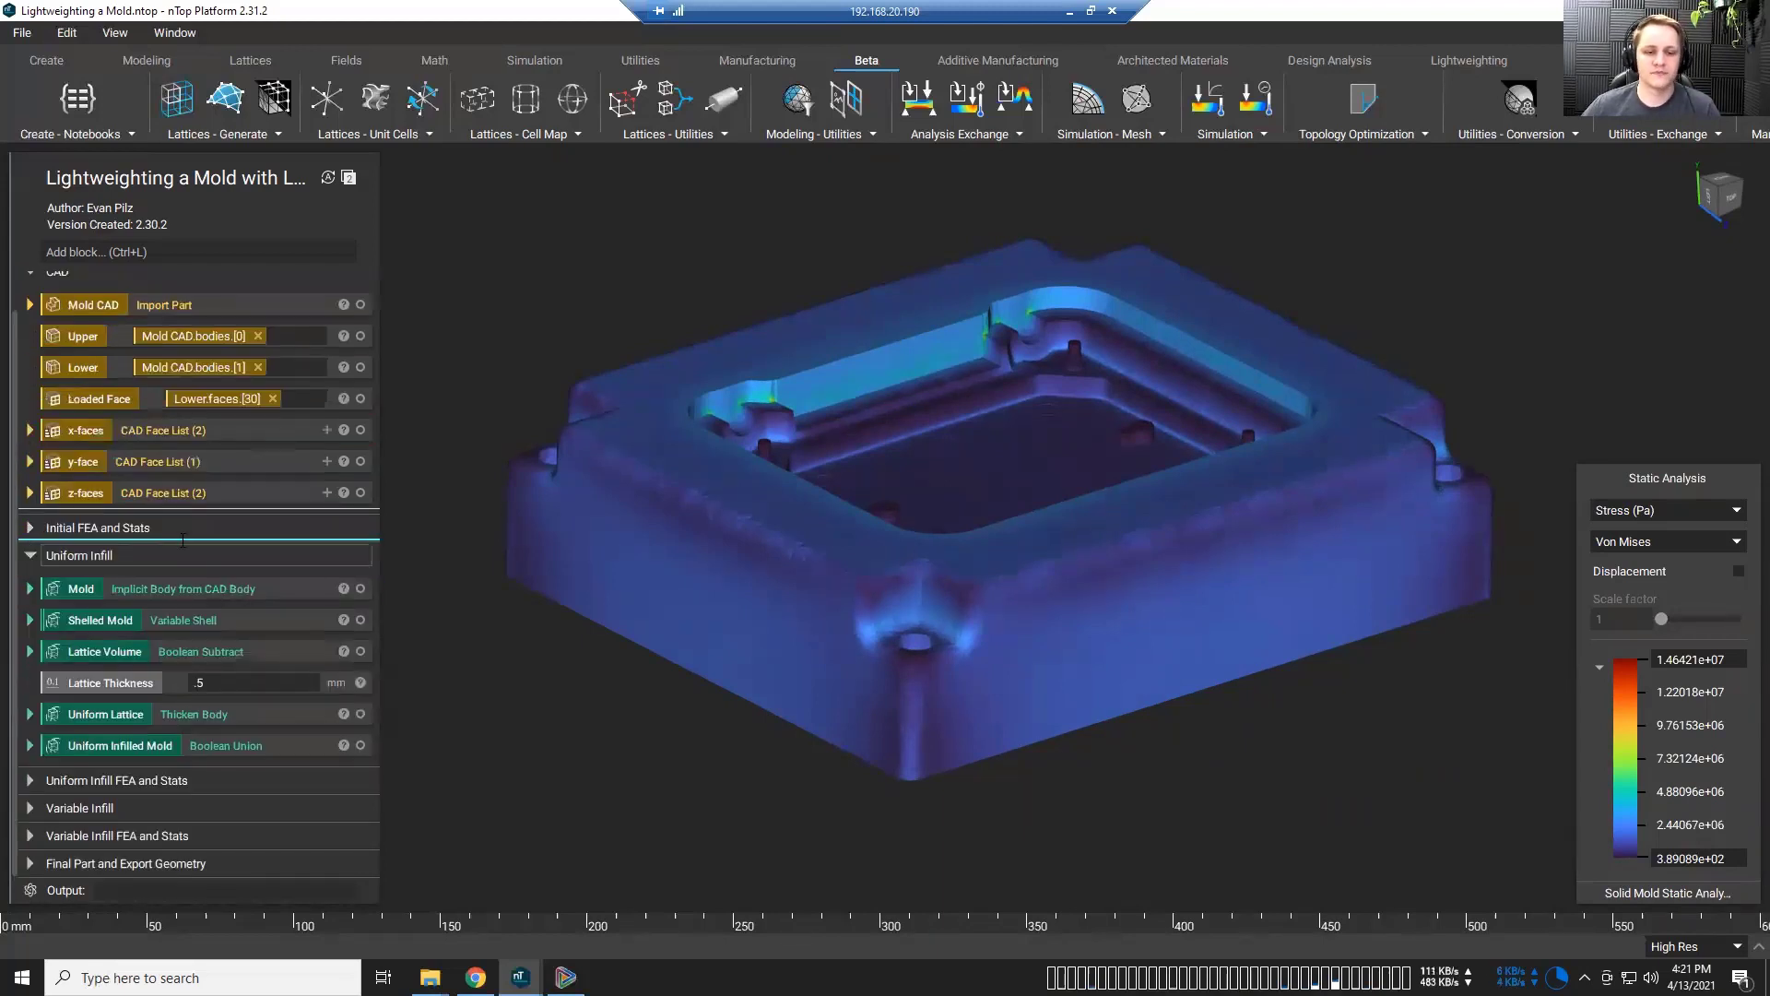
click(281, 587)
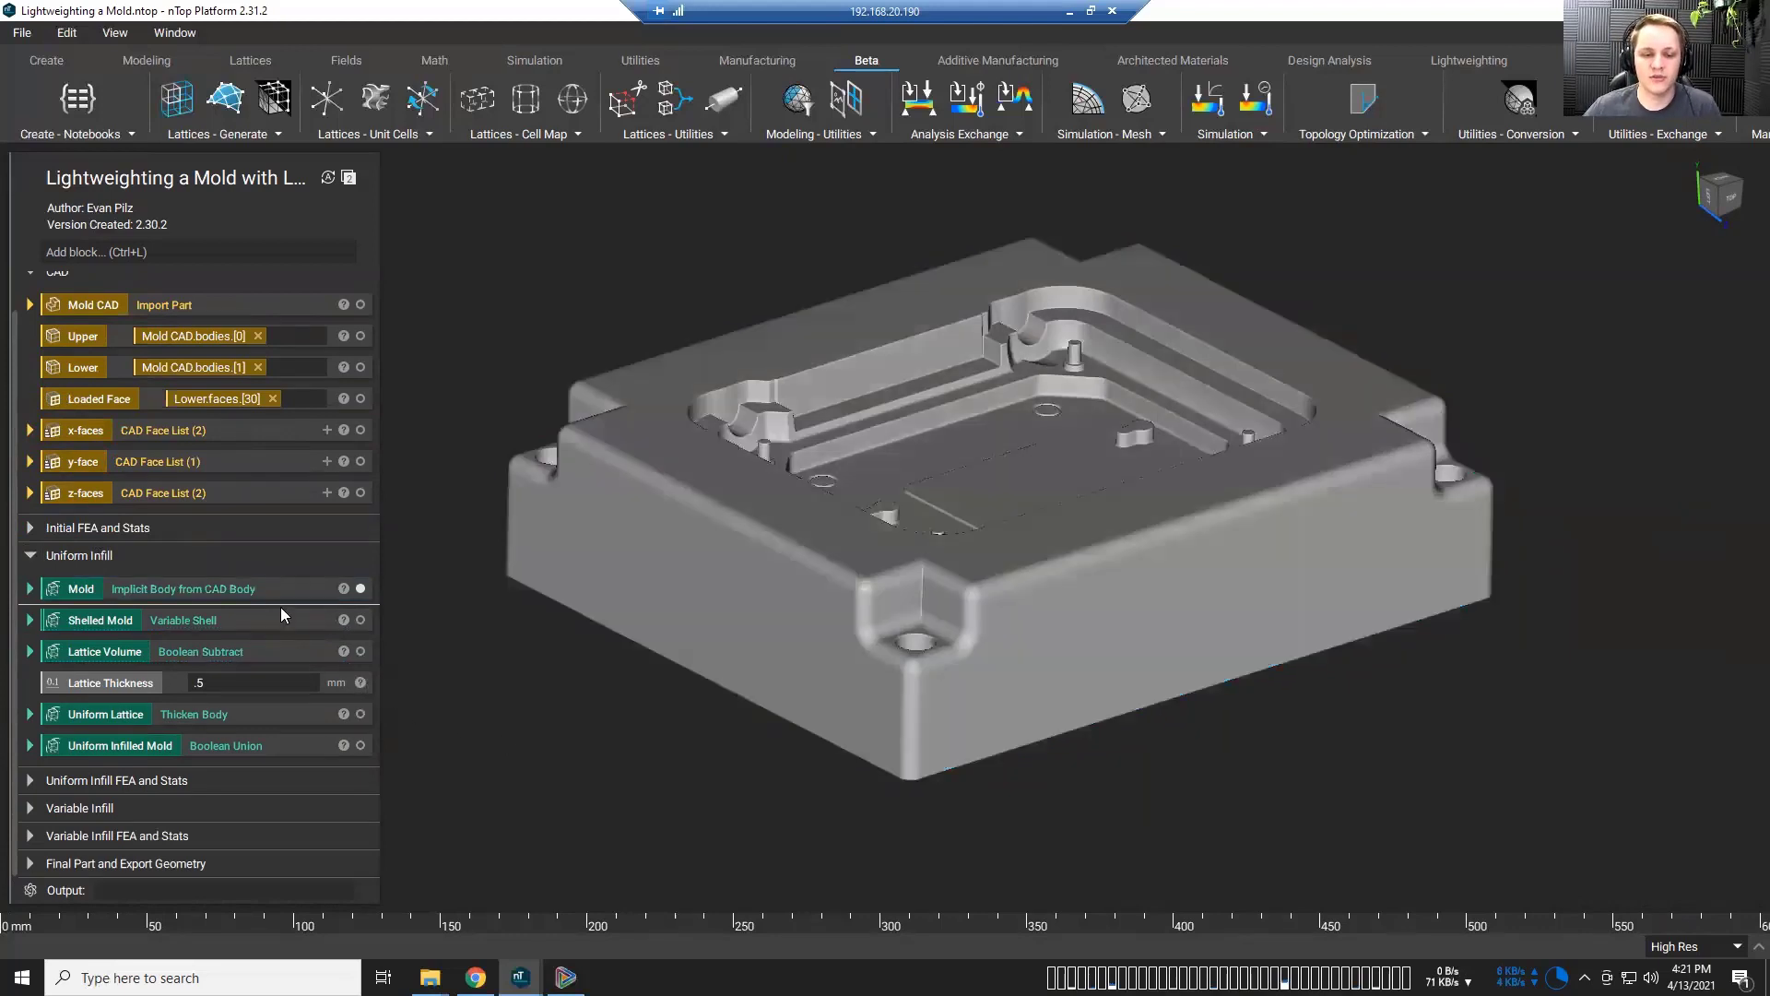
Step: Display the Shelled Mold and section it to inspect its hollow interior and wall thickness
click(286, 618)
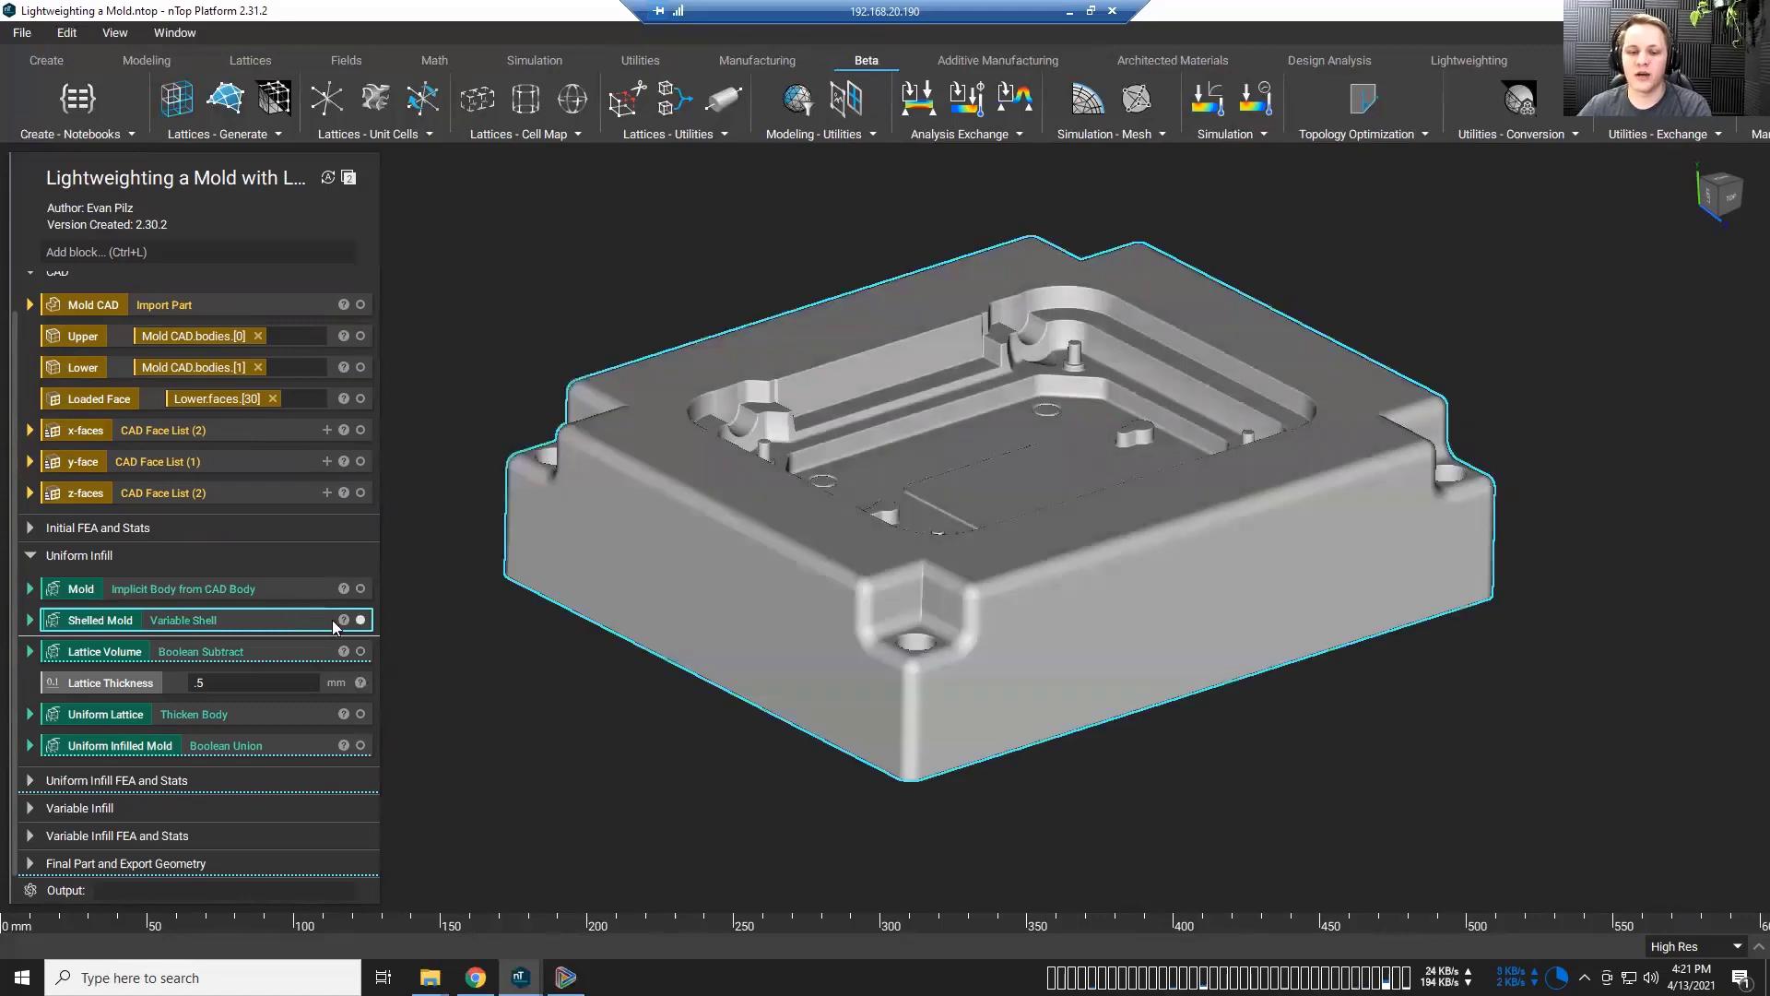
key(s)
click(1724, 208)
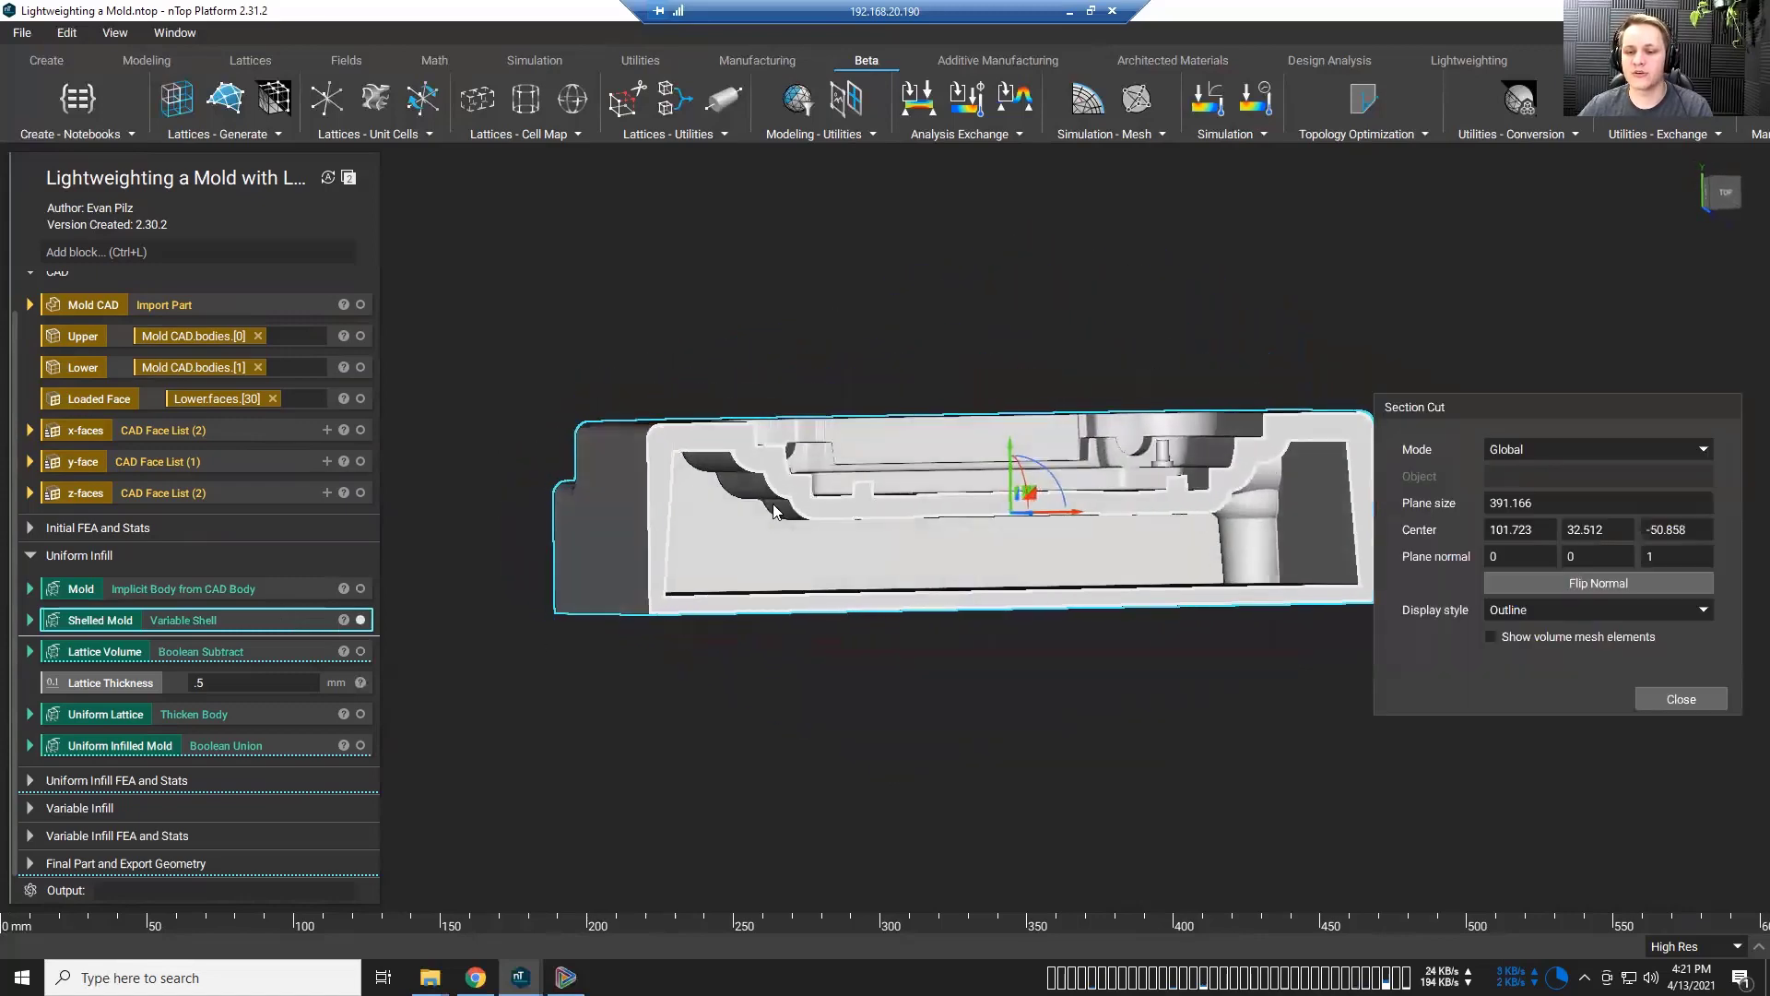
scroll(745, 416, up, 5)
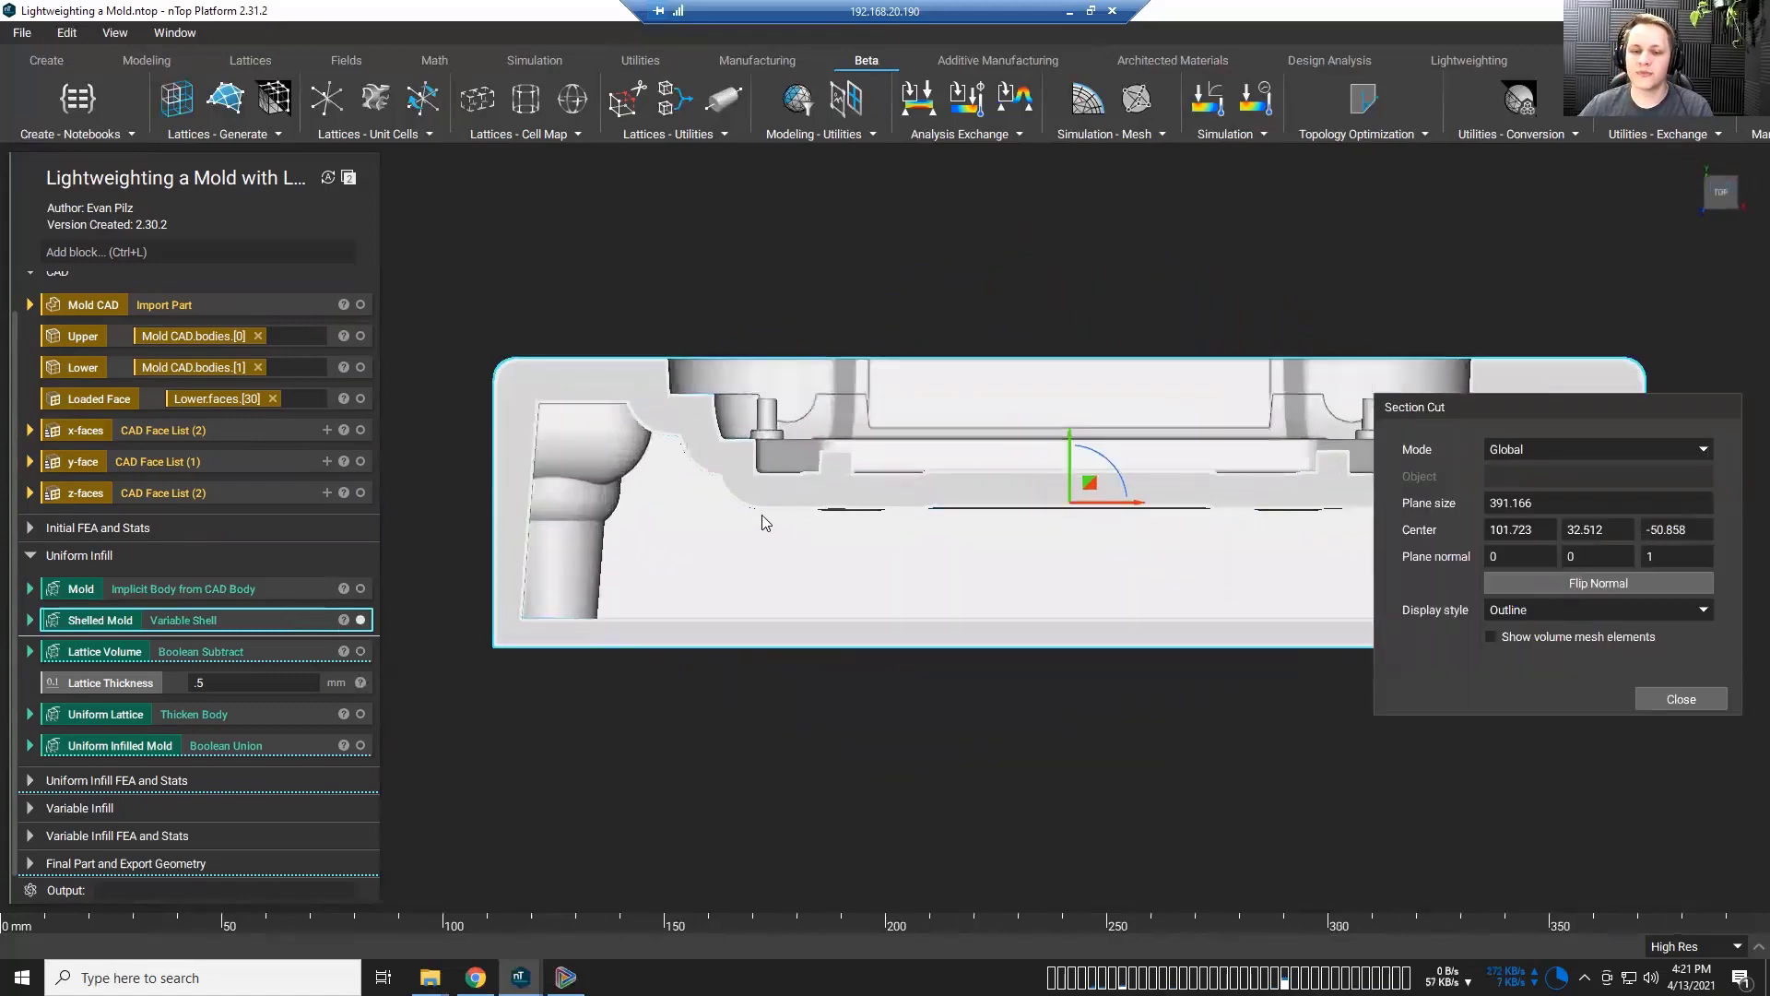
right_drag(745, 417, 793, 525)
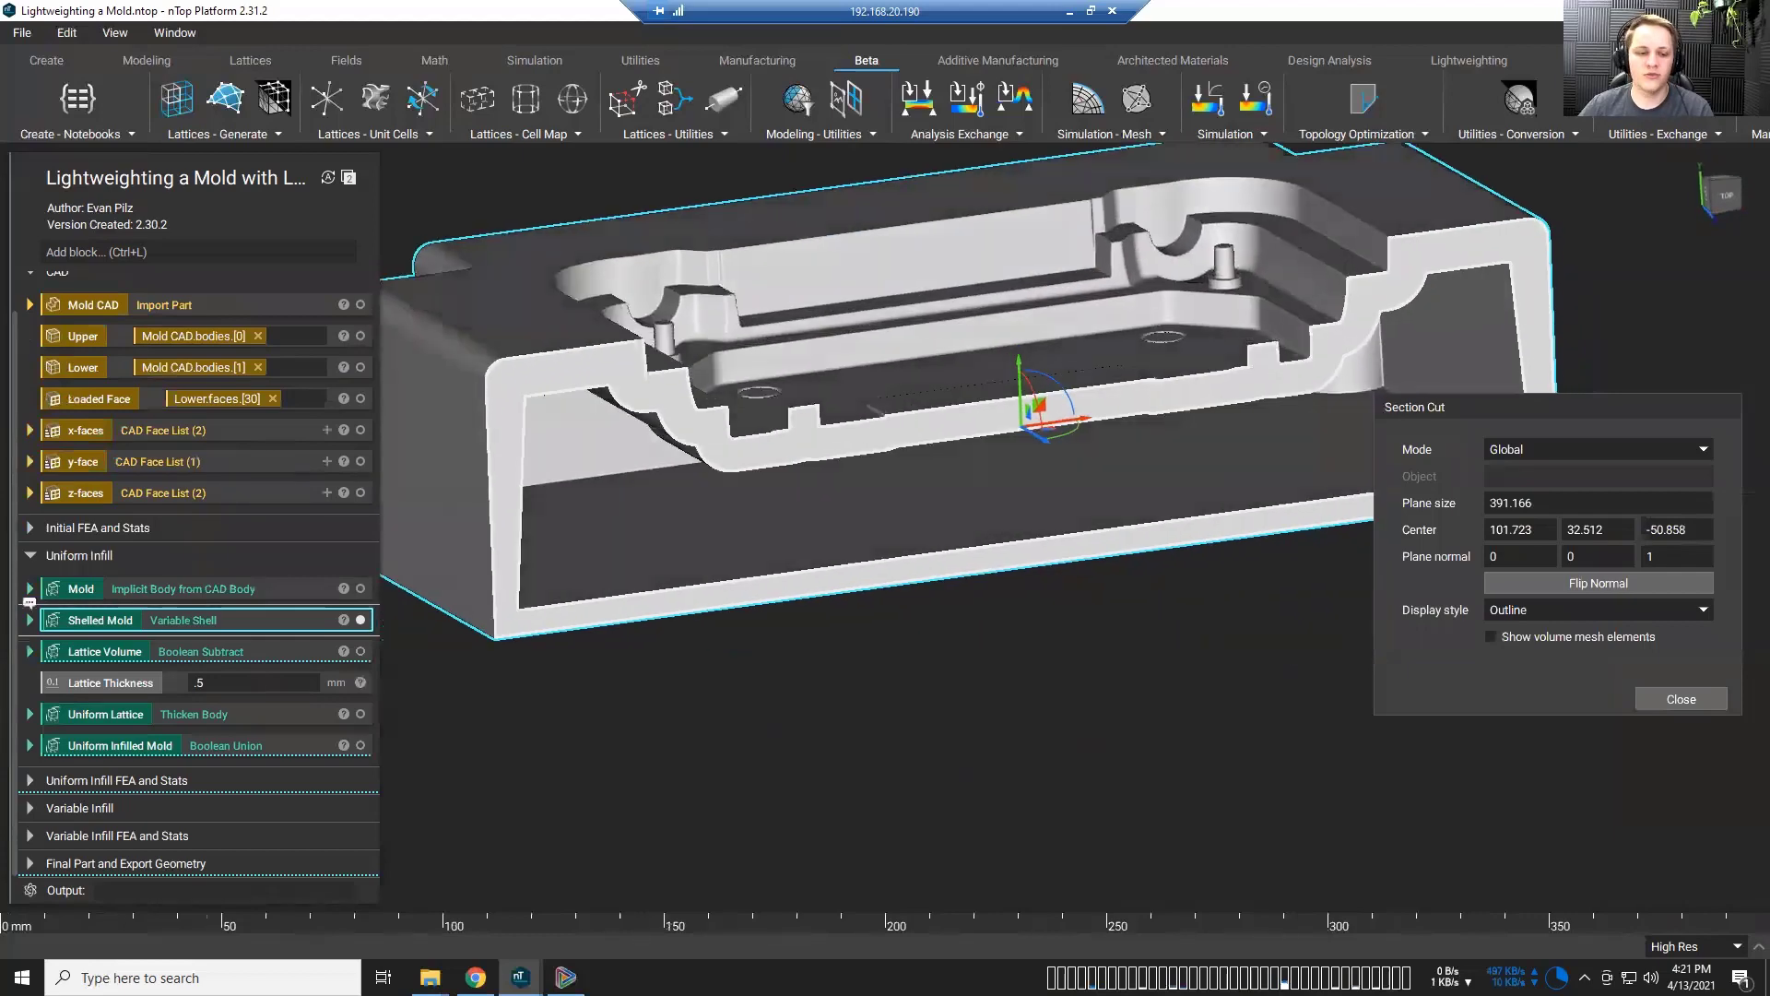
Step: Expand the Shelled Mold block and examine its ramp distance inputs against the sectioned wall at the mold's corner
click(30, 619)
scroll(99, 601, down, 3)
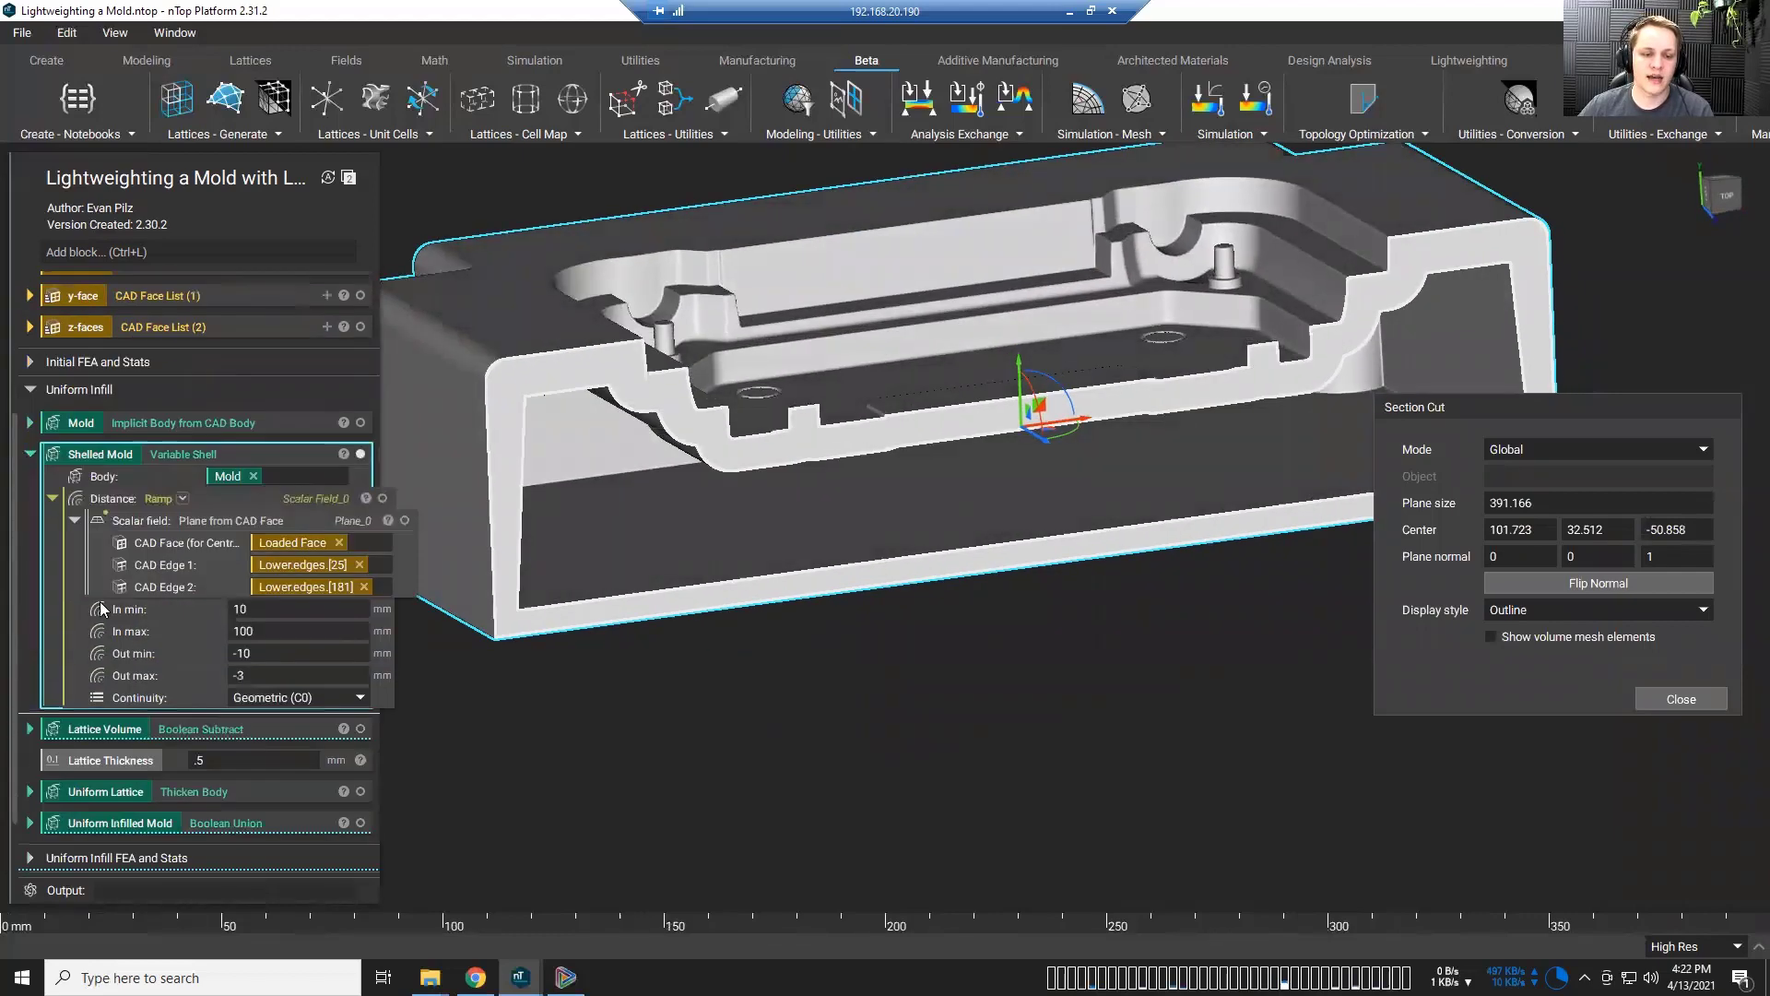
click(75, 520)
click(271, 544)
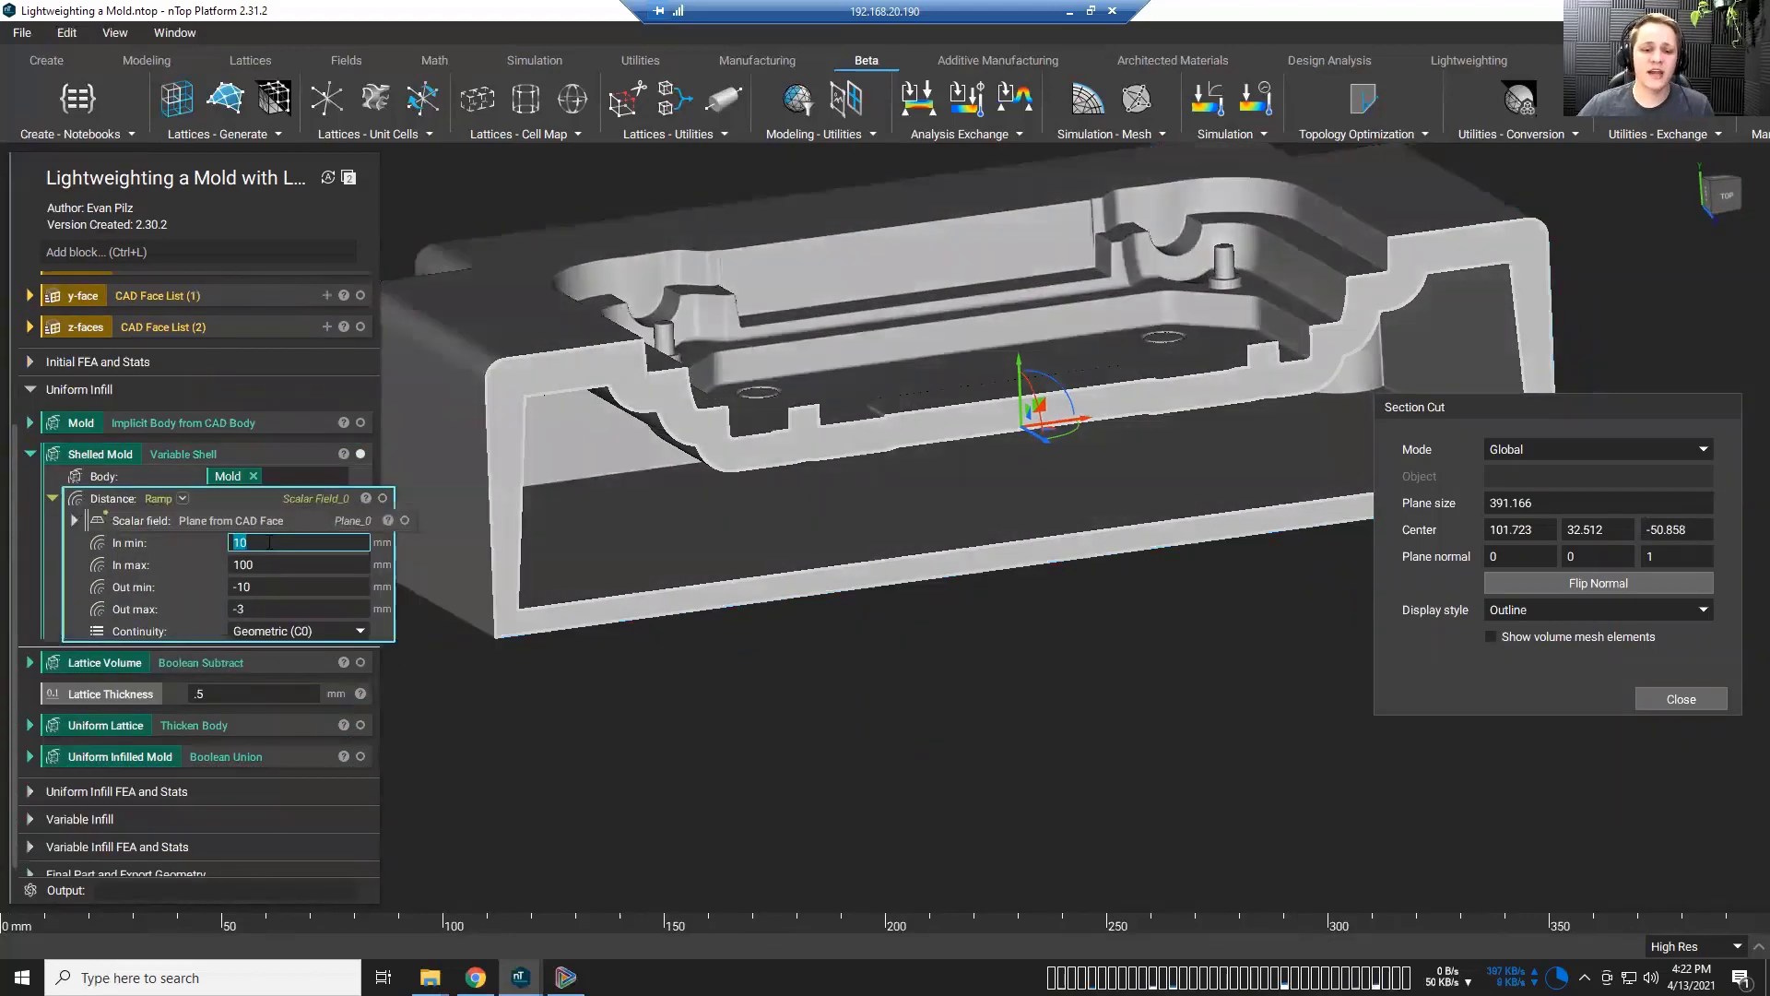
click(282, 587)
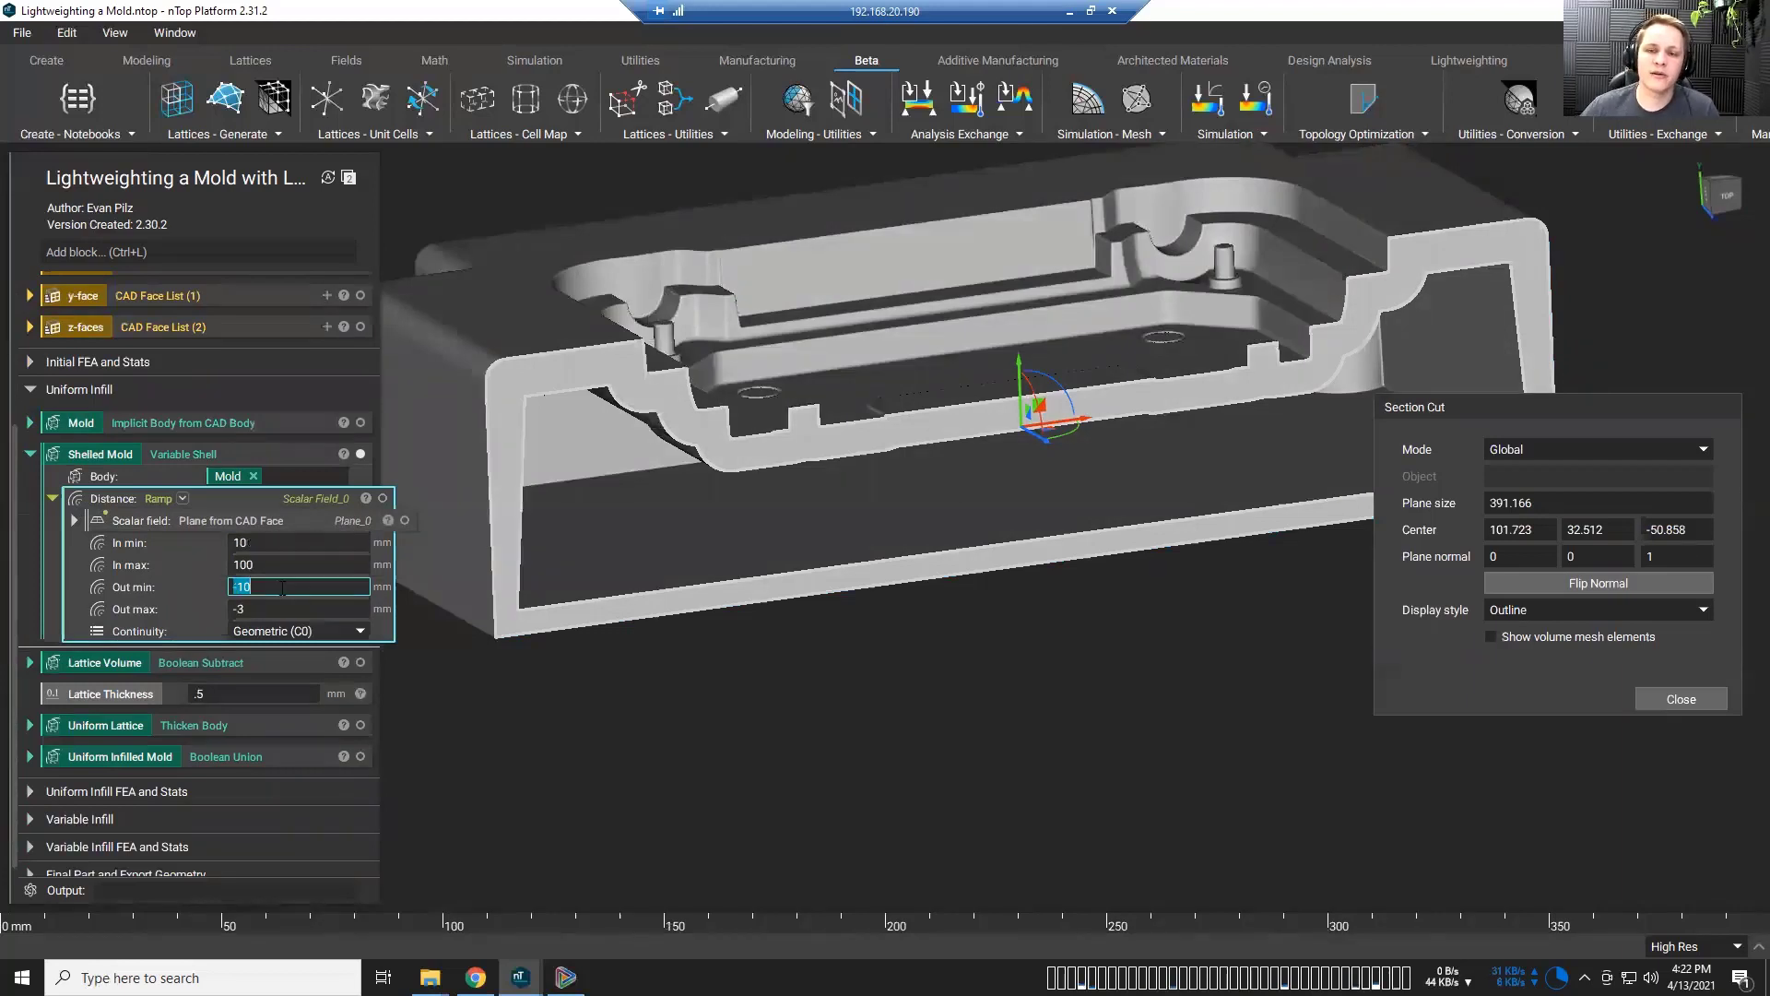
click(282, 608)
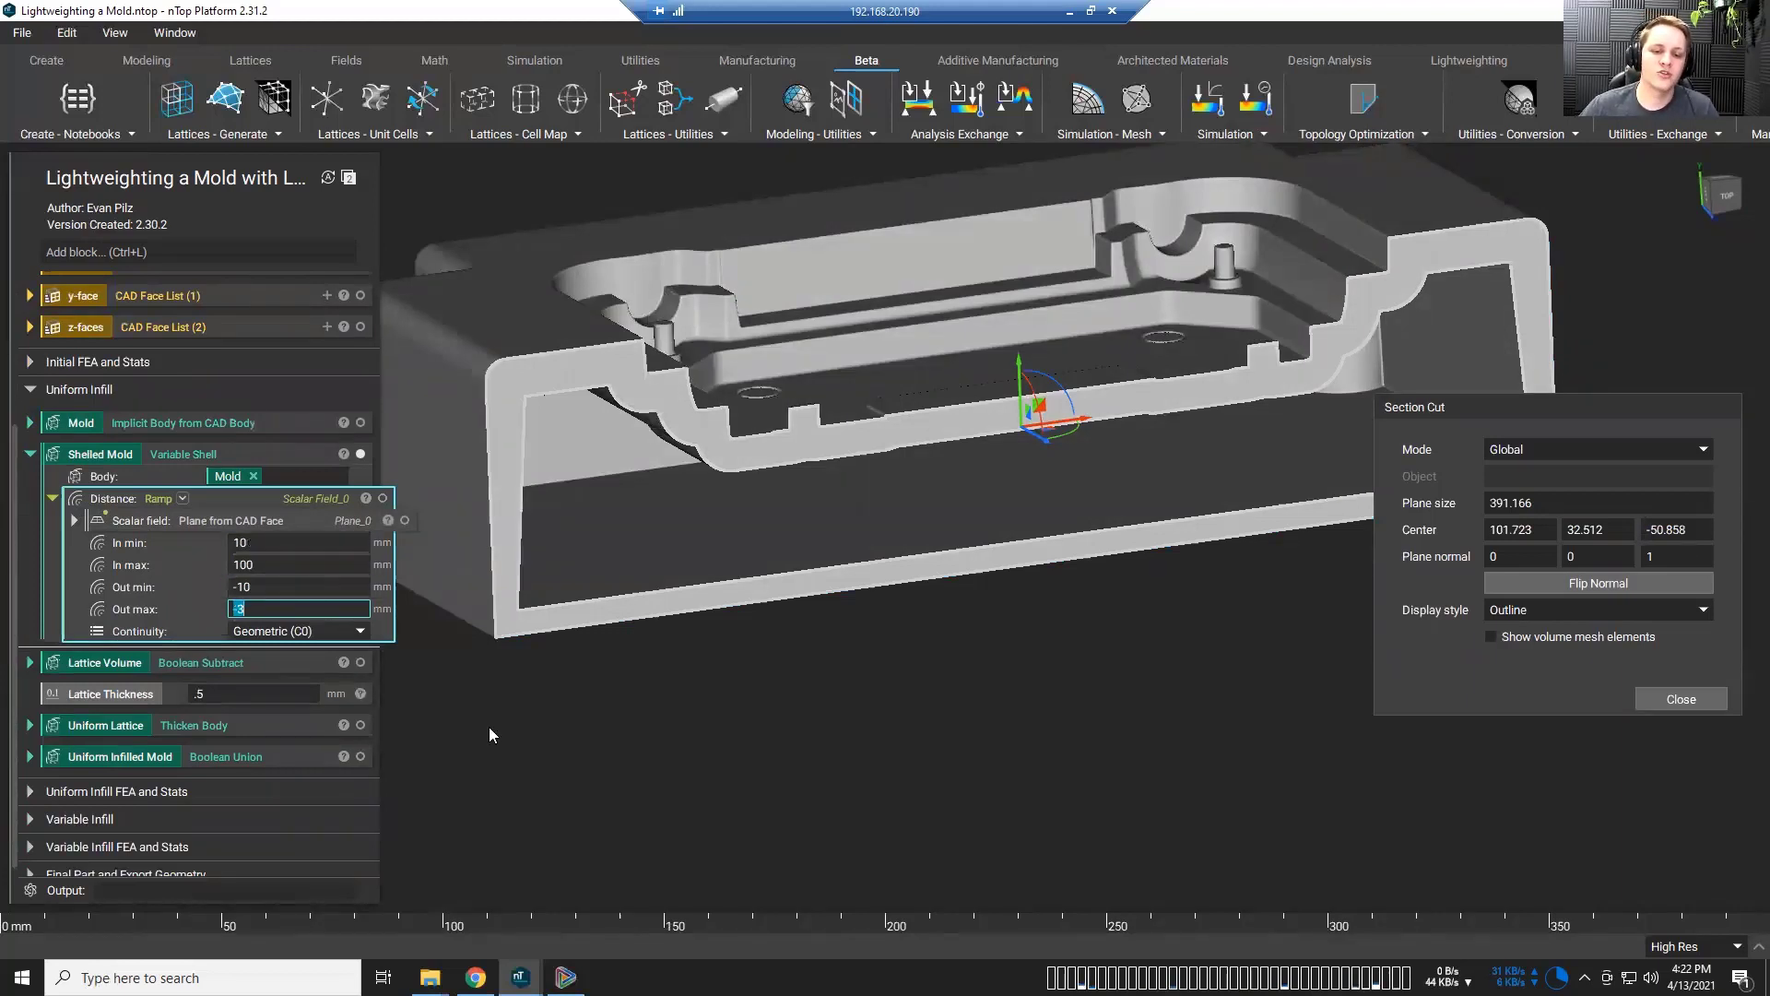
right_drag(603, 592, 793, 330)
scroll(769, 586, up, 3)
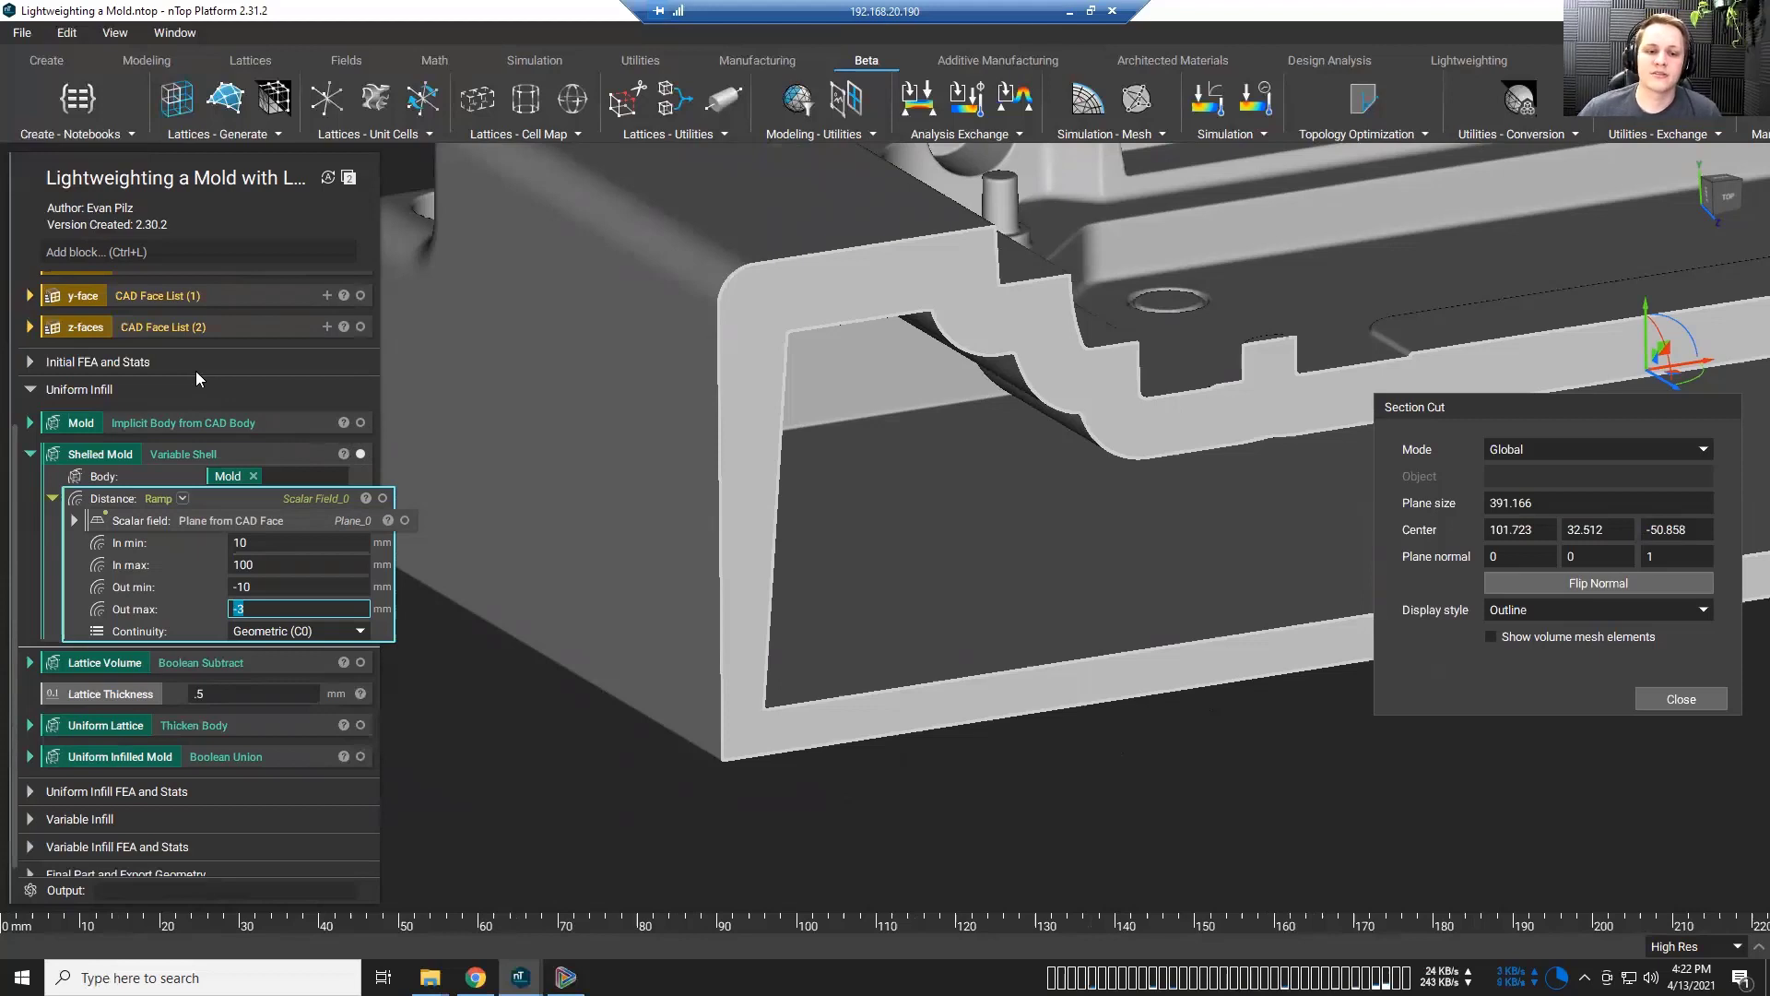
Step: Close the section cut and hide the Shelled Mold
click(360, 454)
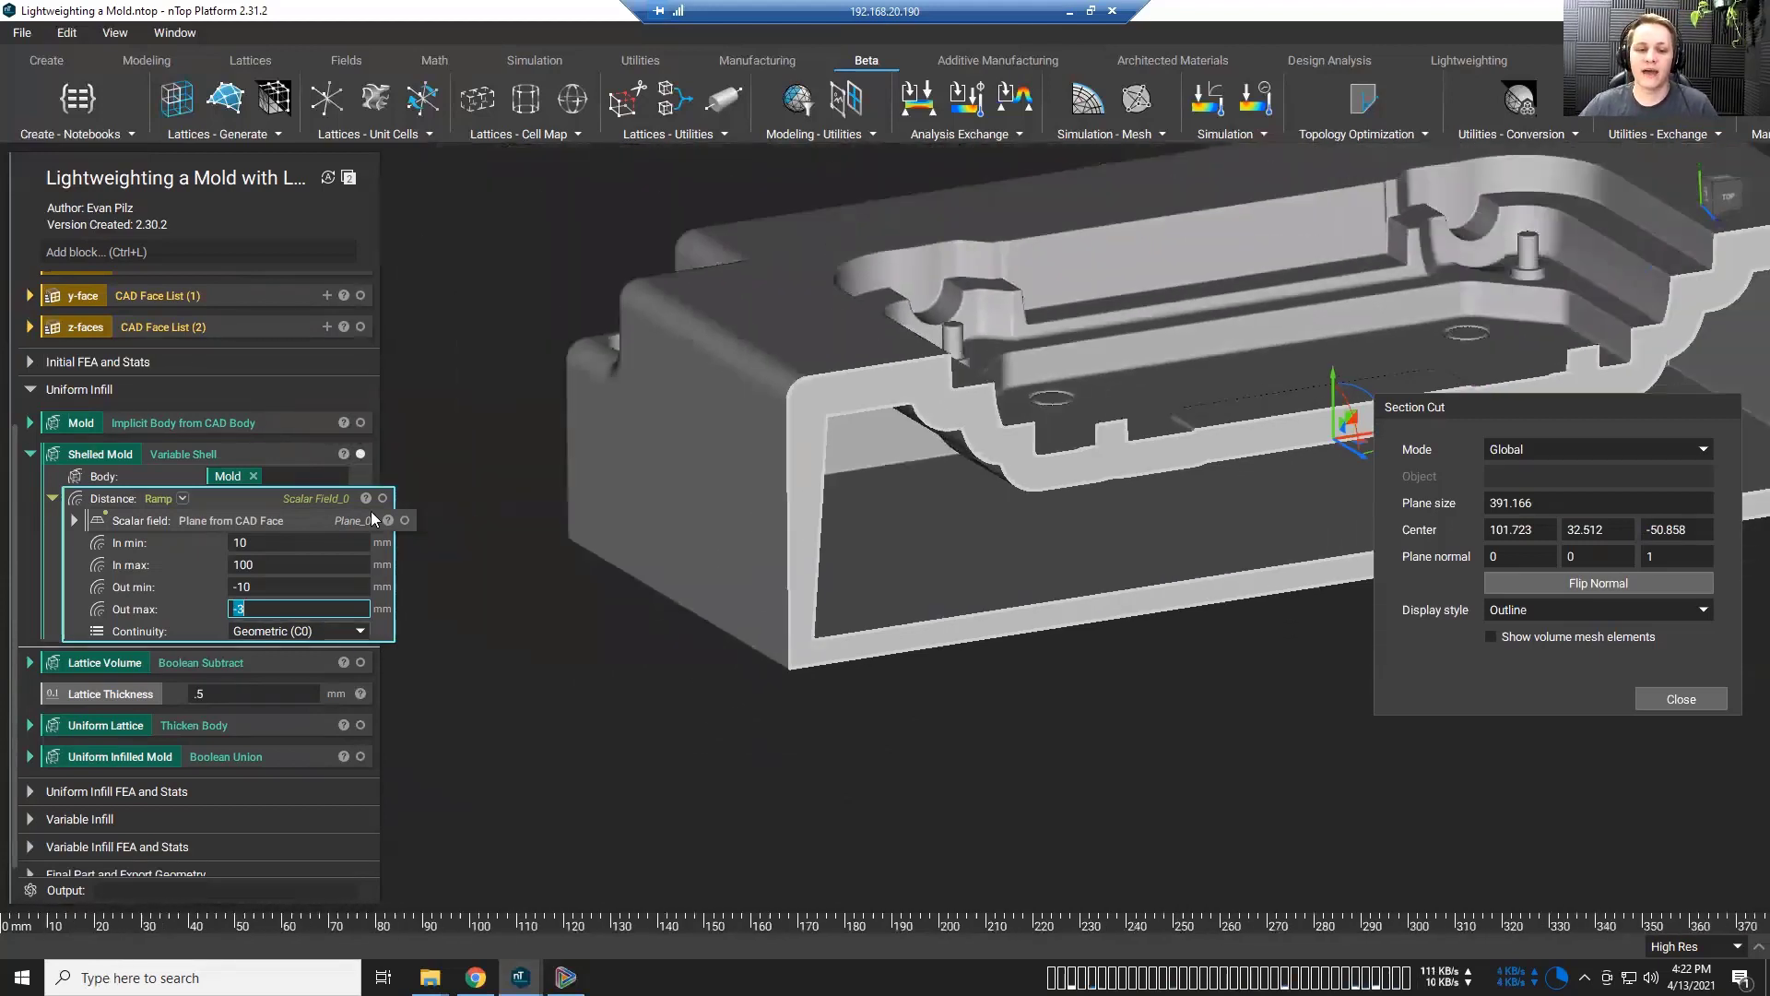
click(1646, 698)
click(361, 453)
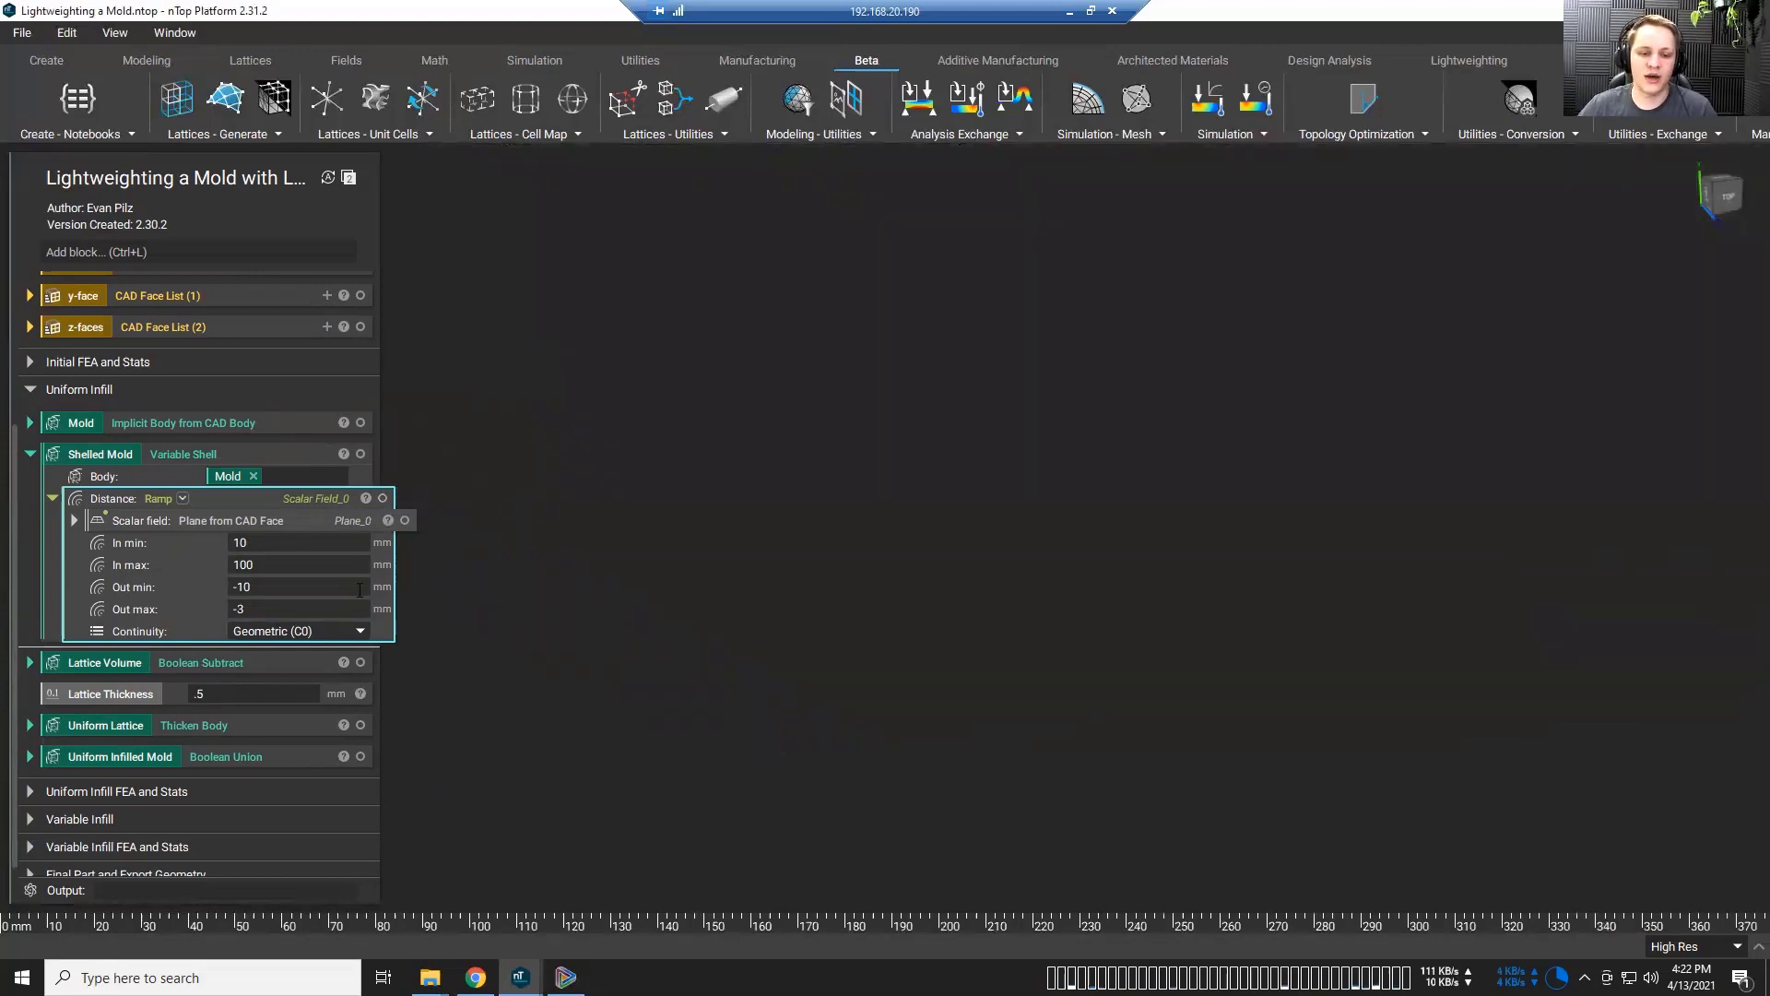
Step: Display the Lattice Volume body, collapse the Shelled Mold block, and hide the volume again after inspecting its shape
click(360, 662)
click(30, 453)
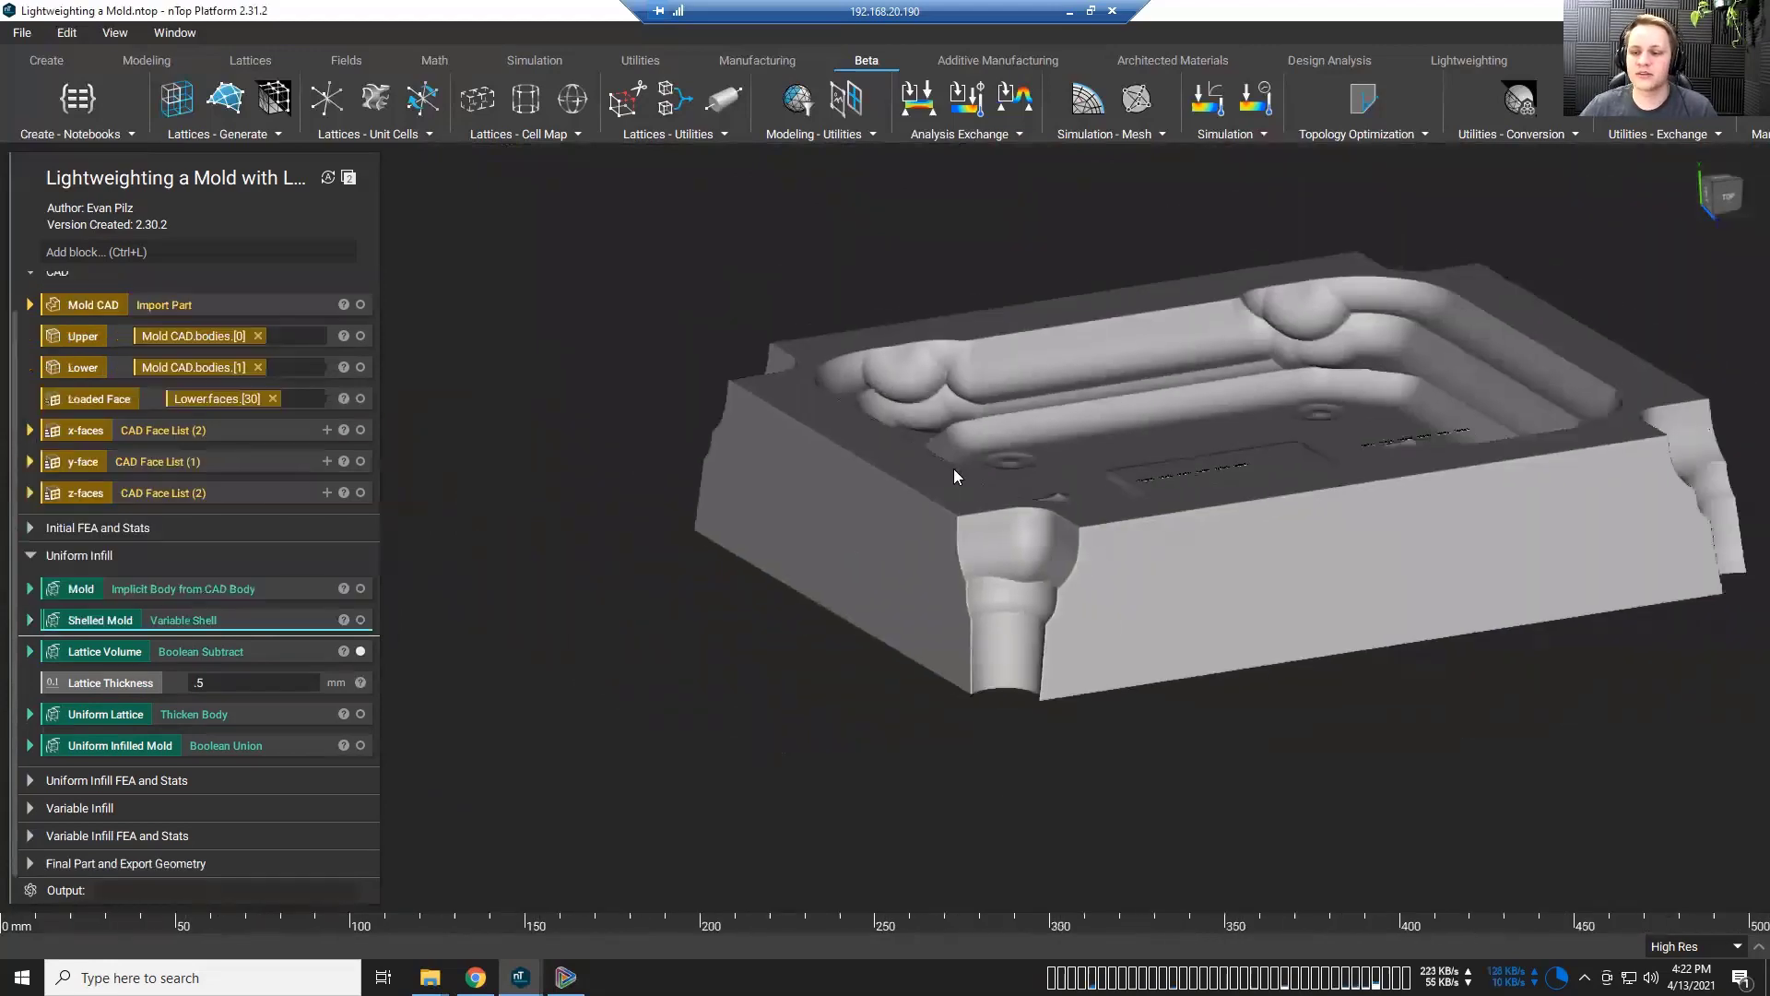
mouse_move(848, 442)
right_down()
mouse_move(848, 641)
mouse_move(875, 446)
right_up()
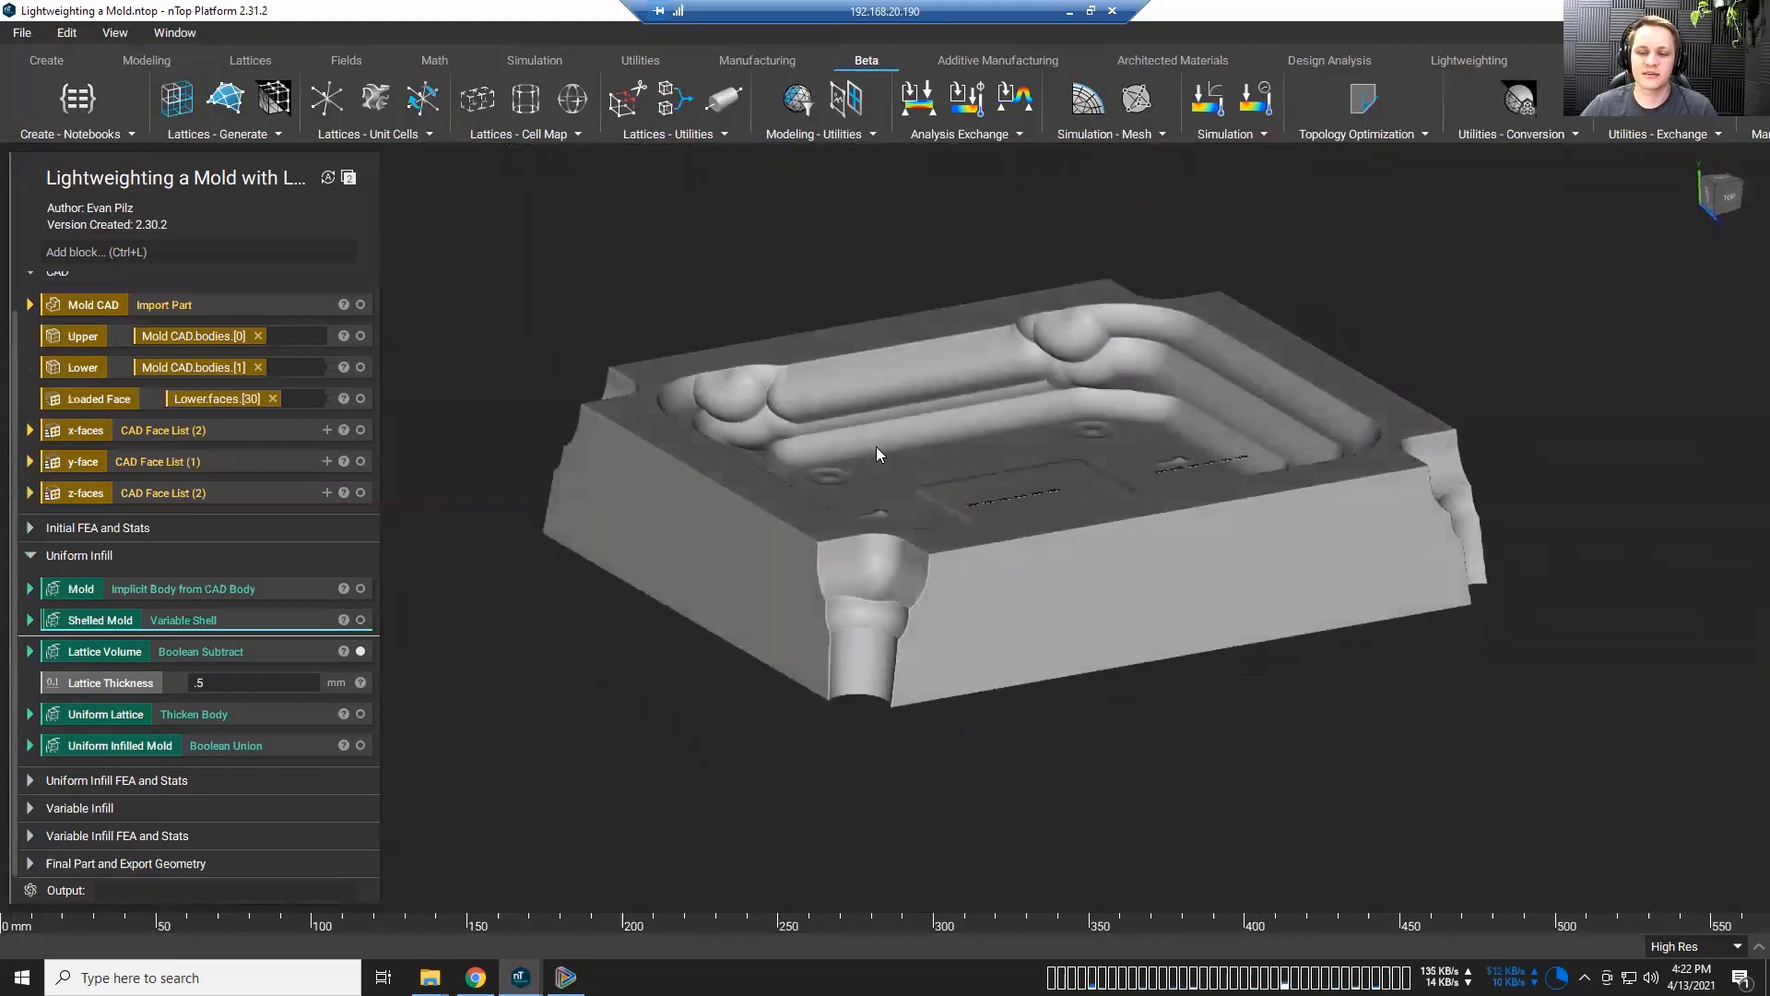
click(360, 651)
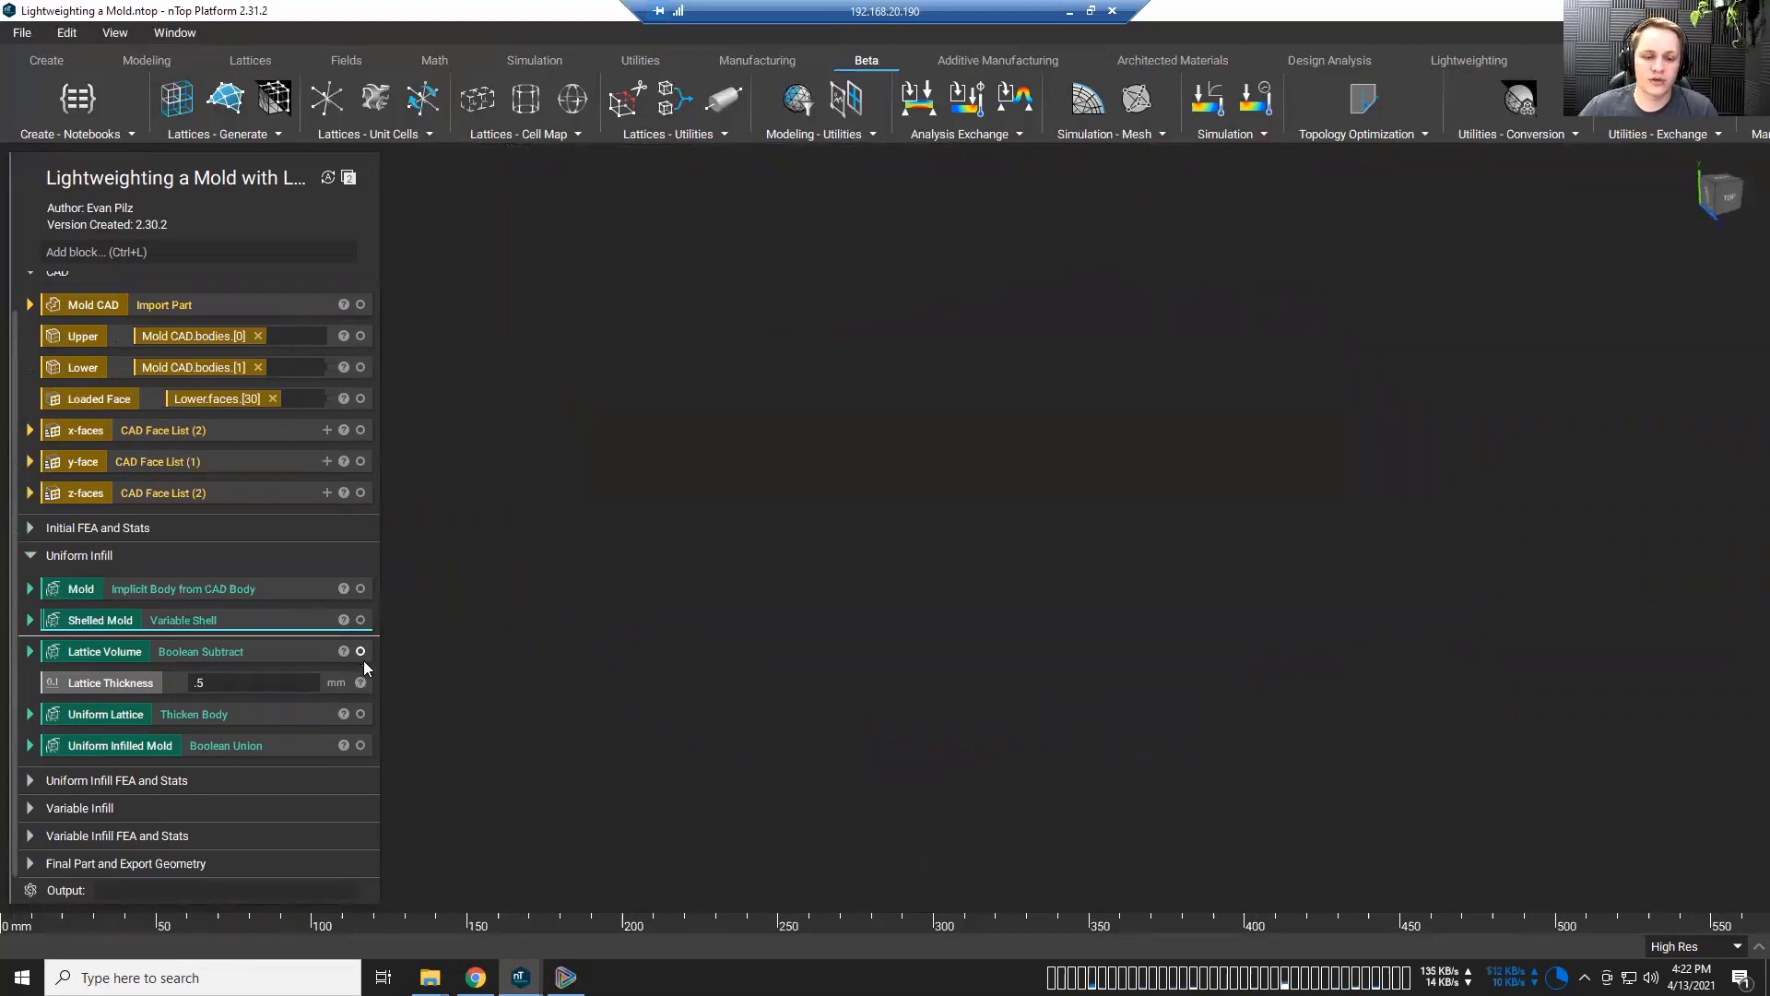
Step: Display the Uniform Infilled Mold, section it to inspect the lattice where it meets the shell, and close the section cut
click(360, 745)
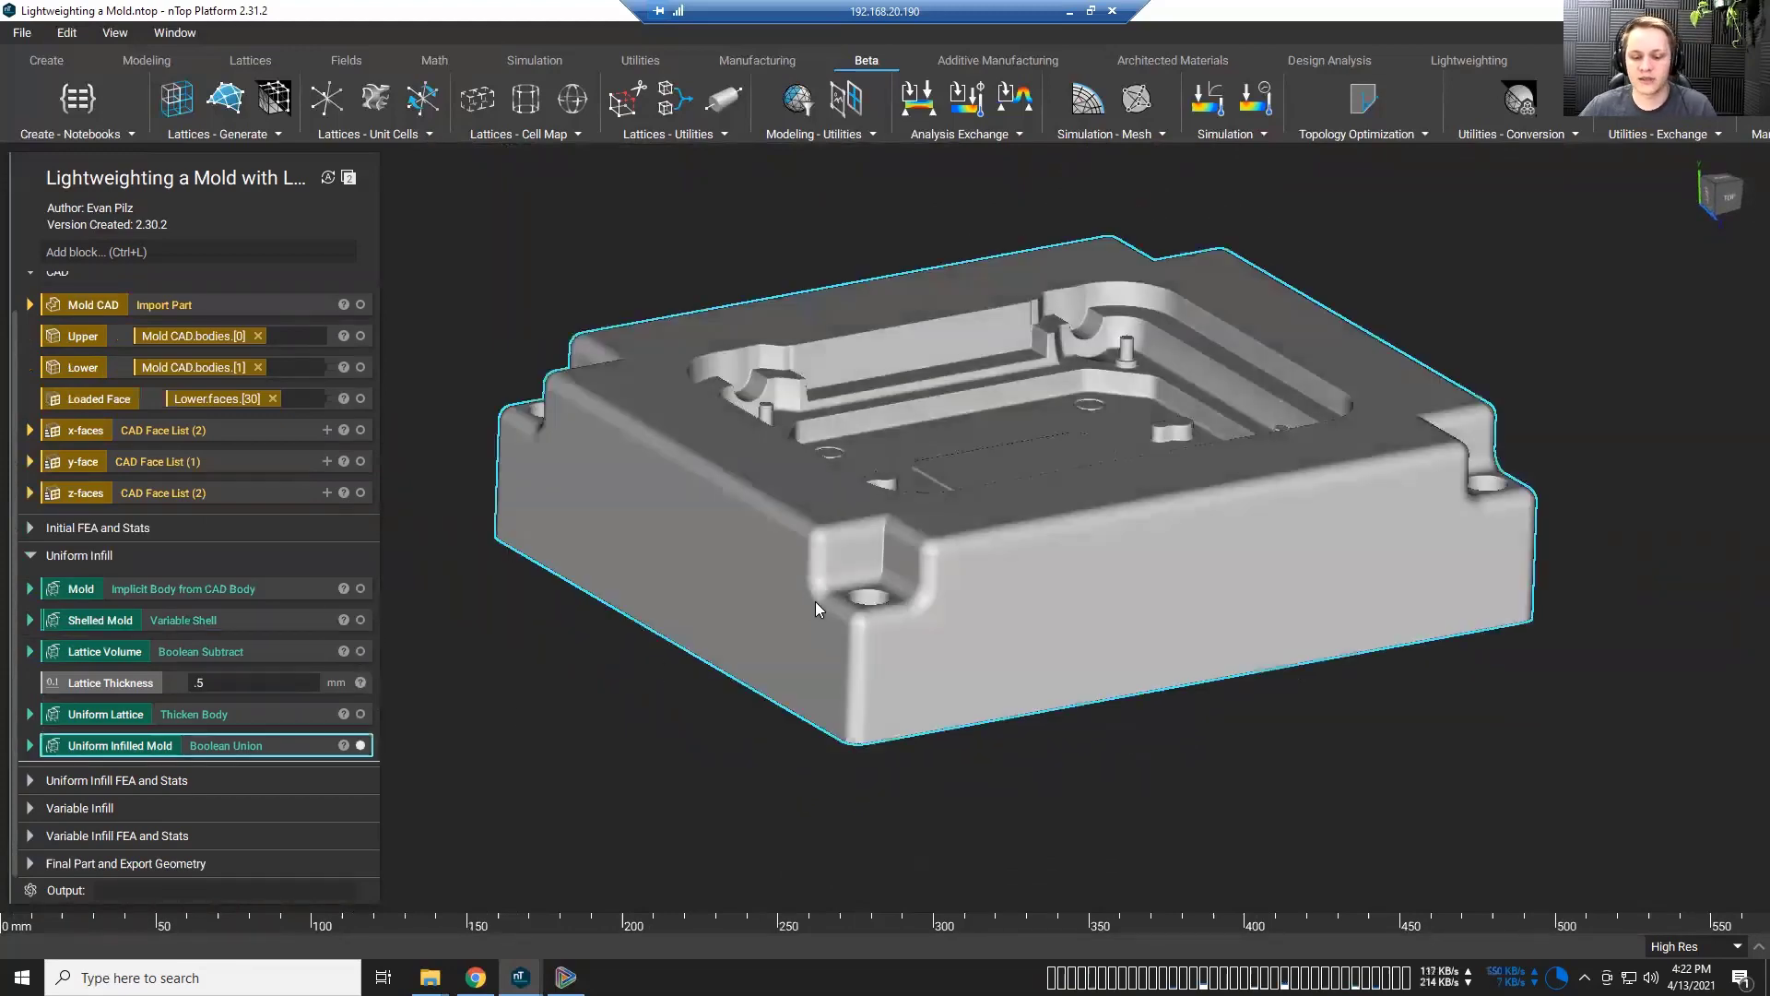
key(ctrl+shift+x)
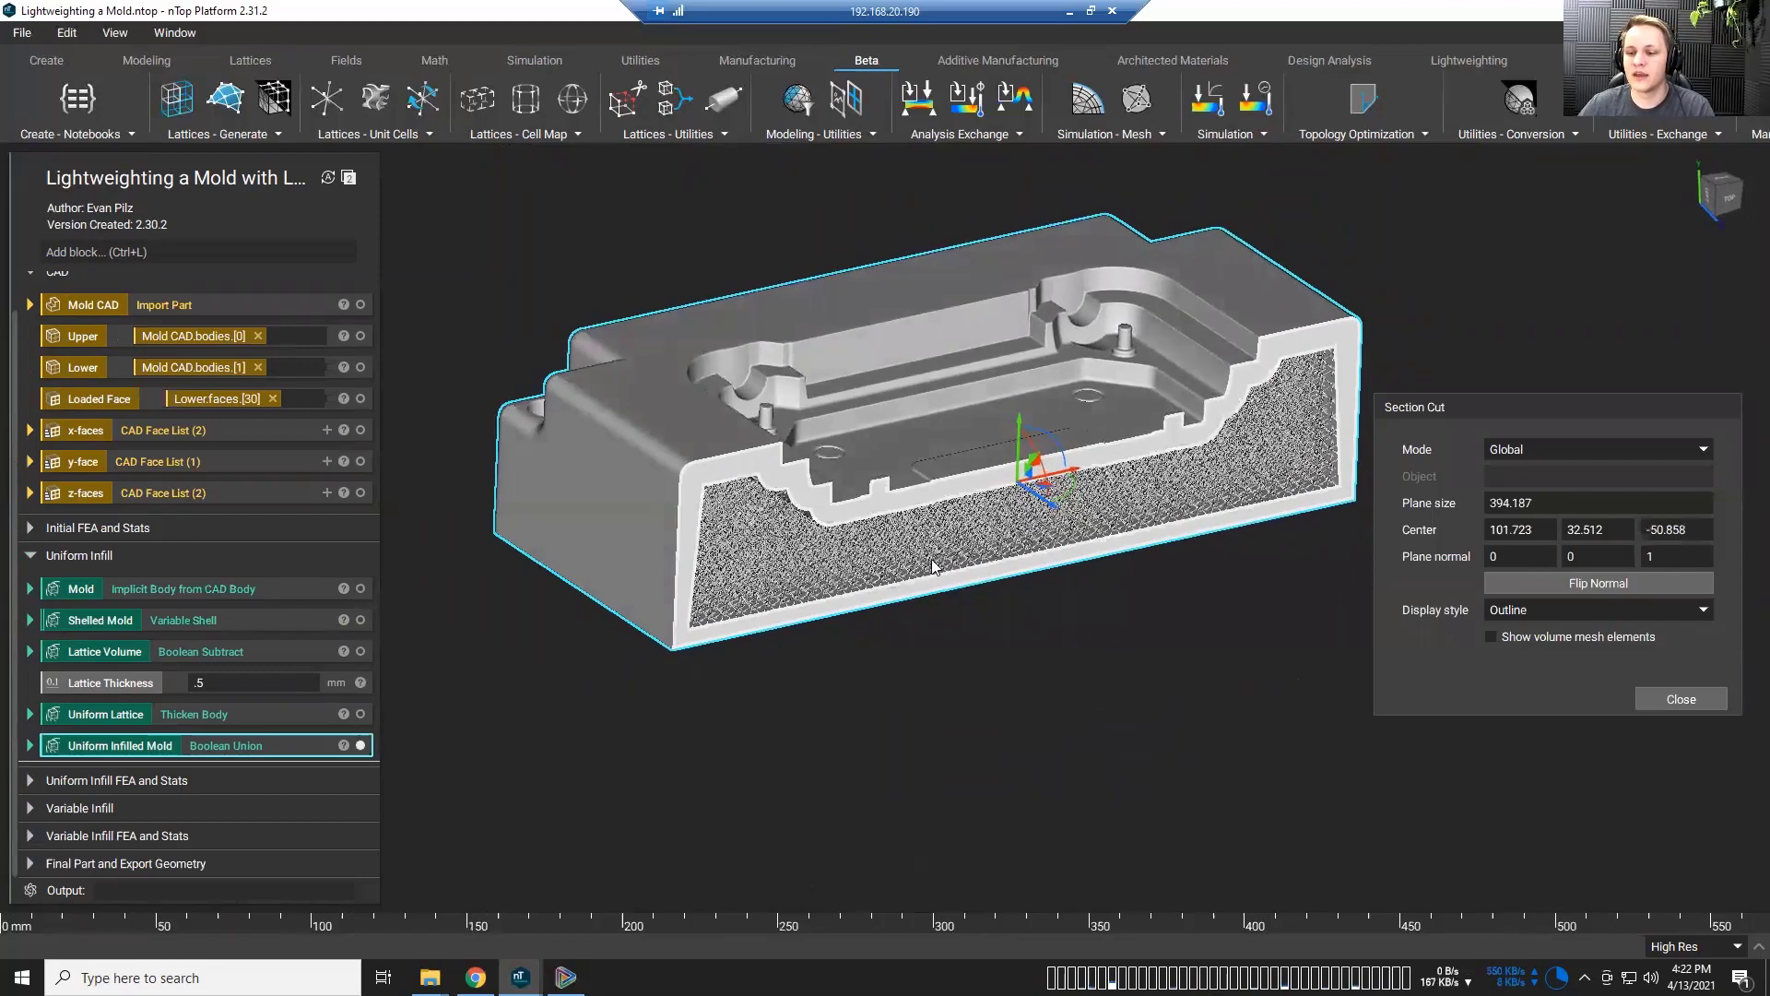
scroll(951, 550, up, 3)
scroll(952, 550, up, 10)
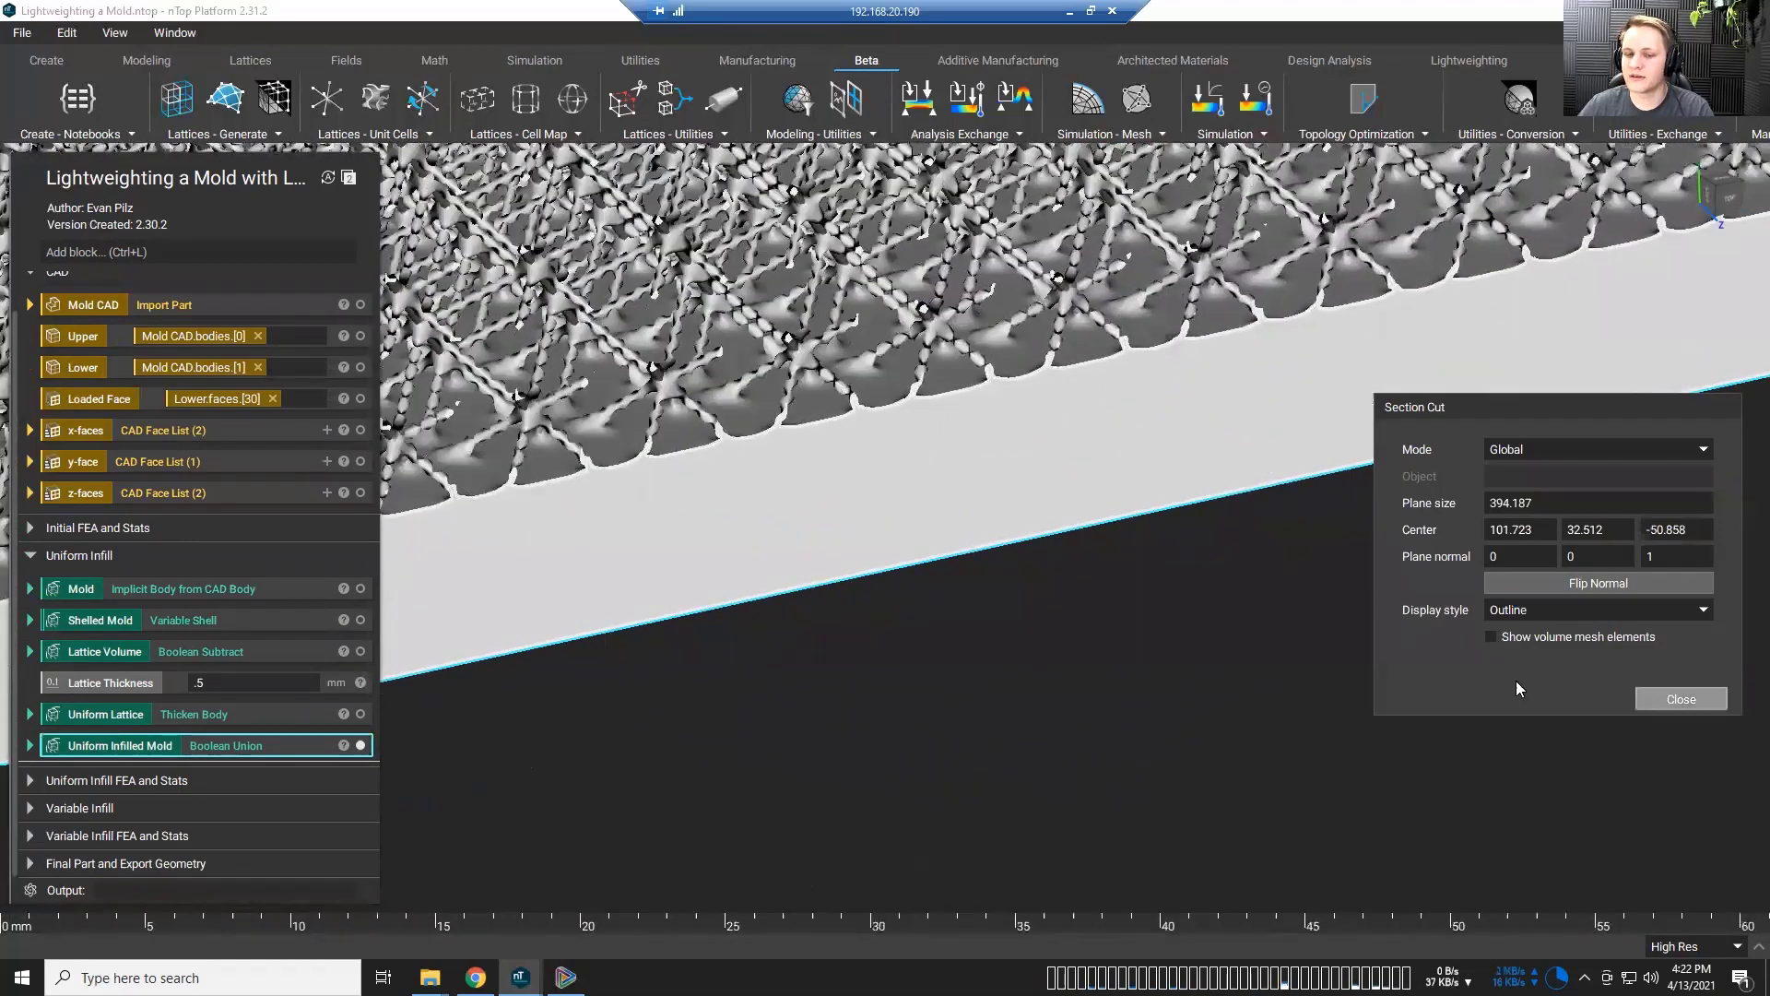
click(1680, 699)
Step: Display the Uniform Lattice on its own and inspect its beams up close along the lower edge
click(361, 714)
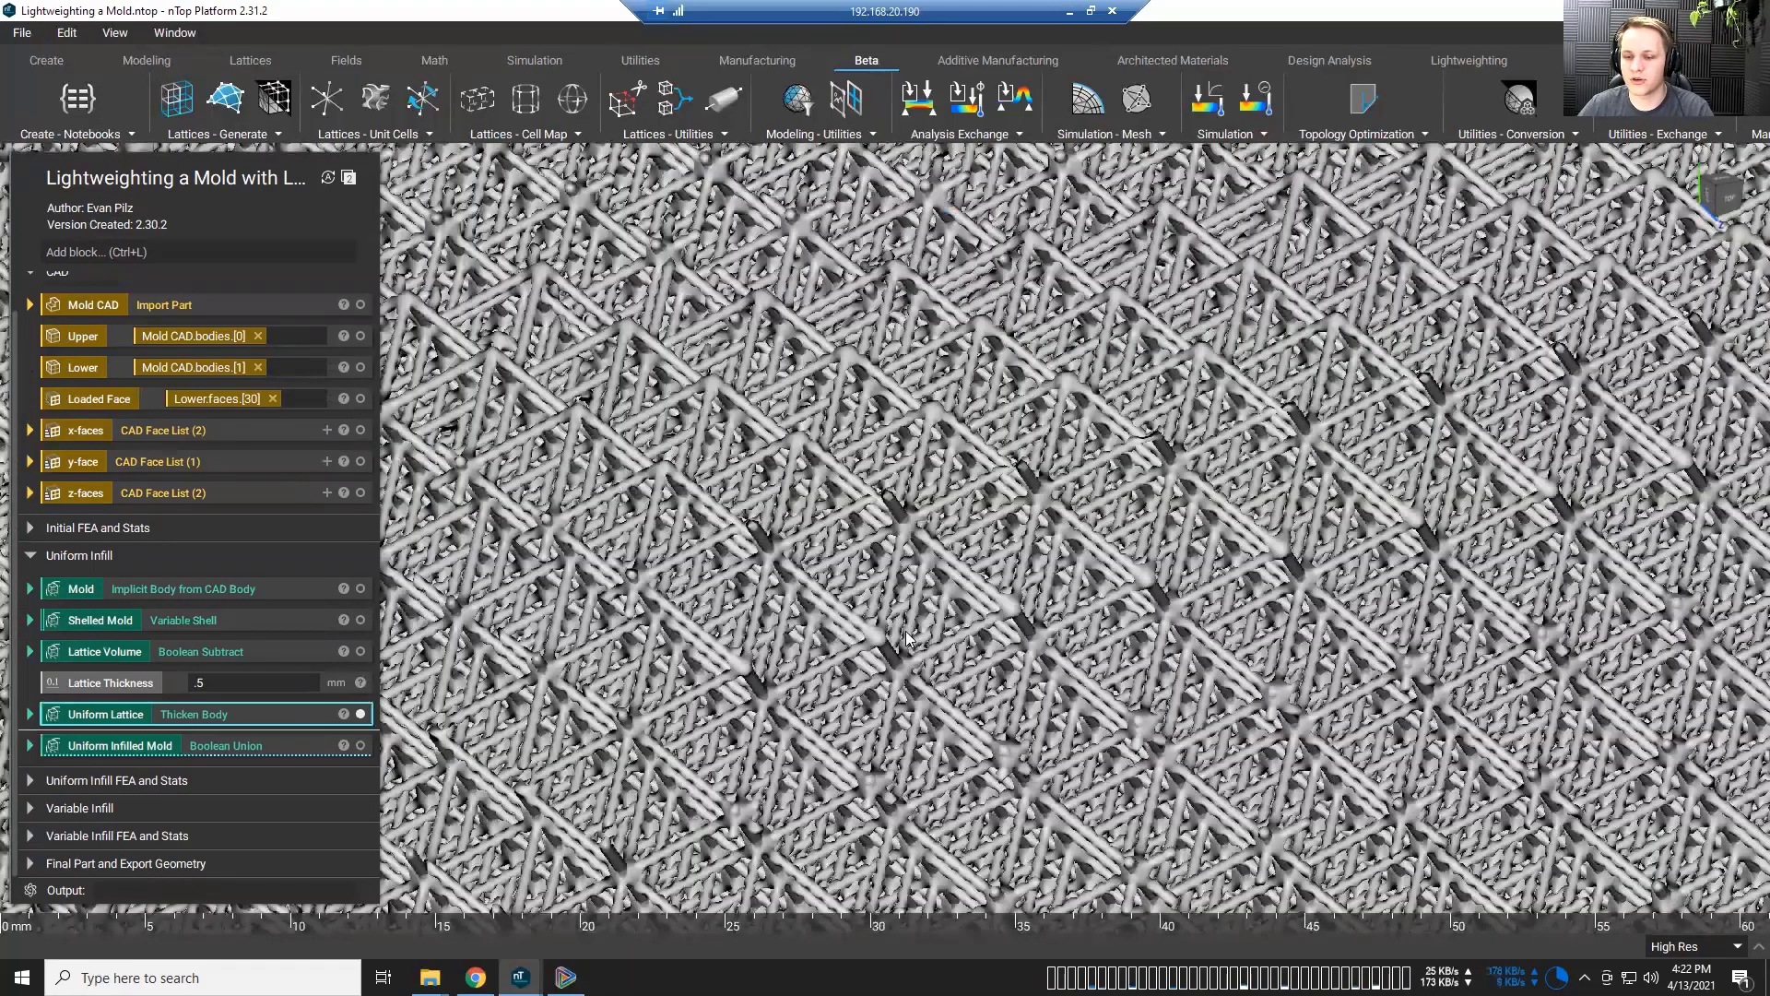
scroll(773, 237, down, 2)
scroll(772, 237, down, 2)
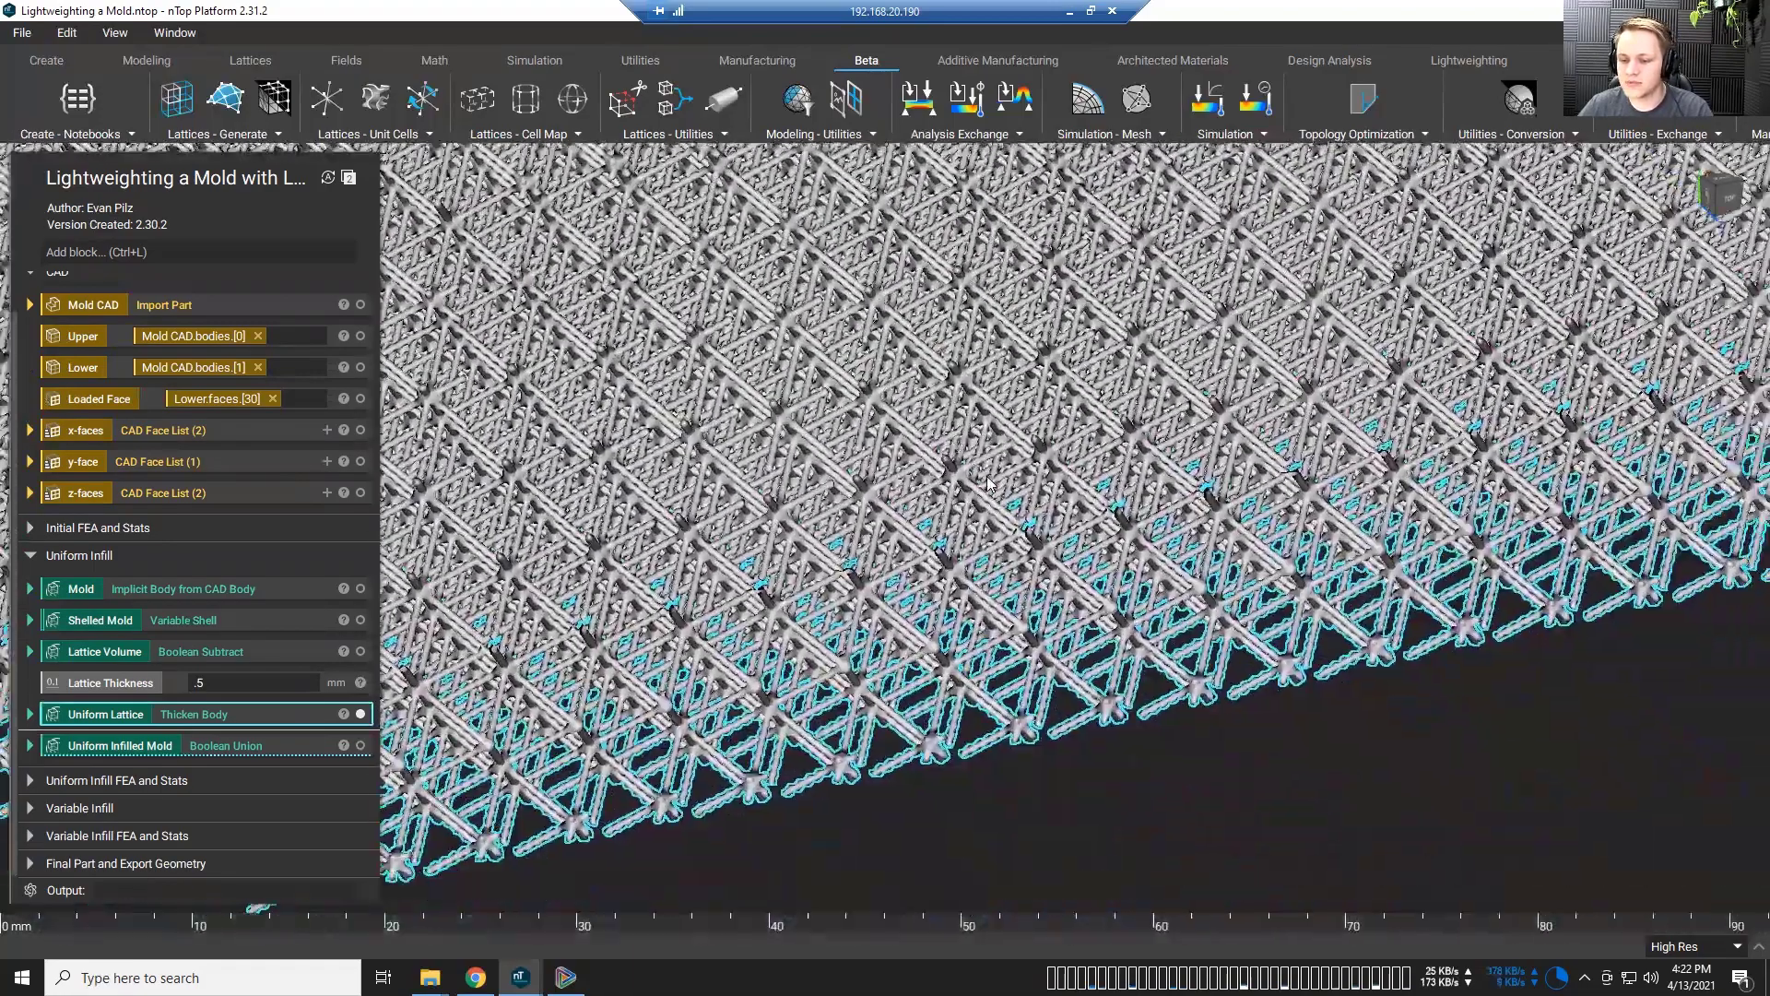
key(ctrl+shift+s)
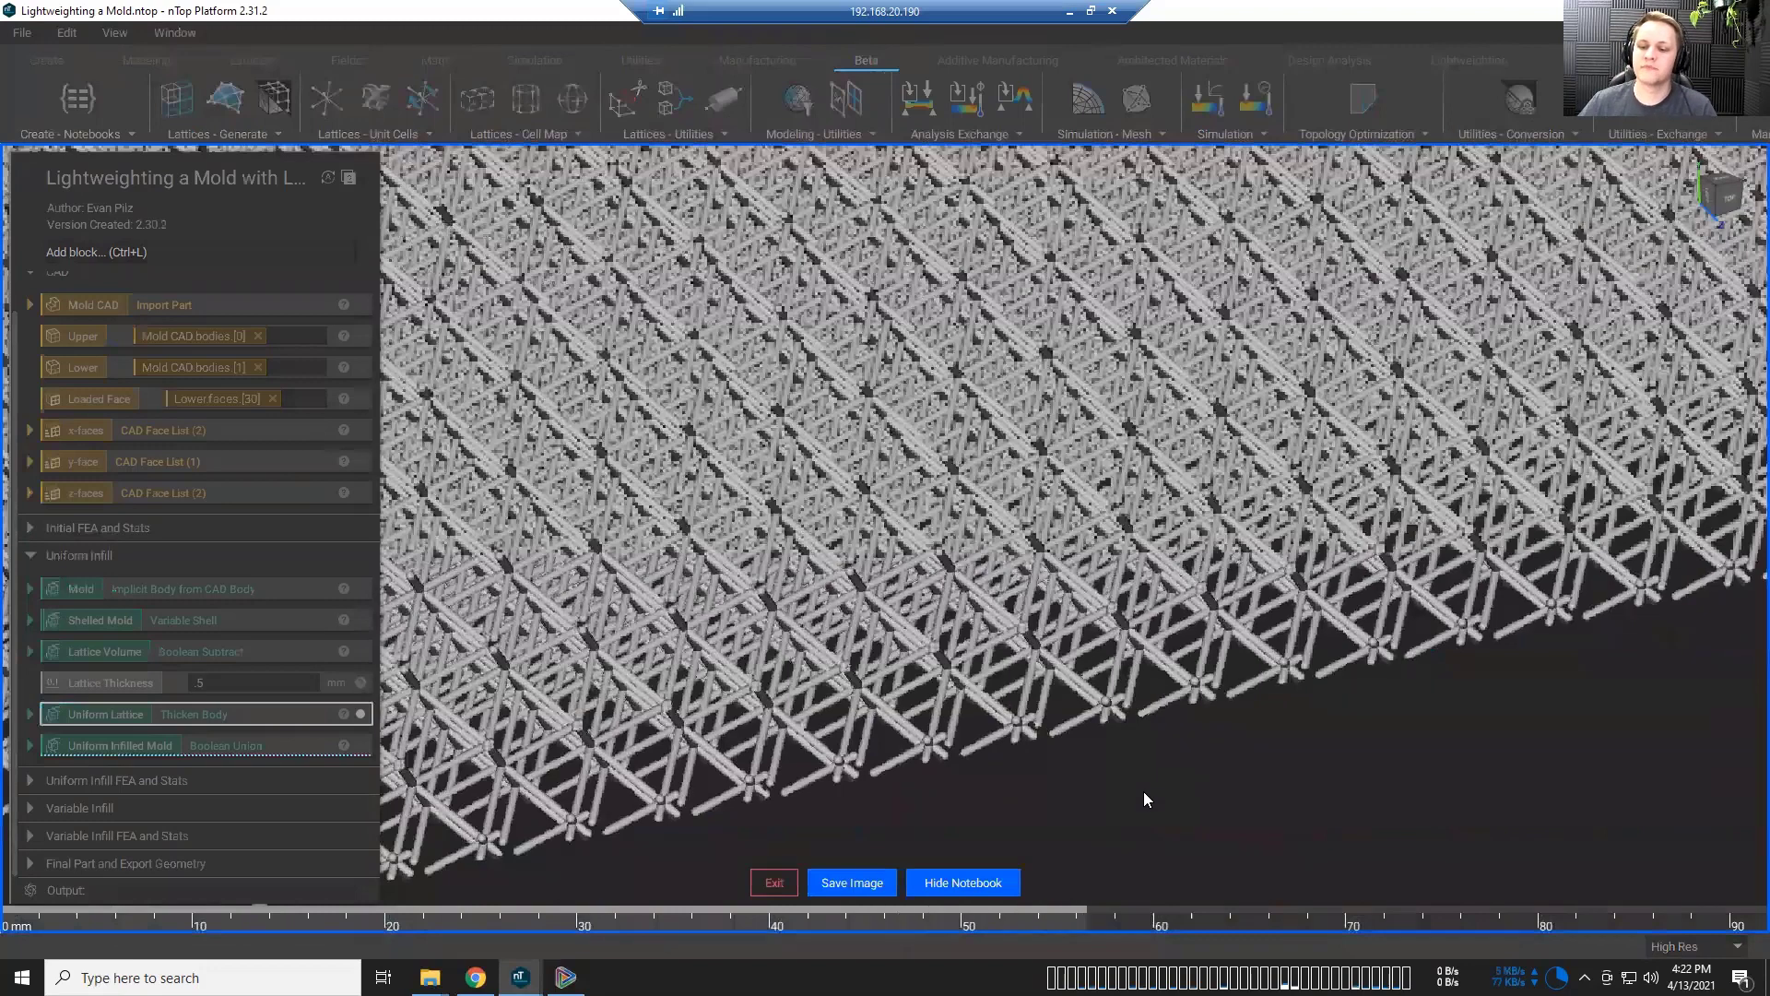
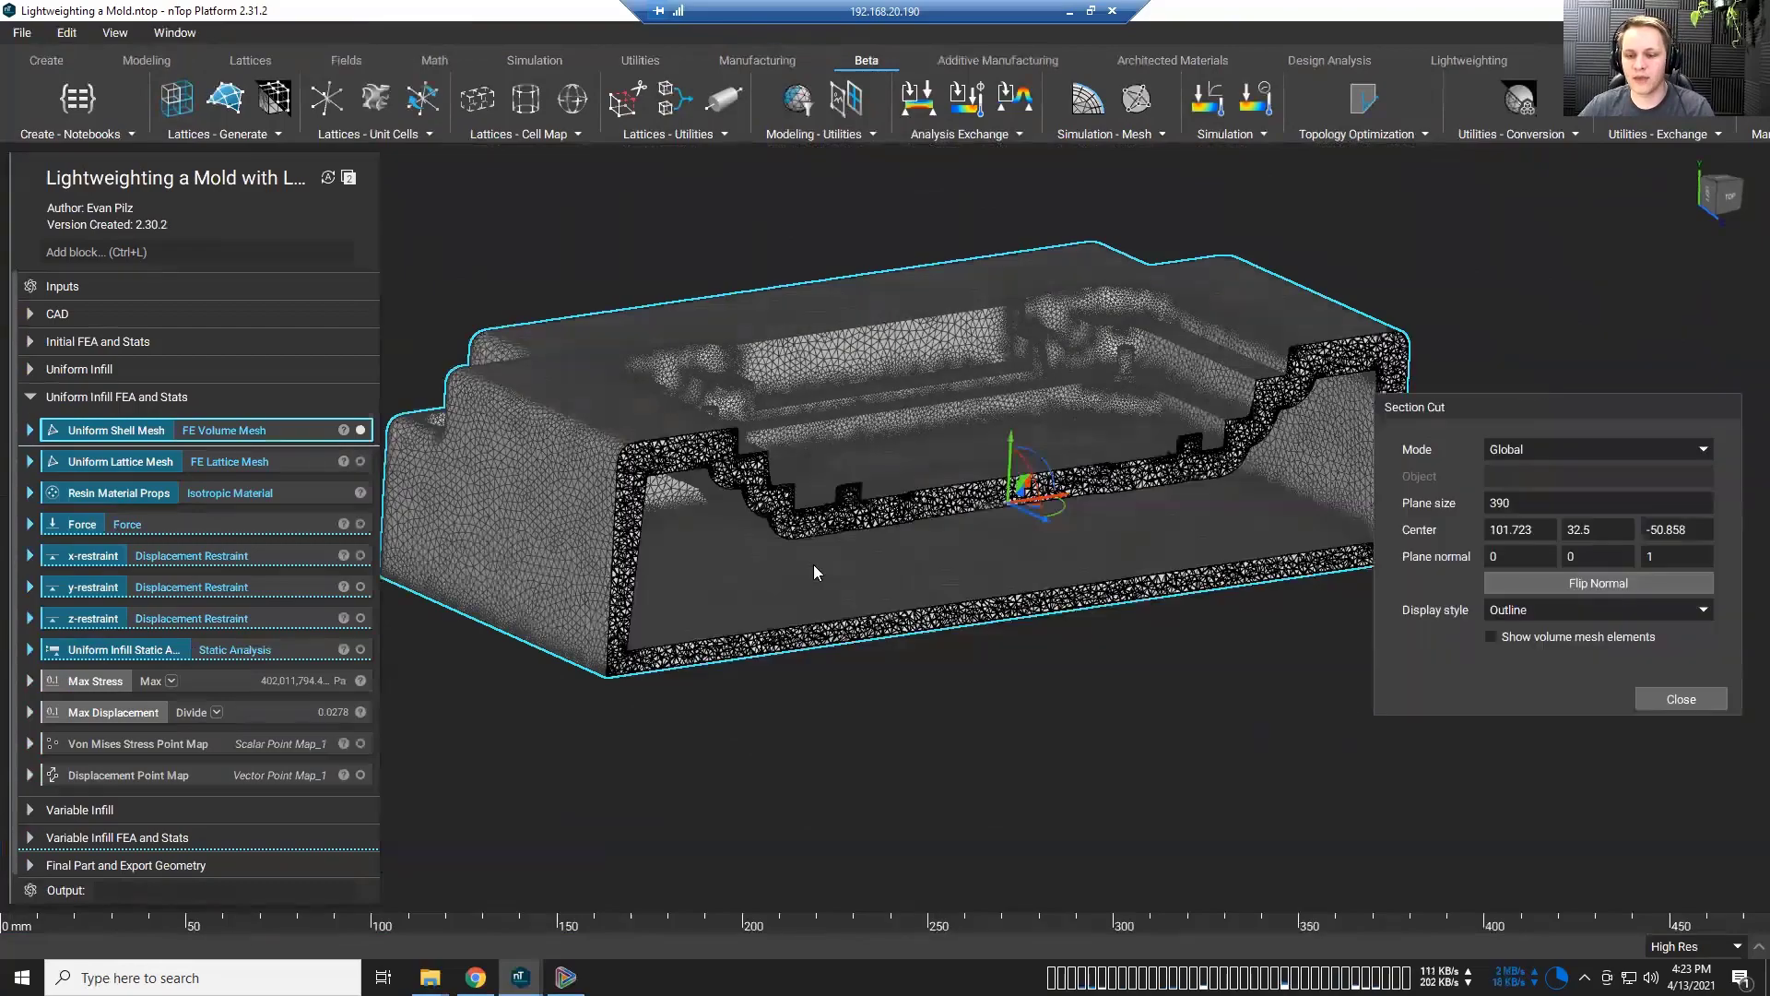
Step: Show volume mesh elements in the Uniform Shell Mesh's section cut, inspect the walls, and close the section cut
right_drag(693, 503, 793, 553)
click(1490, 636)
right_drag(910, 712, 887, 682)
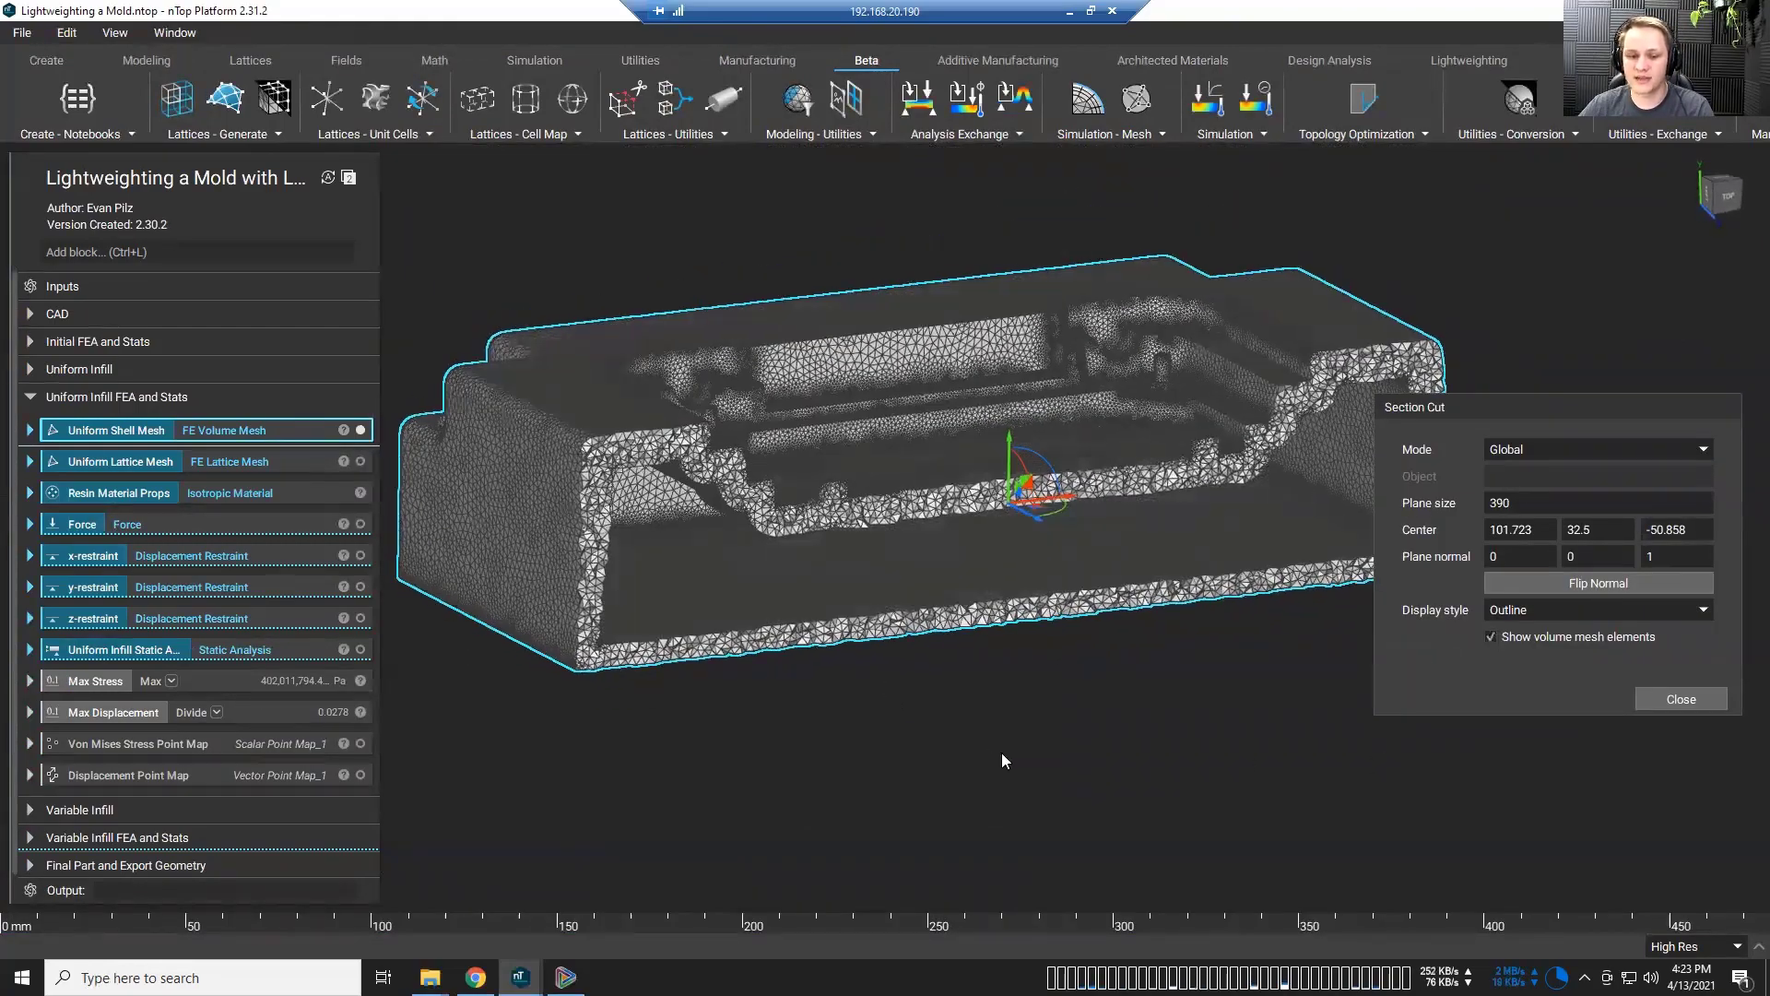
click(1680, 699)
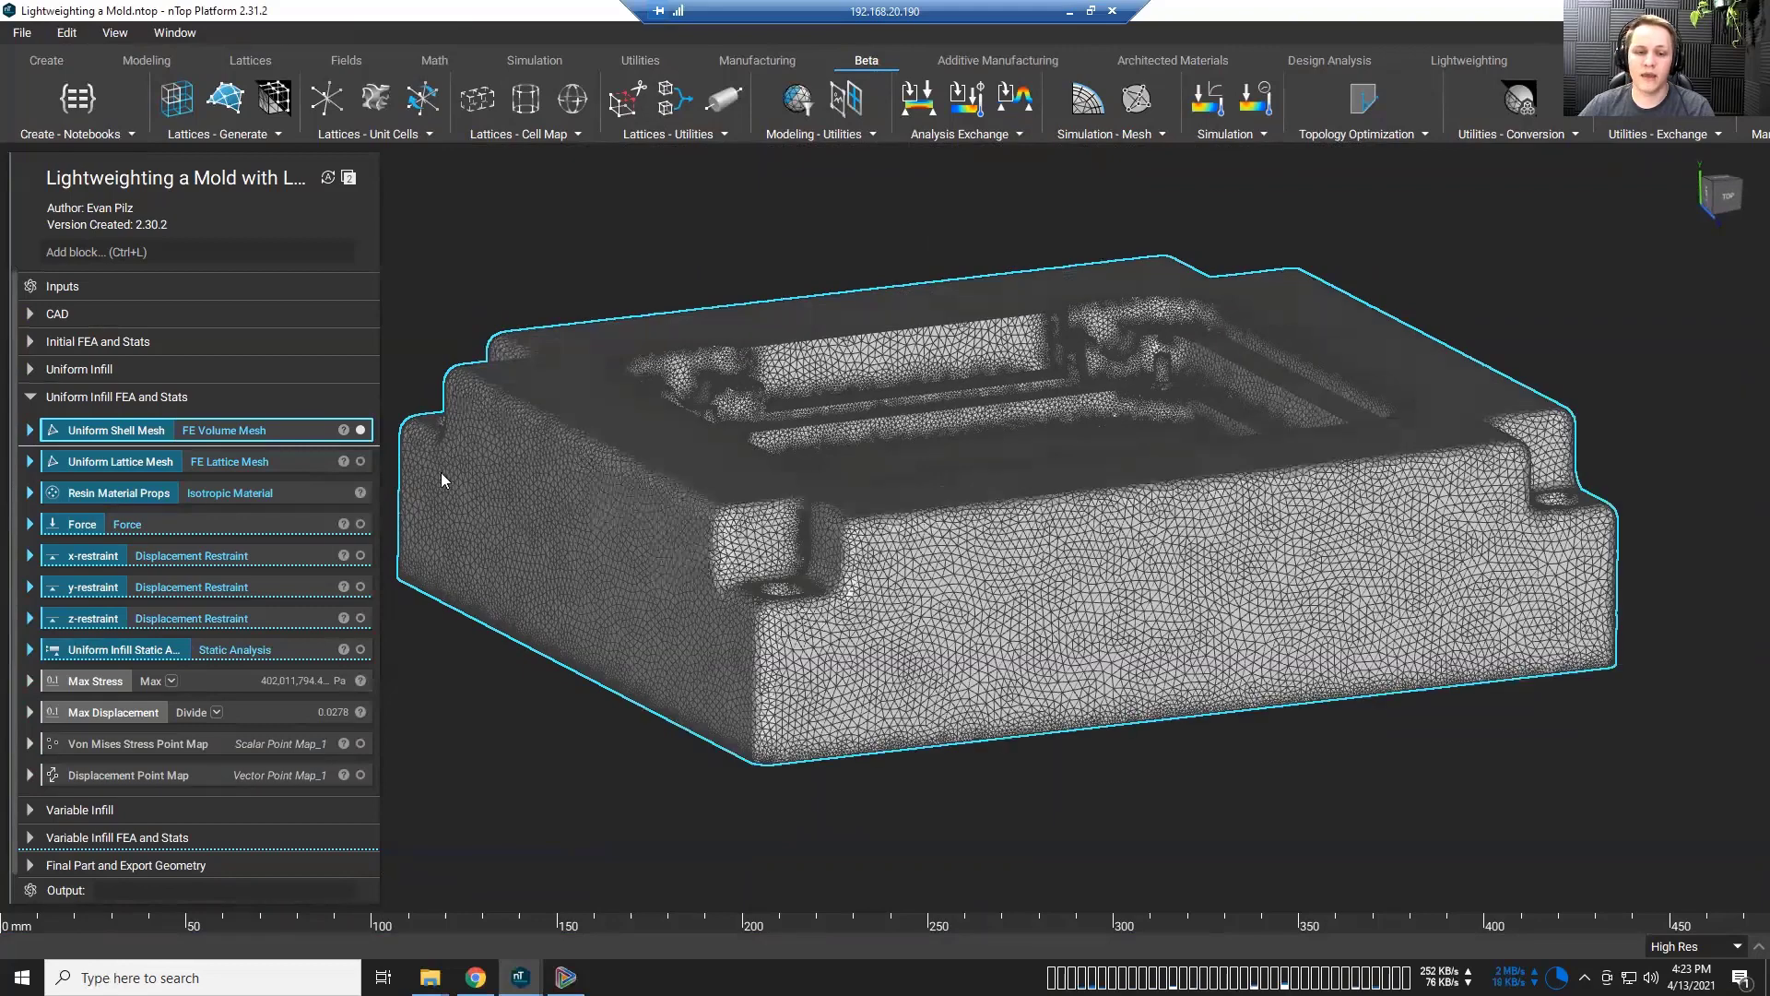
Step: Replace the Uniform Shell Mesh with the Uniform Lattice Mesh and inspect its beam elements up close and as a whole
click(361, 430)
click(360, 461)
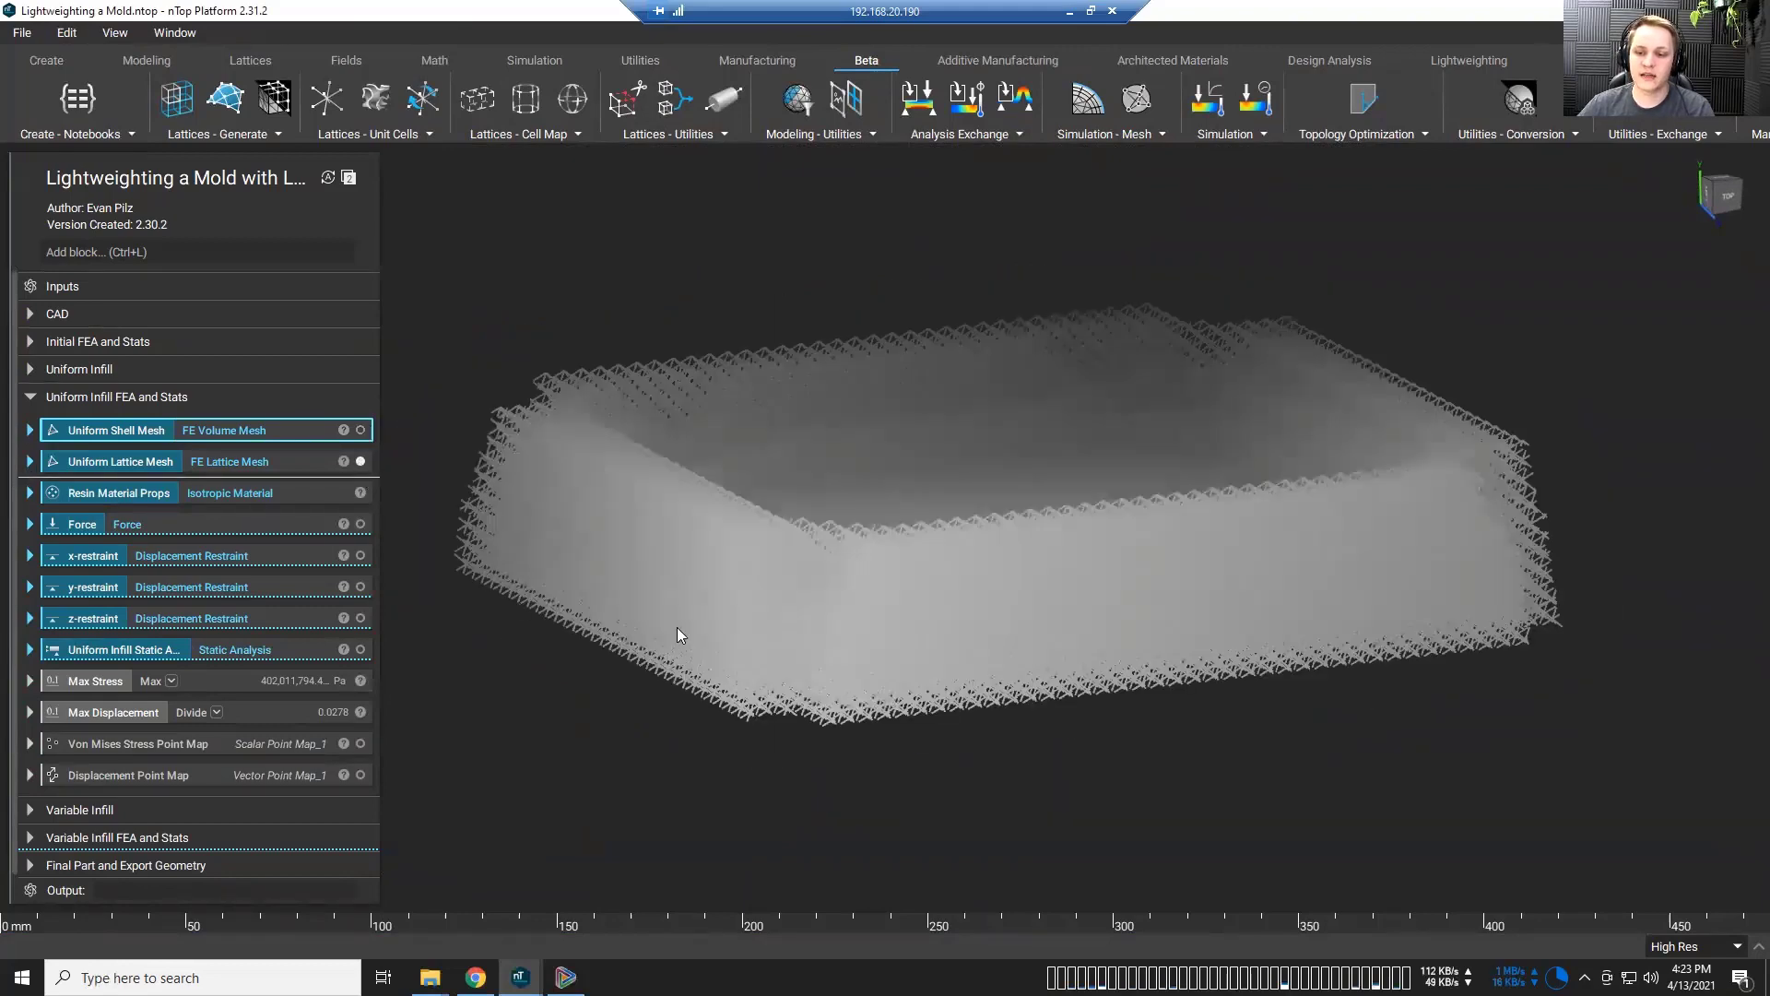
scroll(710, 590, up, 2)
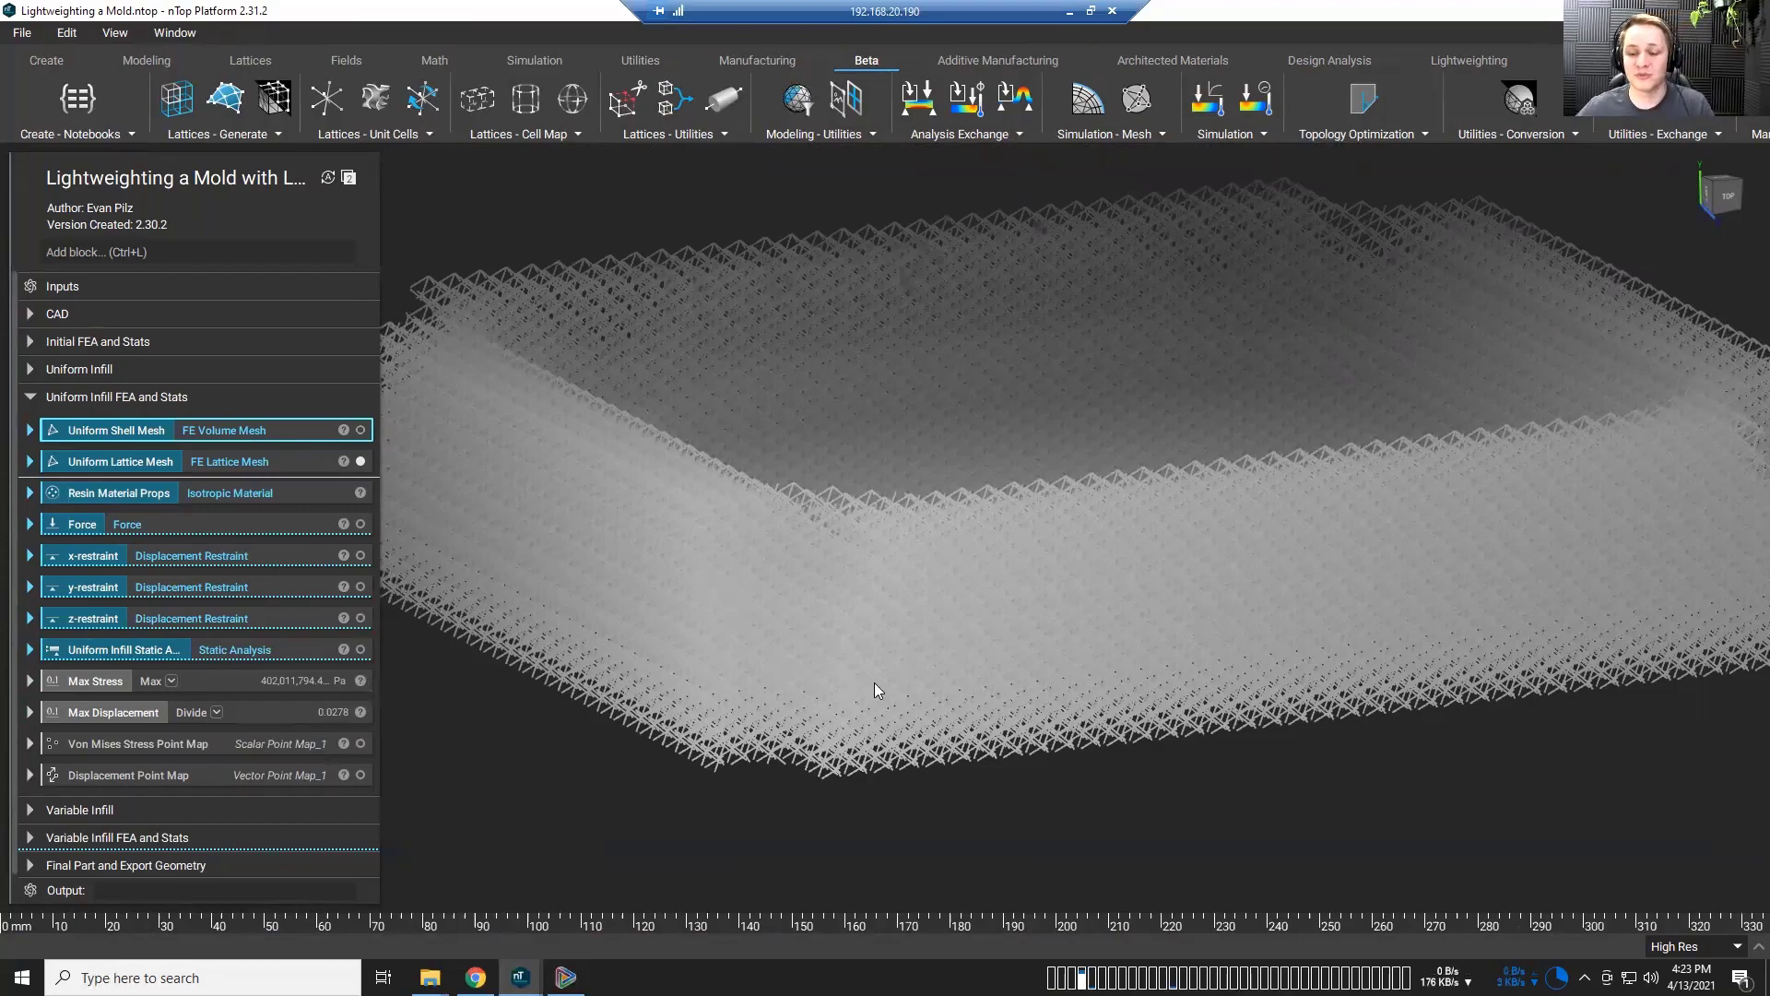
scroll(870, 686, up, 5)
scroll(860, 648, up, 5)
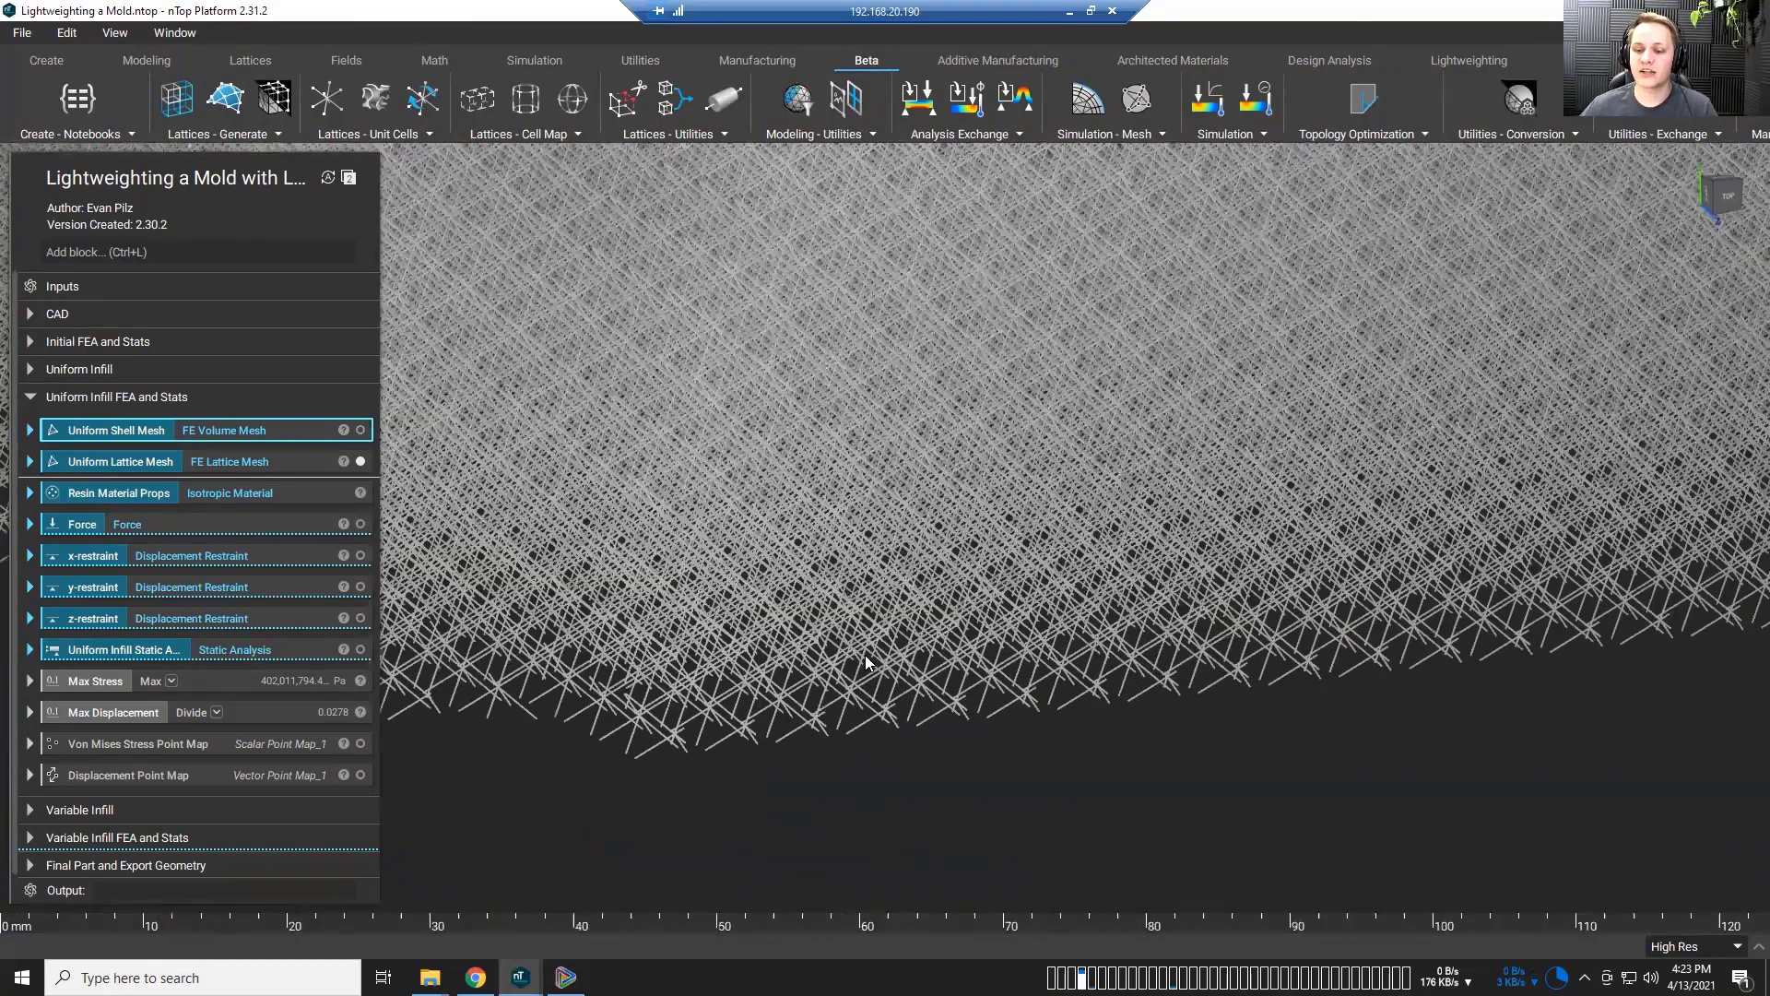
scroll(842, 573, up, 2)
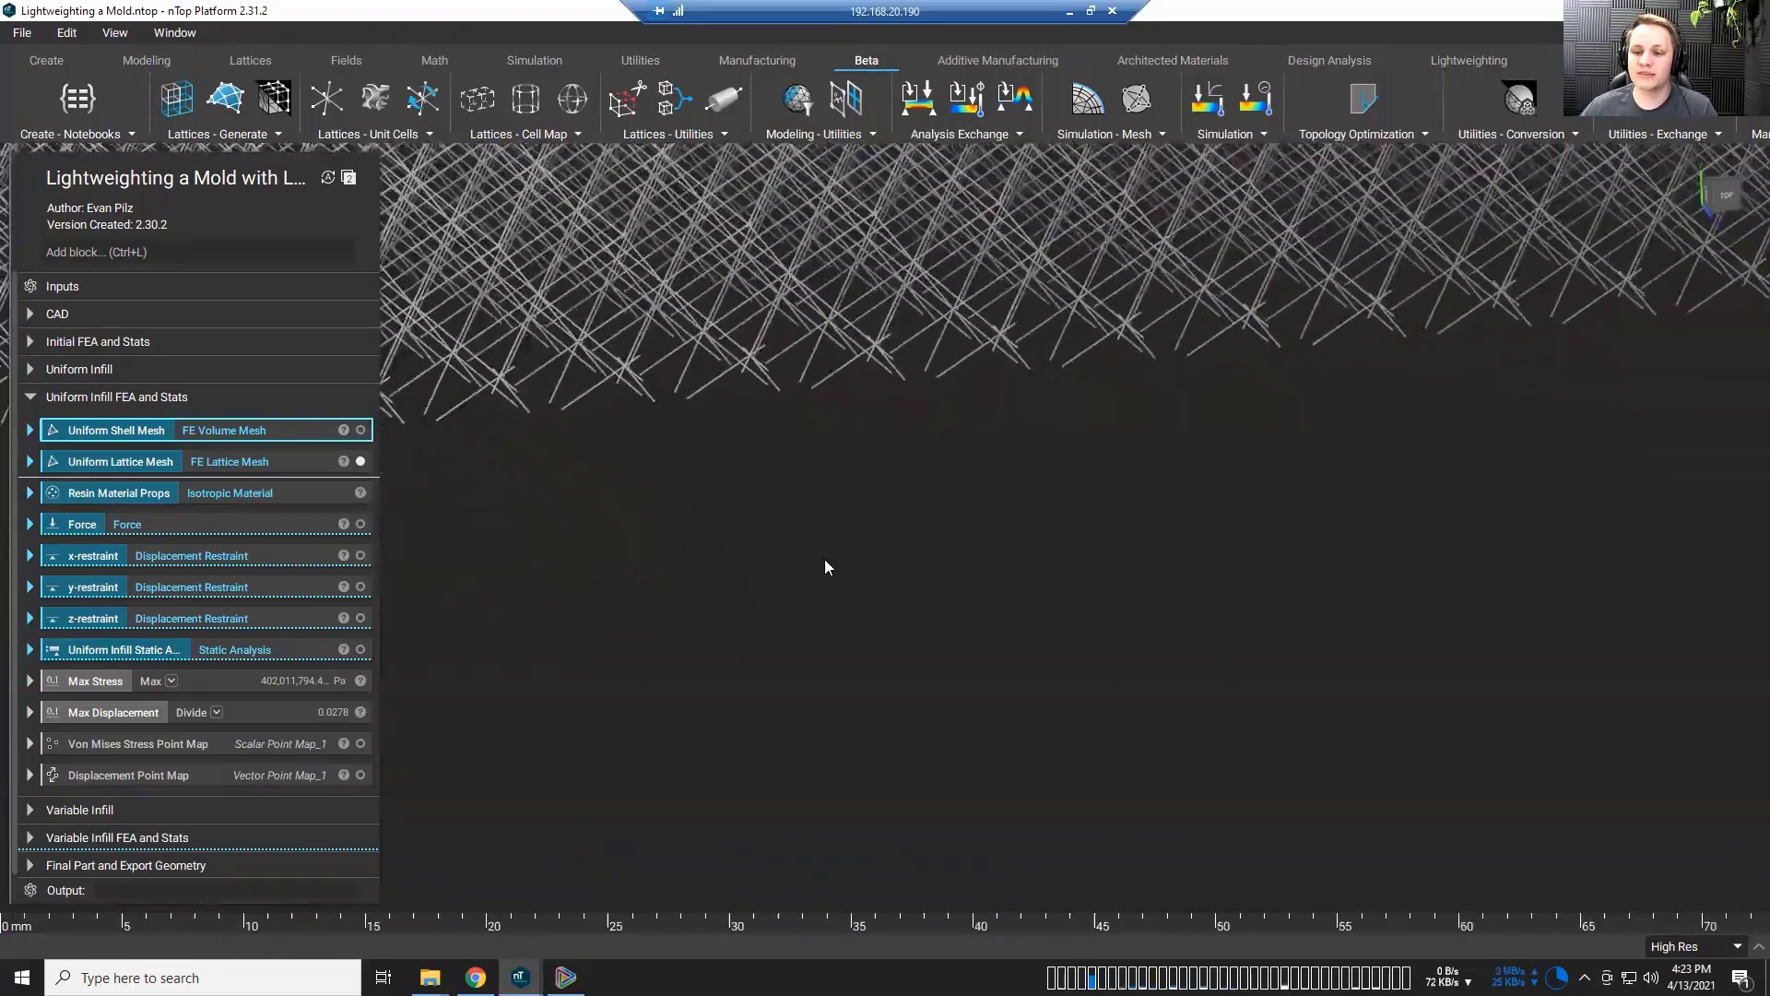
scroll(834, 566, down, 5)
scroll(925, 555, down, 10)
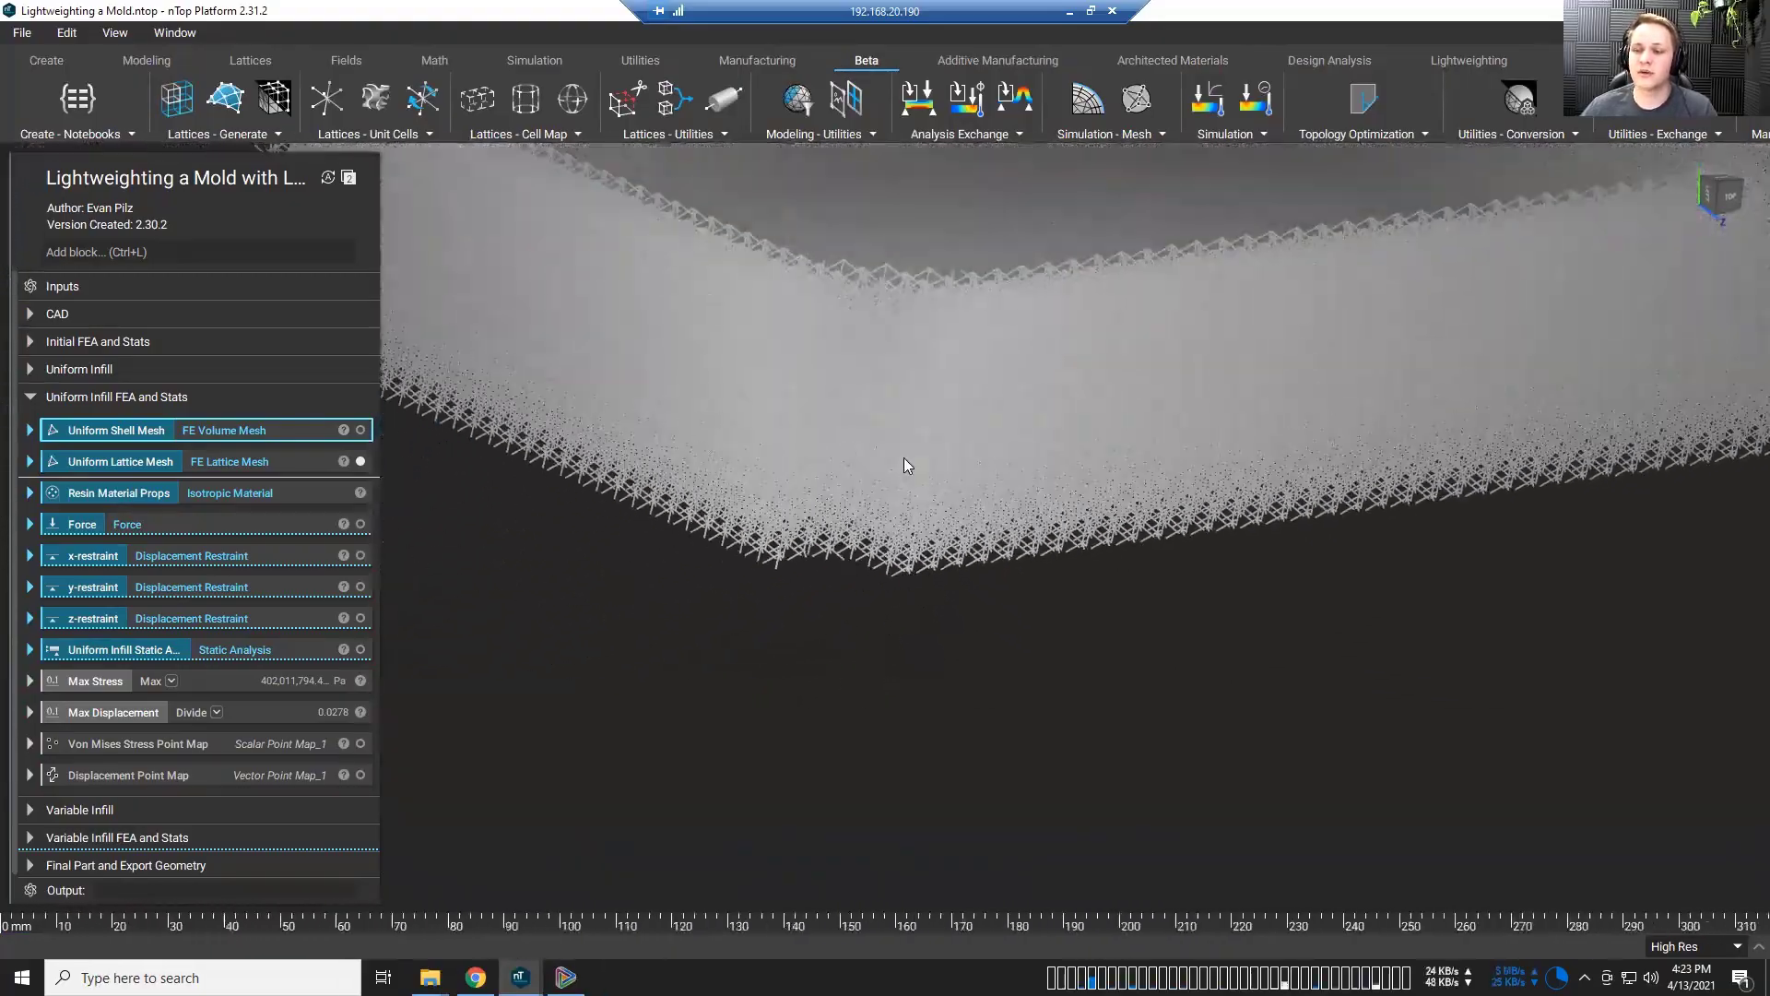
right_drag(867, 601, 865, 644)
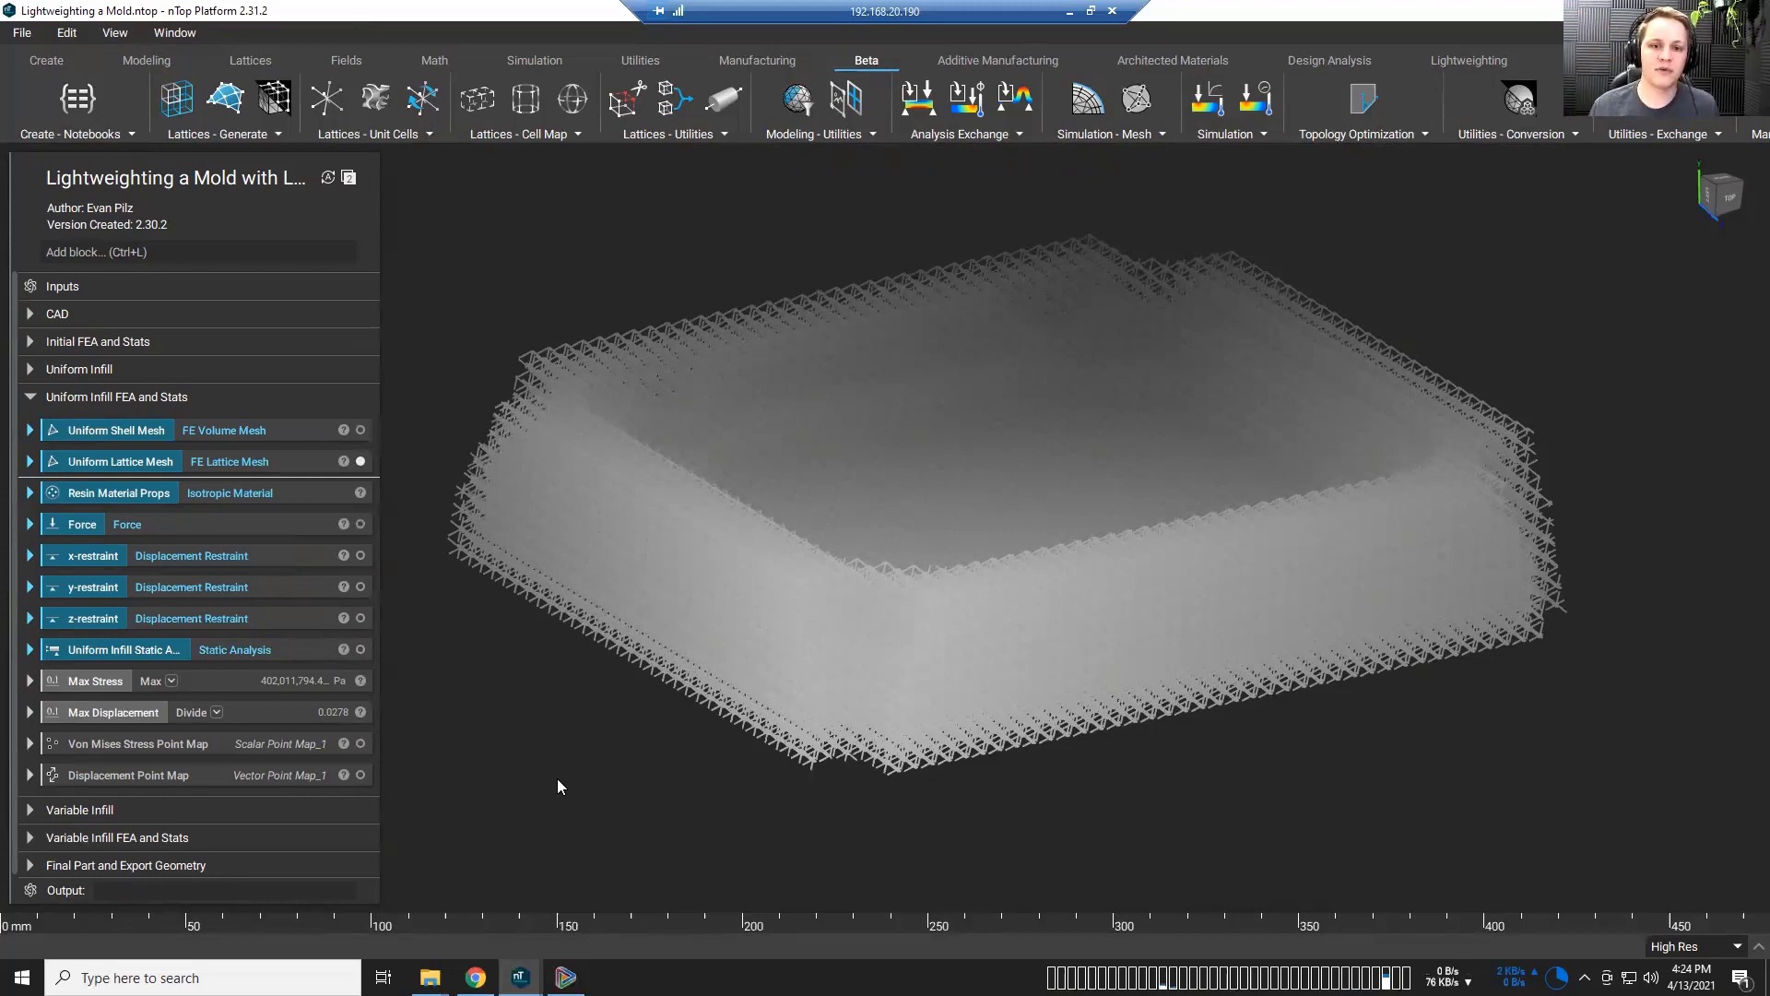
Step: Hide the Uniform Lattice Mesh and display the Force together with the x-, y- and z-restraints
click(361, 461)
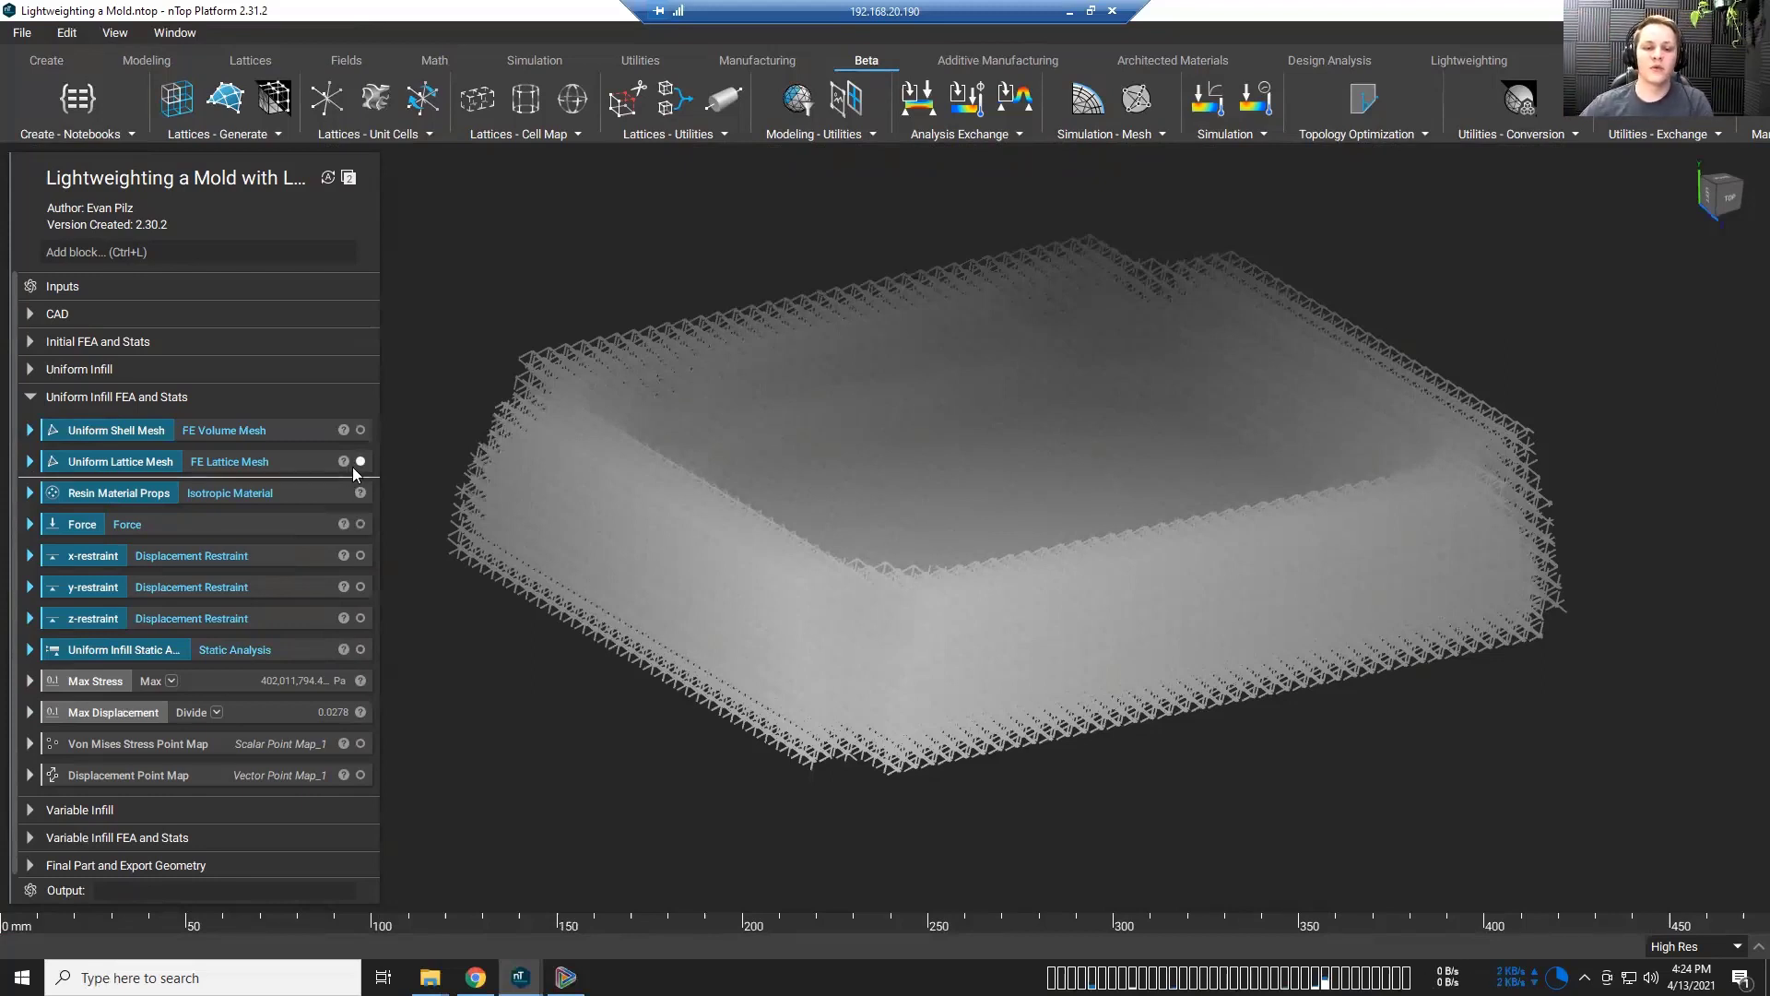
click(361, 524)
click(361, 555)
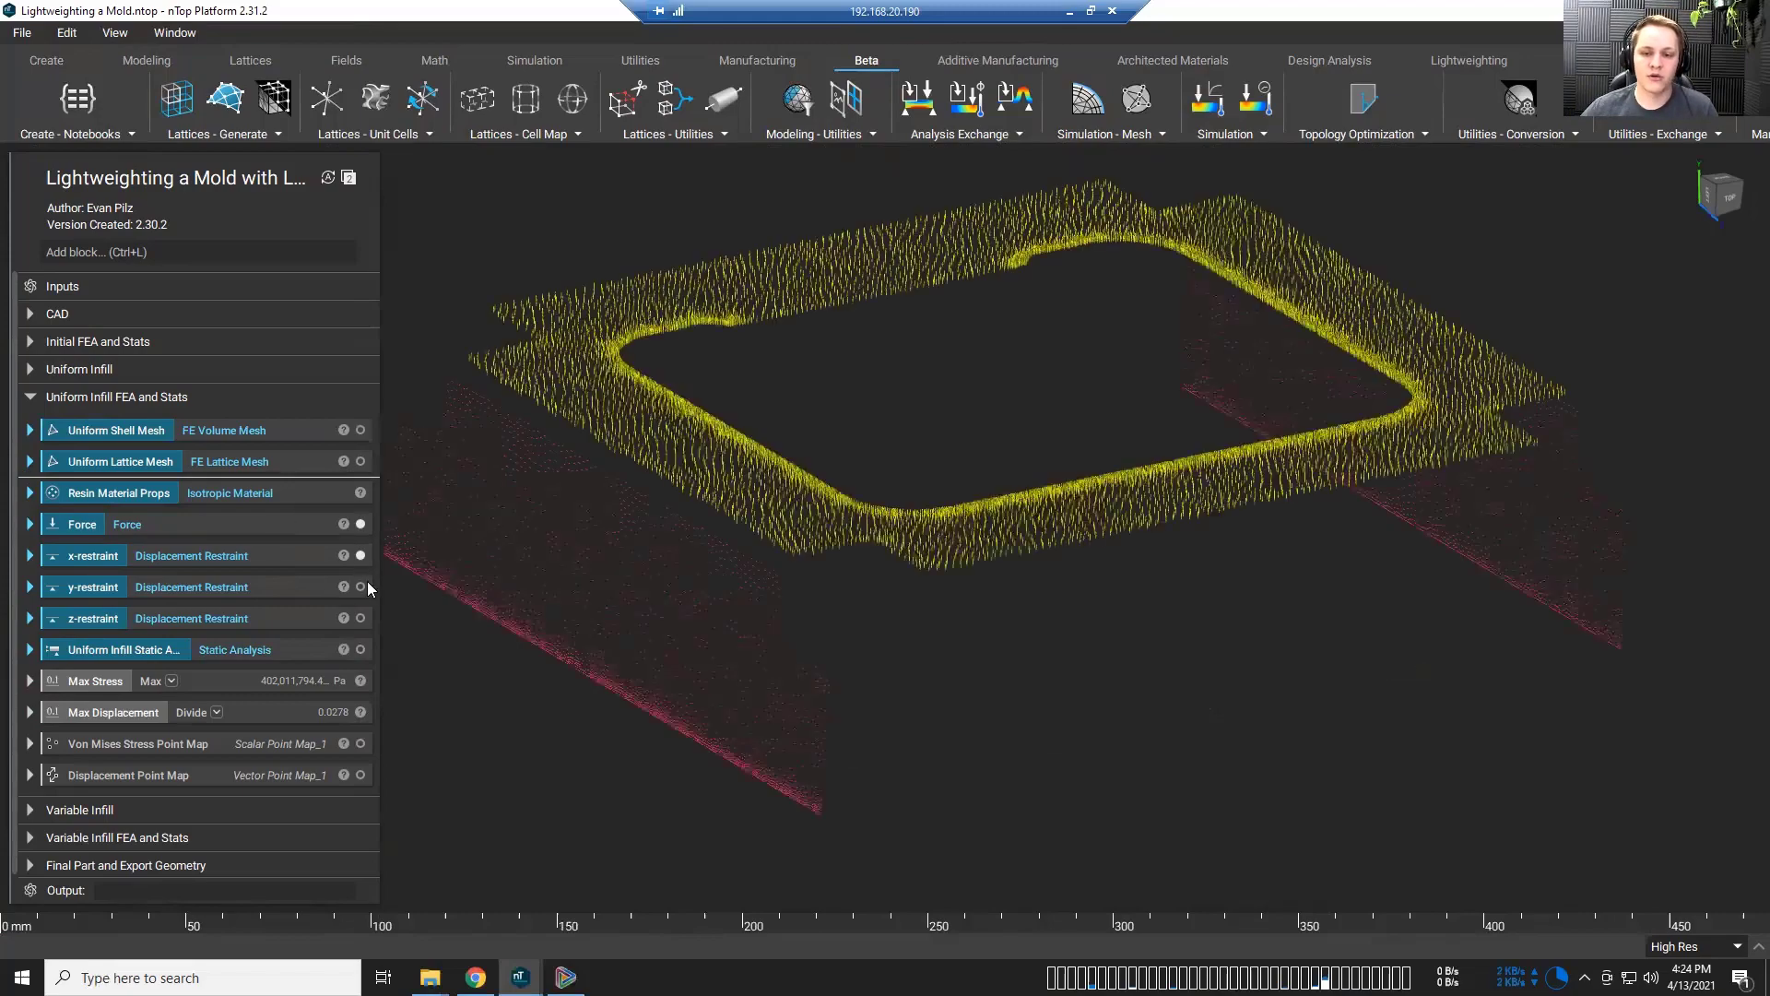
click(360, 586)
click(361, 618)
Step: Replace the load and restraints with the Uniform Infill Static Analysis and inspect its total displacement plot
right_drag(396, 608, 348, 657)
click(302, 658)
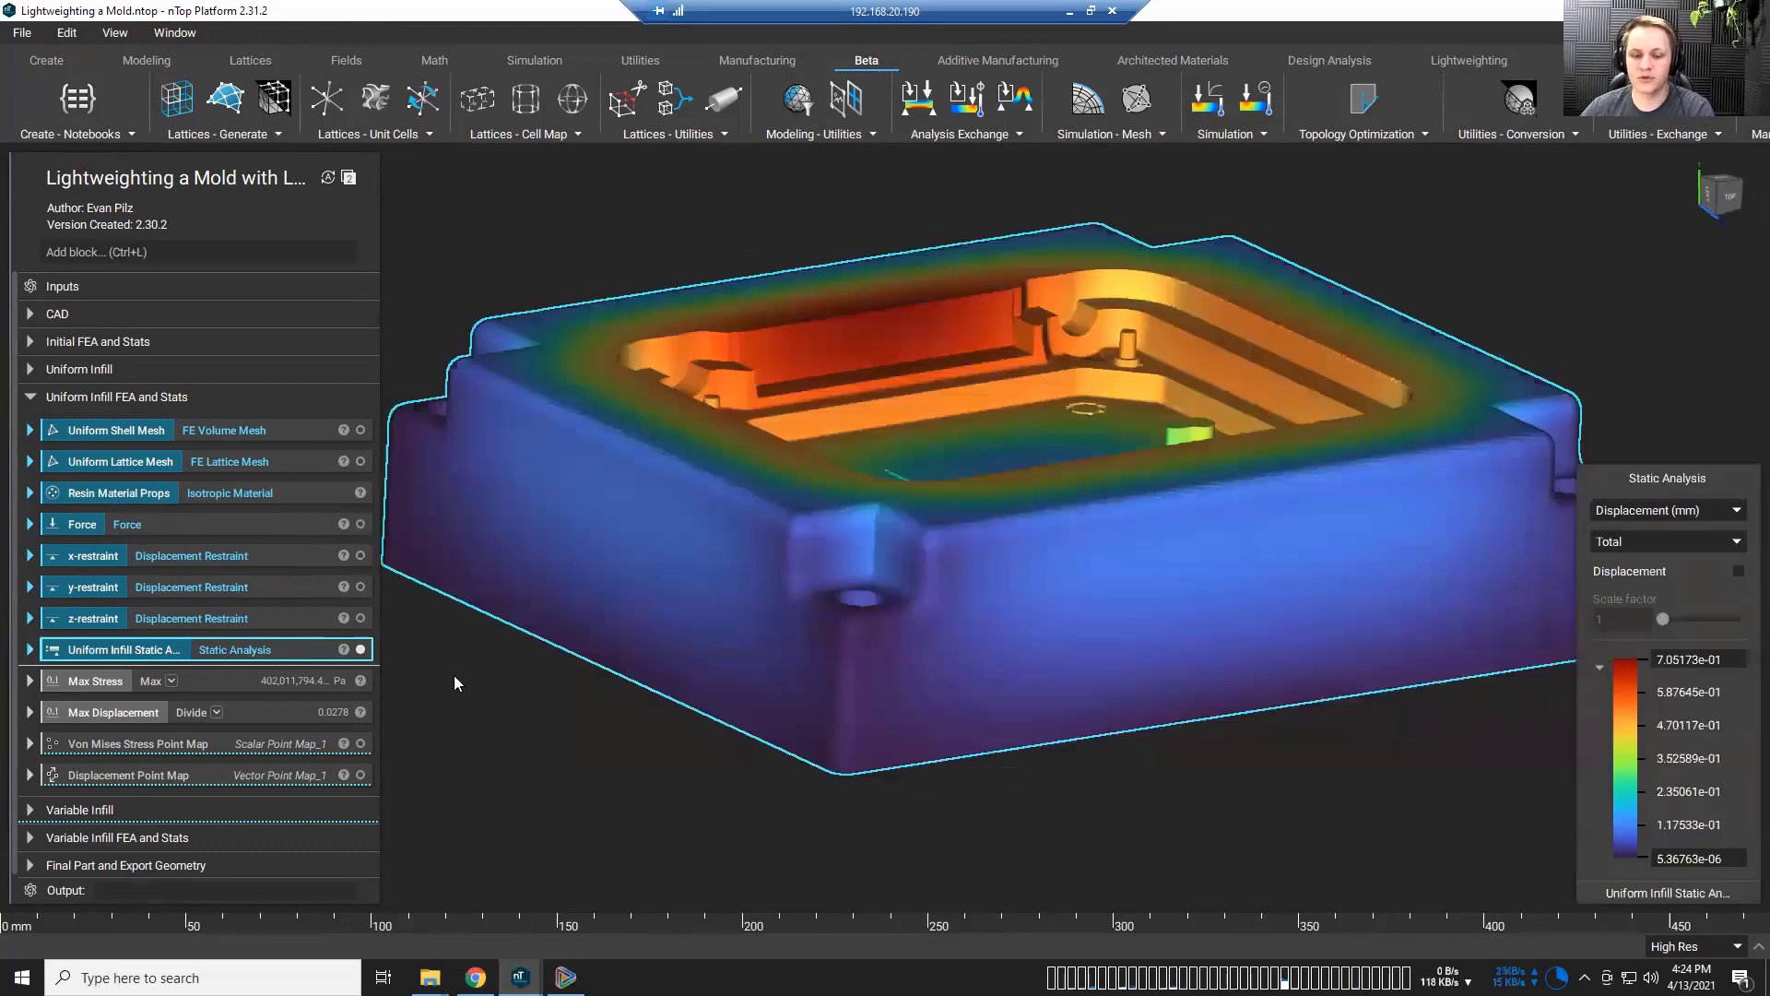
click(536, 693)
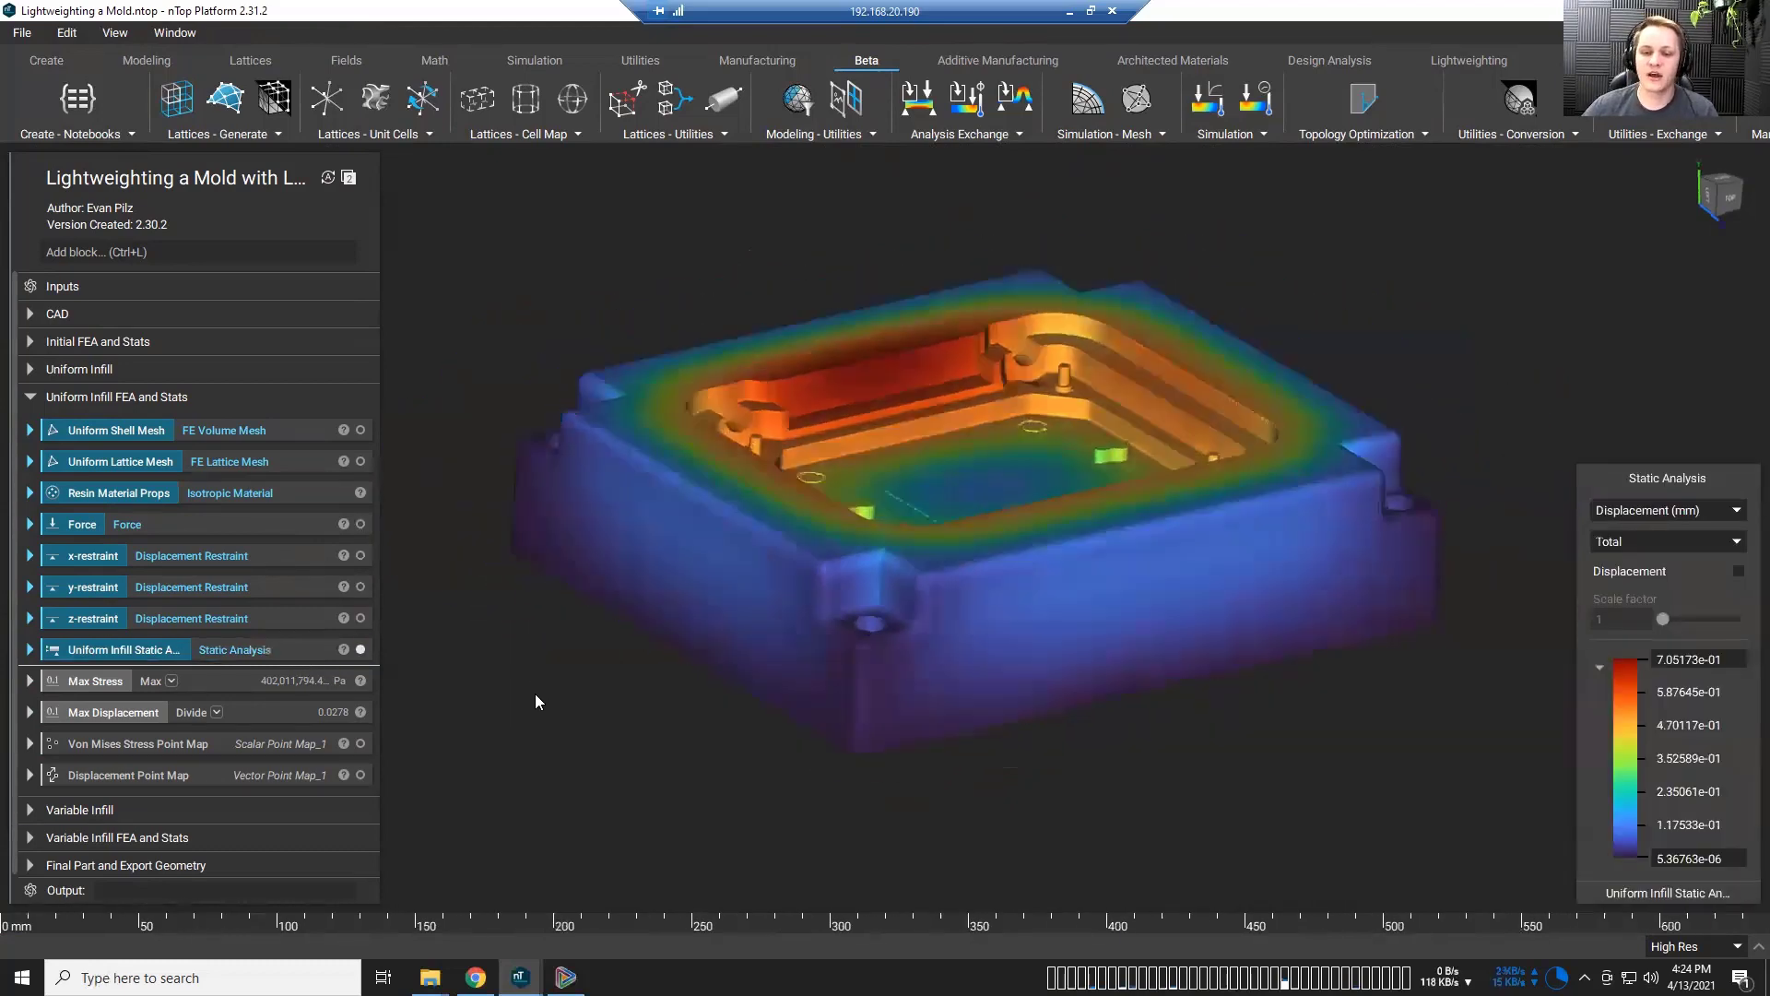
scroll(536, 694, up, 2)
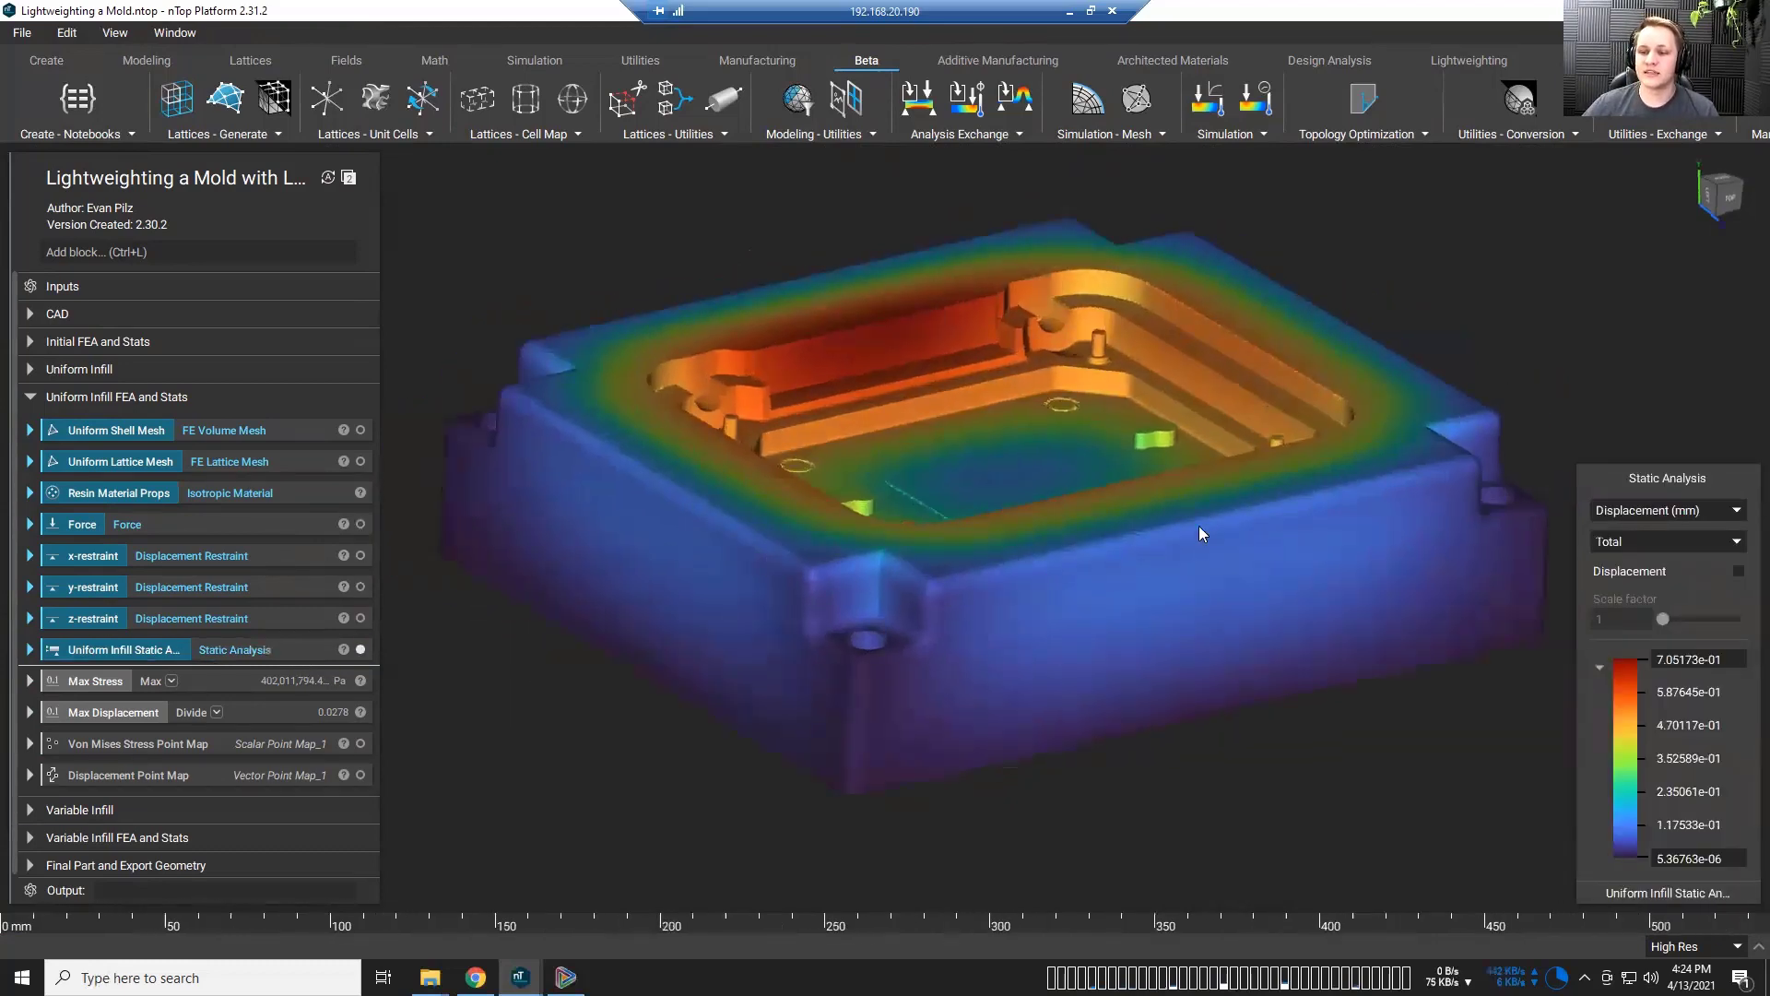
Step: Highlight the uniform infill's Max Stress and Max Displacement values and switch the analysis plot to Stress (Pa)
click(297, 681)
shift+click(308, 717)
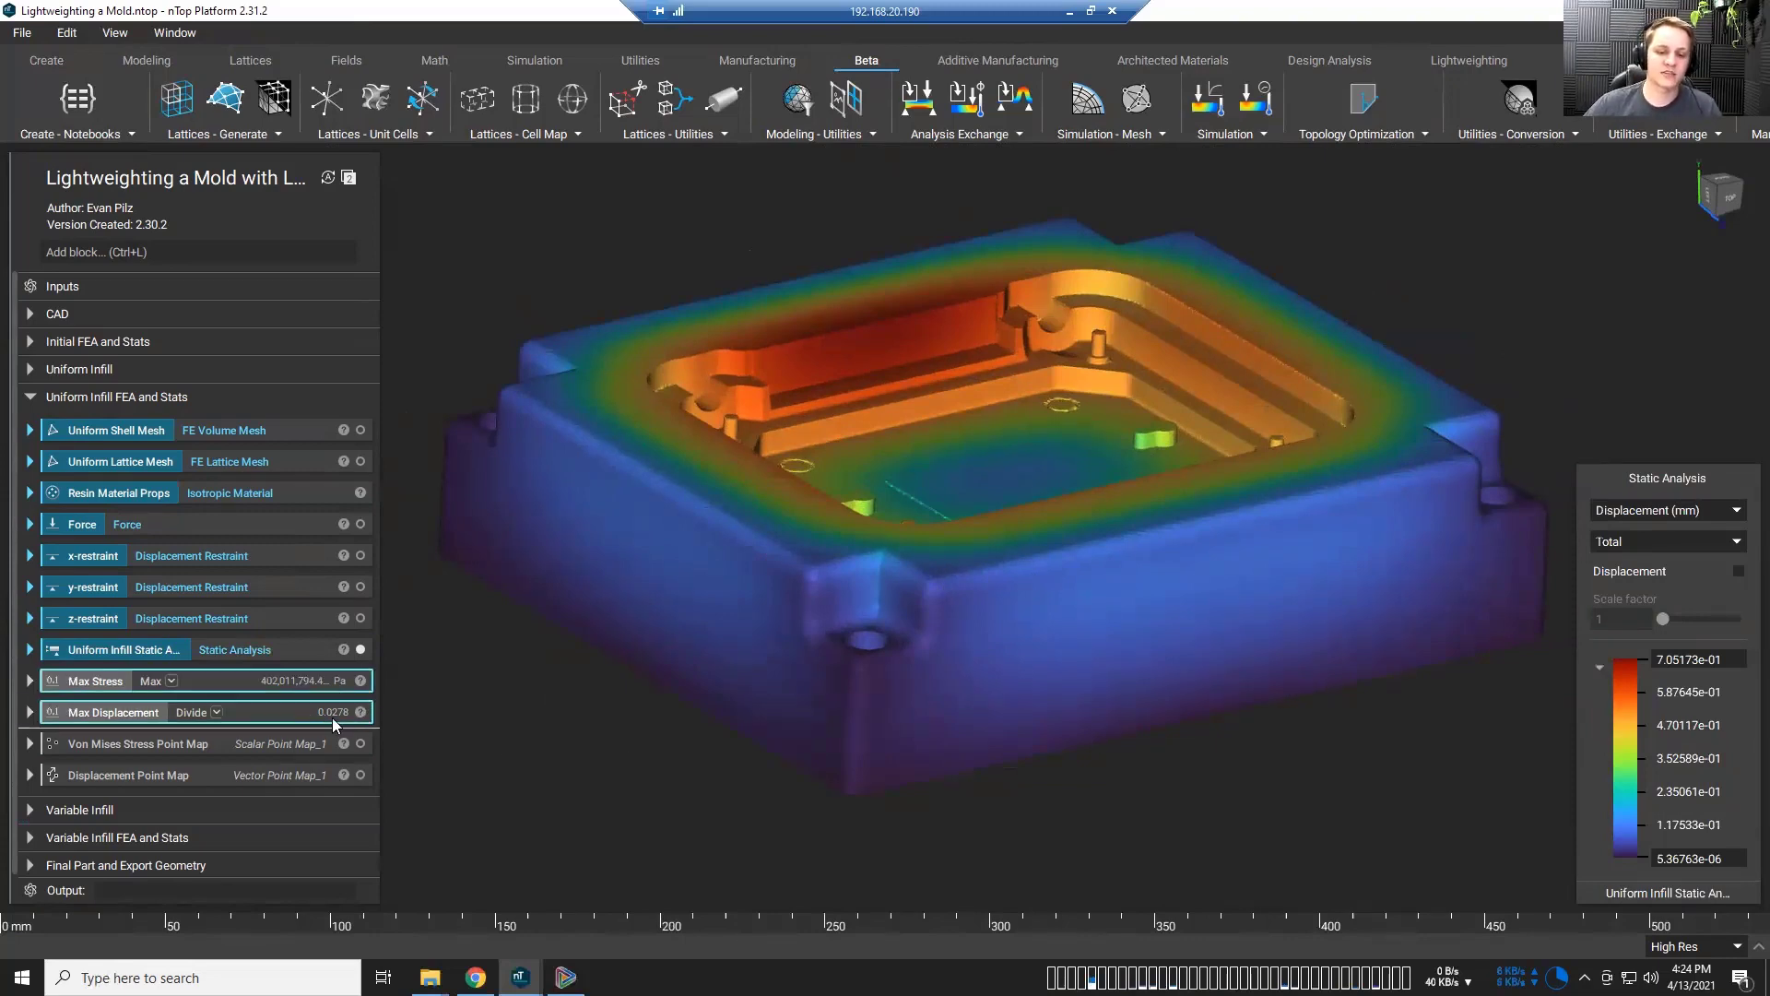
click(1615, 510)
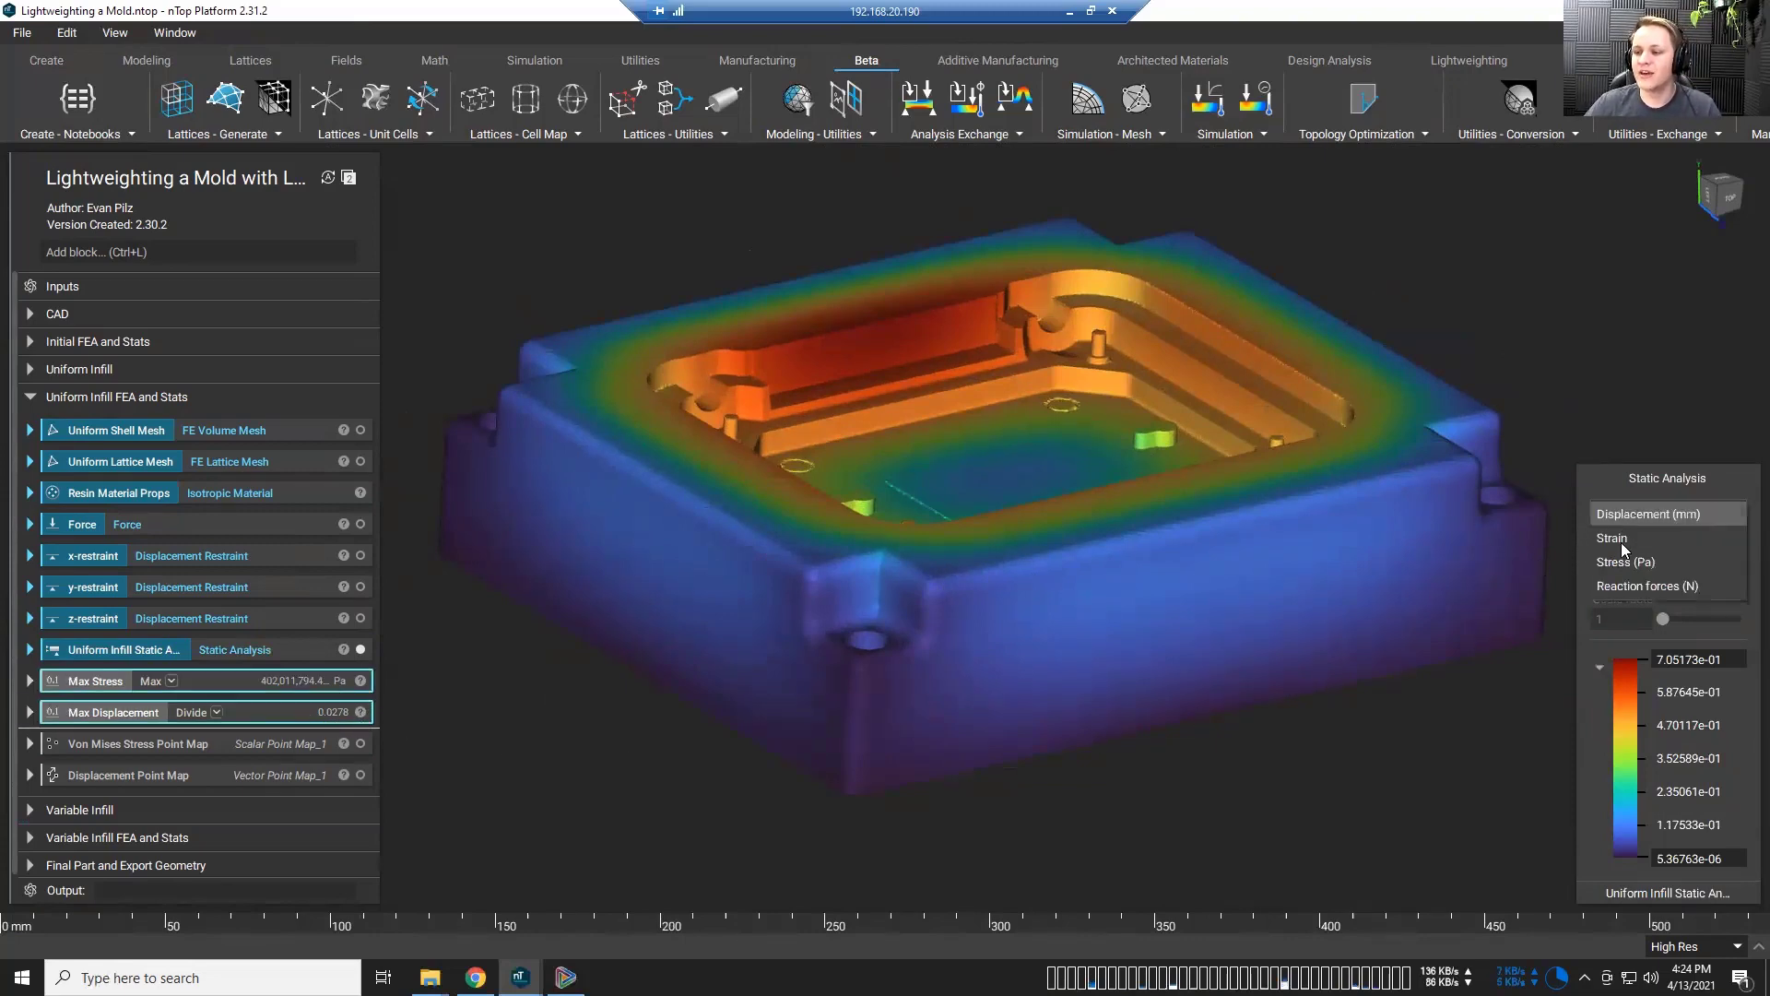
click(1628, 557)
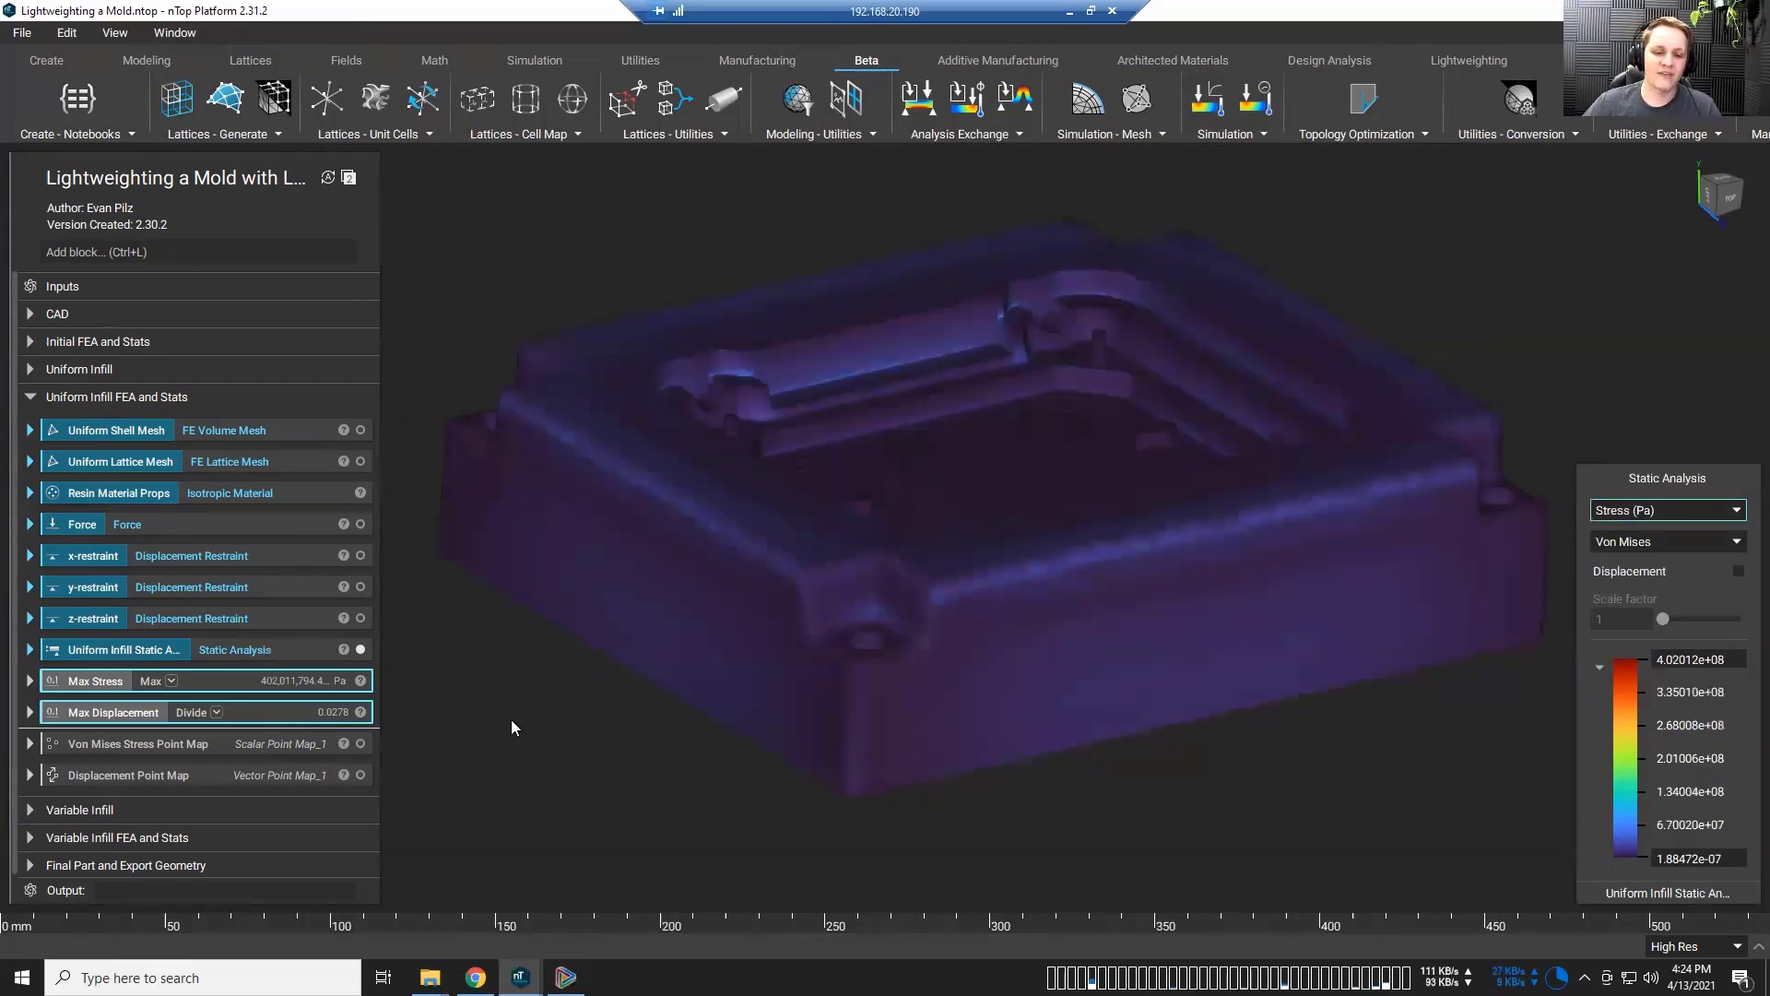
click(336, 718)
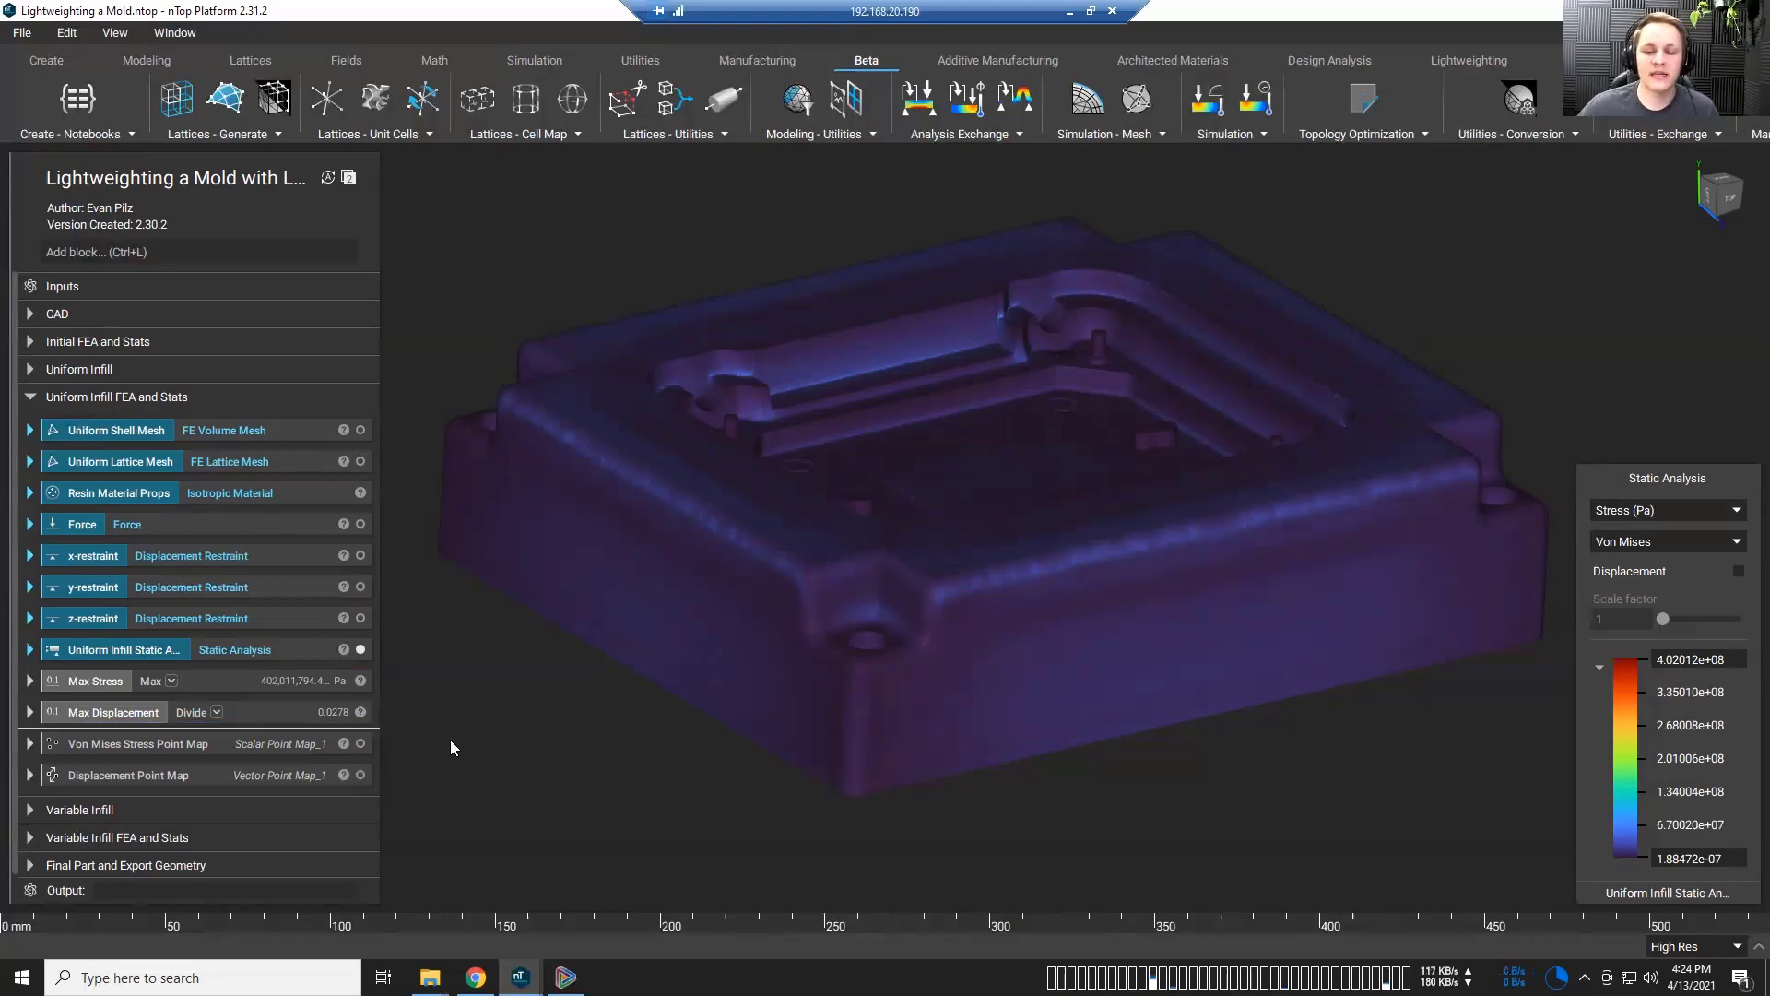
Step: Display the uniform infill's Von Mises Stress Point Map instead, inspect it in a section cut, and close the cut
click(360, 649)
click(361, 743)
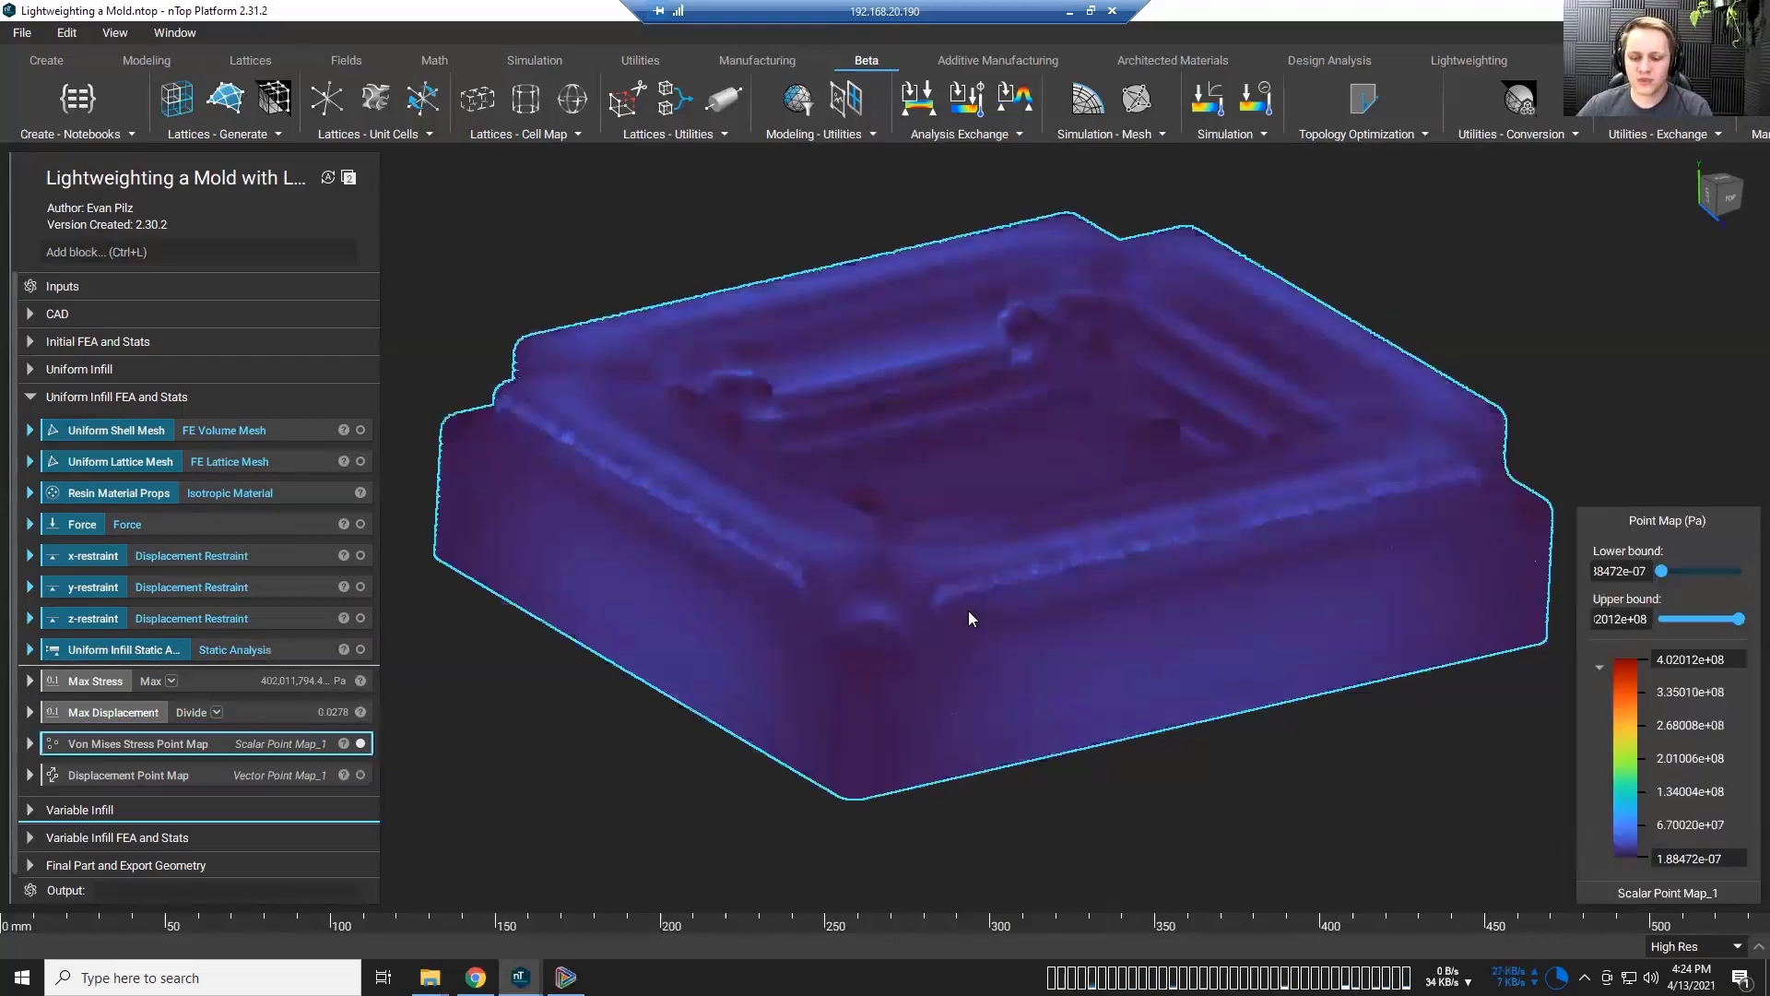
key(x)
right_drag(786, 524, 973, 653)
scroll(974, 652, down, 1)
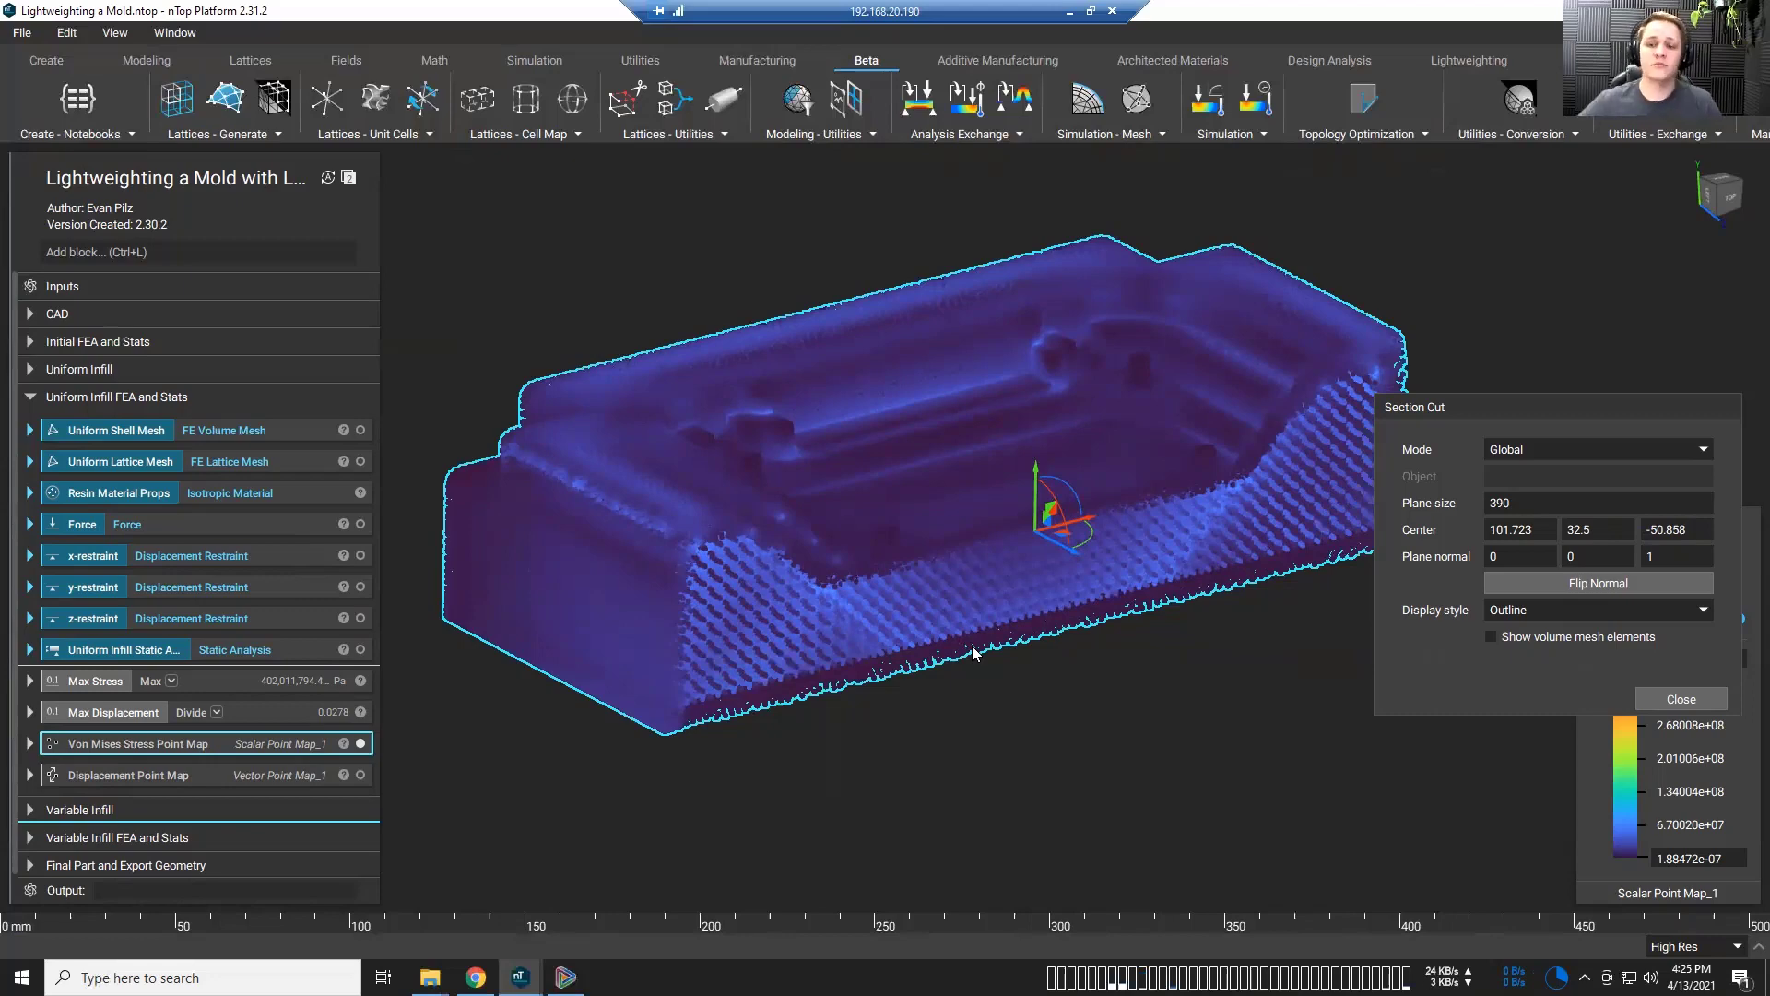
click(1682, 699)
Step: Open the Variable Infill section in place of Uniform Infill FEA and Stats and inspect the Variable lattice up close
click(33, 402)
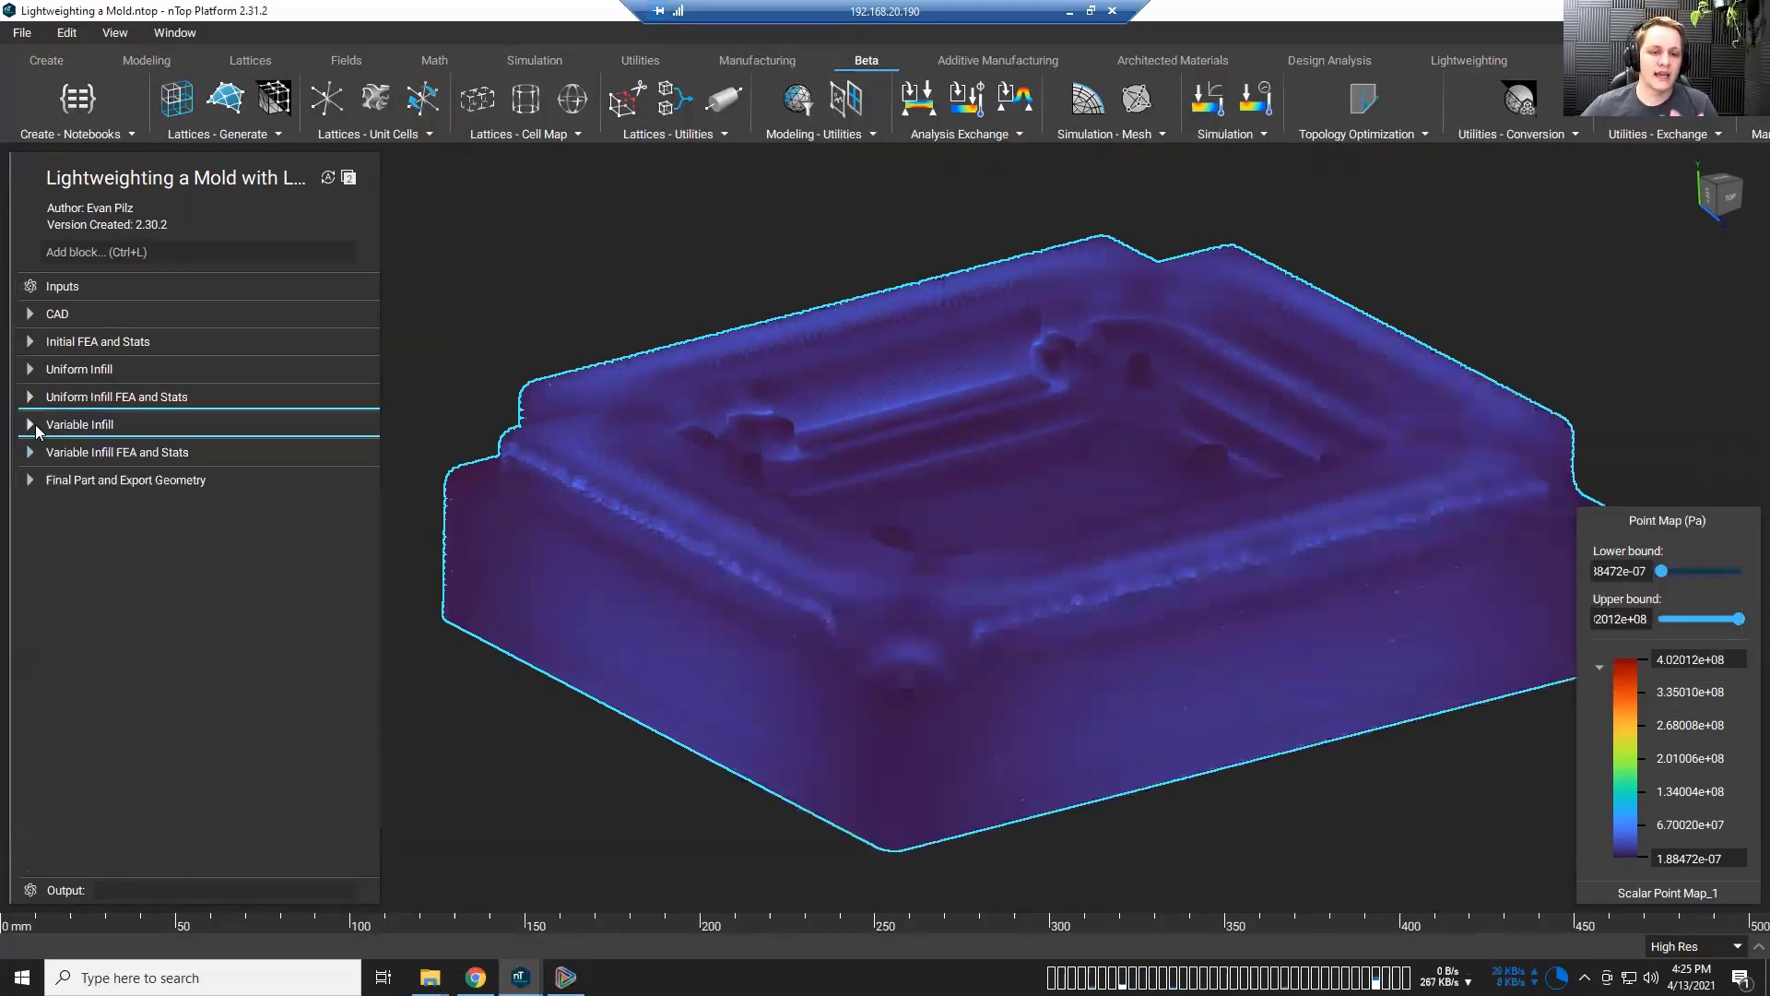
click(37, 426)
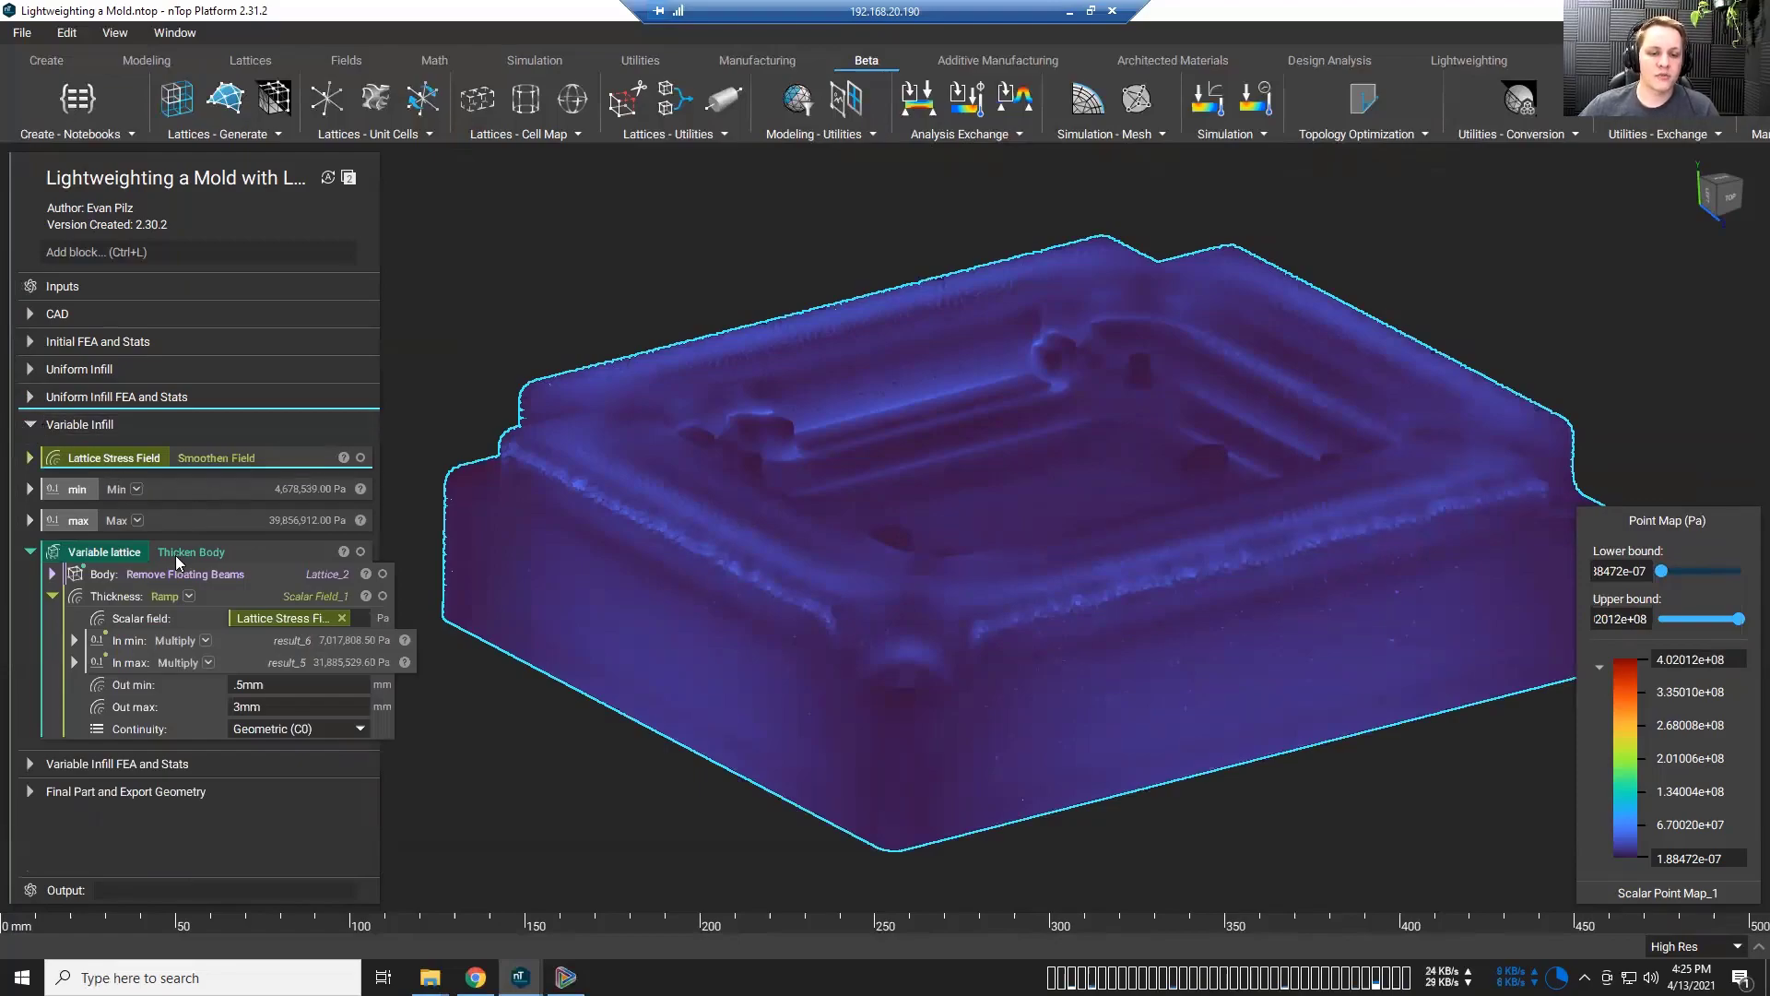
click(222, 552)
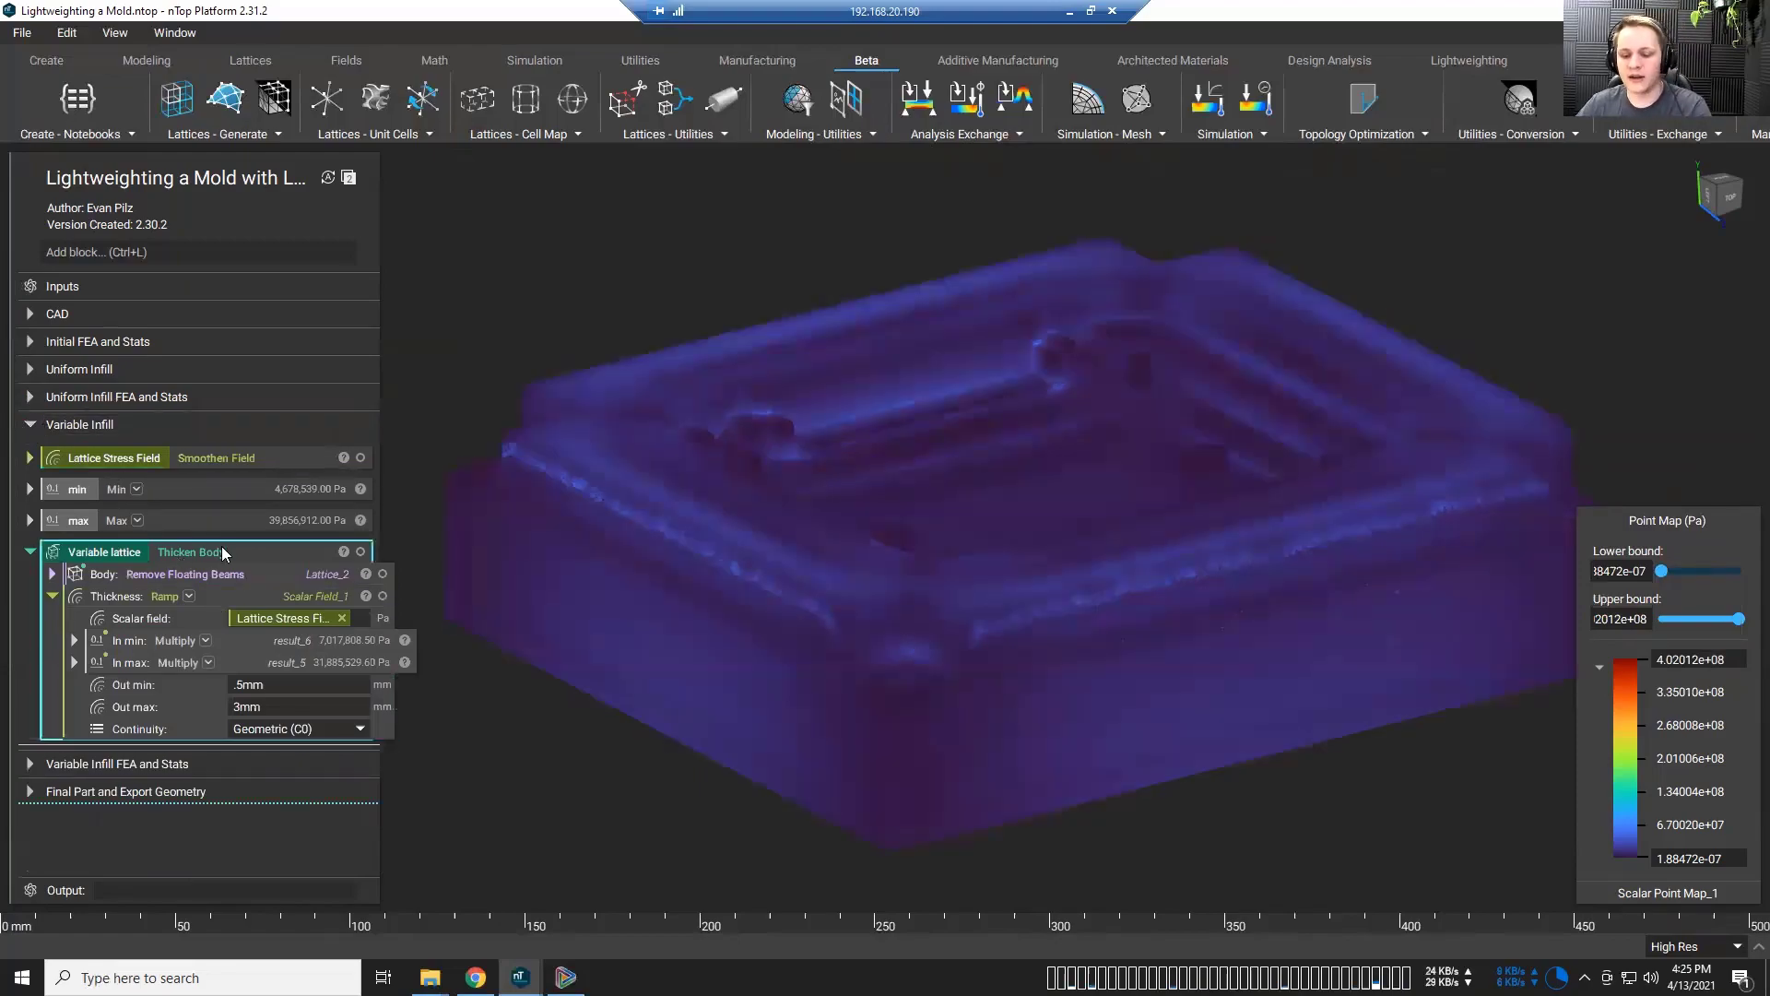
scroll(968, 612, up, 5)
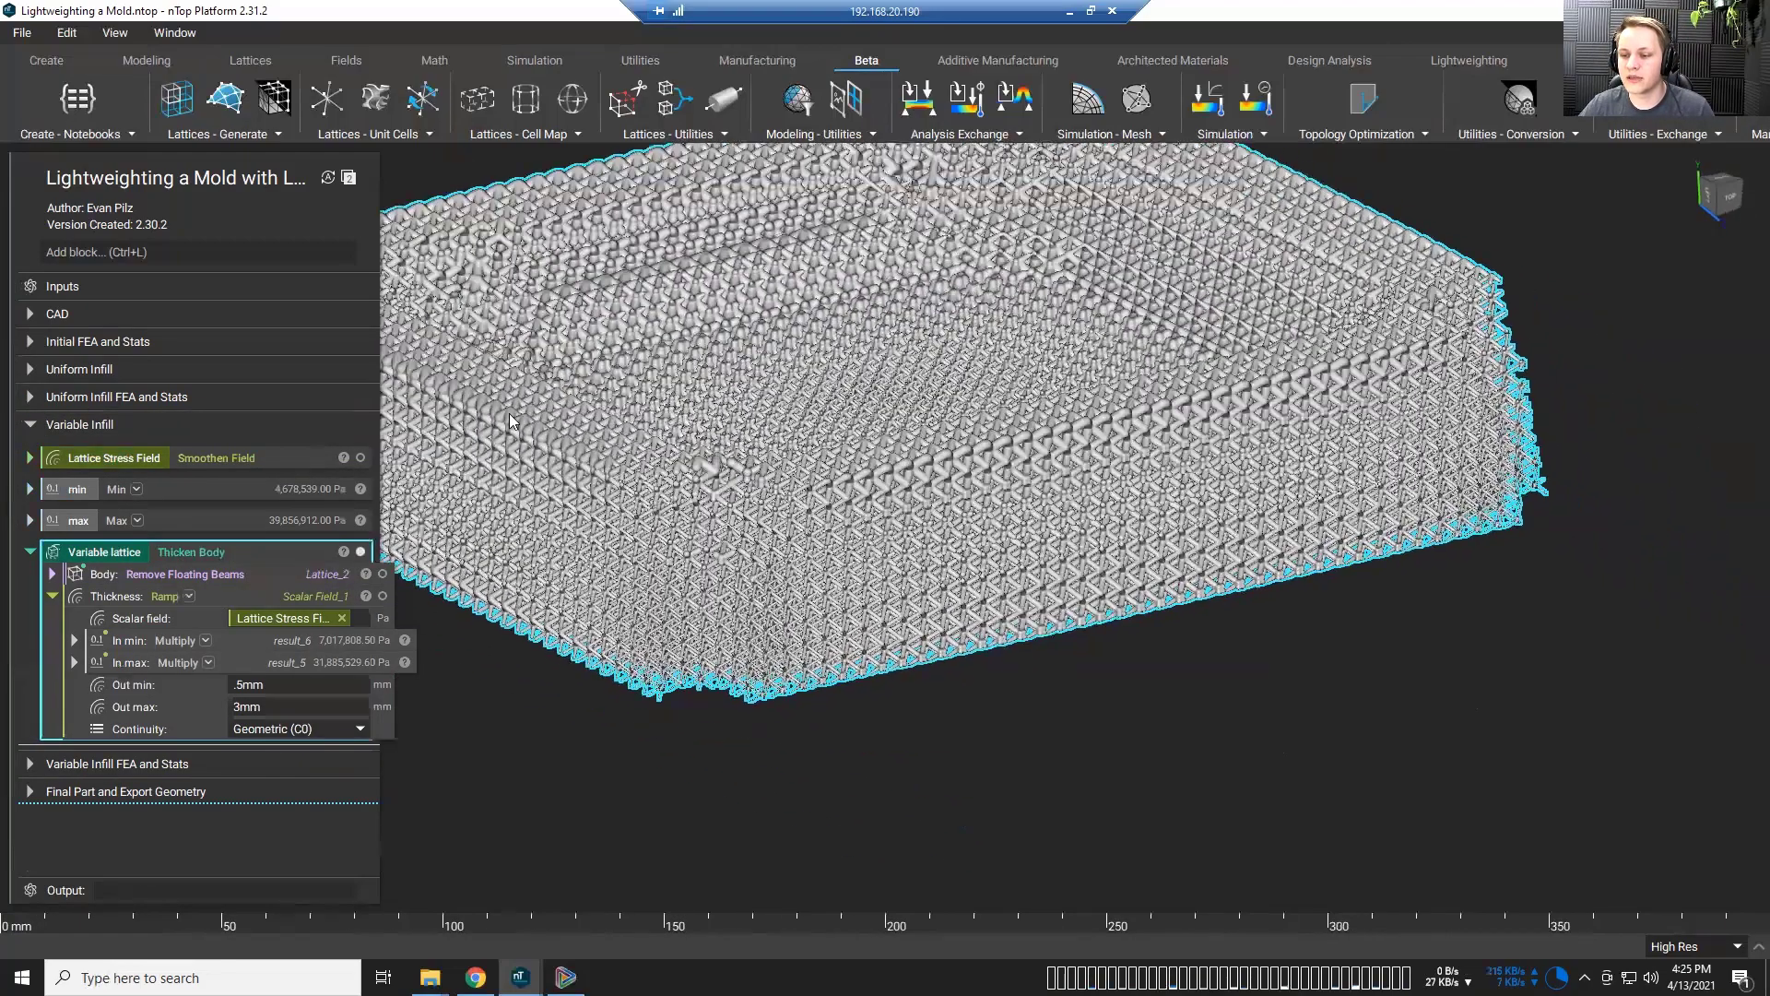
scroll(1063, 610, up, 5)
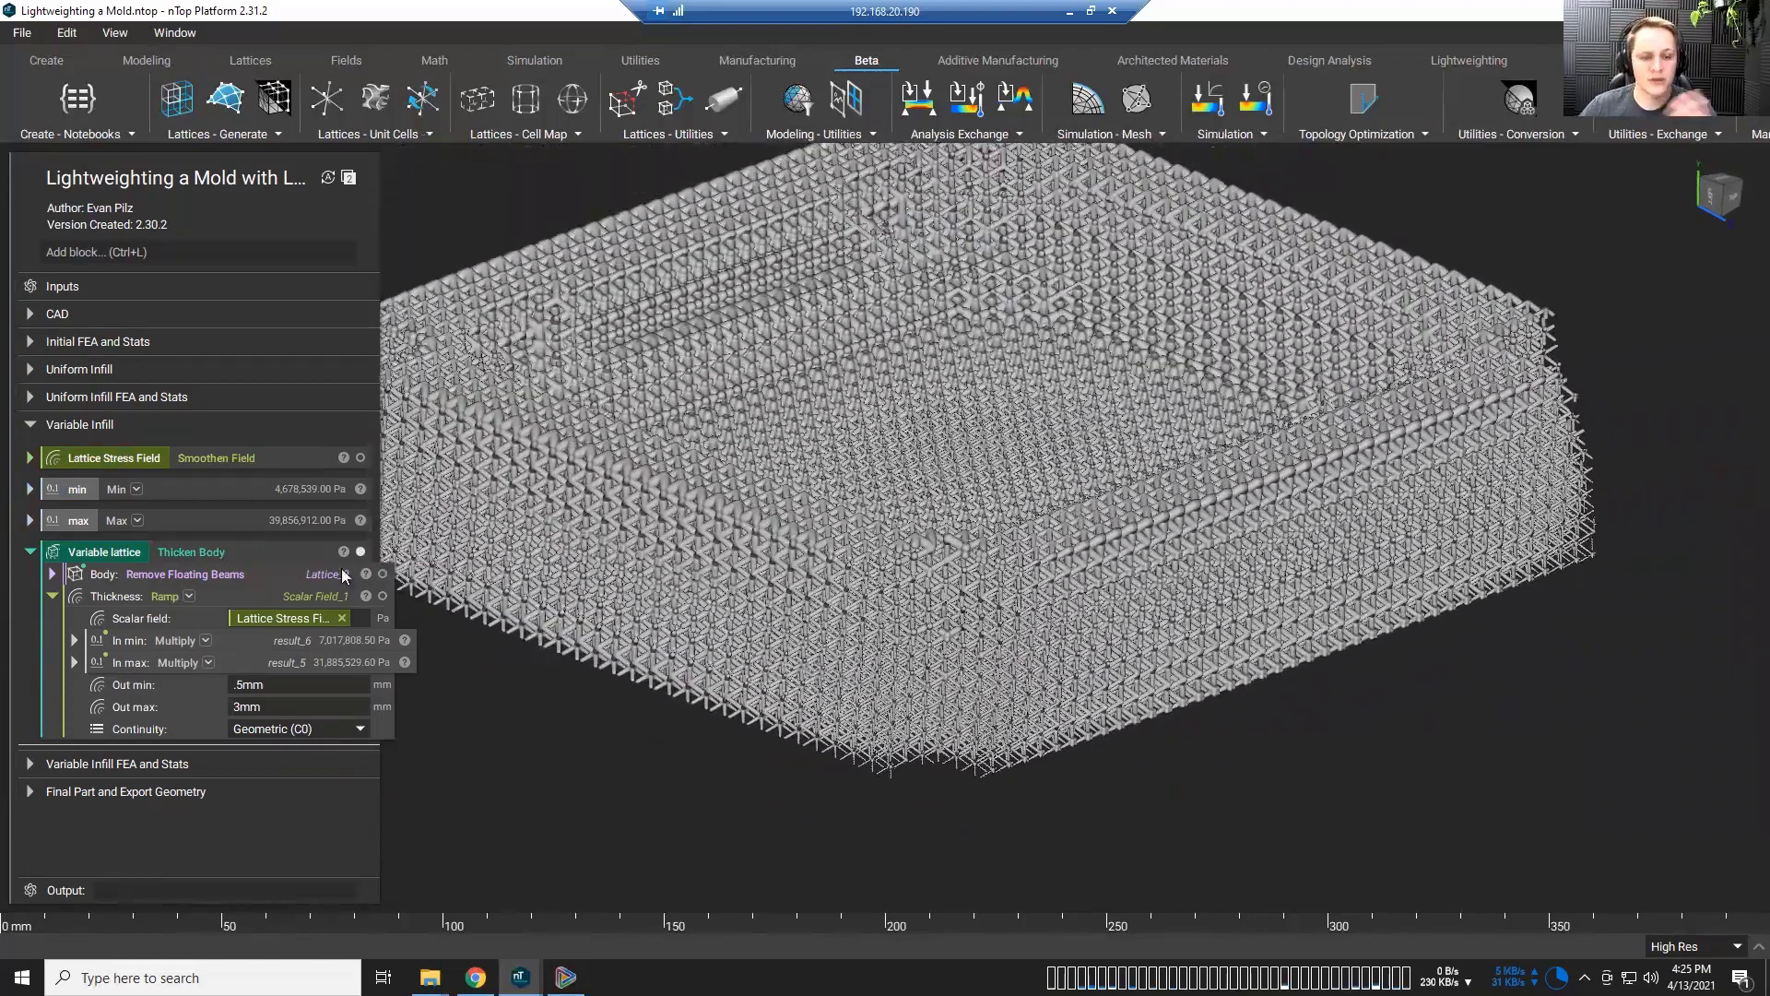
Step: Highlight the stress field's min and max blocks, followed by the thickness ramp's In min and In max inputs
click(228, 494)
shift+click(247, 520)
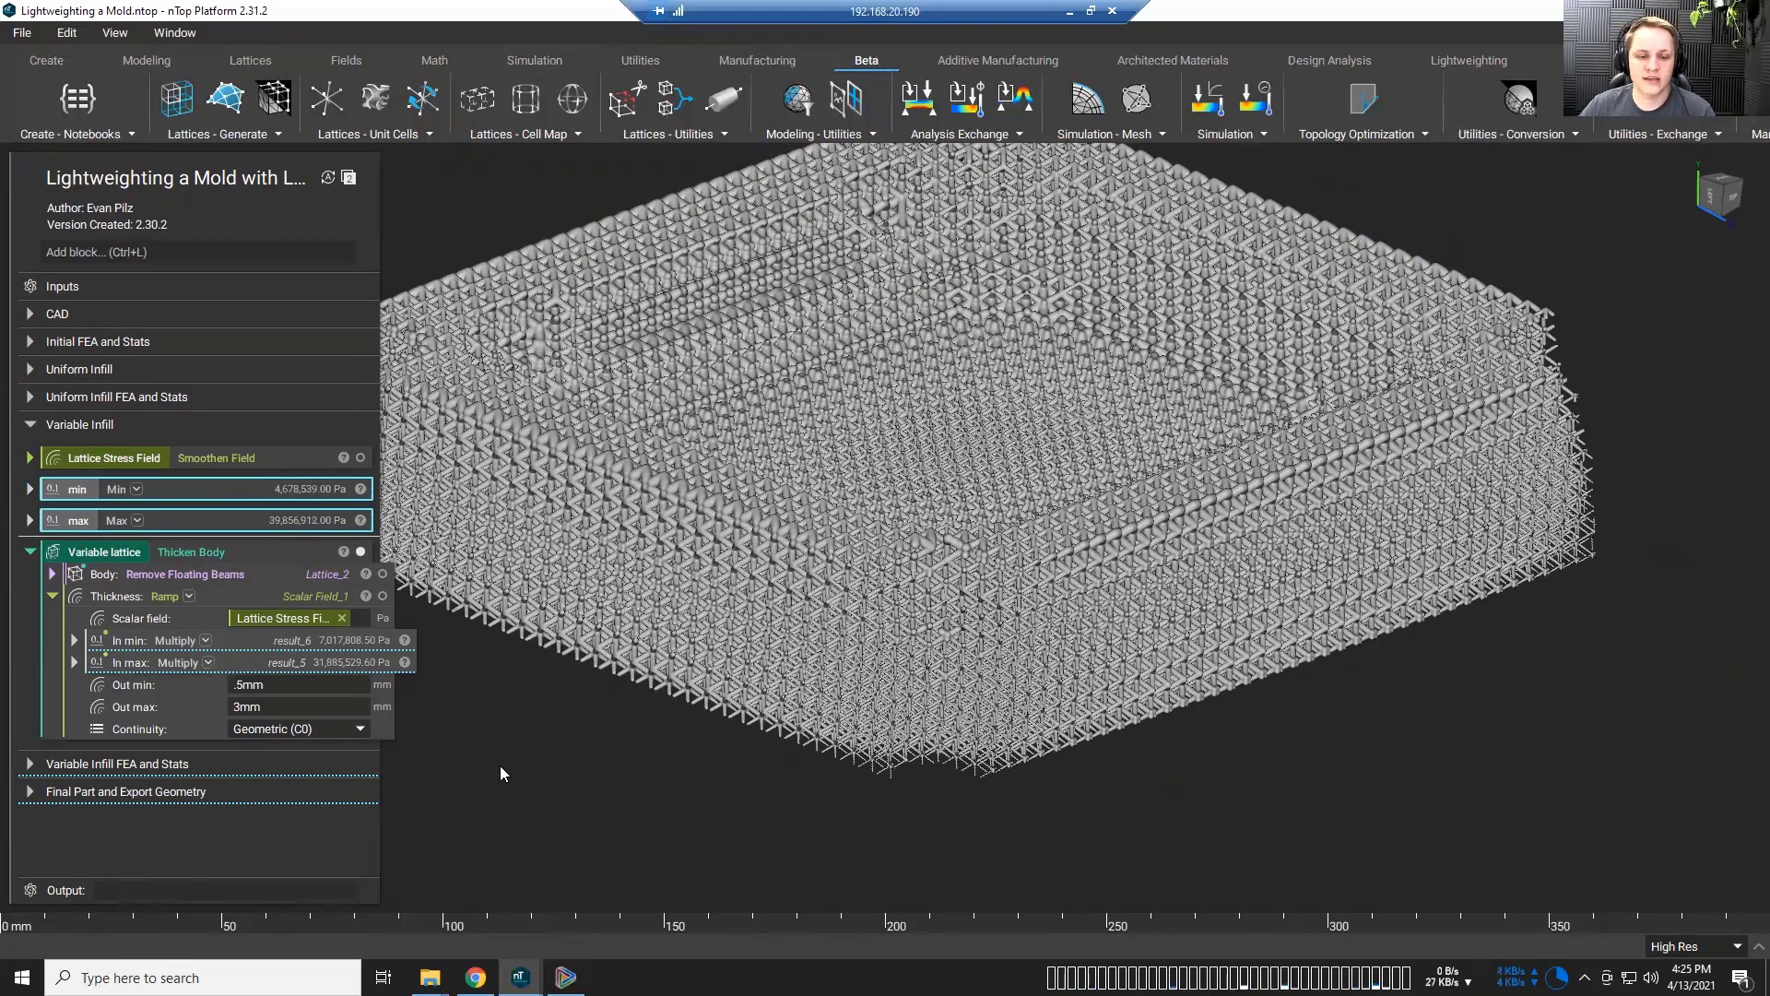
click(271, 643)
shift+click(251, 660)
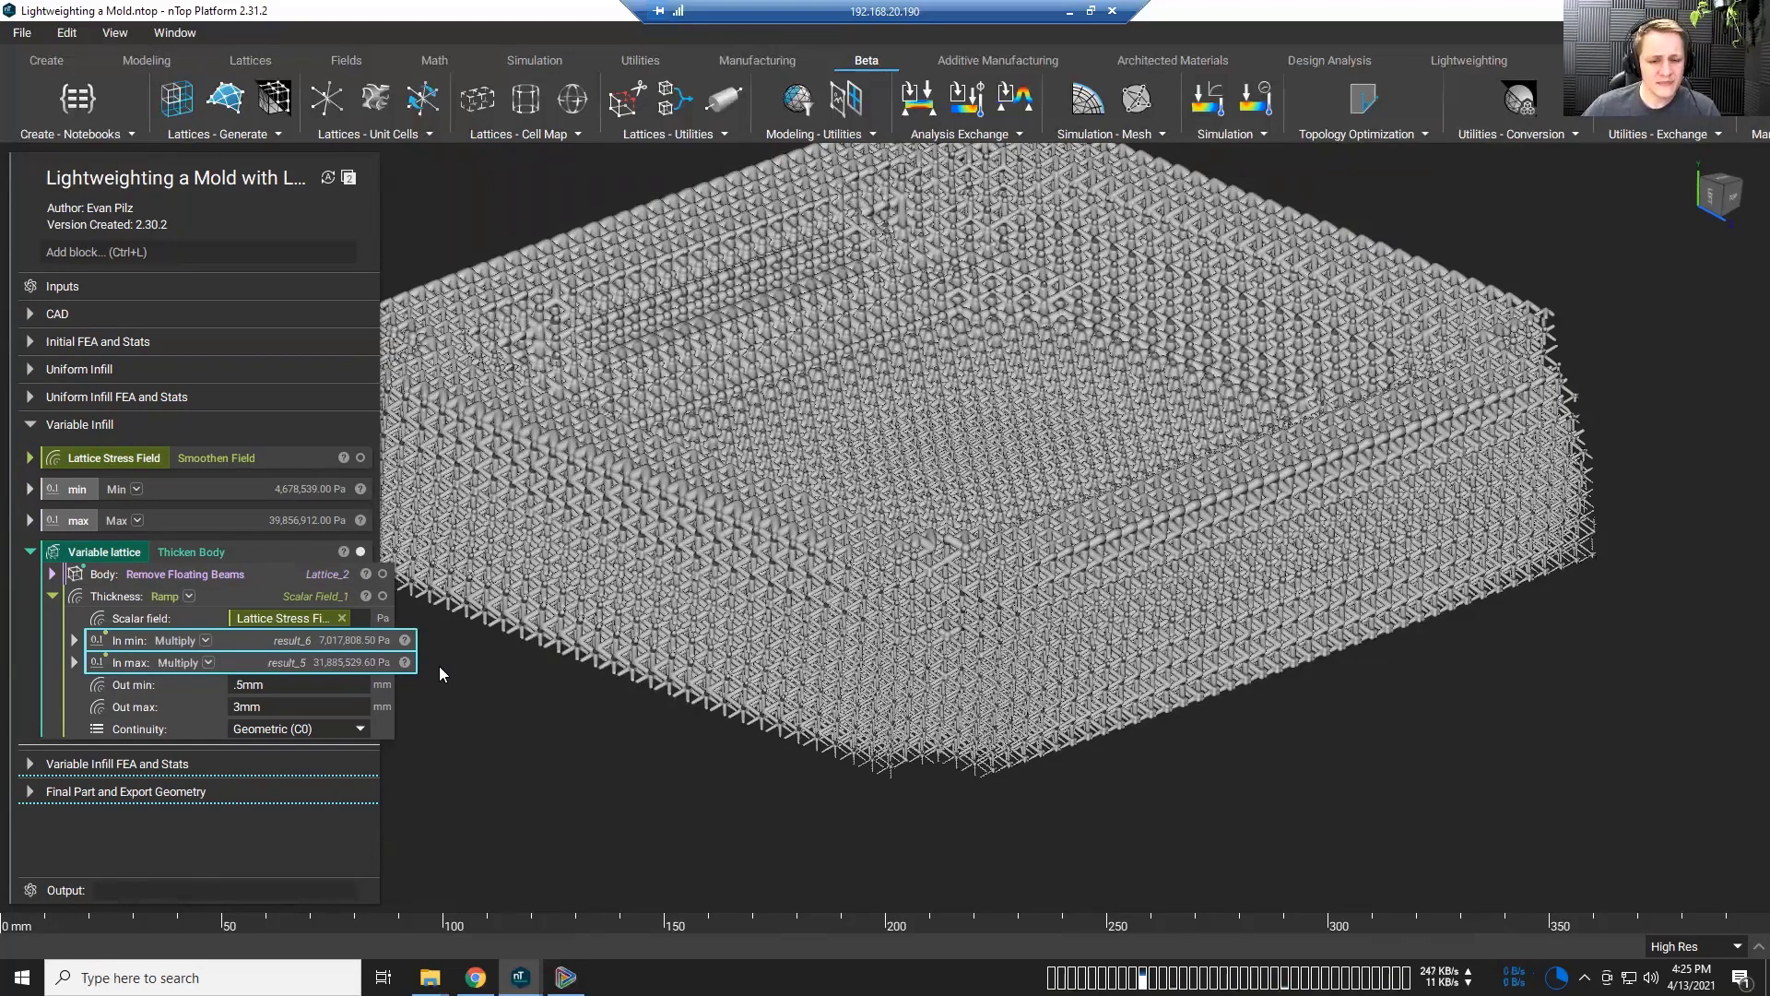
Step: Section the Variable lattice and inspect how its beam thickness varies across the cut
scroll(553, 724, down, 3)
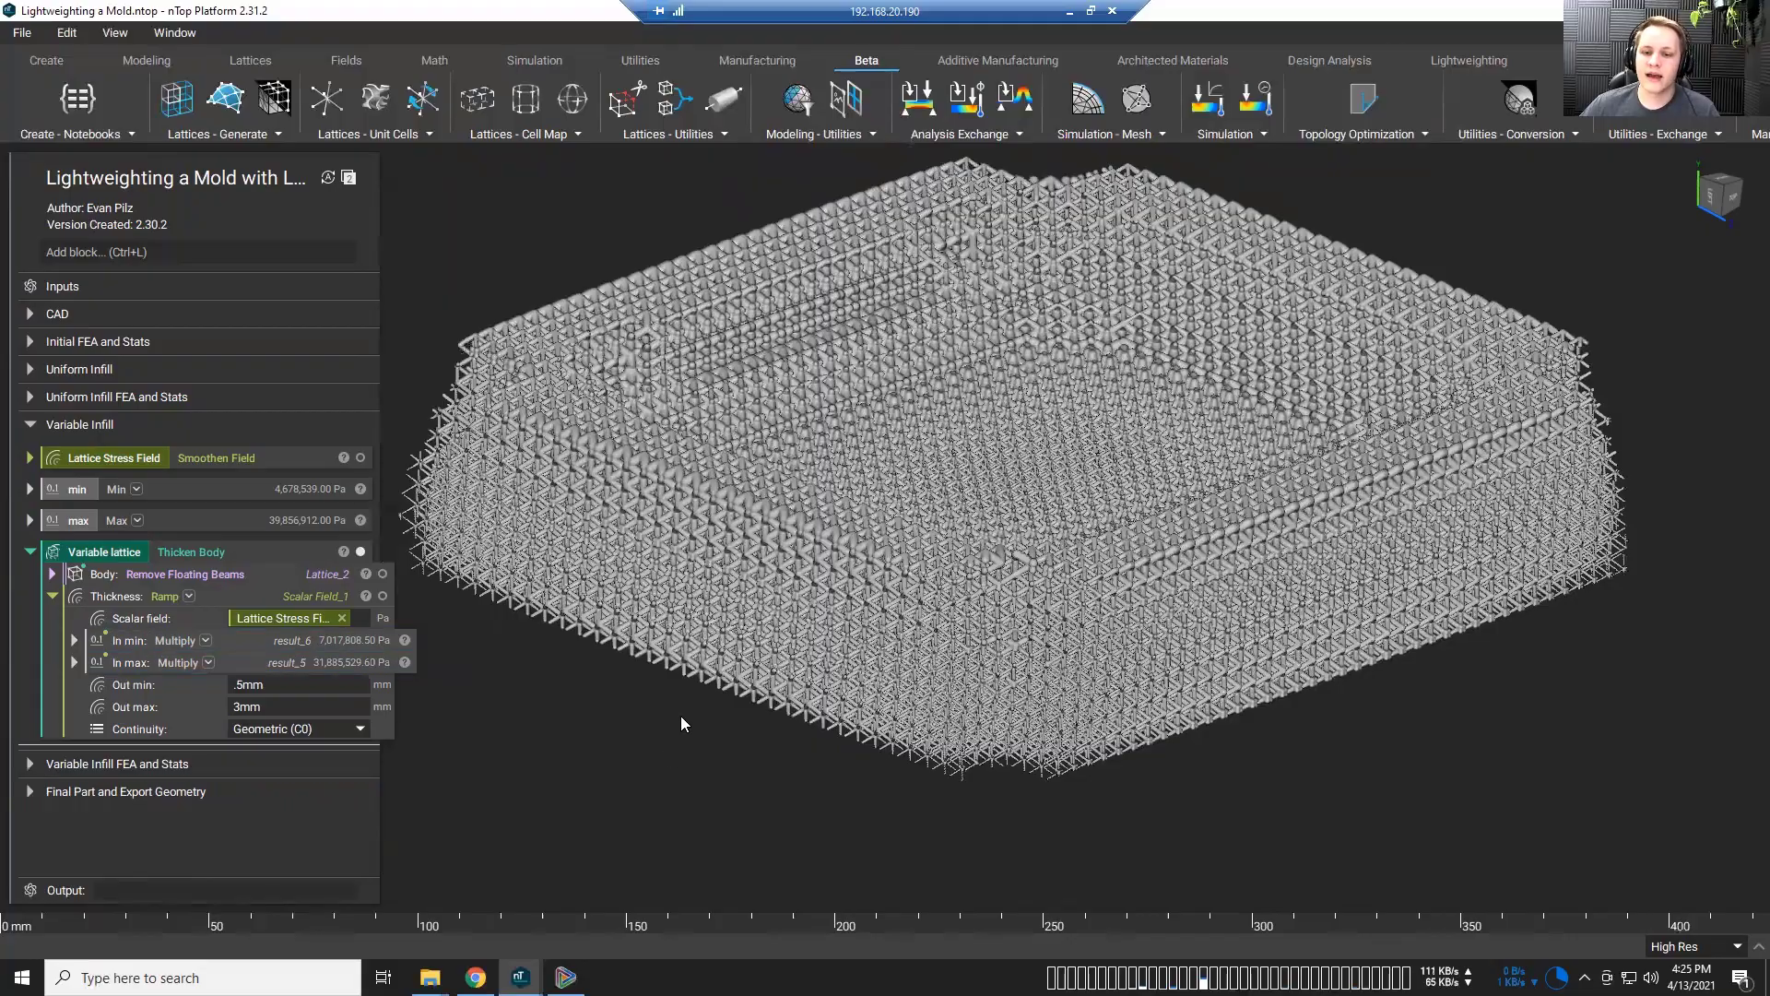
scroll(765, 543, up, 5)
scroll(765, 543, down, 3)
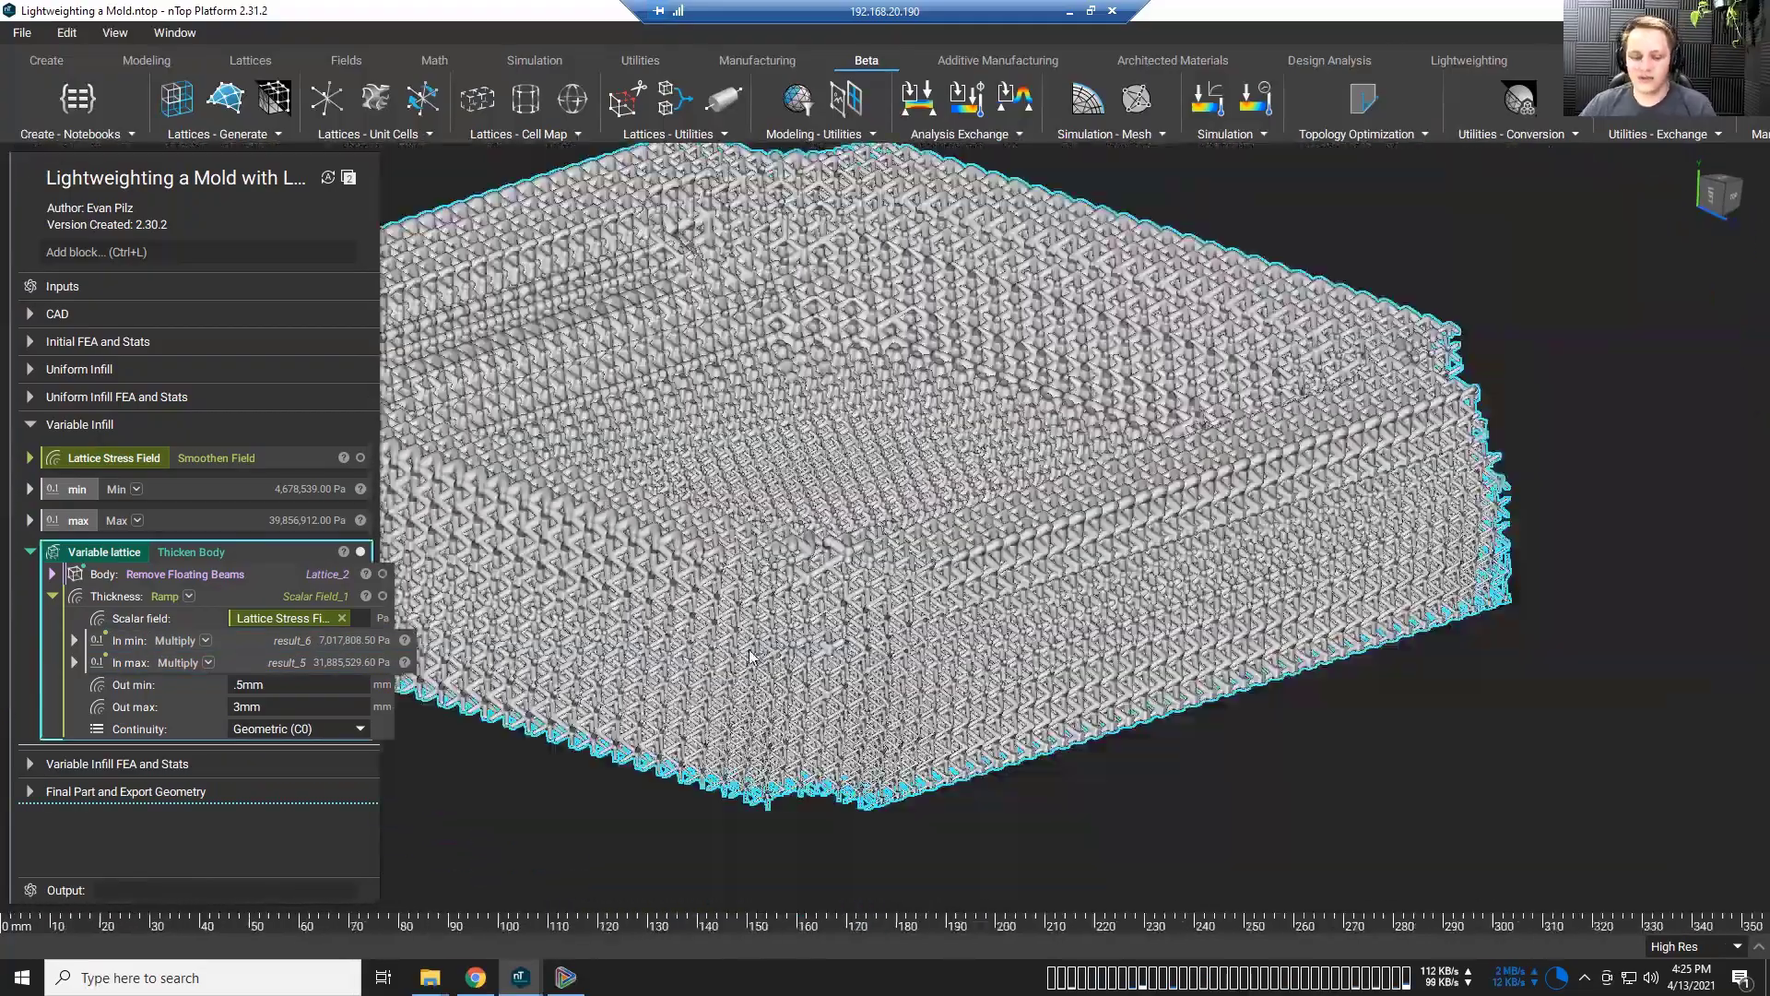
key(ctrl+shift+x)
right_drag(751, 656, 774, 489)
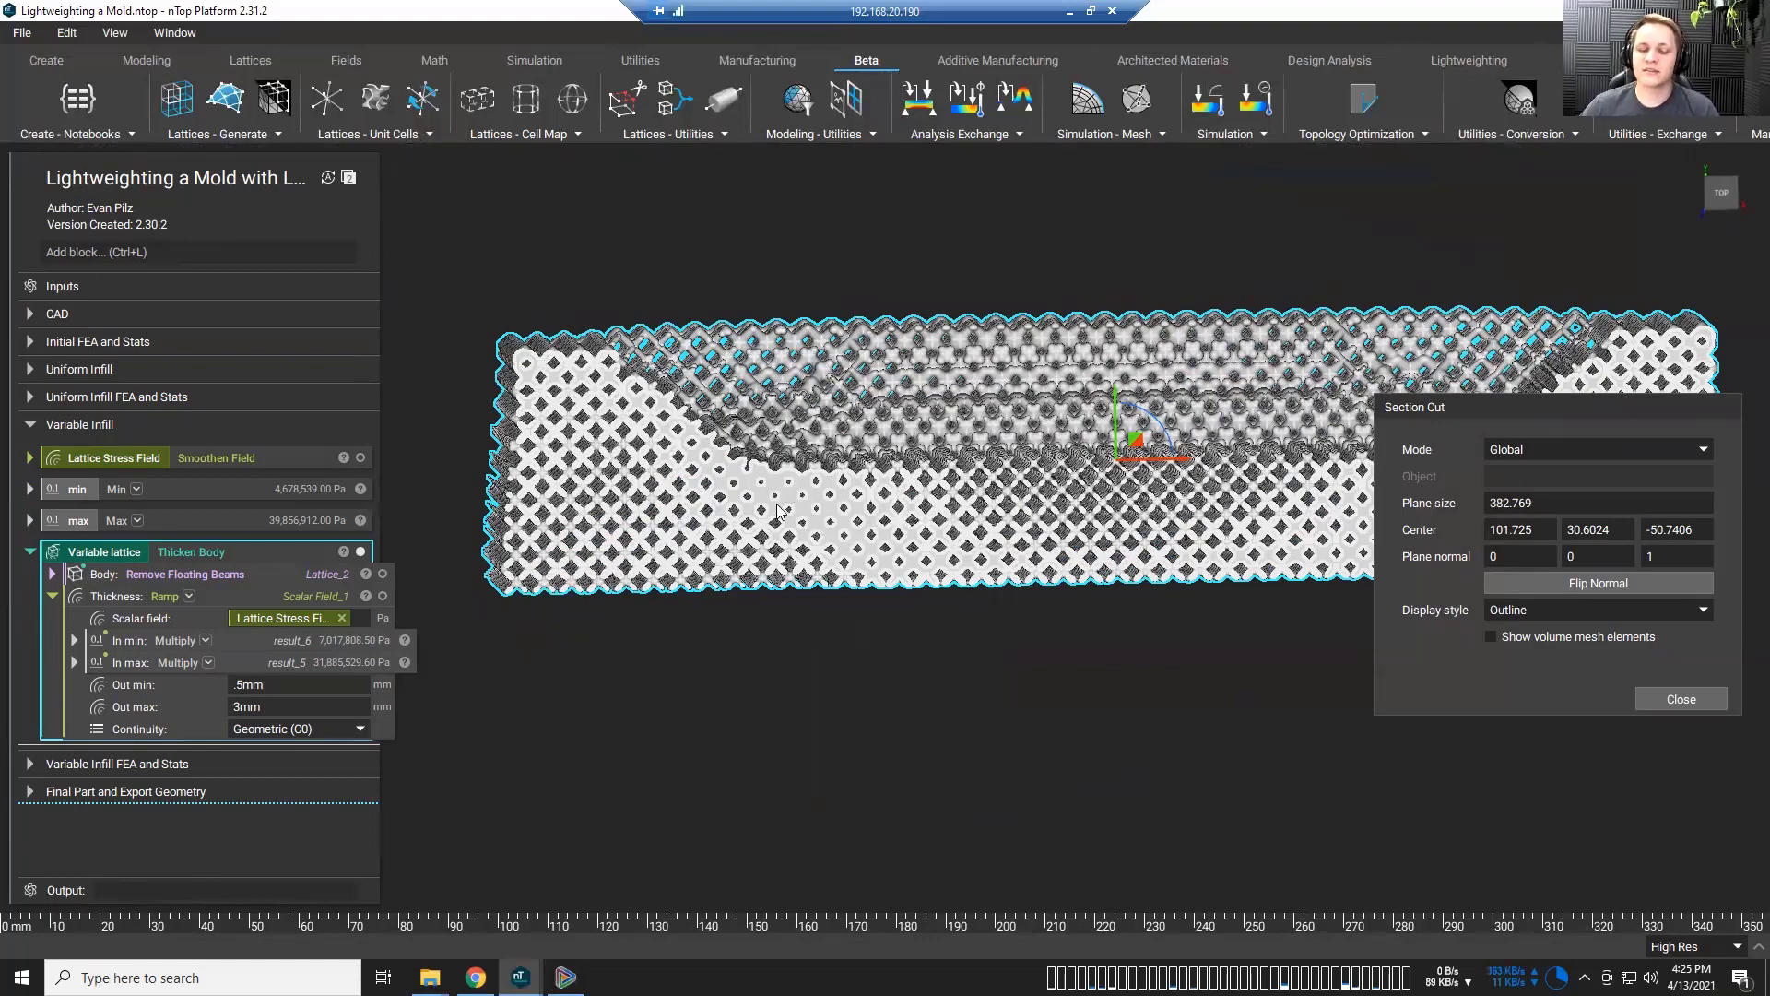
right_drag(777, 510, 798, 438)
Step: Briefly display the uniform infill's Von Mises Stress Point Map over the sectioned Variable lattice, then hide it and collapse its section
click(31, 398)
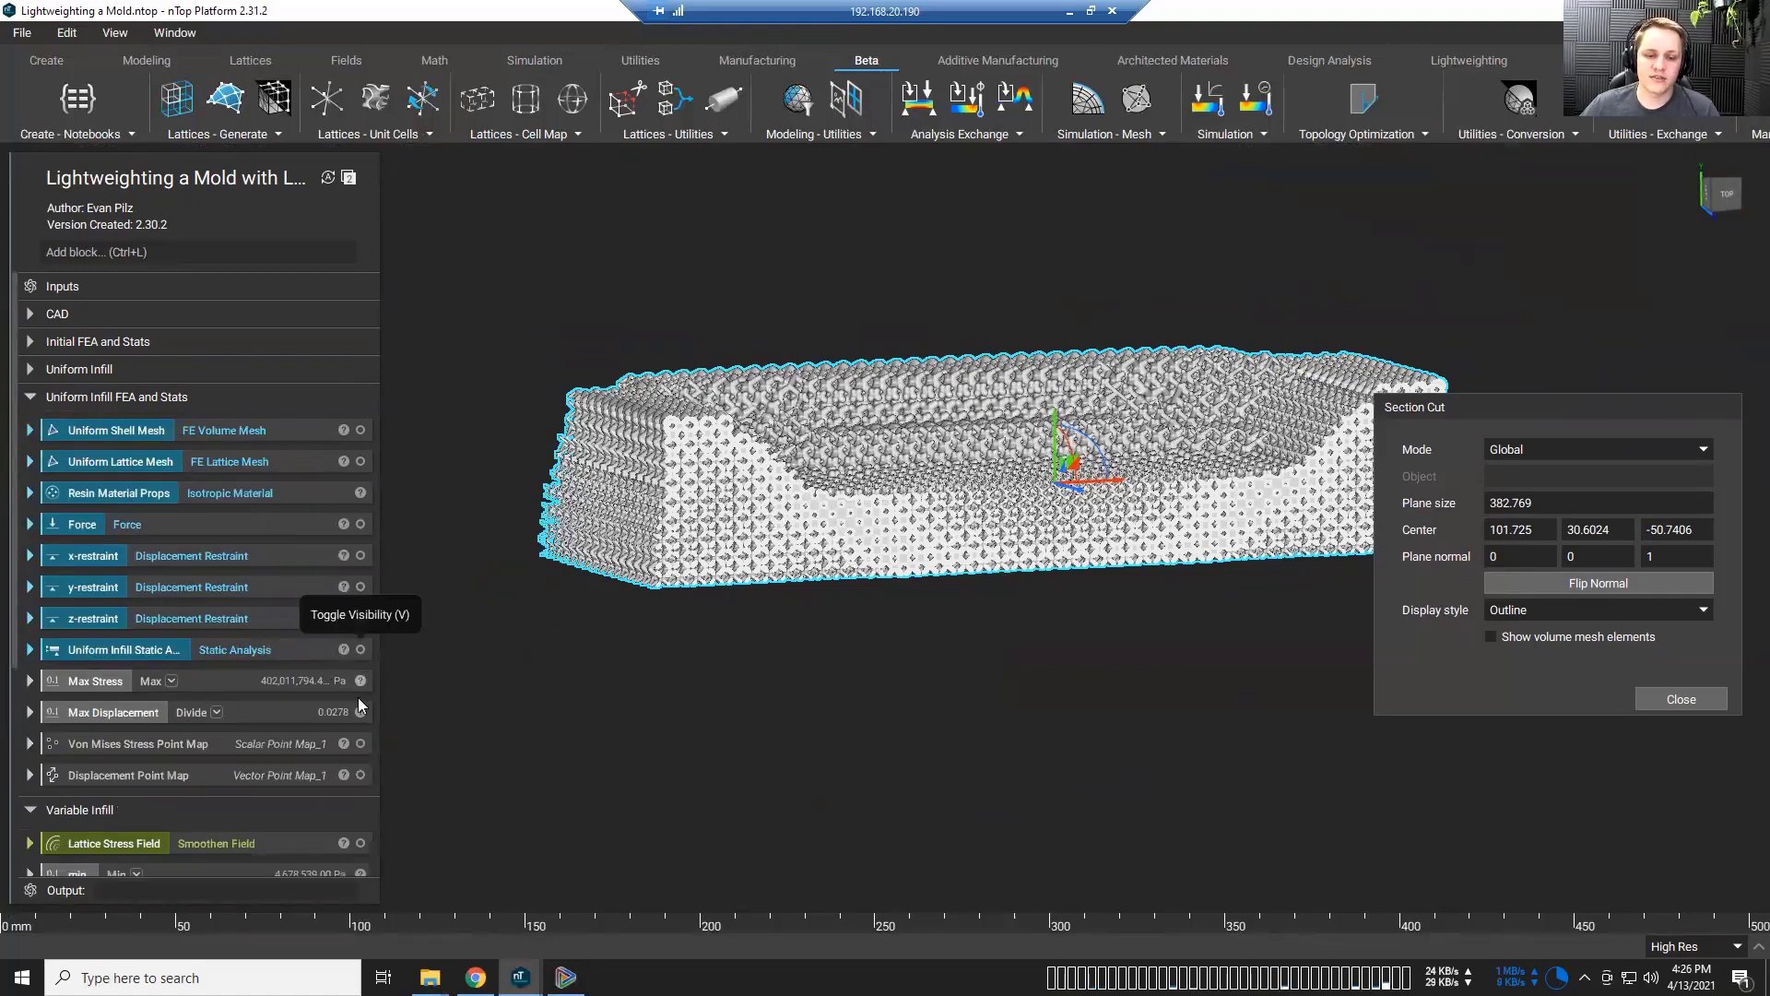
click(360, 743)
right_drag(573, 716, 450, 768)
click(360, 743)
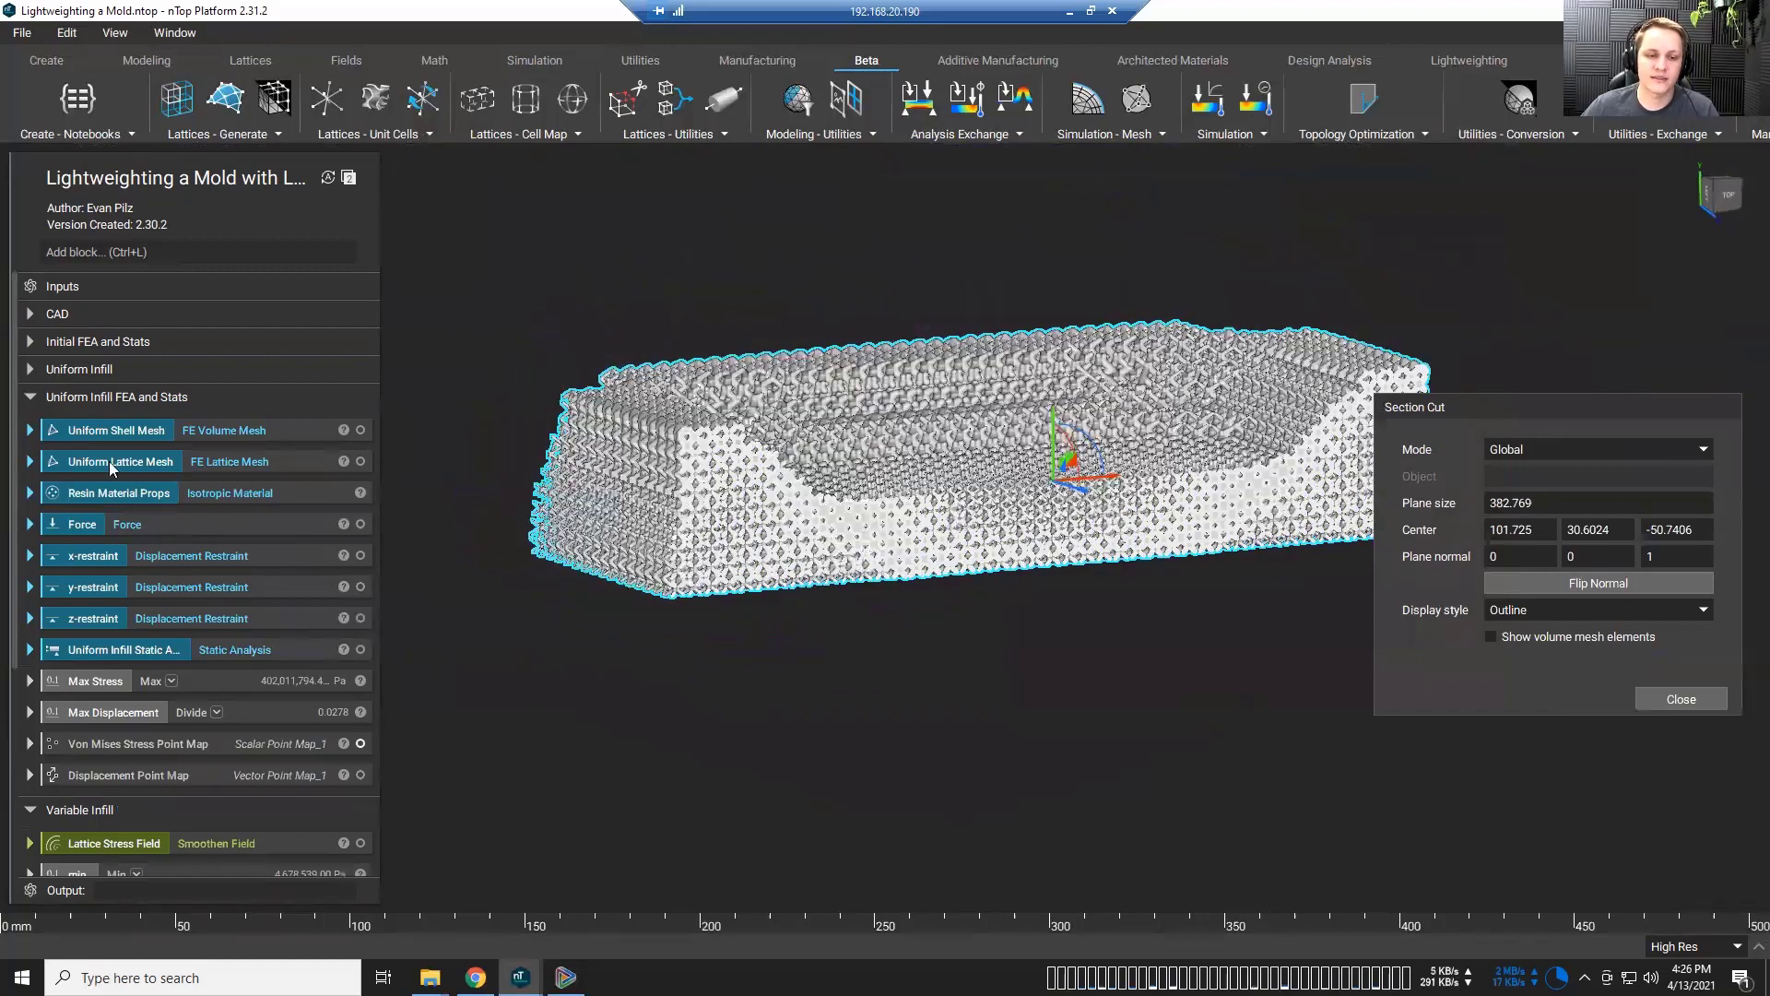
click(55, 397)
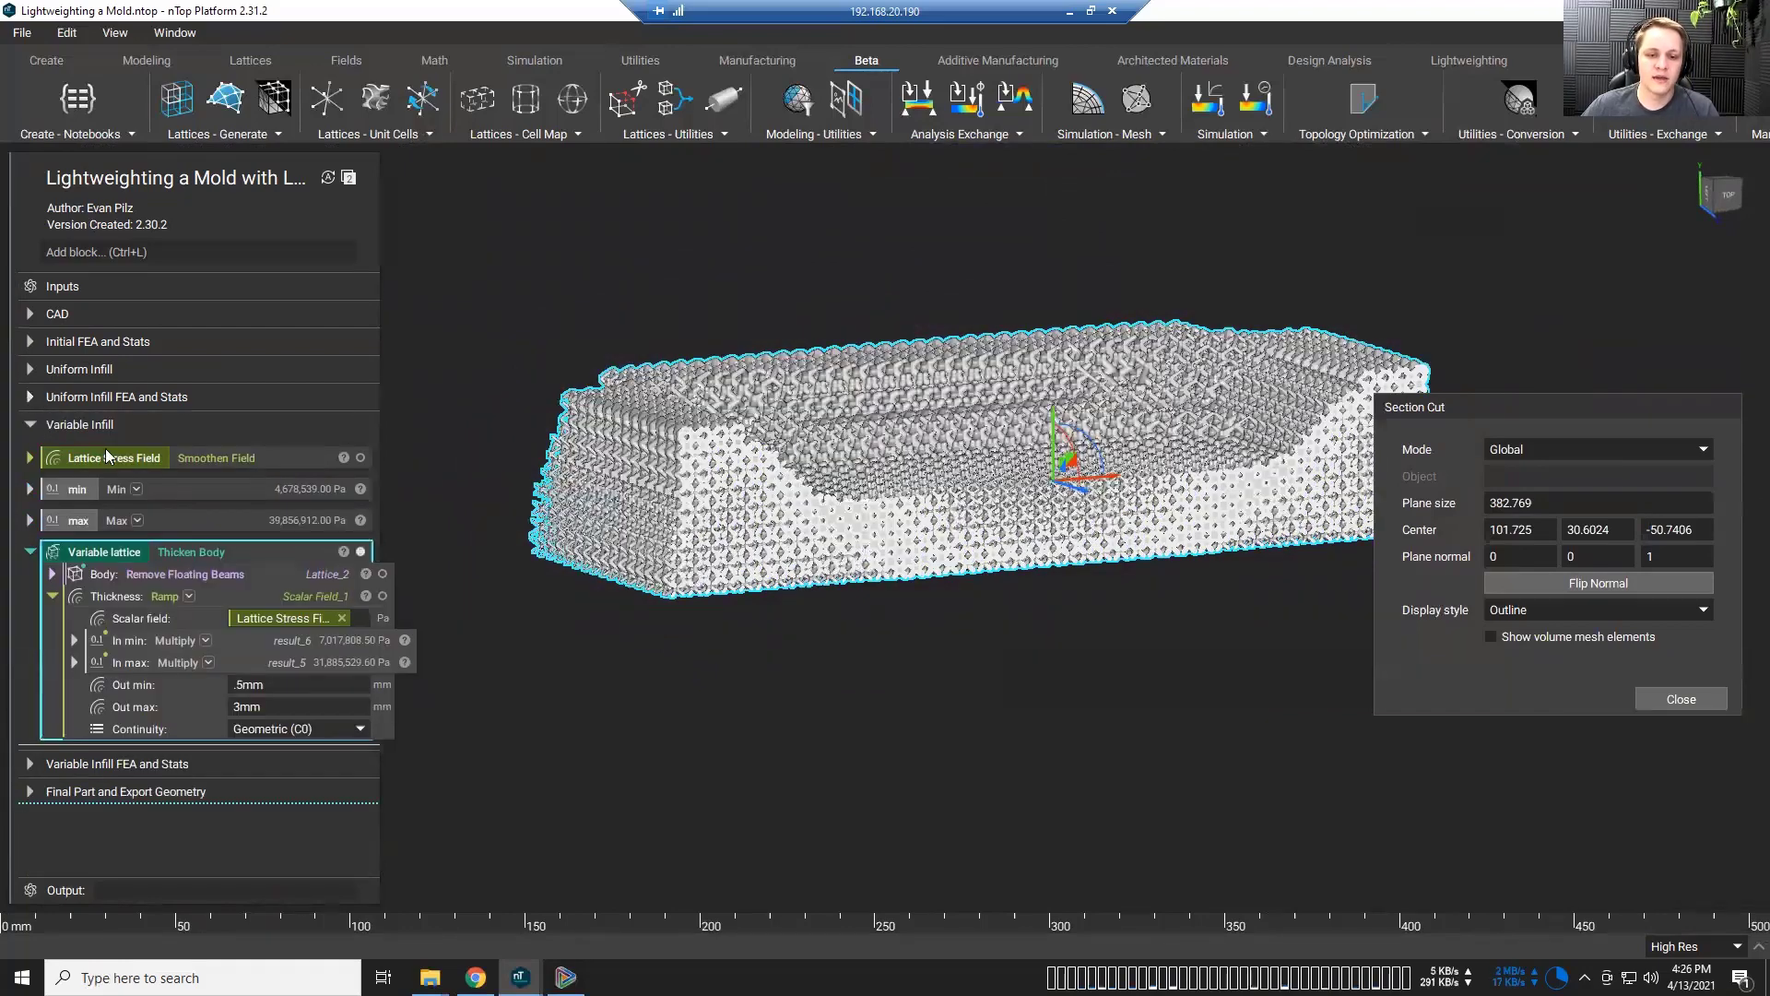
Step: Hide the Variable lattice with its section cut and open the Variable Infill FEA and Stats section
click(360, 551)
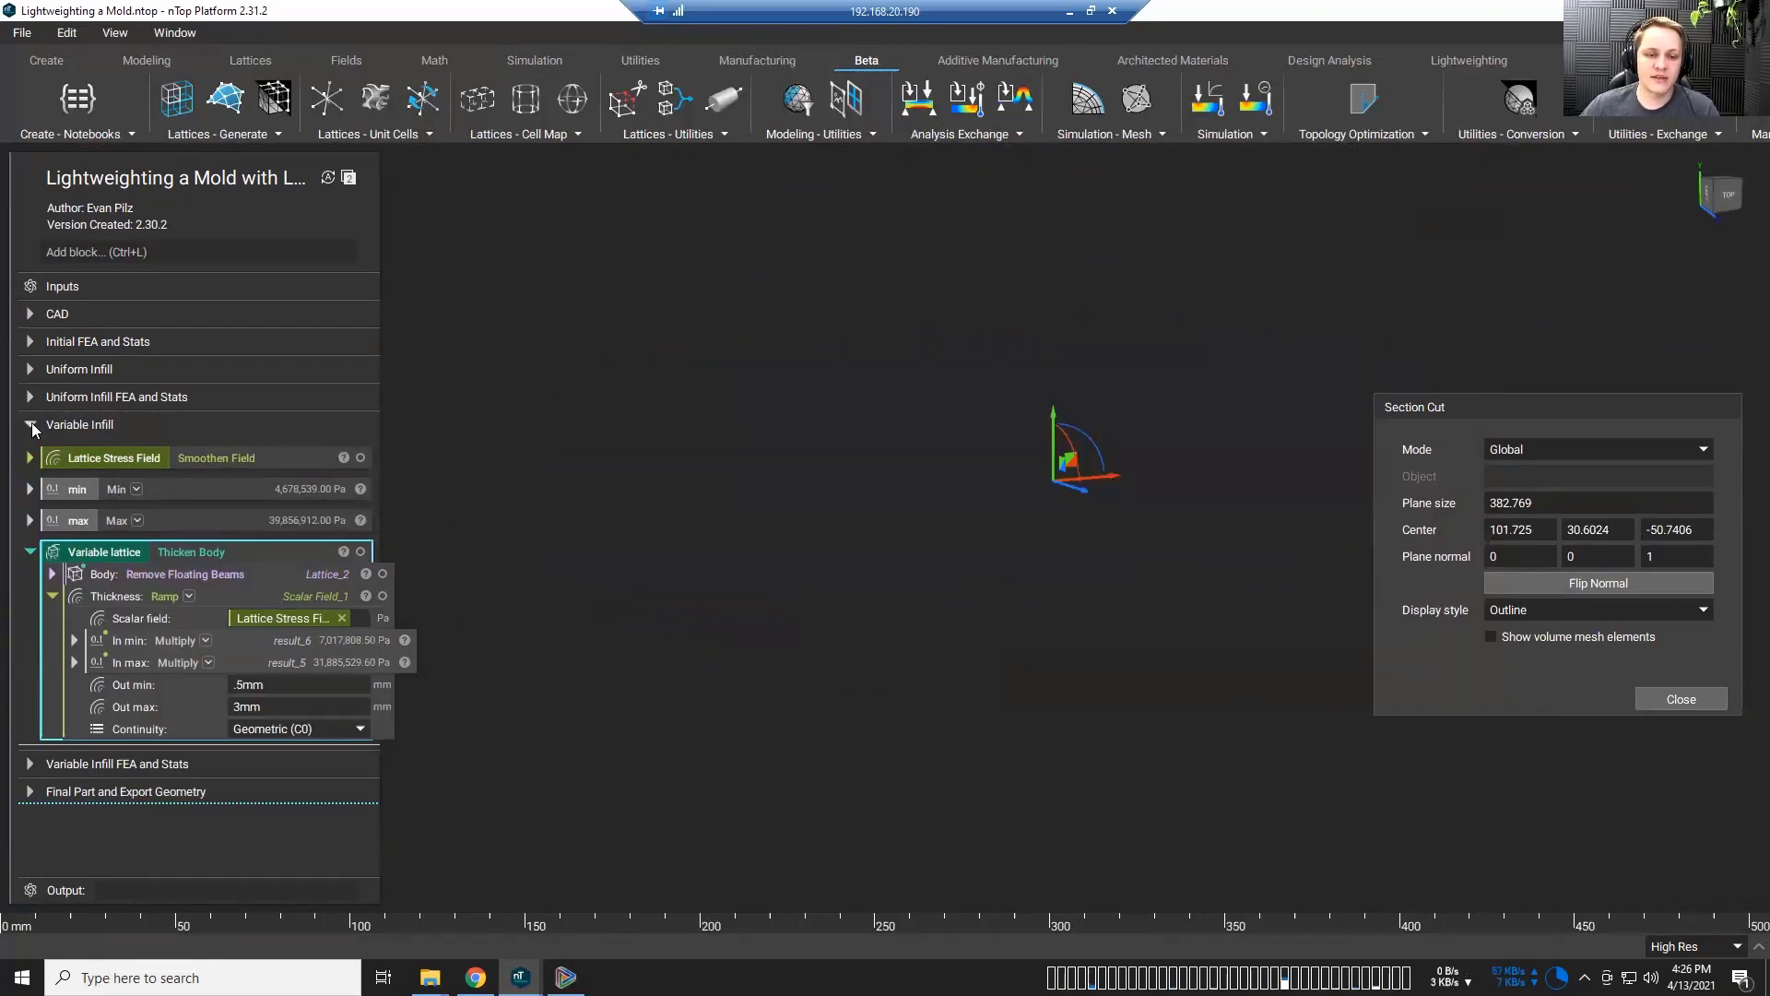
click(1669, 697)
click(30, 426)
click(29, 451)
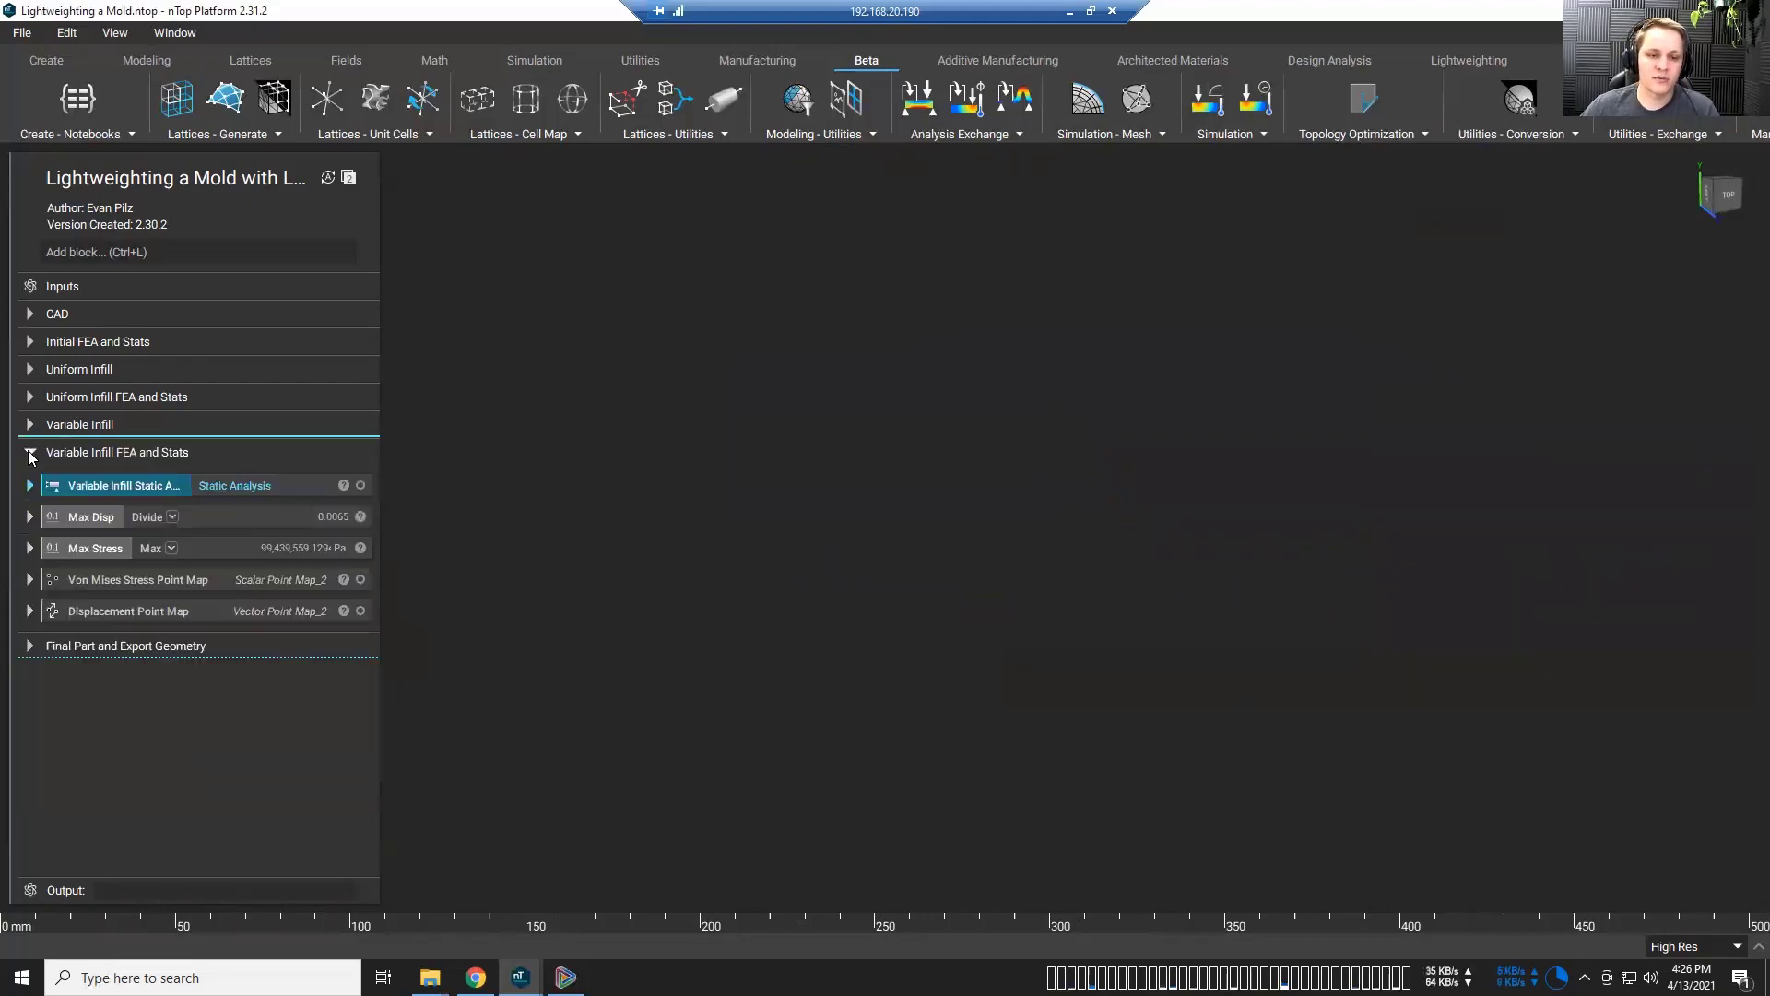
Step: Display the Variable Infill Static Analysis, inspect its displacement plot, and switch the result to Stress (Pa)
click(361, 486)
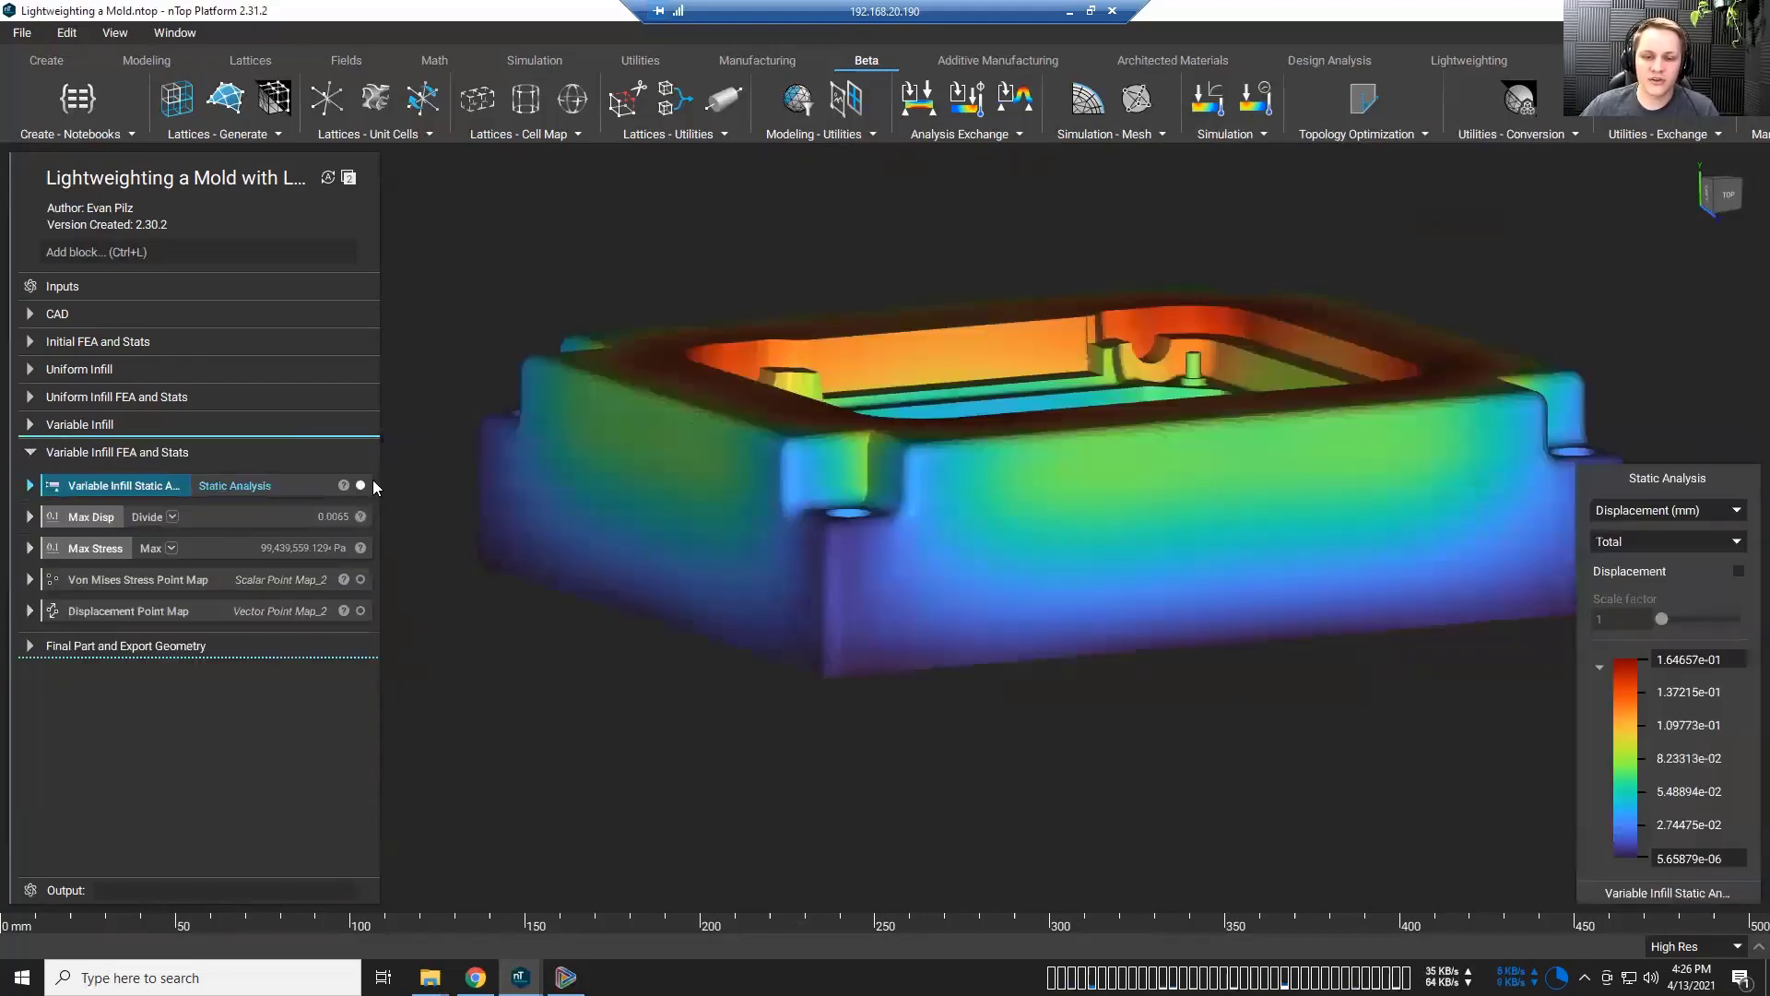
right_drag(762, 592, 767, 623)
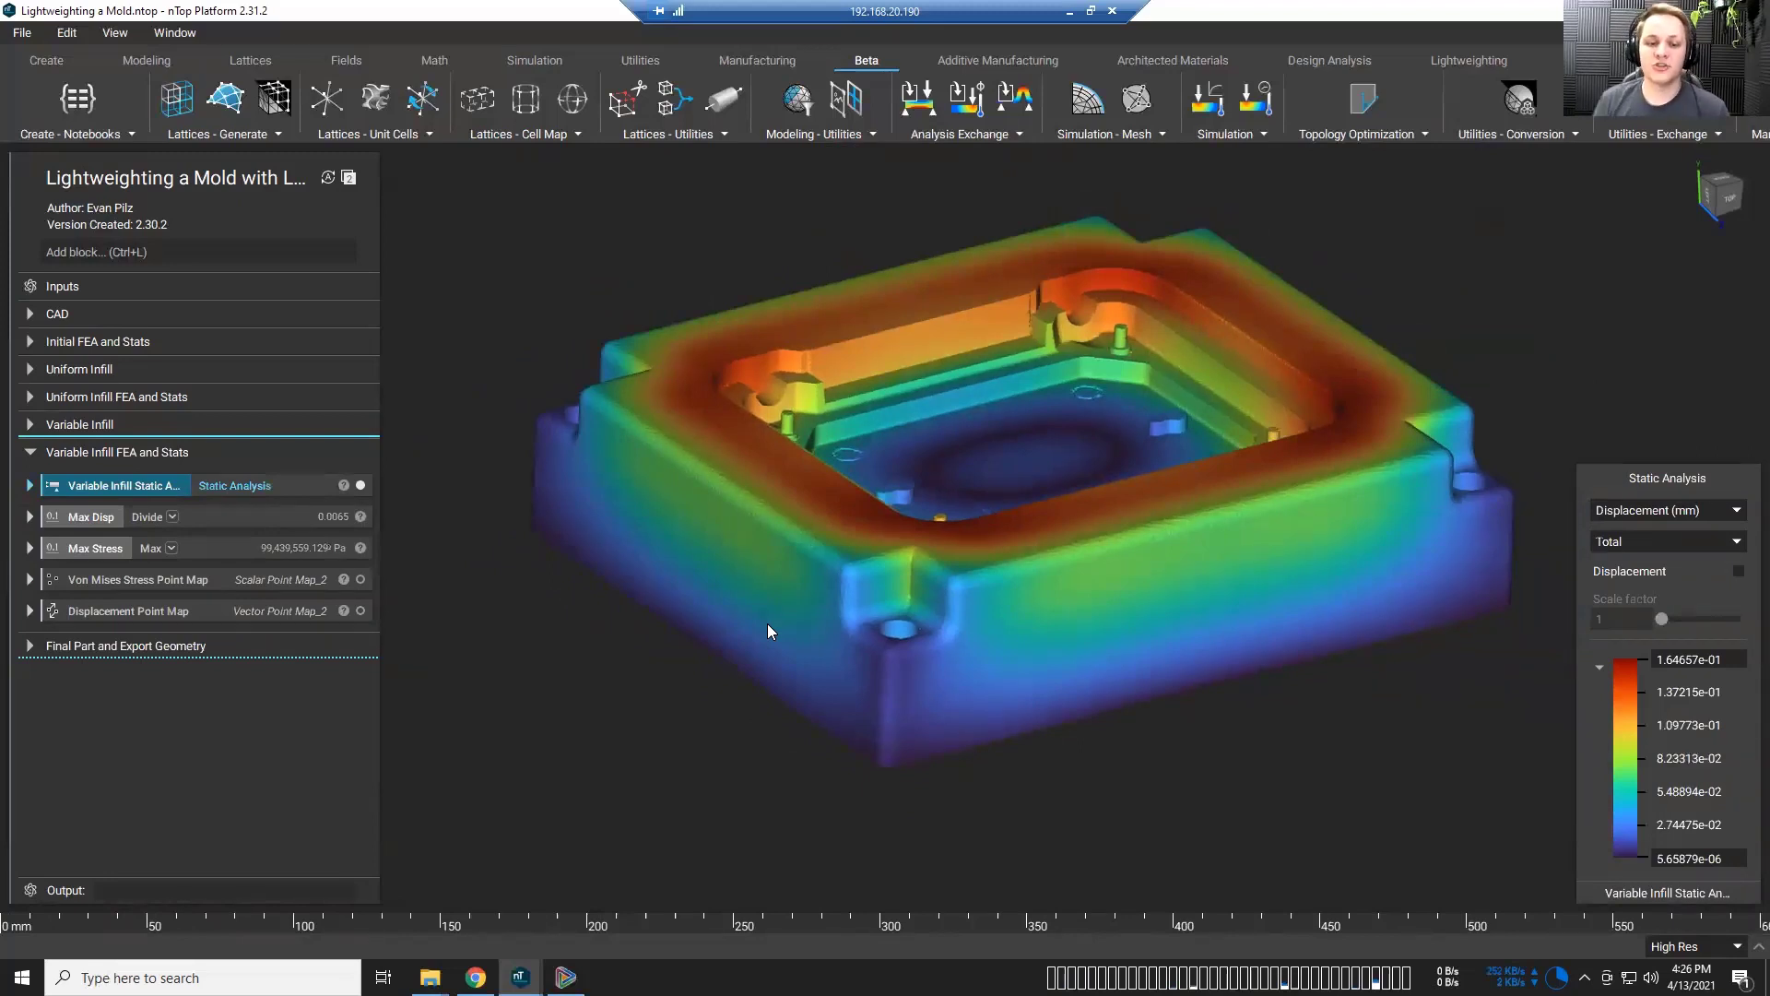
click(1656, 513)
click(1641, 561)
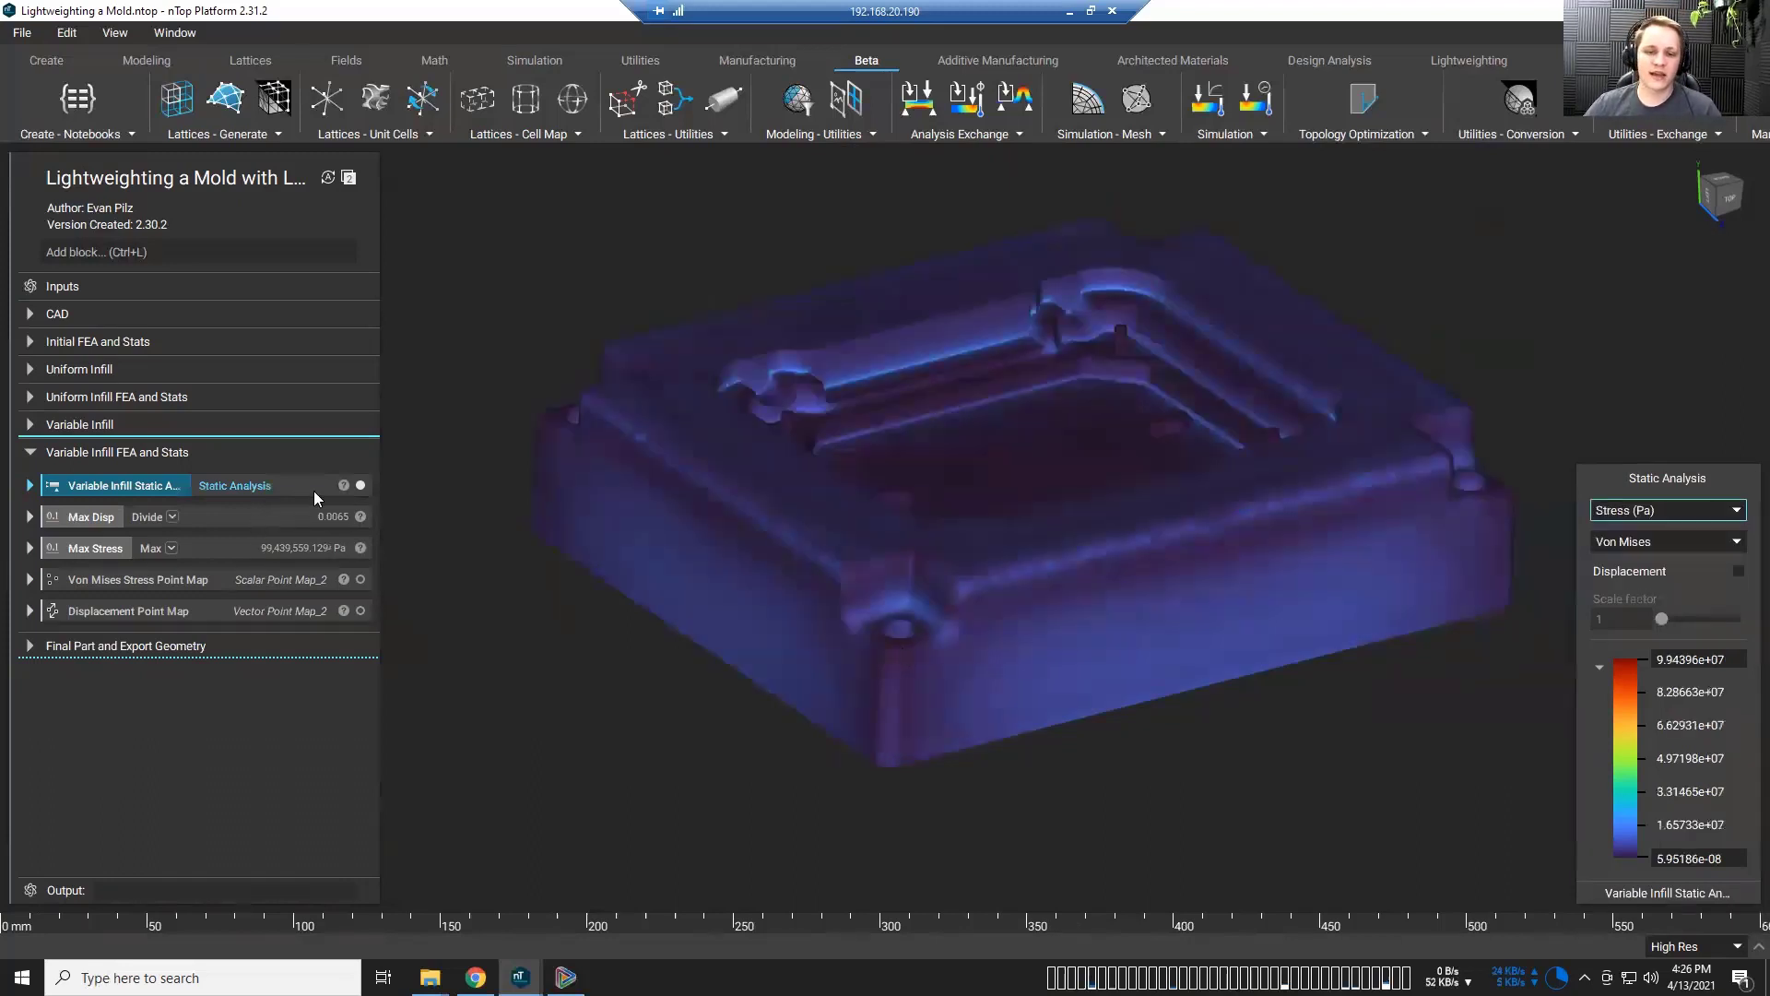
Step: Display the variable infill's Von Mises Stress Point Map instead and inspect its lattice stresses in a section cut
click(360, 485)
click(360, 579)
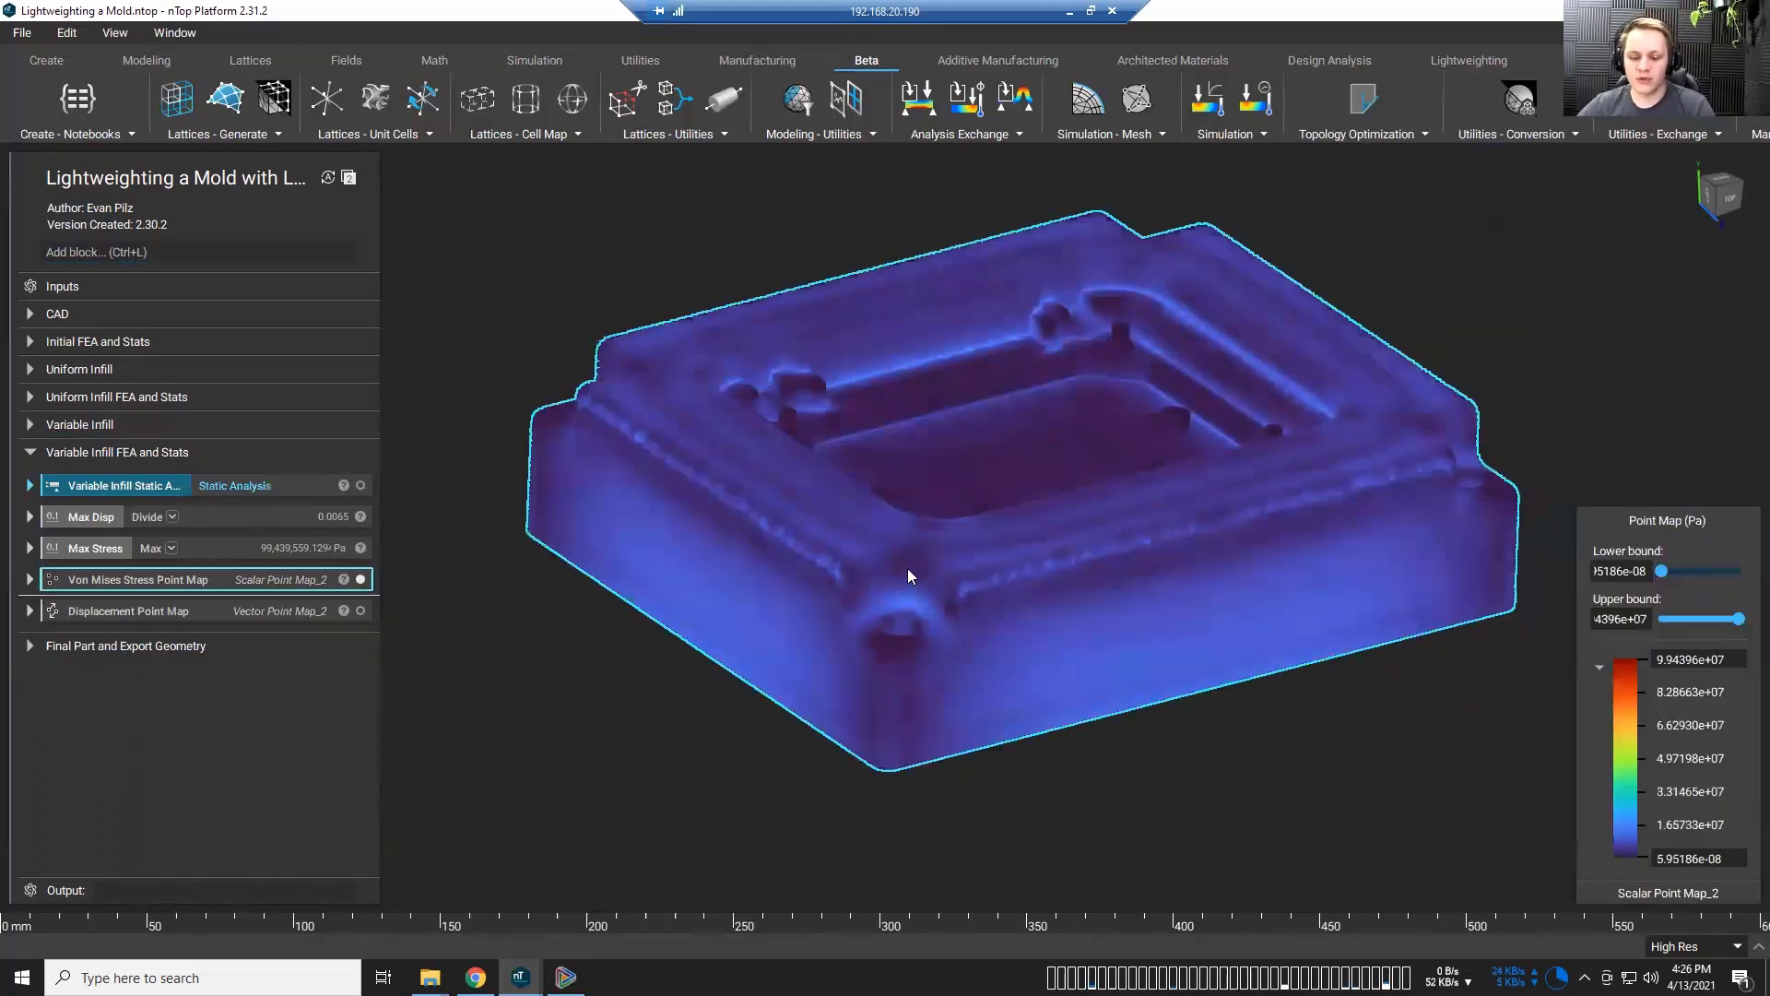
key(ctrl+shift+x)
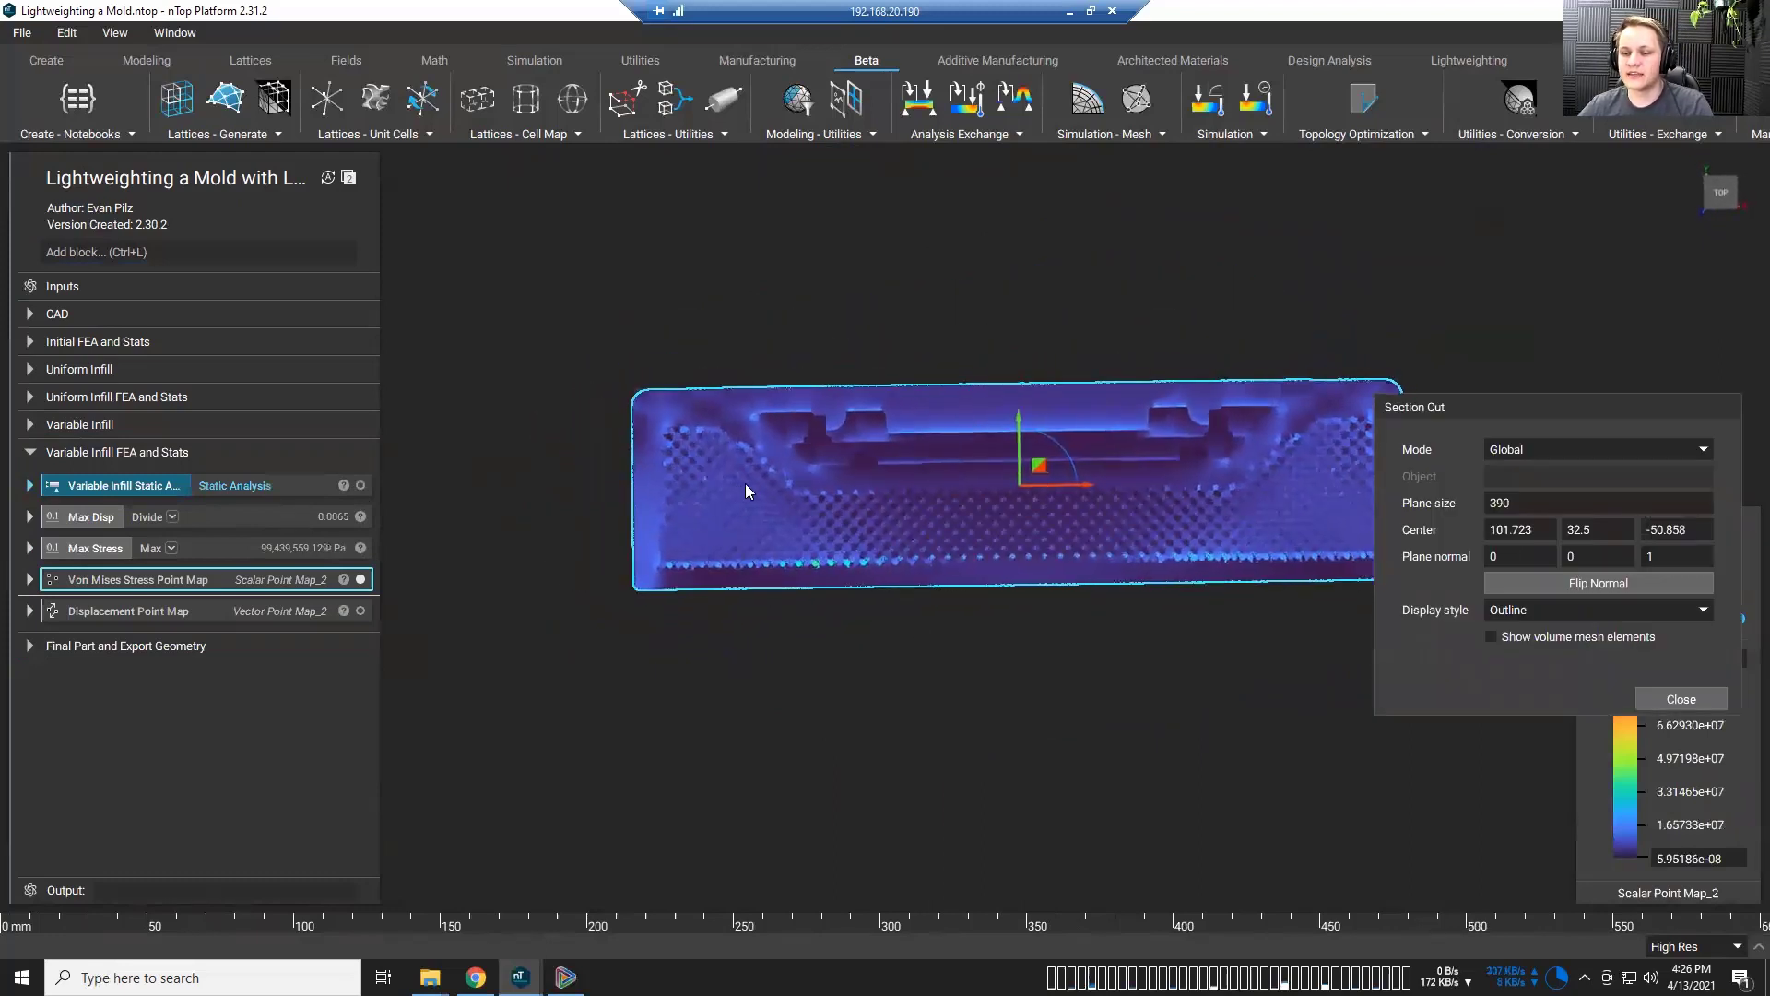
right_drag(743, 483, 821, 544)
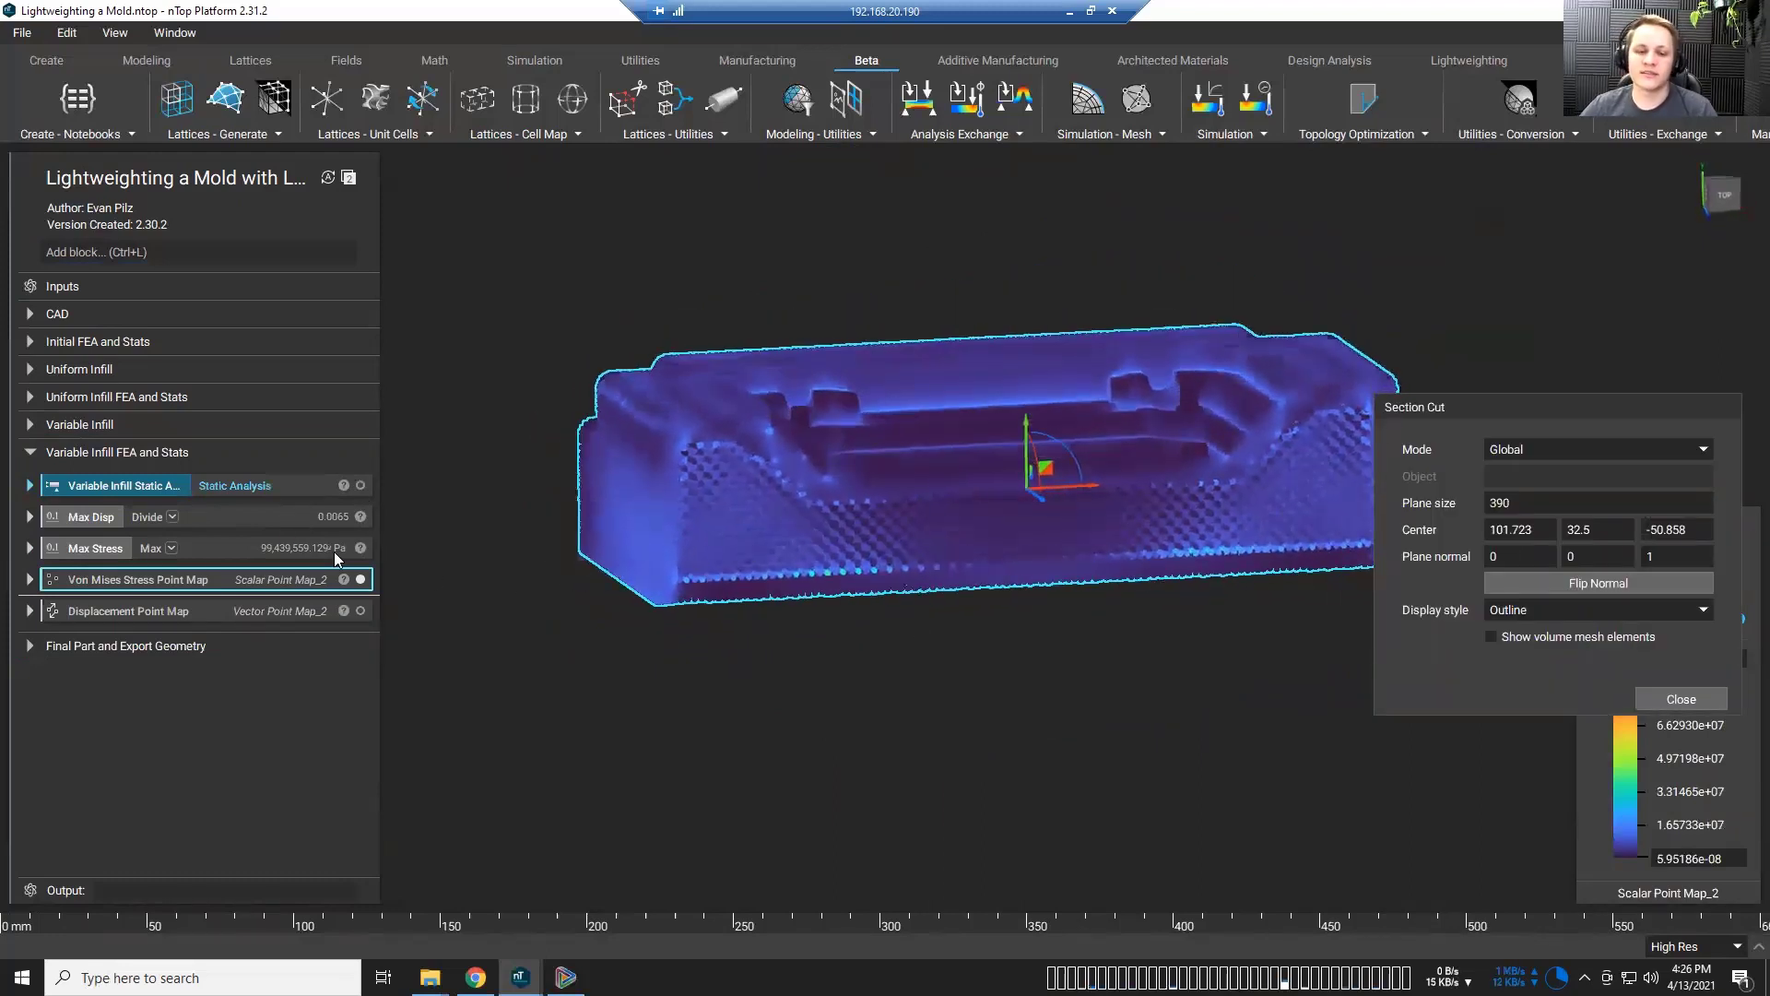
Step: Highlight the variable infill's Max Disp and Max Stress values for review, and clear the selection
click(280, 514)
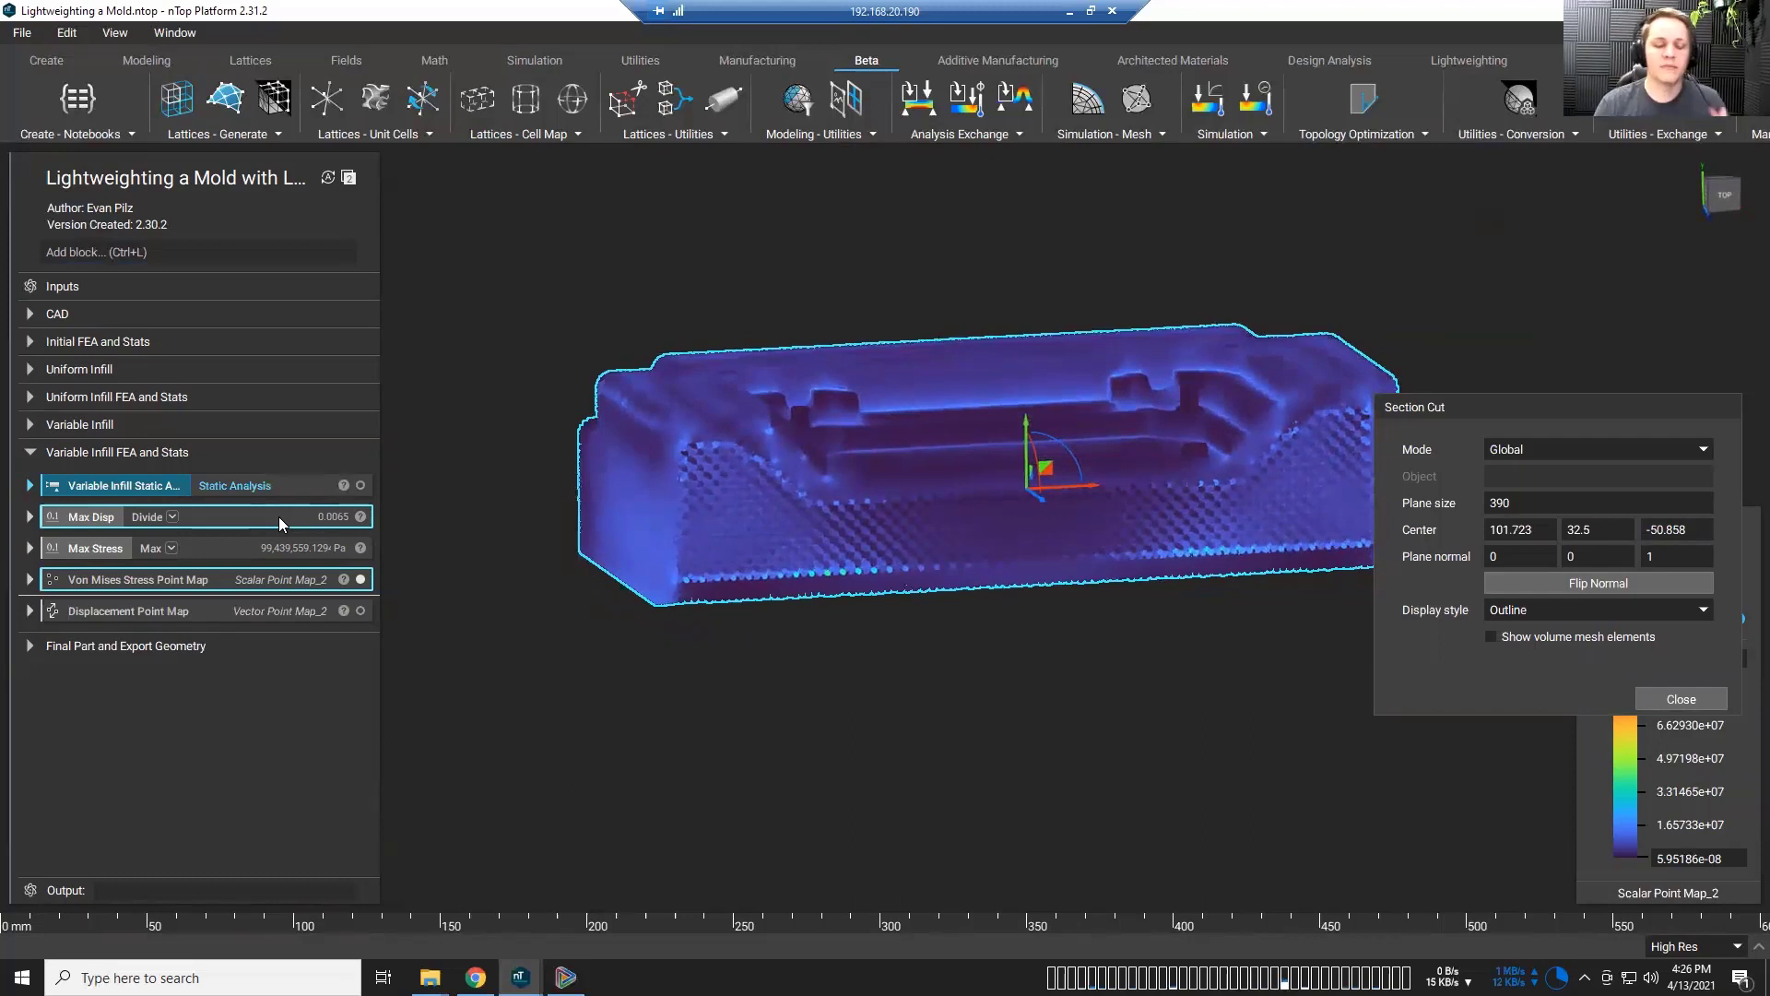
click(280, 544)
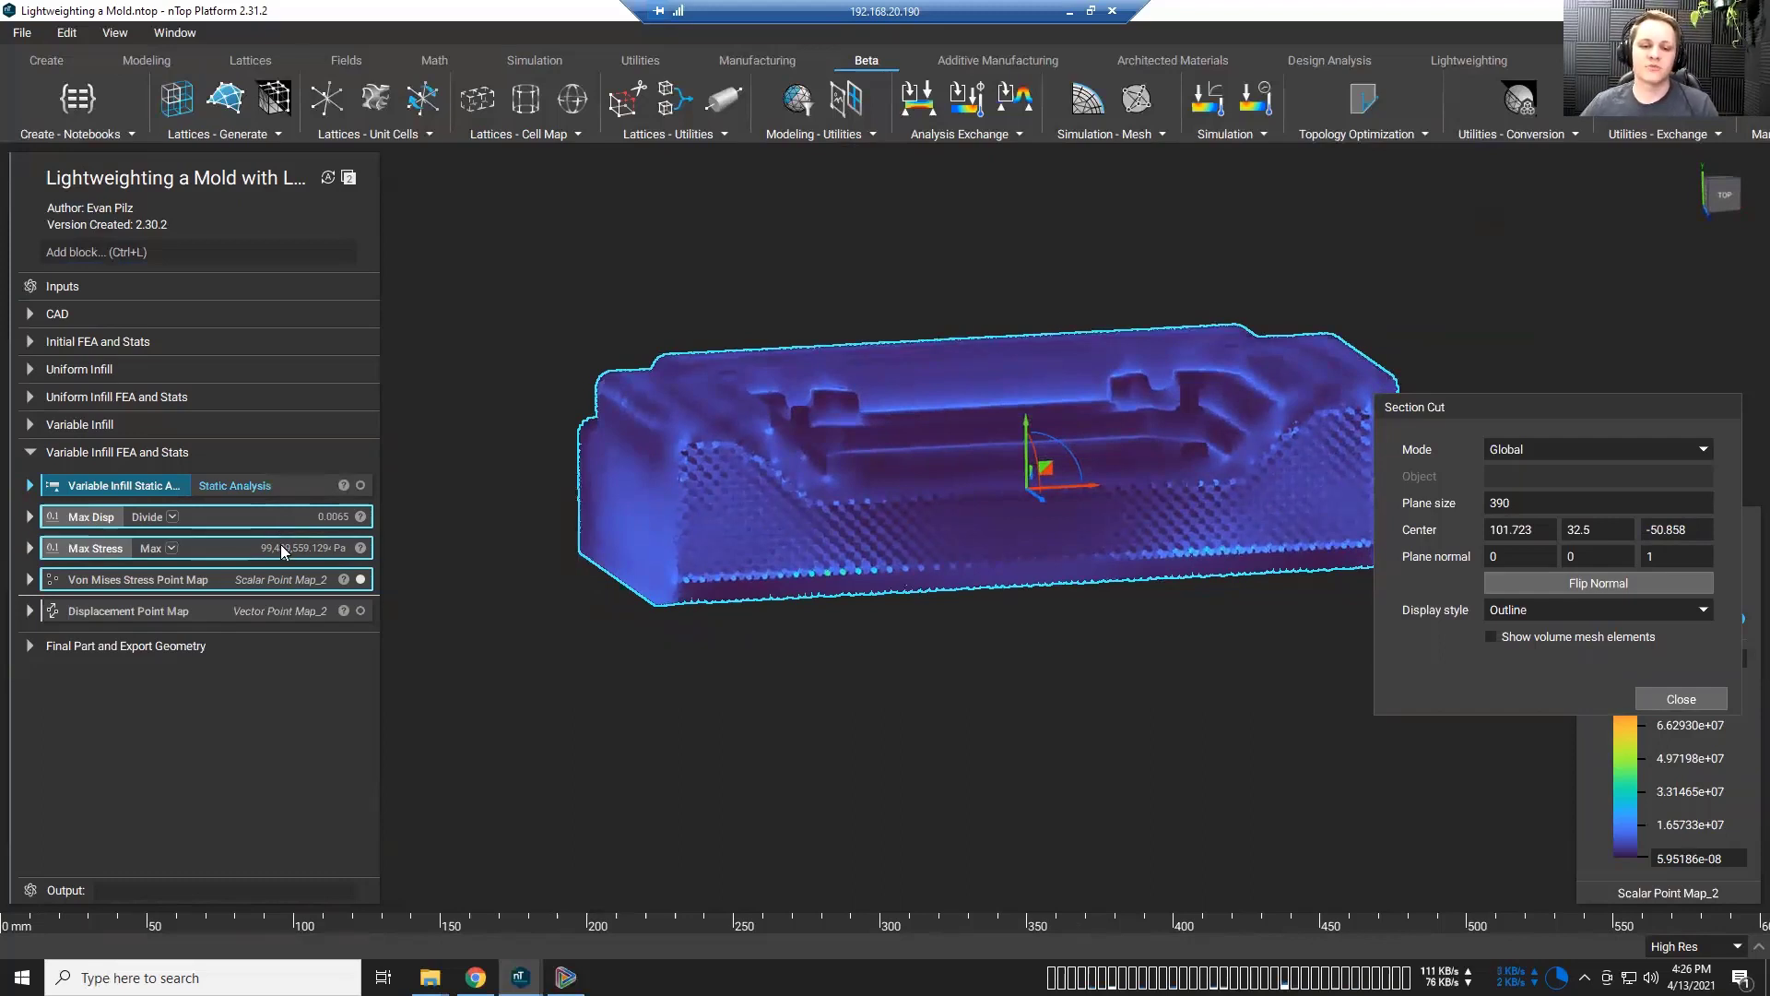
click(460, 596)
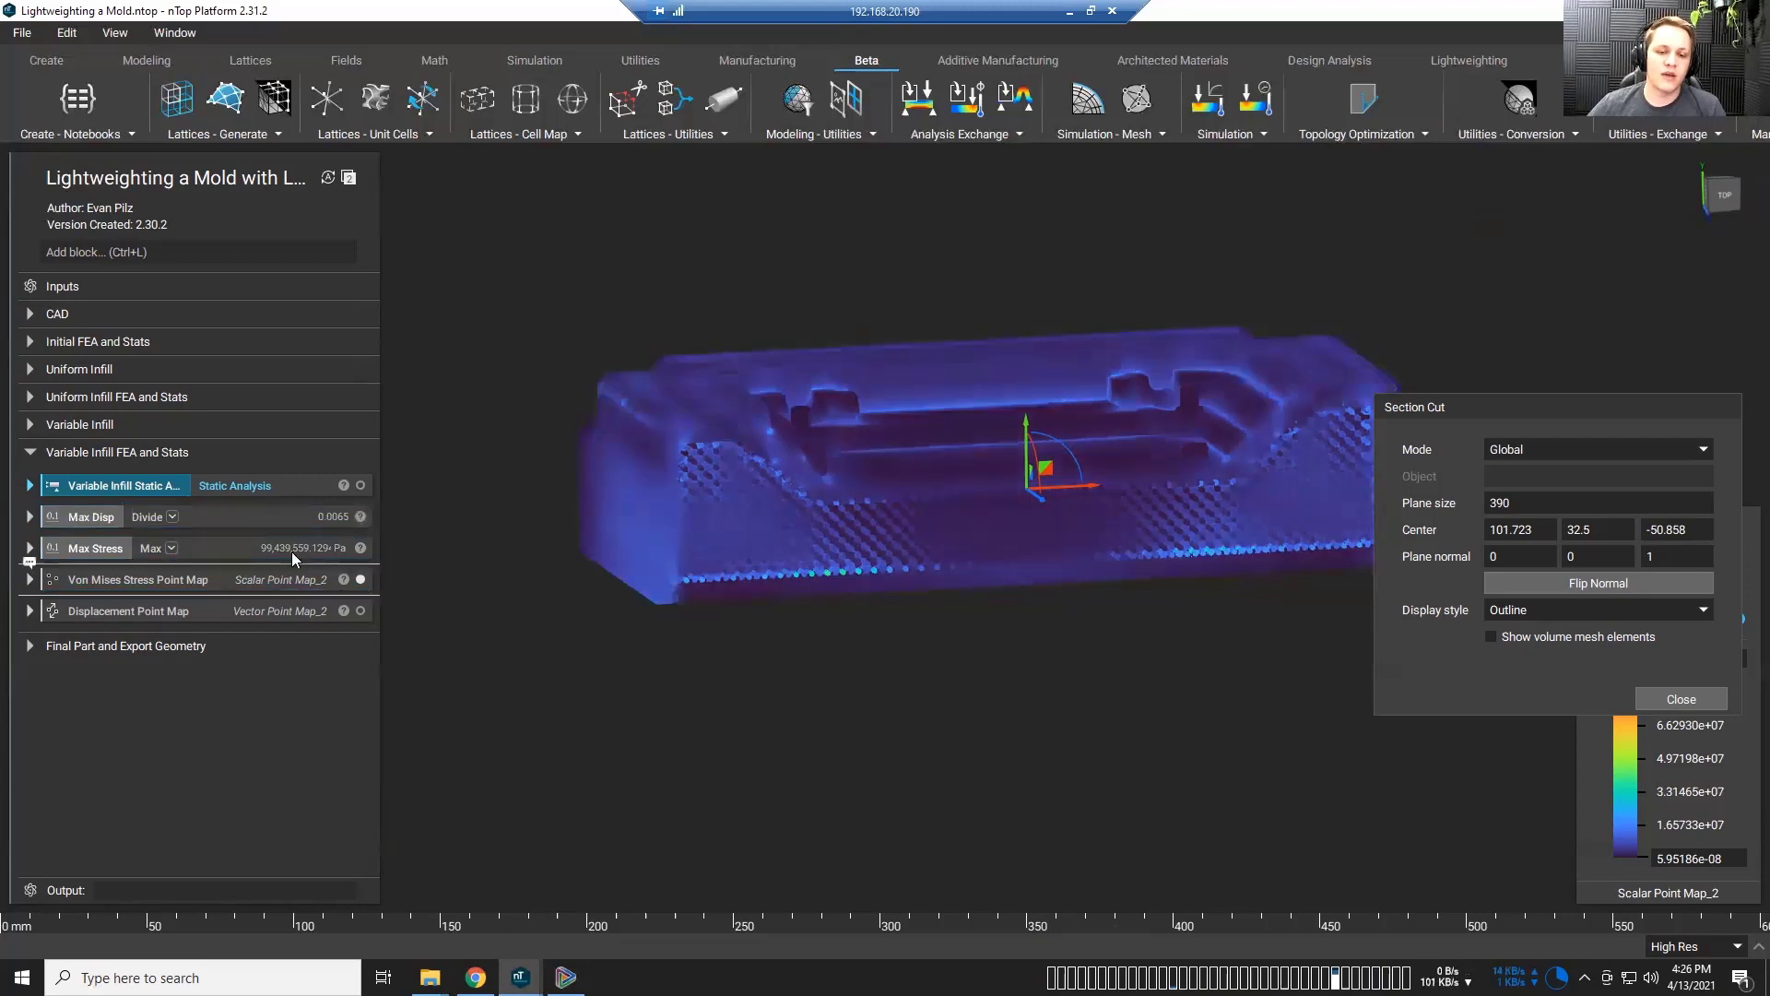
Step: Close the section cut, open the Final Part and Export Geometry section, and collapse Variable Infill FEA and Stats
click(481, 622)
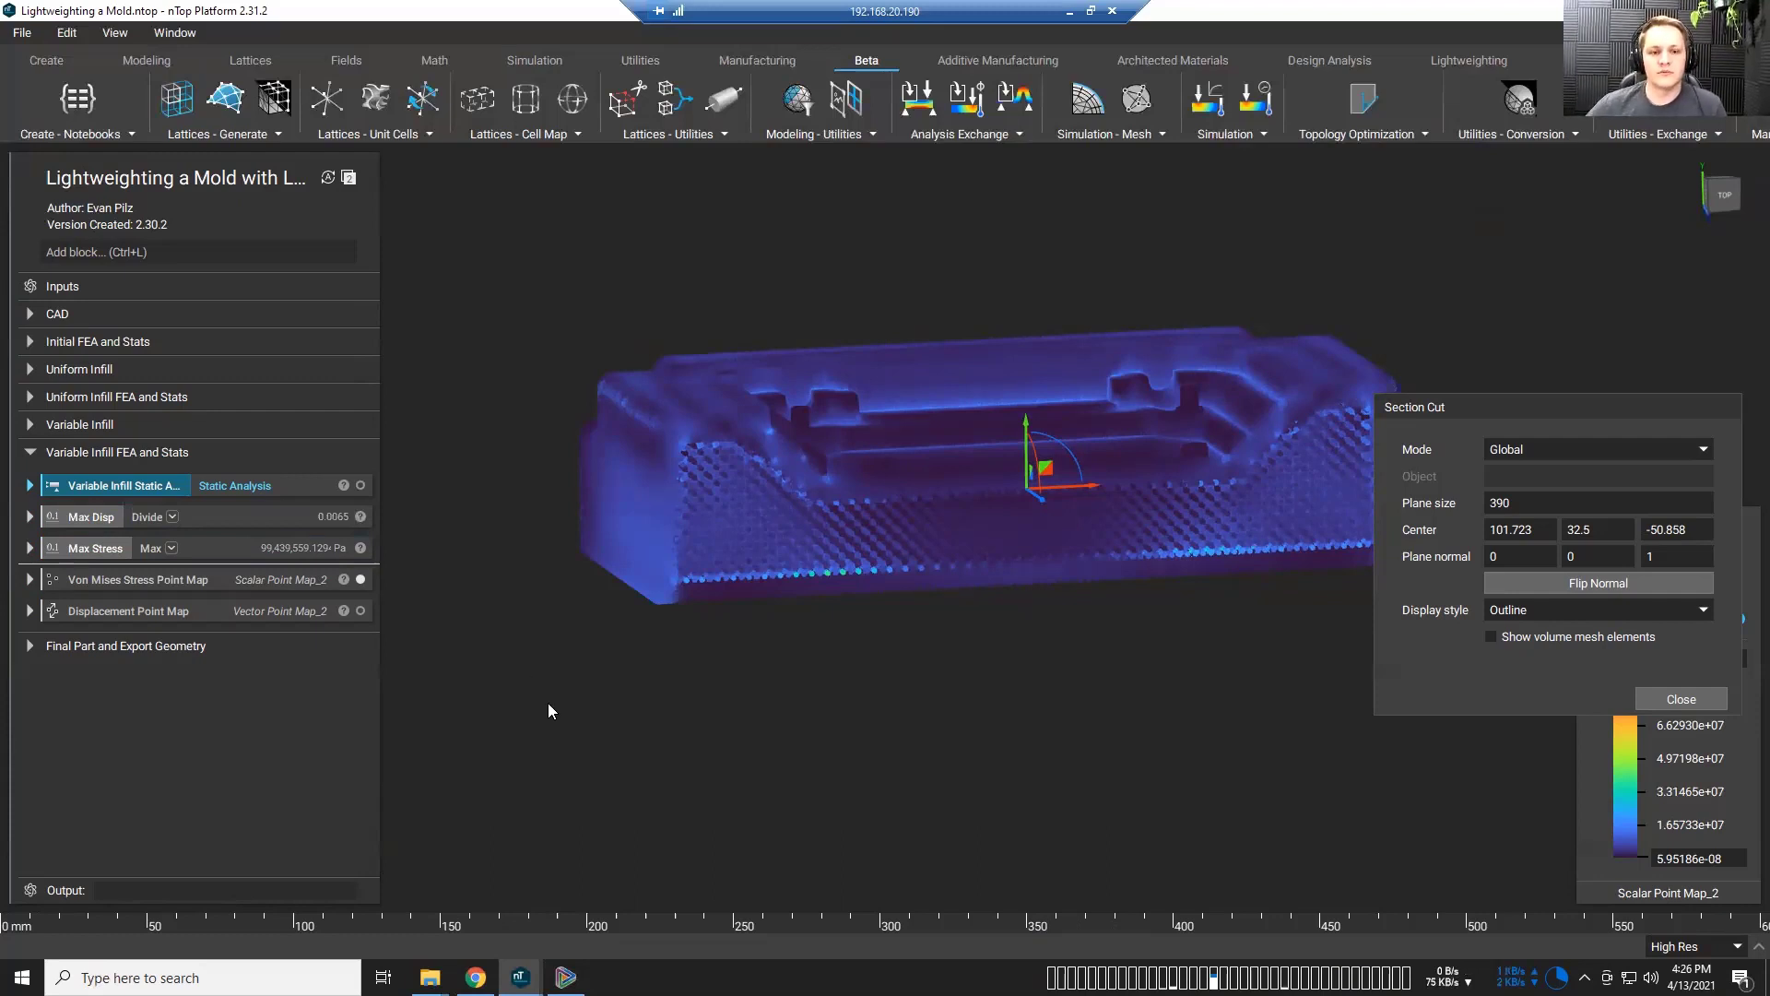
right_drag(564, 684, 617, 699)
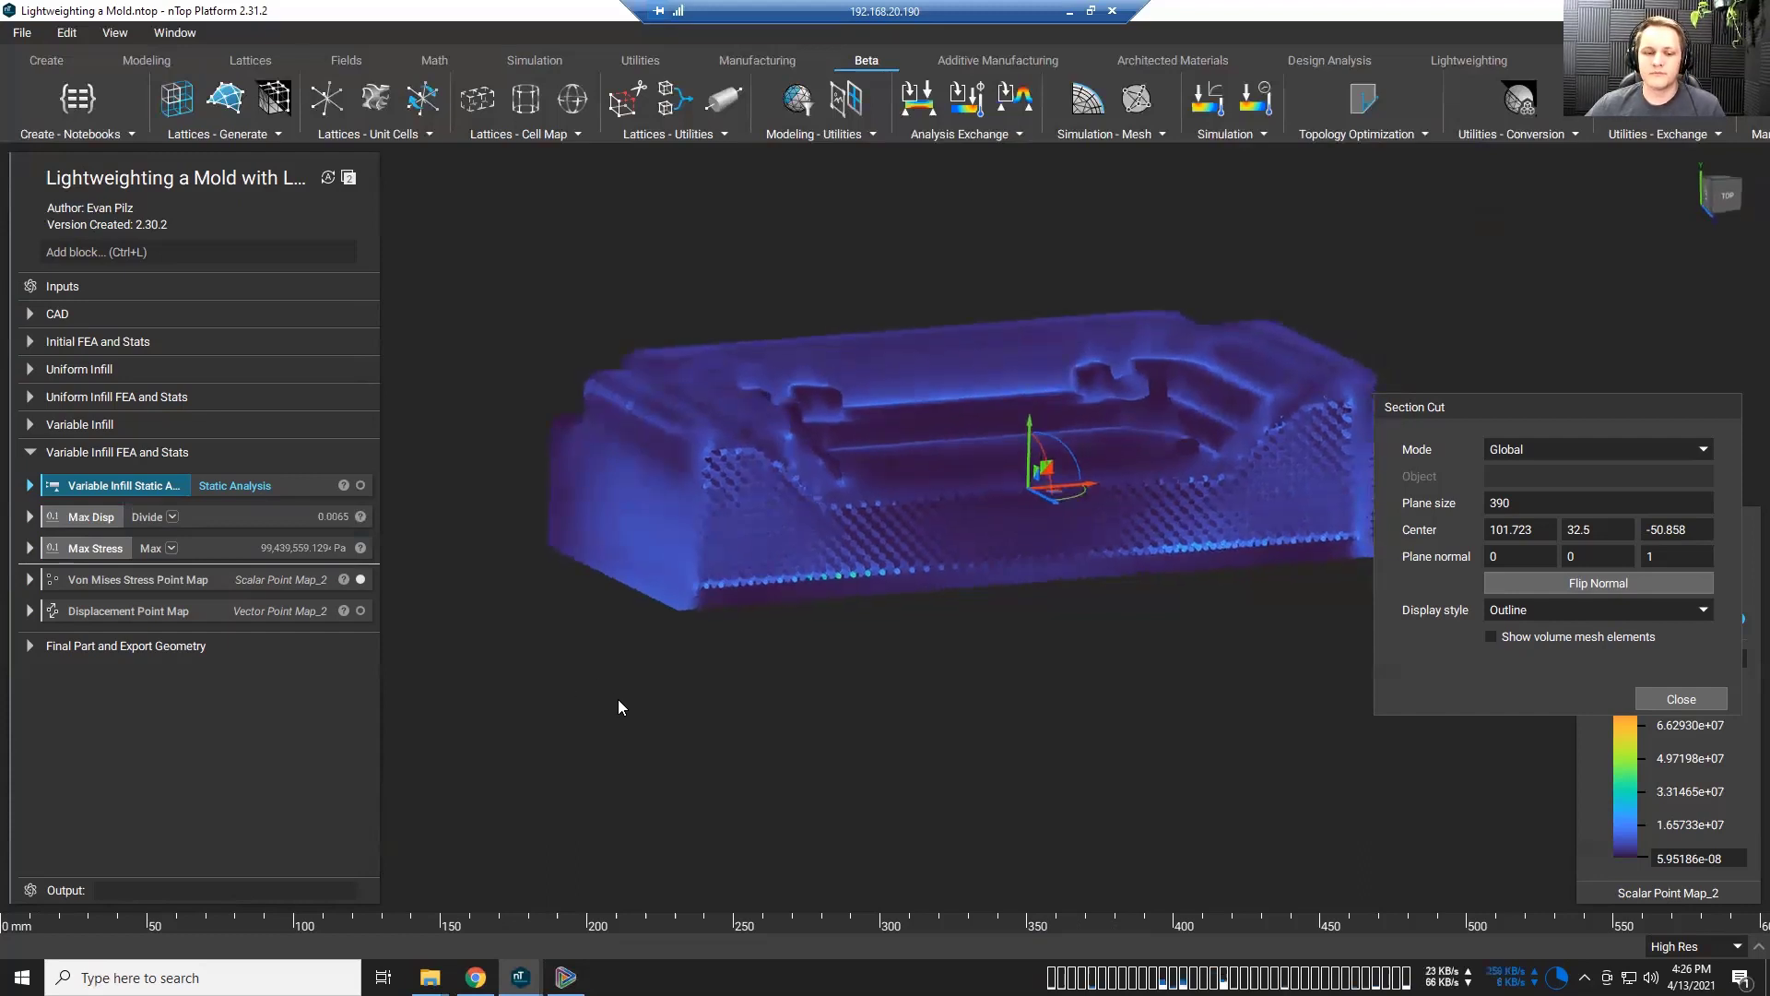
click(1716, 701)
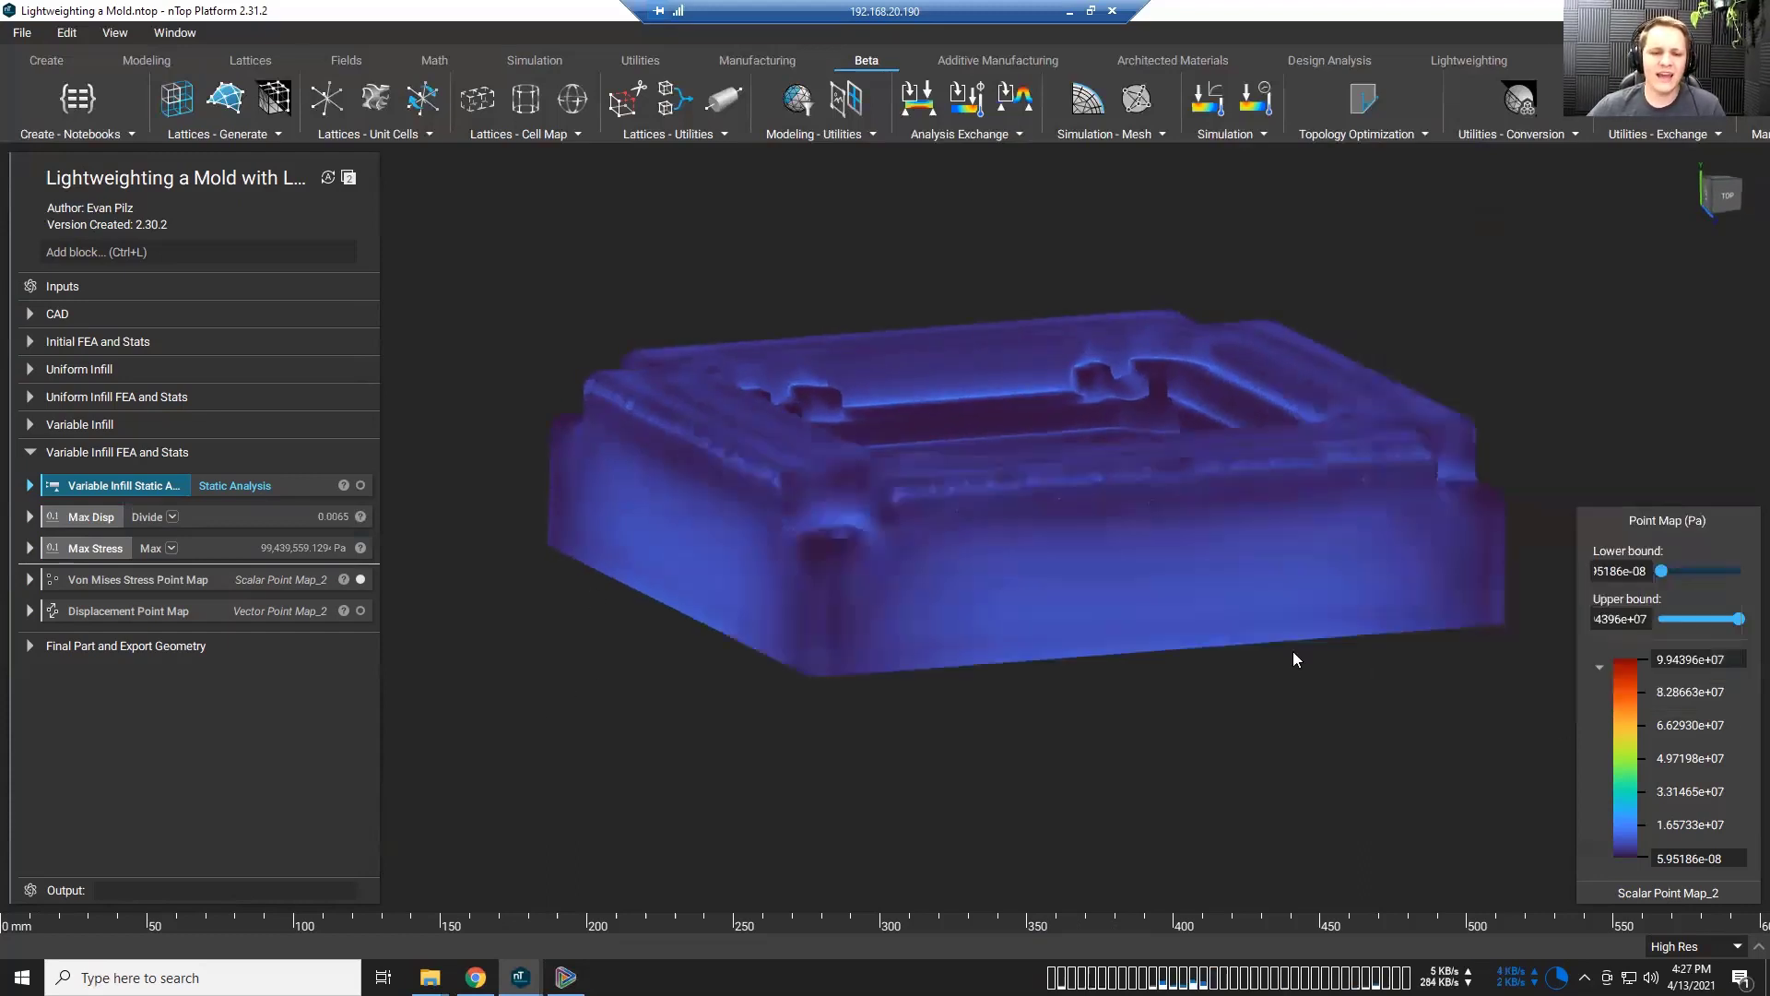
click(30, 646)
click(30, 452)
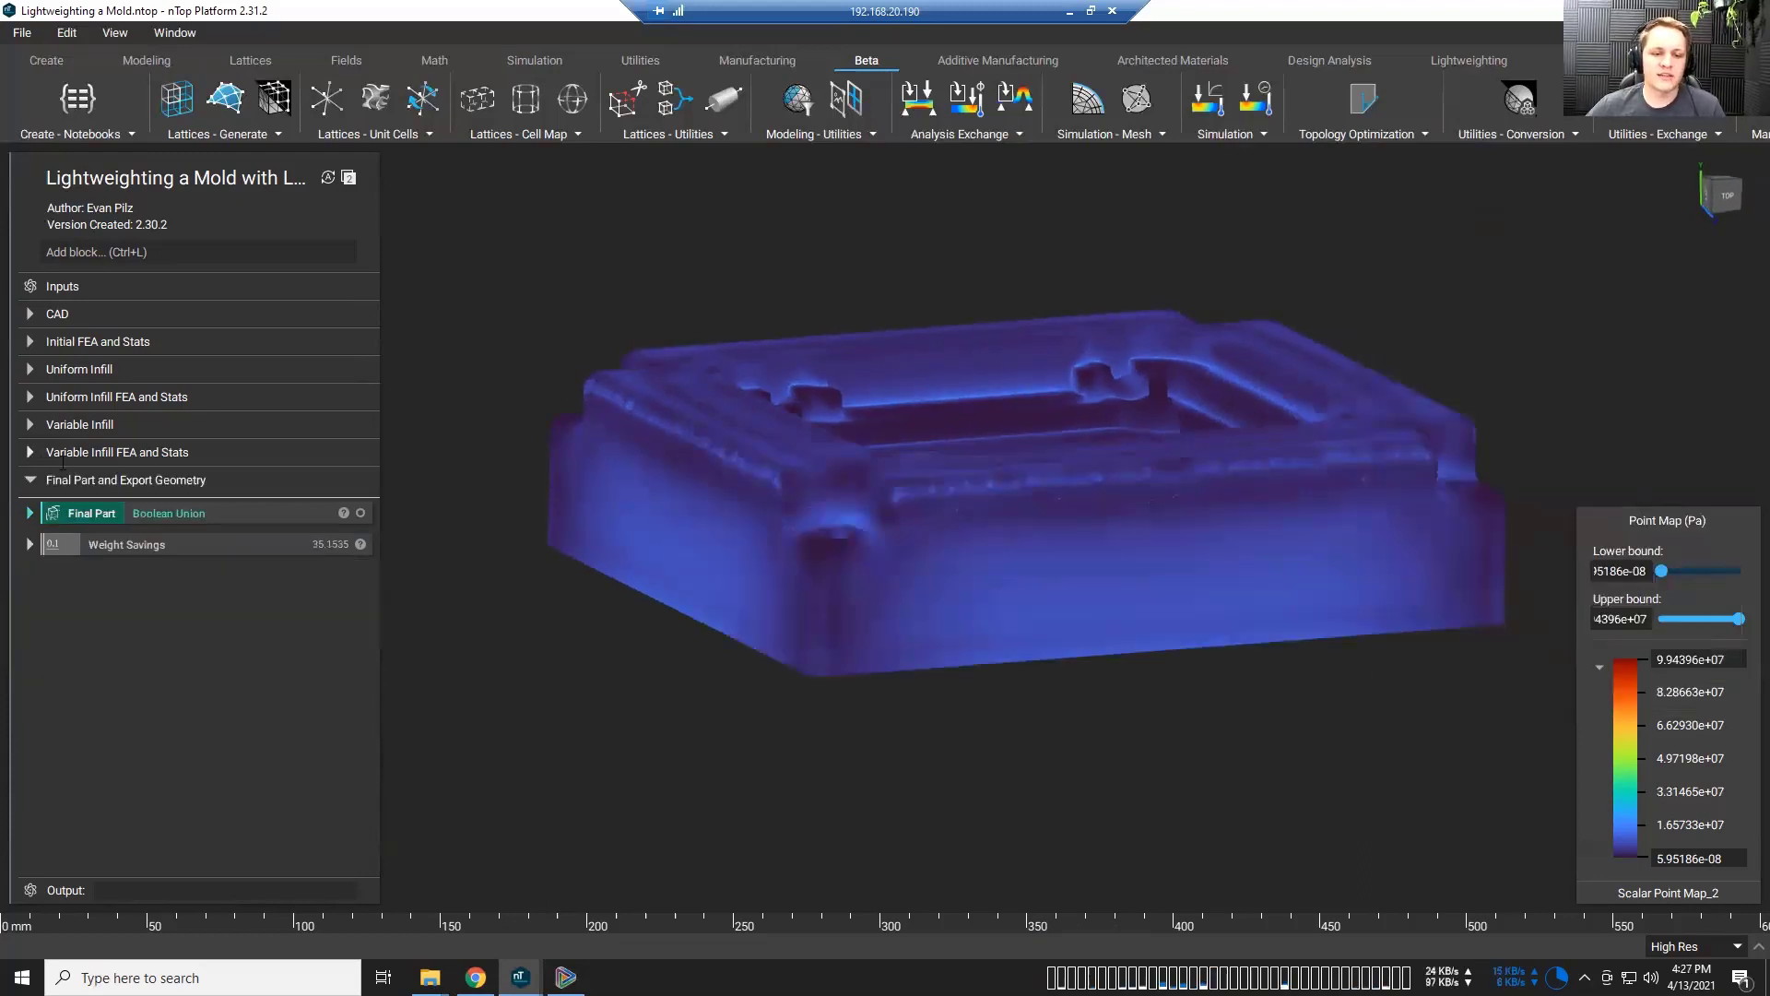
Step: Display the Final Part and inspect its lattice-filled interior in a section cut
click(323, 507)
right_drag(806, 542, 844, 576)
key(ctrl+shift+x)
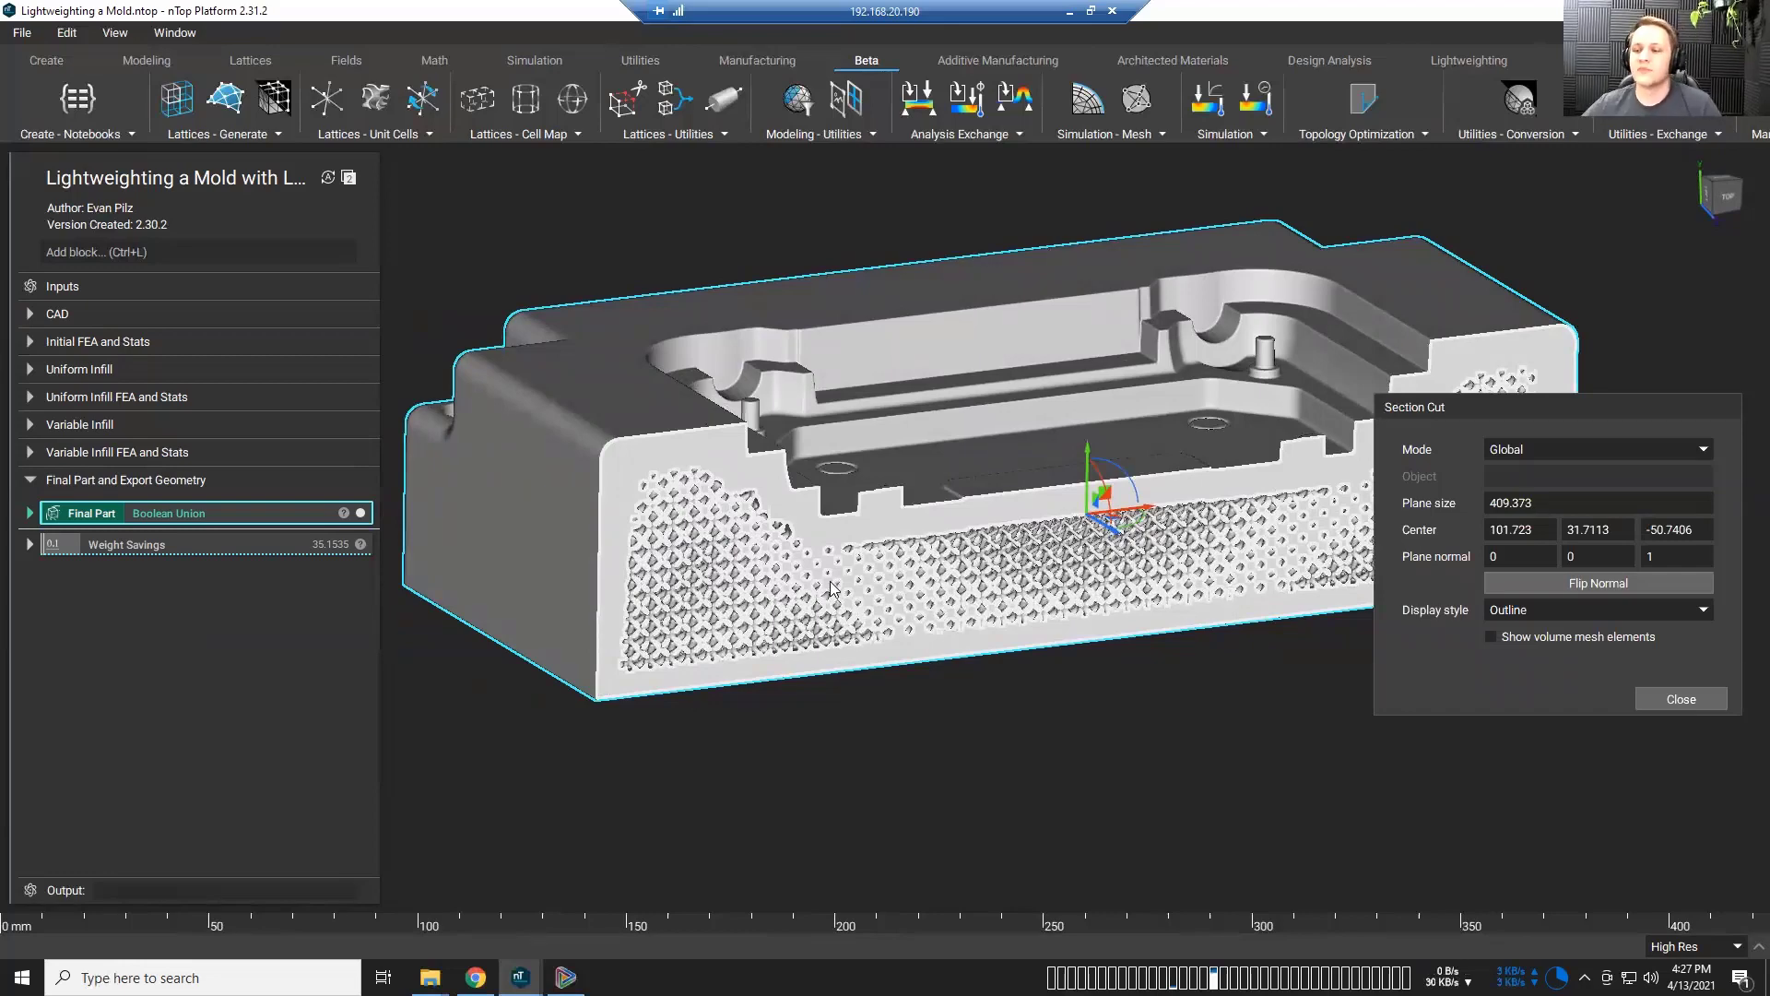
right_drag(872, 587, 885, 590)
drag(1521, 406, 1623, 136)
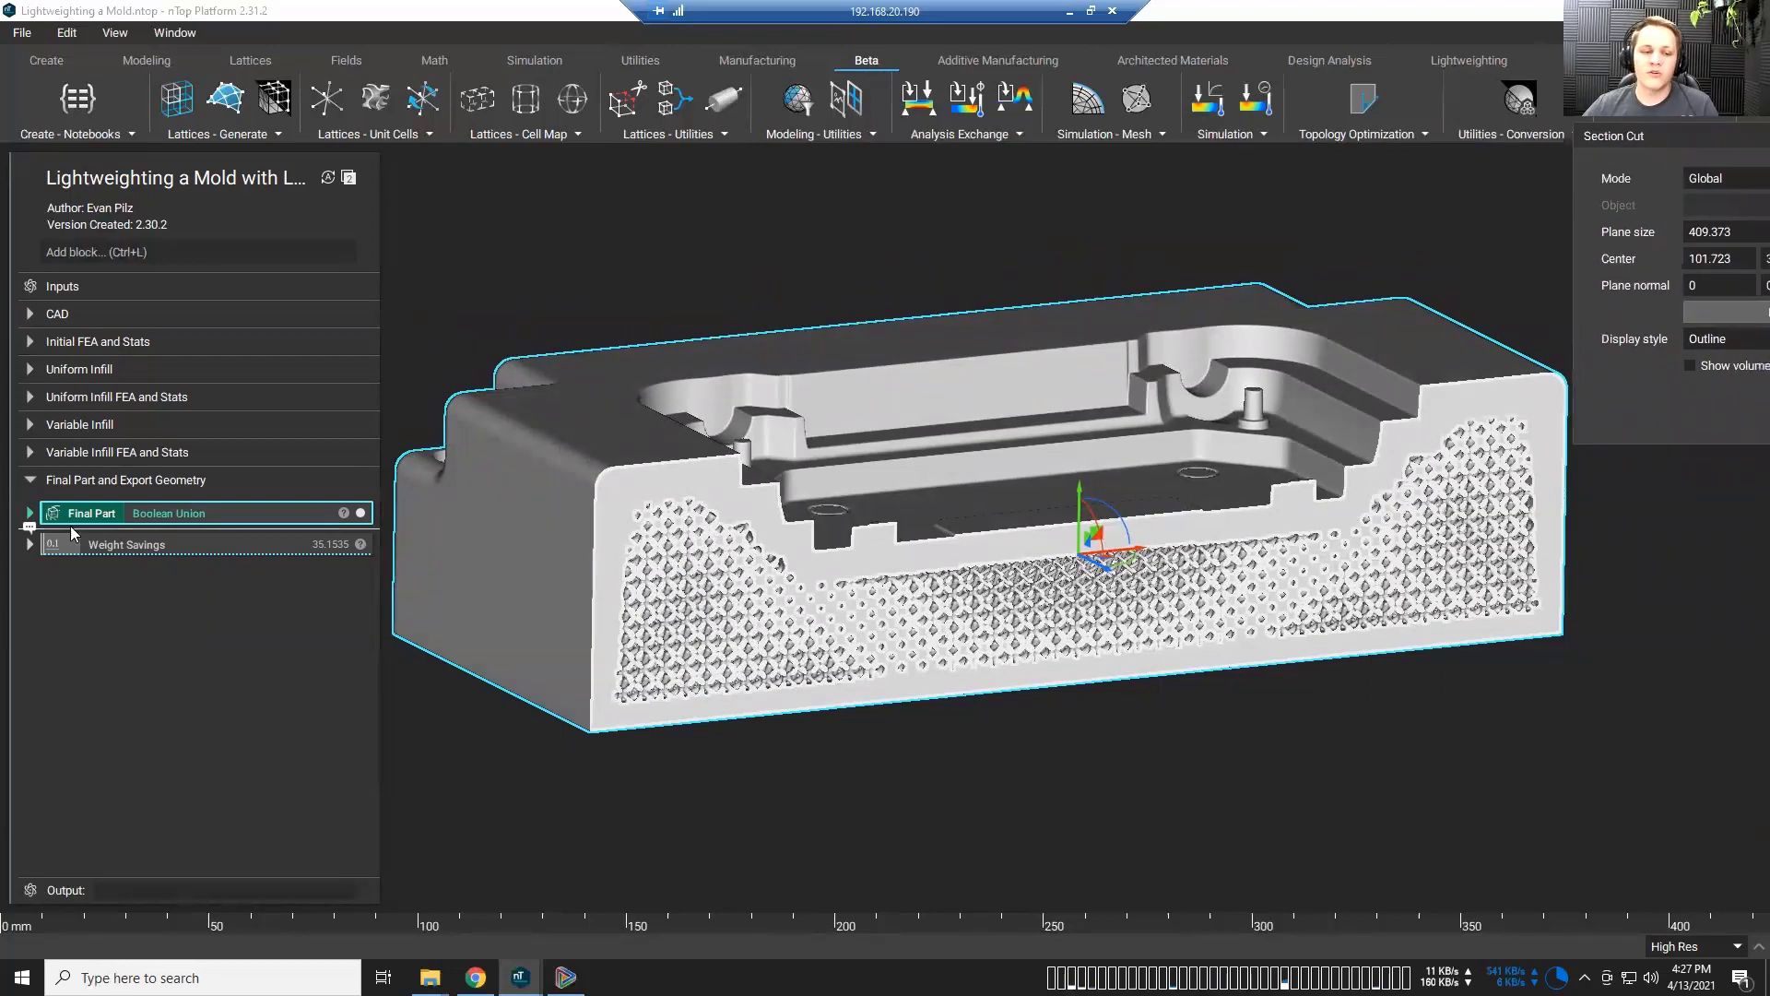
Step: Expand the Final Part's Boolean Union and its Blend radius ramp, and examine the blends between lattice and shell up close
click(30, 512)
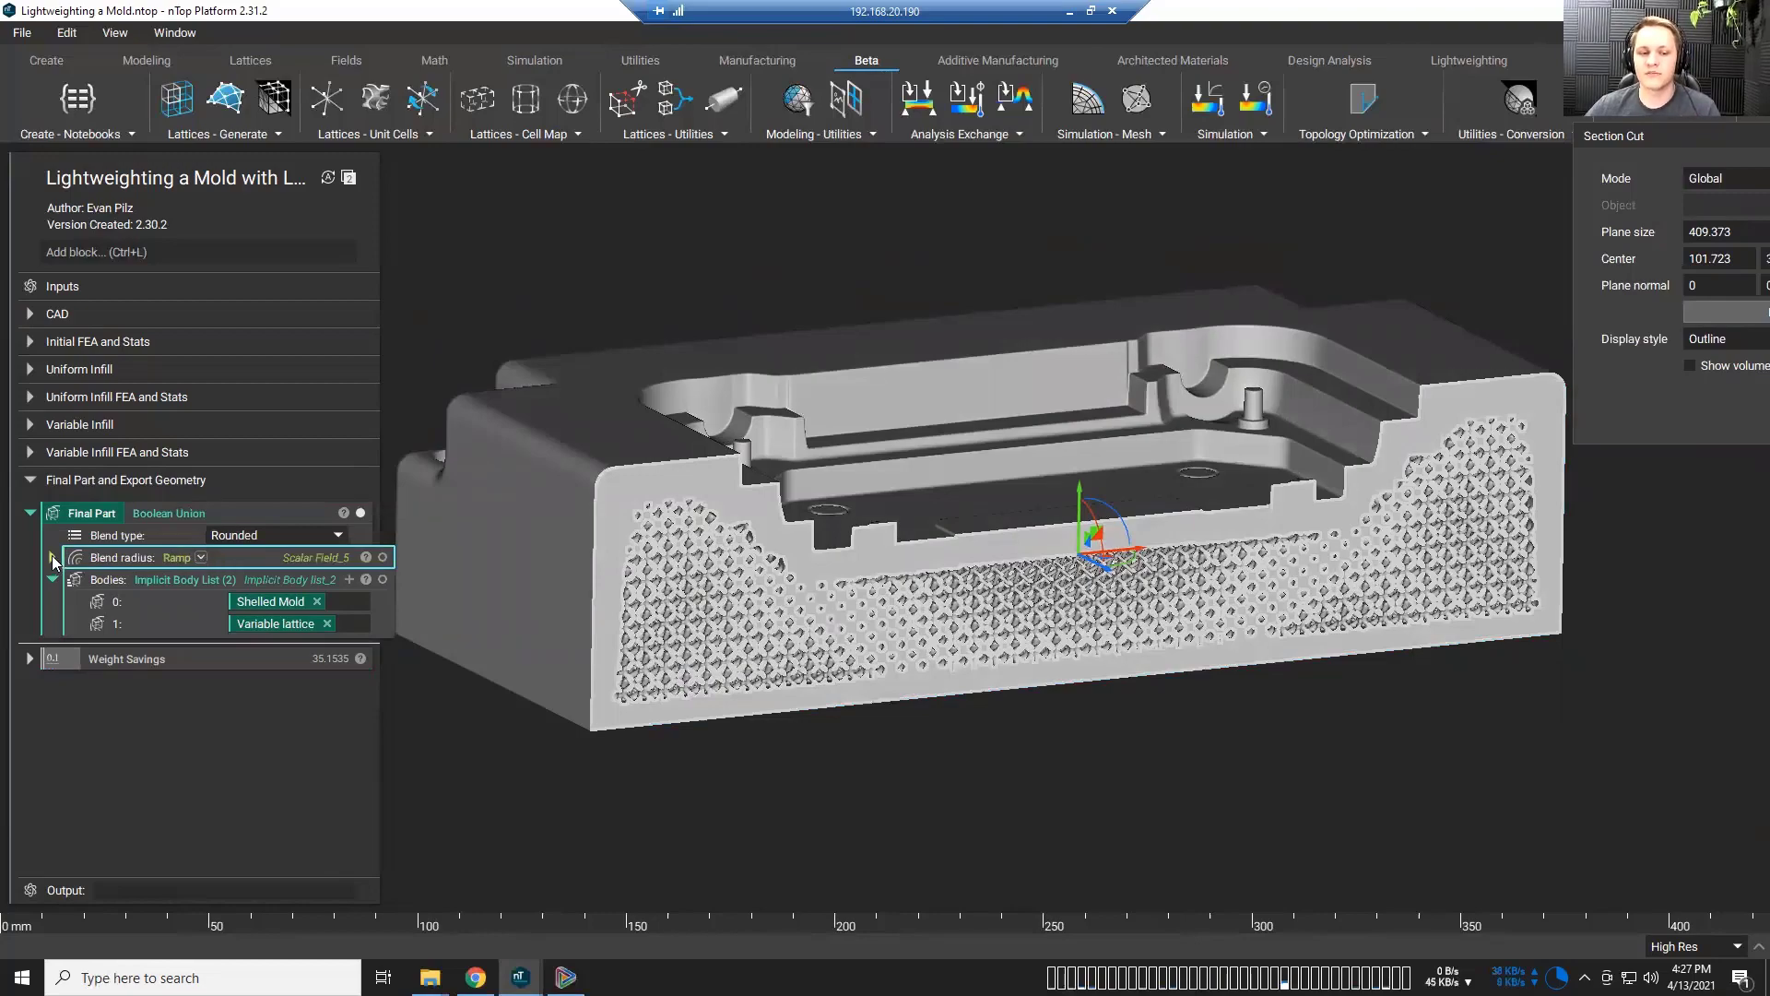
click(51, 557)
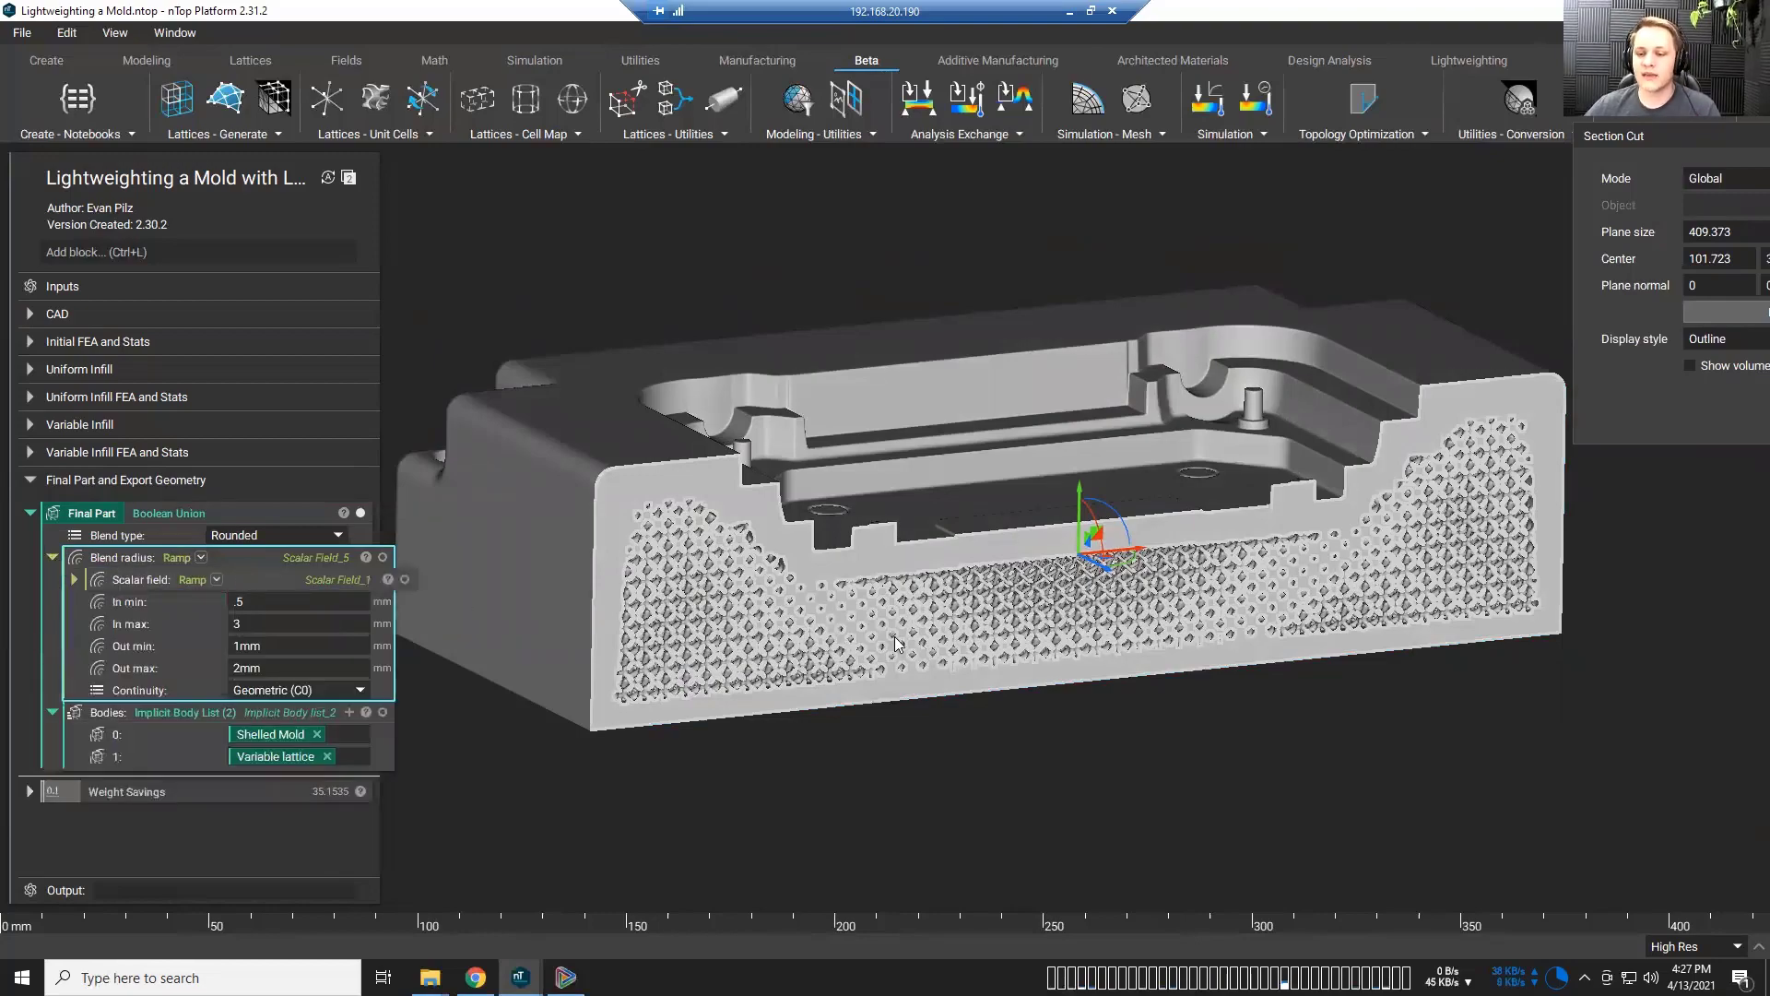
right_drag(900, 646, 780, 581)
scroll(755, 573, up, 6)
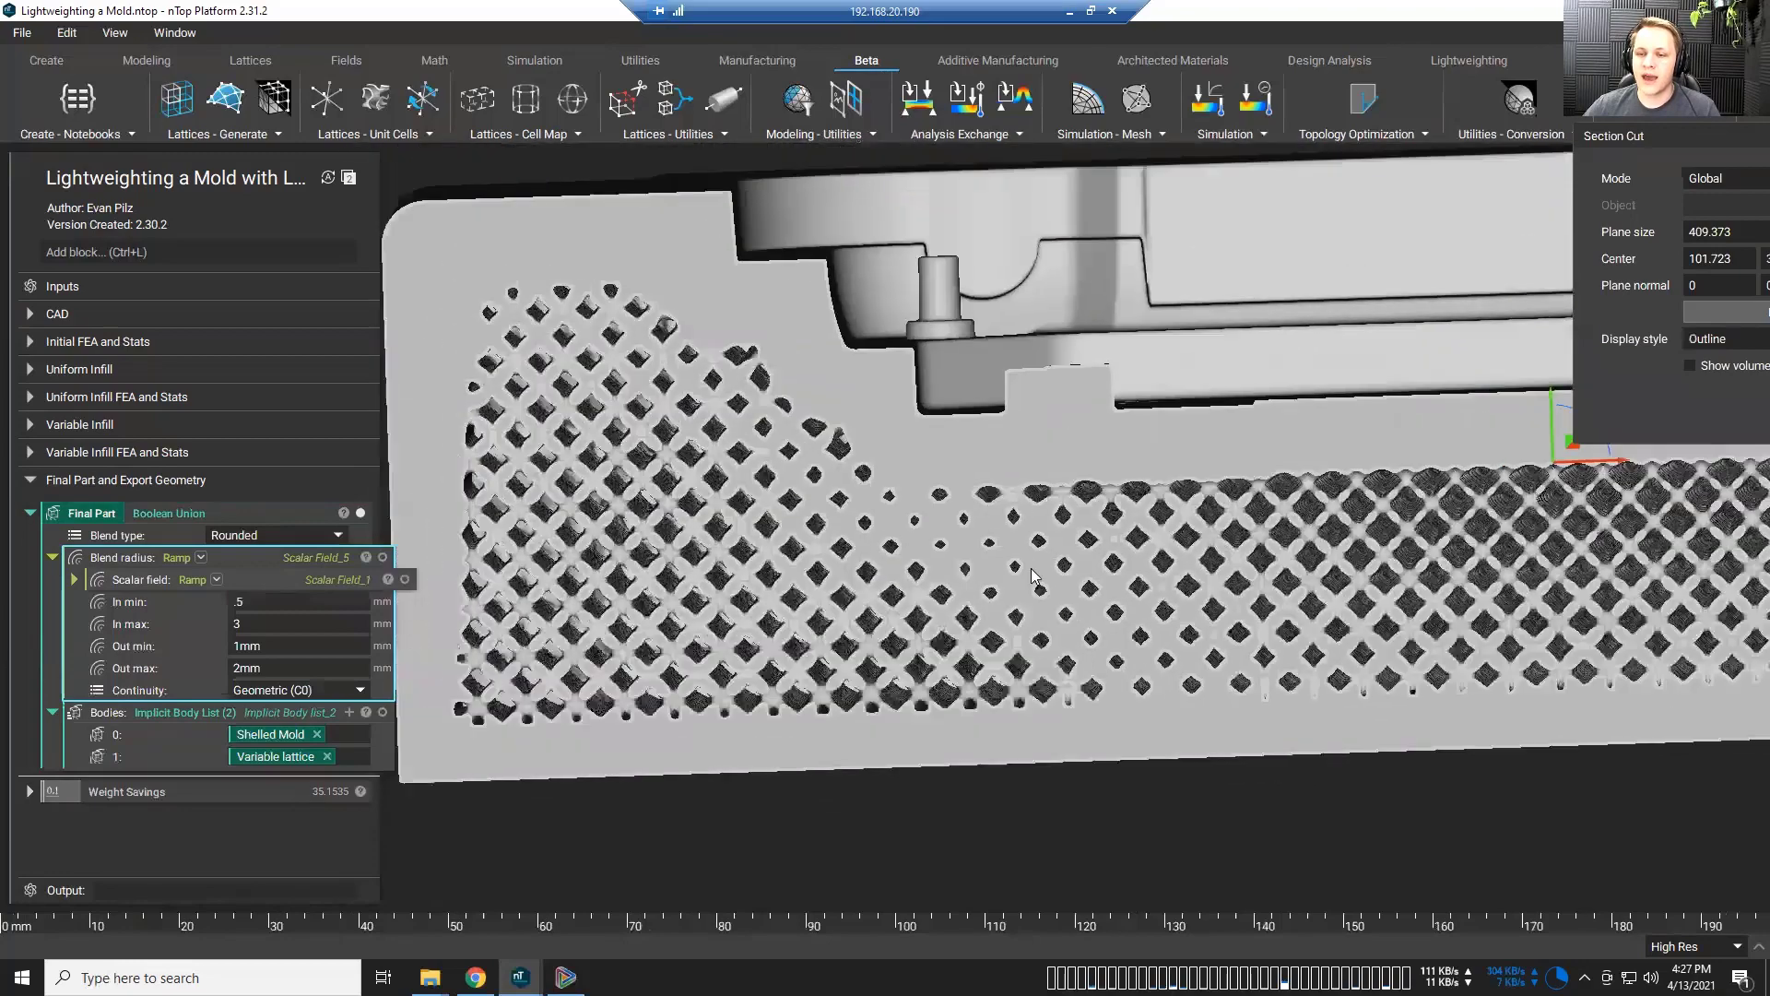
middle_drag(954, 451, 1038, 584)
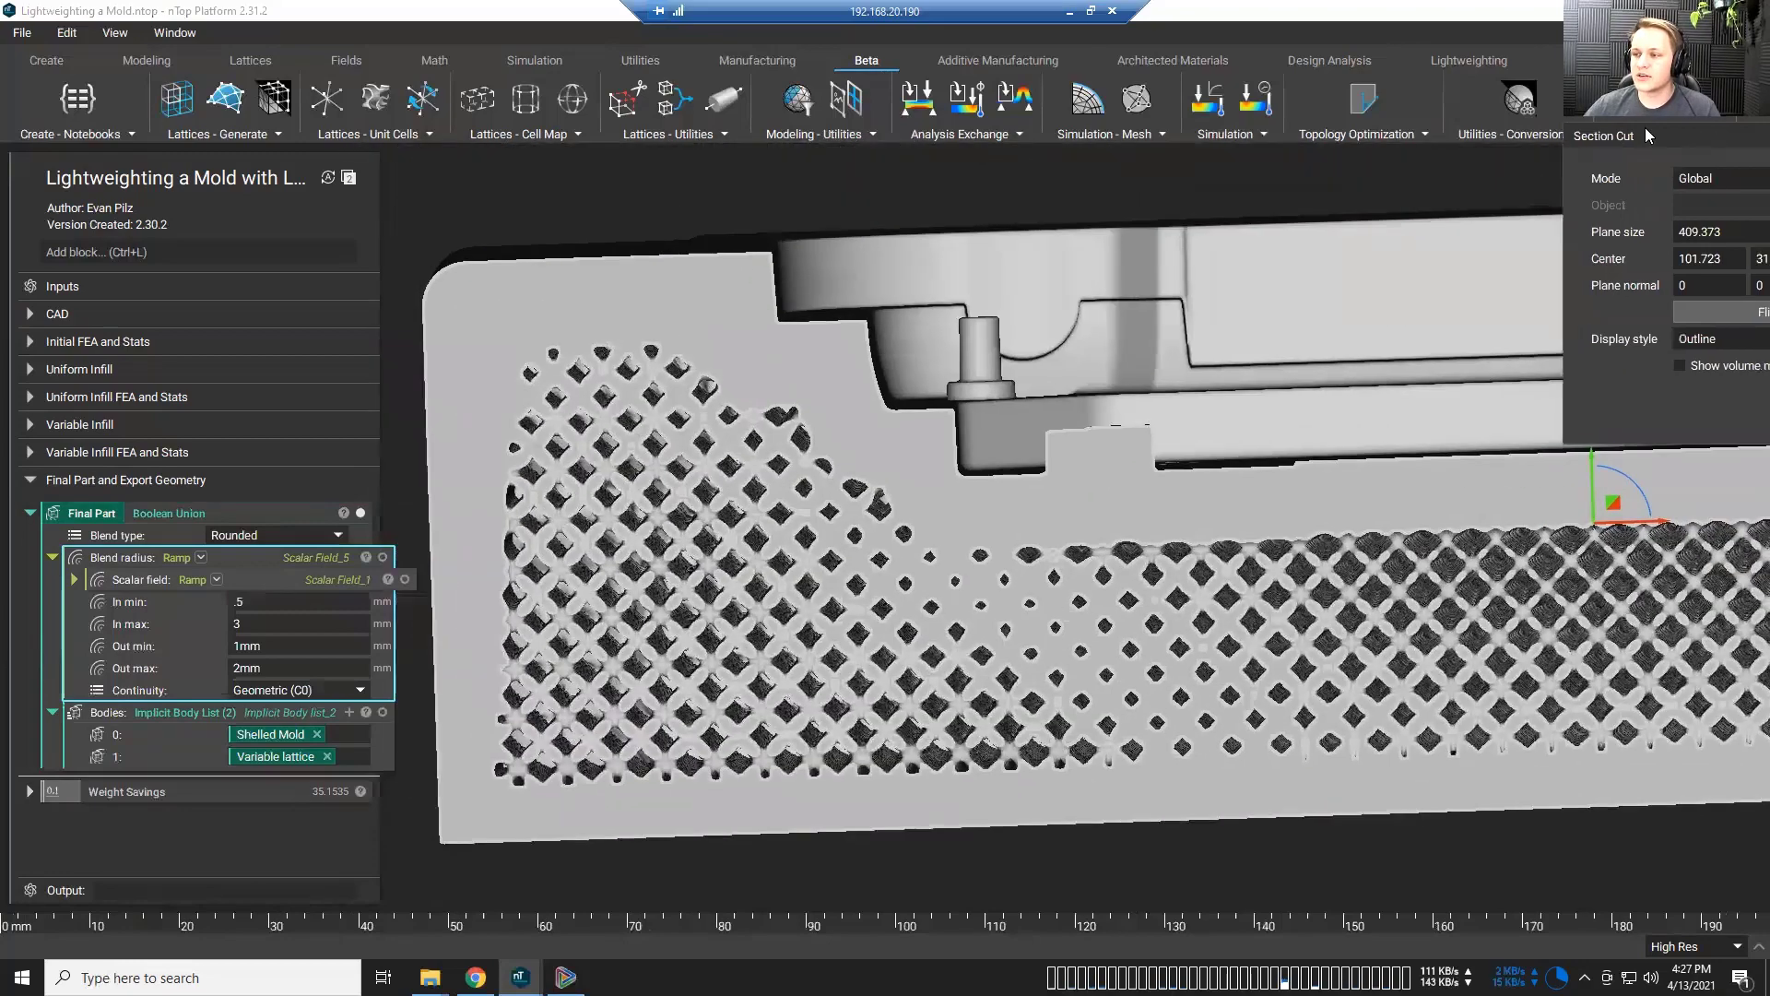
drag(1645, 129, 1459, 109)
middle_drag(1484, 411, 1436, 385)
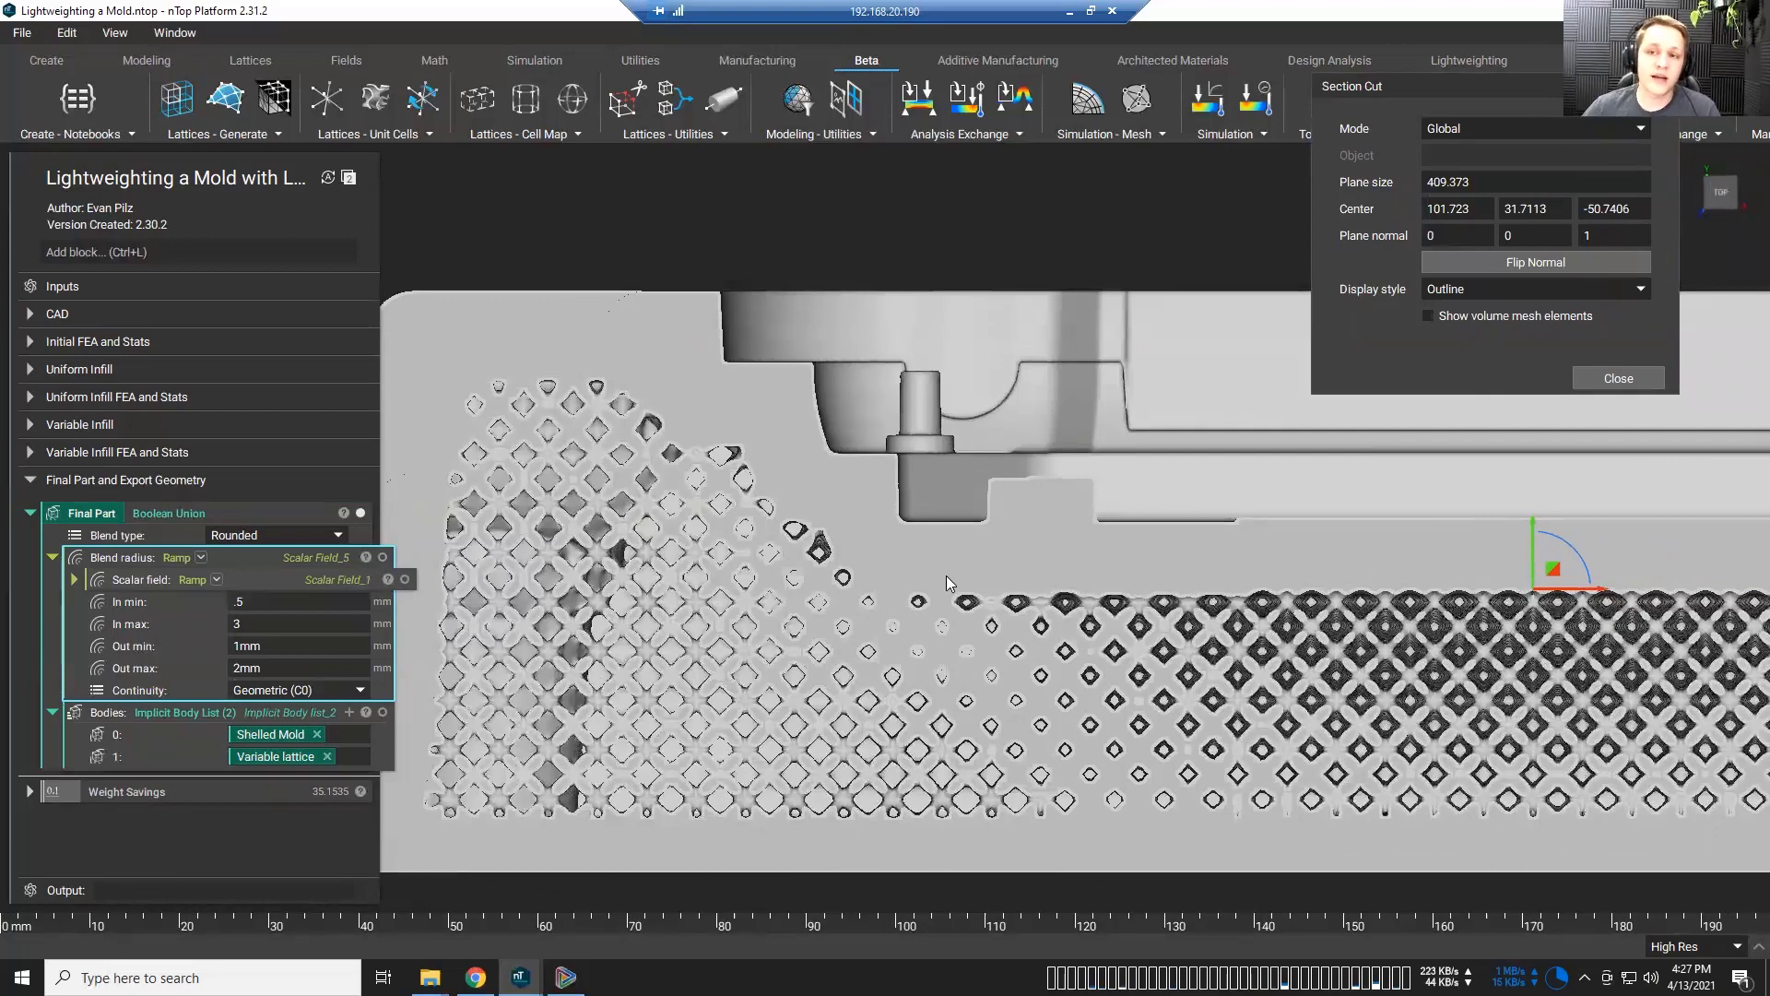
middle_drag(945, 575, 1046, 581)
right_drag(1046, 581, 1006, 599)
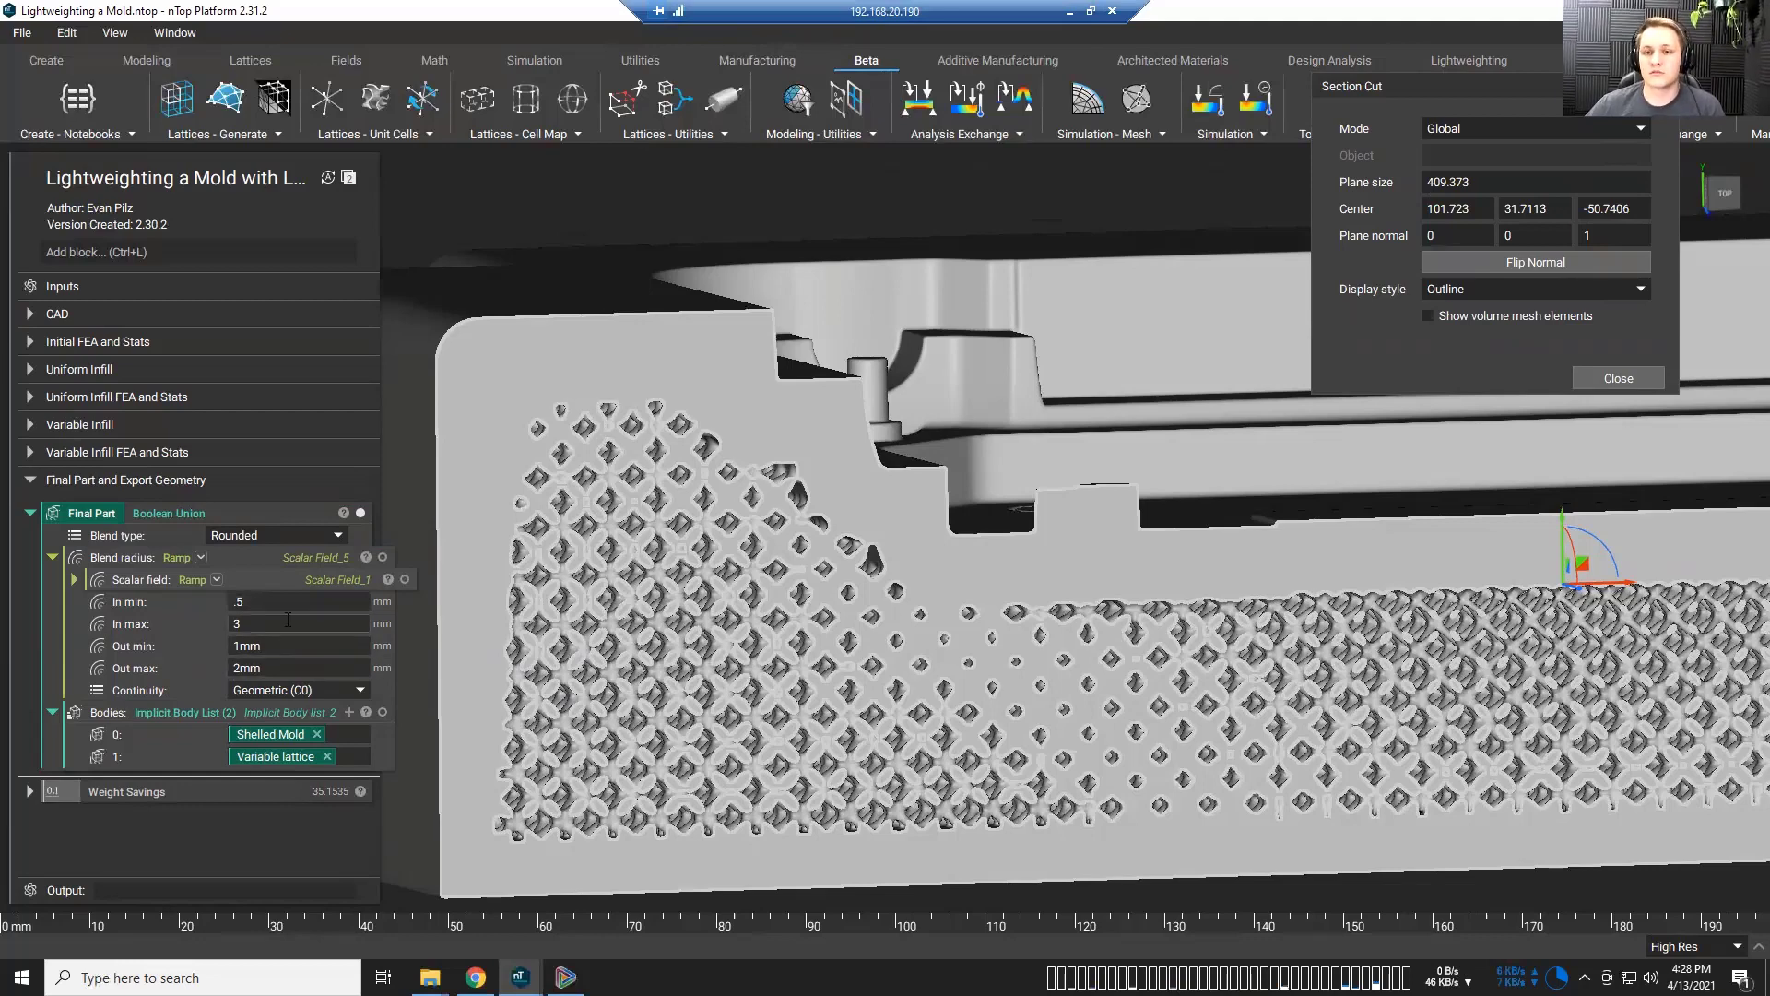
Step: Collapse the Final Part block, highlight Weight Savings for review, and close the section cut
click(30, 512)
click(207, 542)
scroll(474, 564, down, 5)
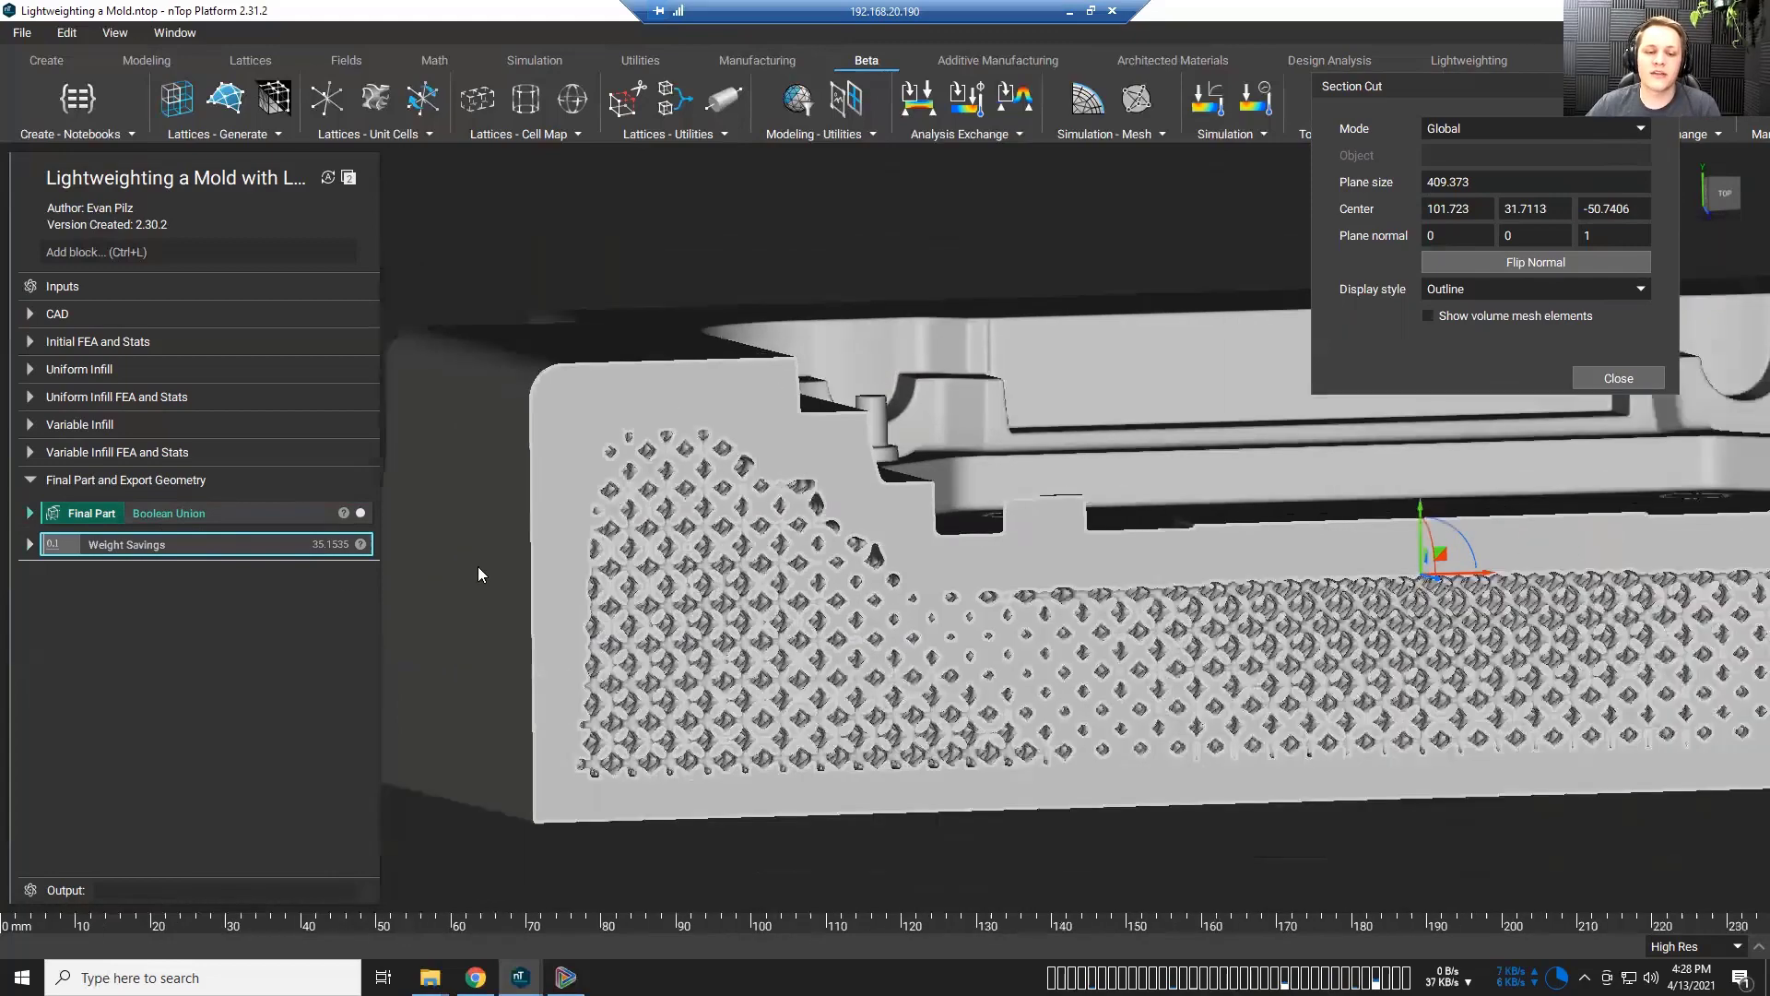
mouse_move(512, 597)
right_down()
mouse_move(534, 559)
mouse_move(540, 585)
right_up()
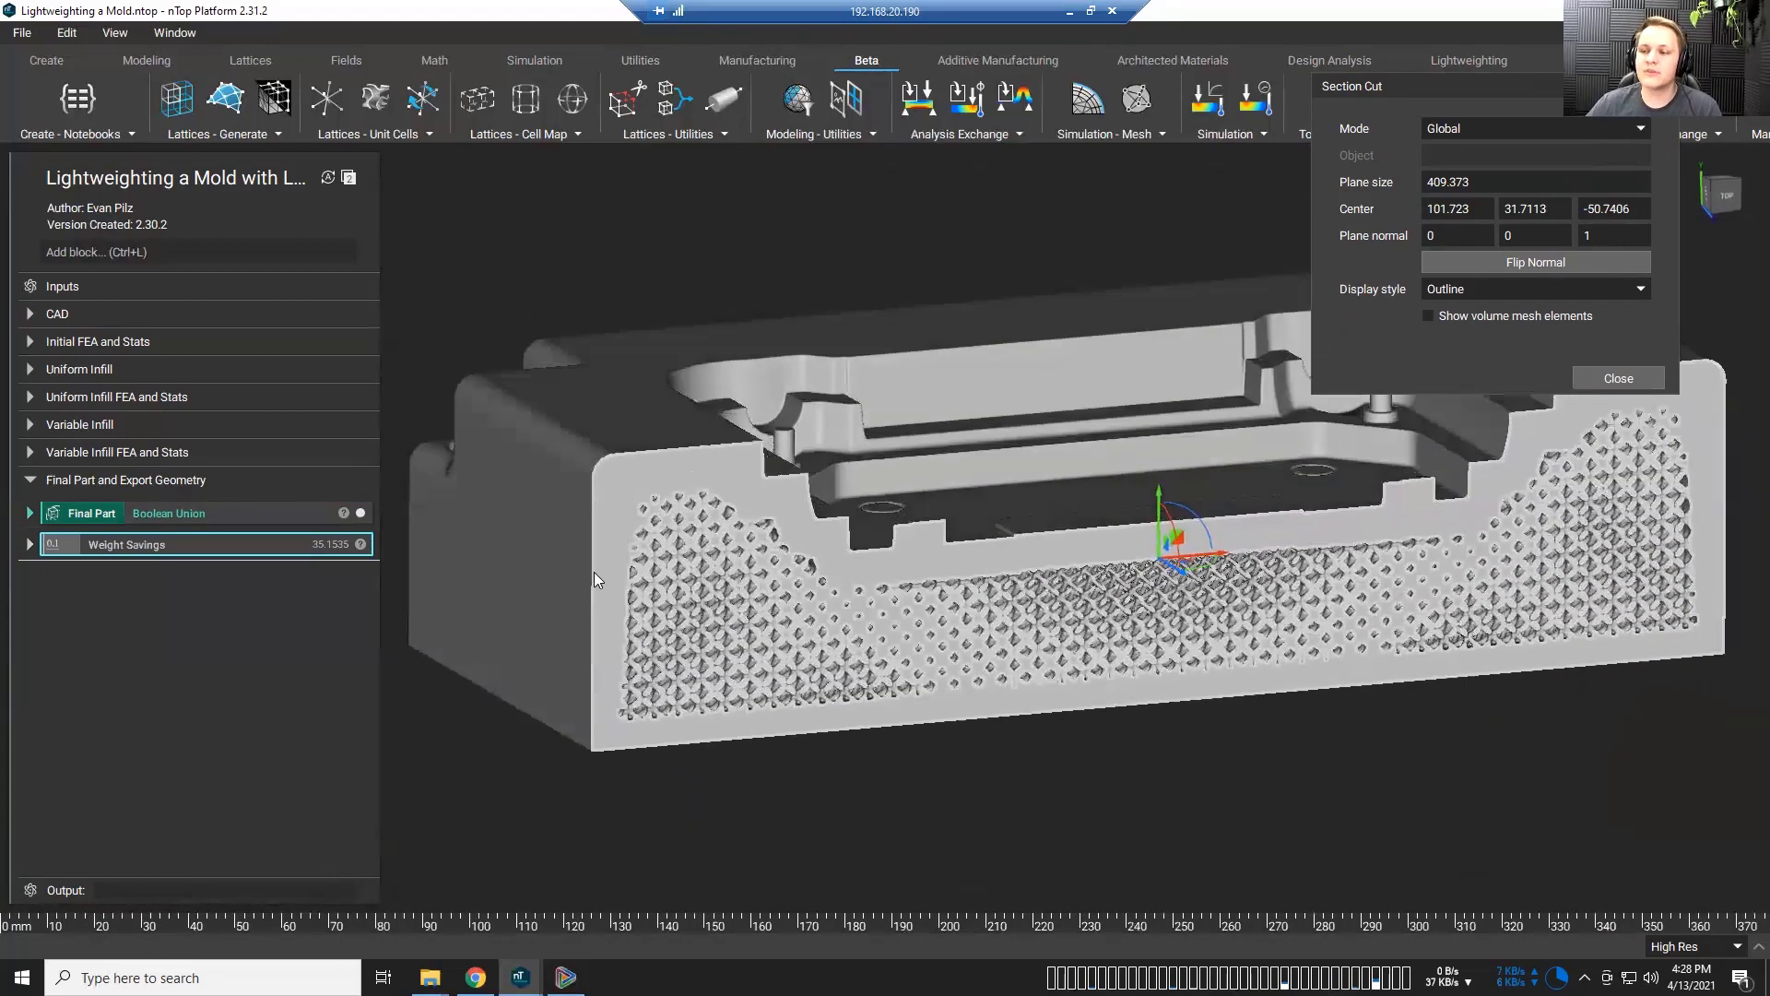
click(1627, 378)
scroll(531, 701, down, 2)
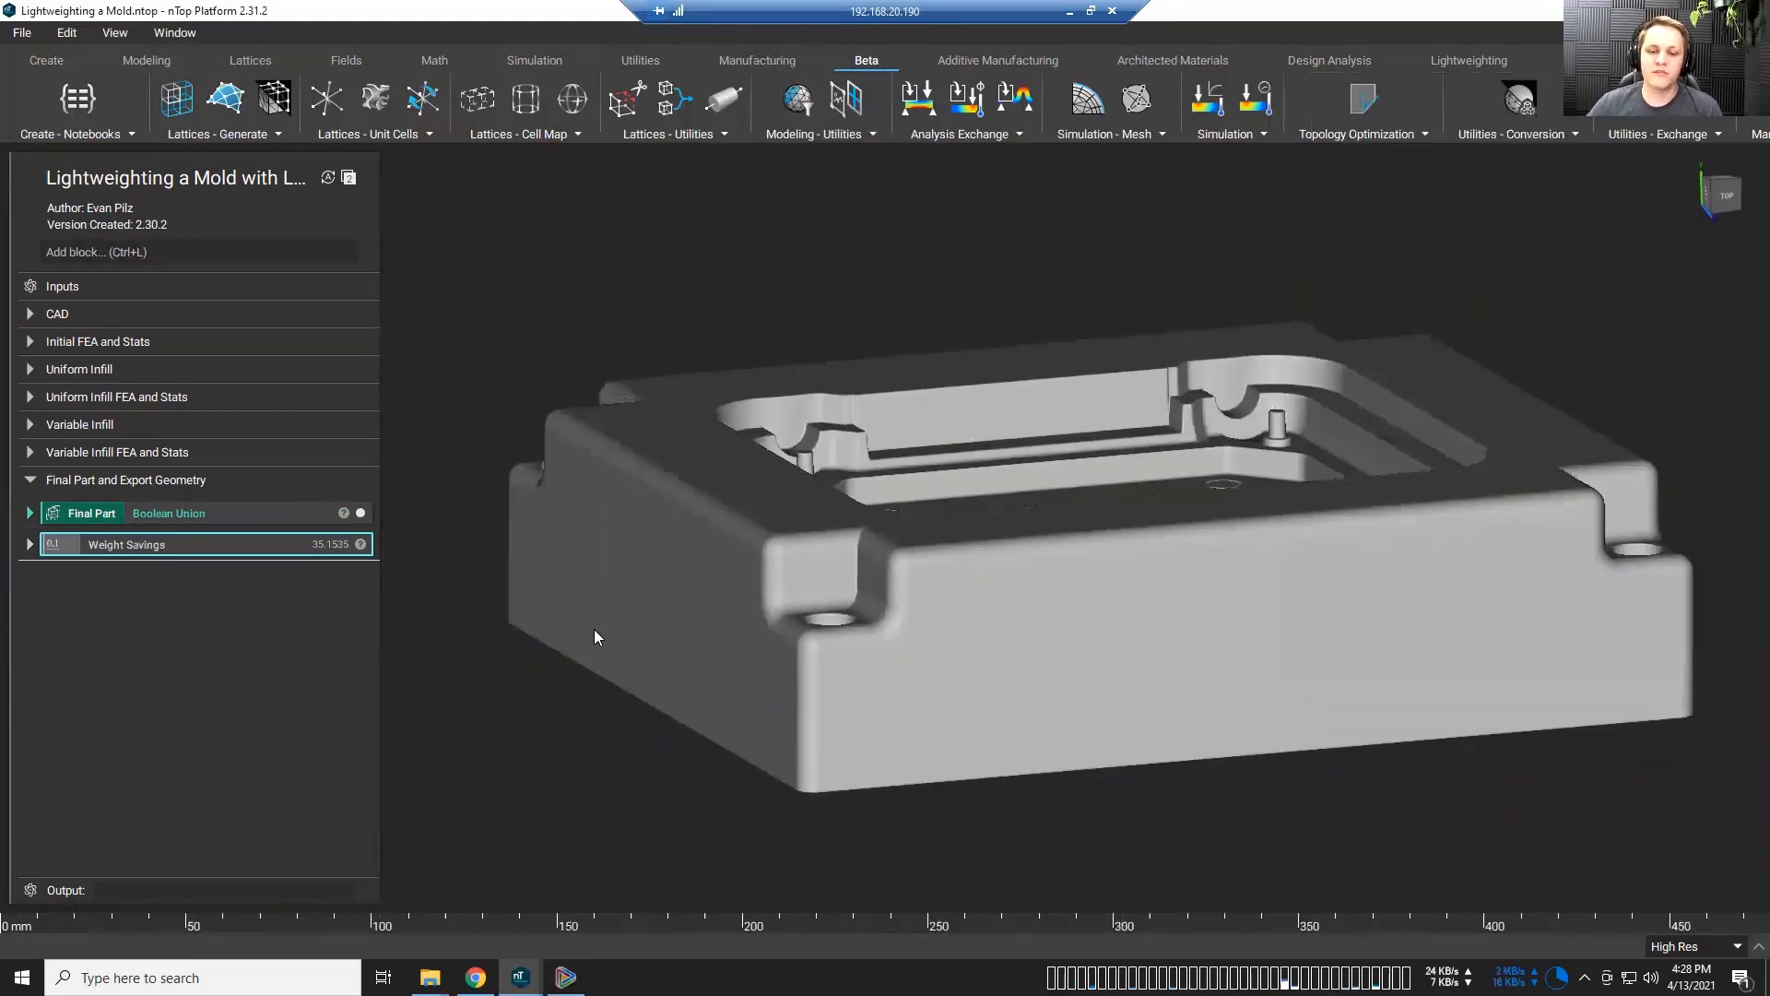
Step: Select the Final Part and section it again to examine the variable lattice across the mold
click(712, 557)
key(ctrl+shift+x)
right_drag(711, 560, 845, 558)
drag(1512, 413, 1521, 199)
scroll(797, 461, up, 2)
middle_drag(797, 461, 815, 575)
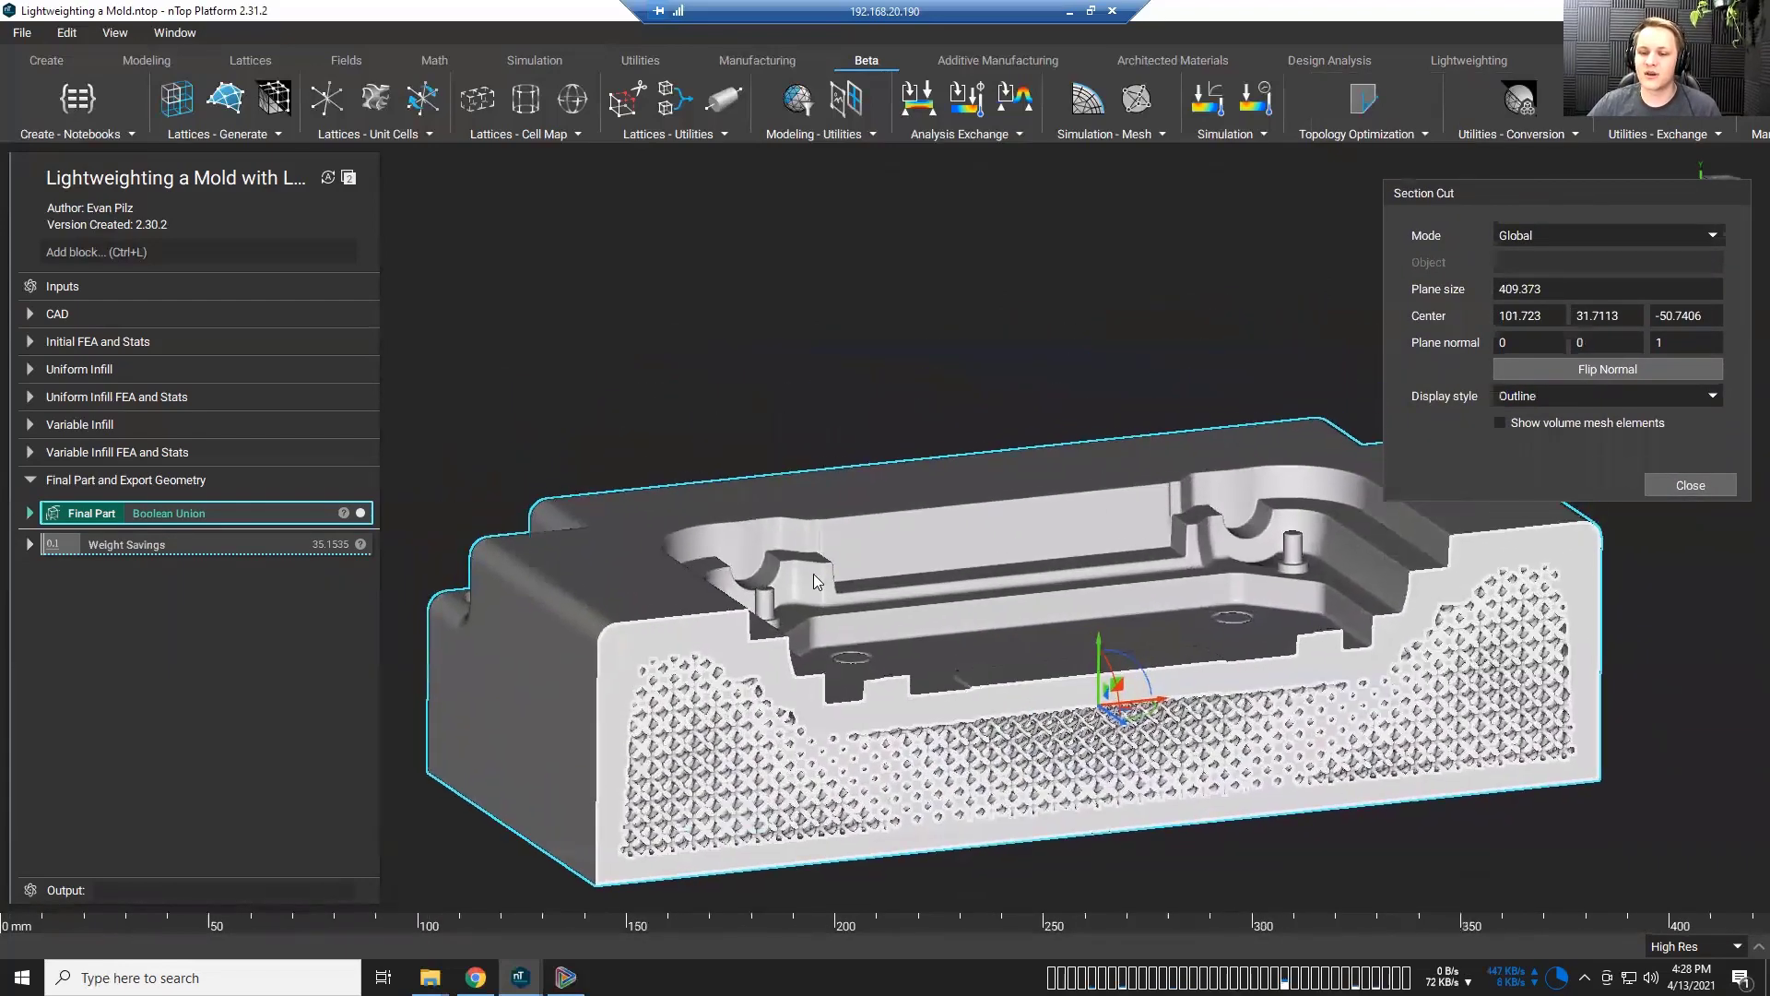
scroll(815, 576, down, 2)
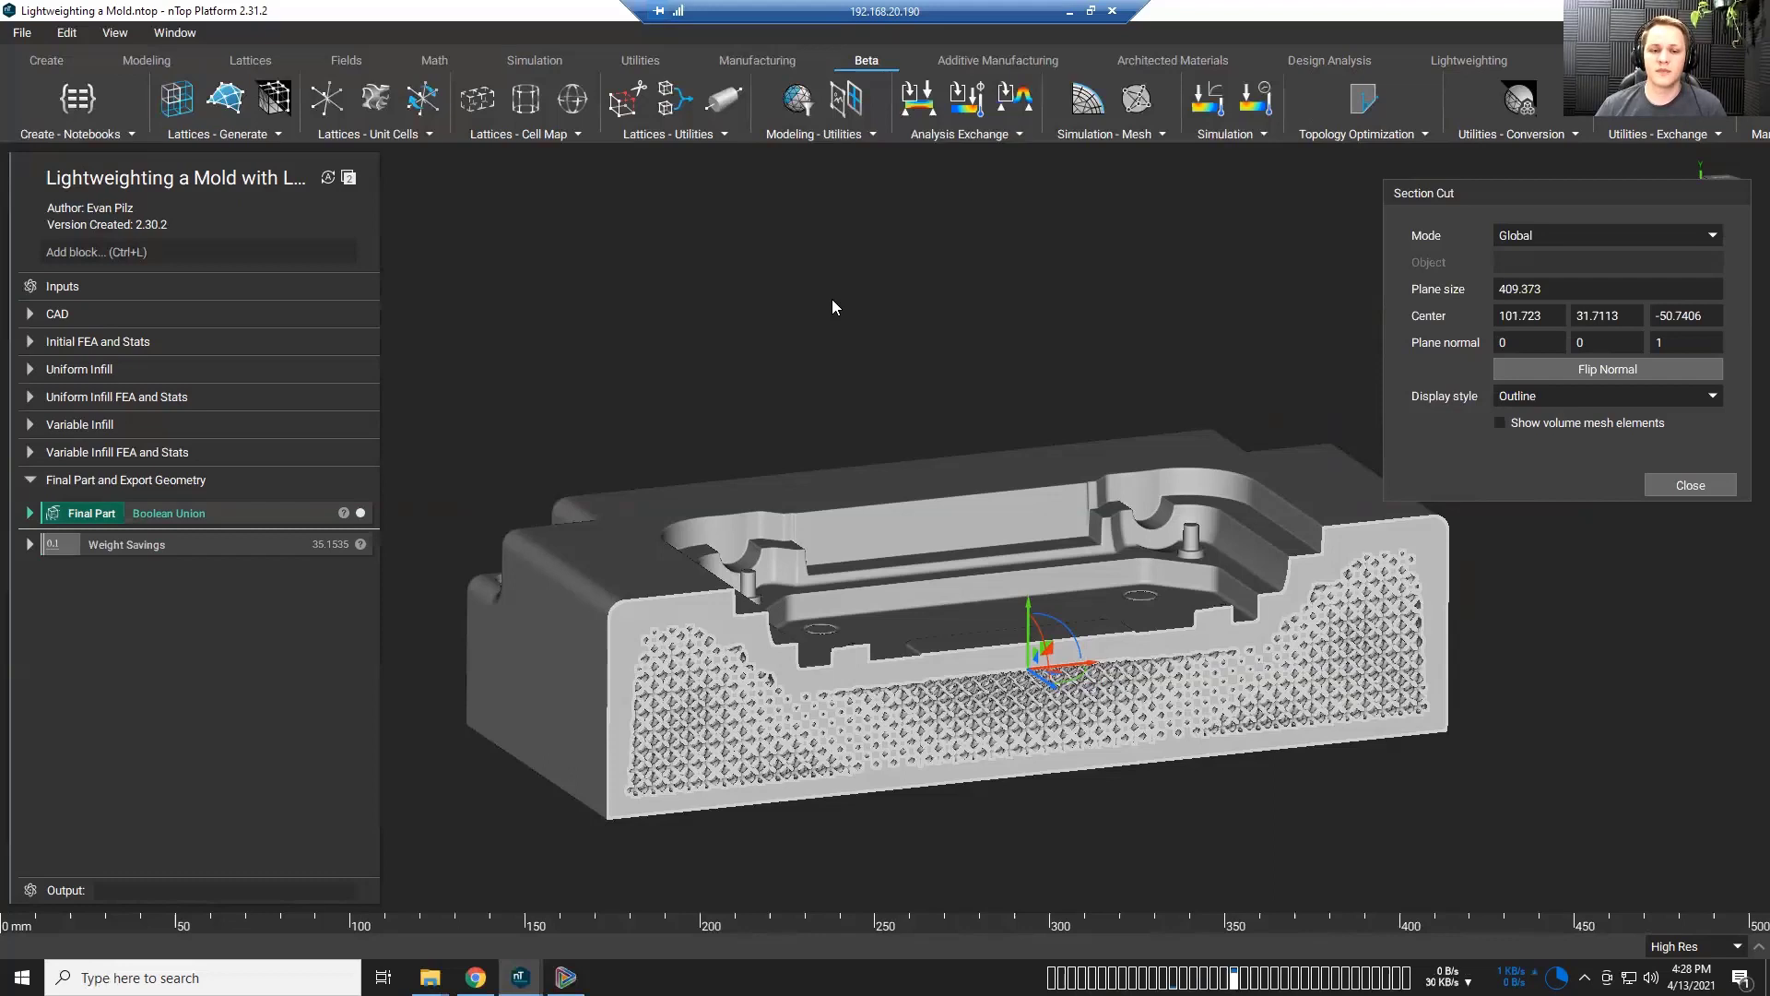
Step: Hide the Final Part, reopen the Variable Infill FEA and Stats section, and close the section cut
click(361, 513)
click(30, 453)
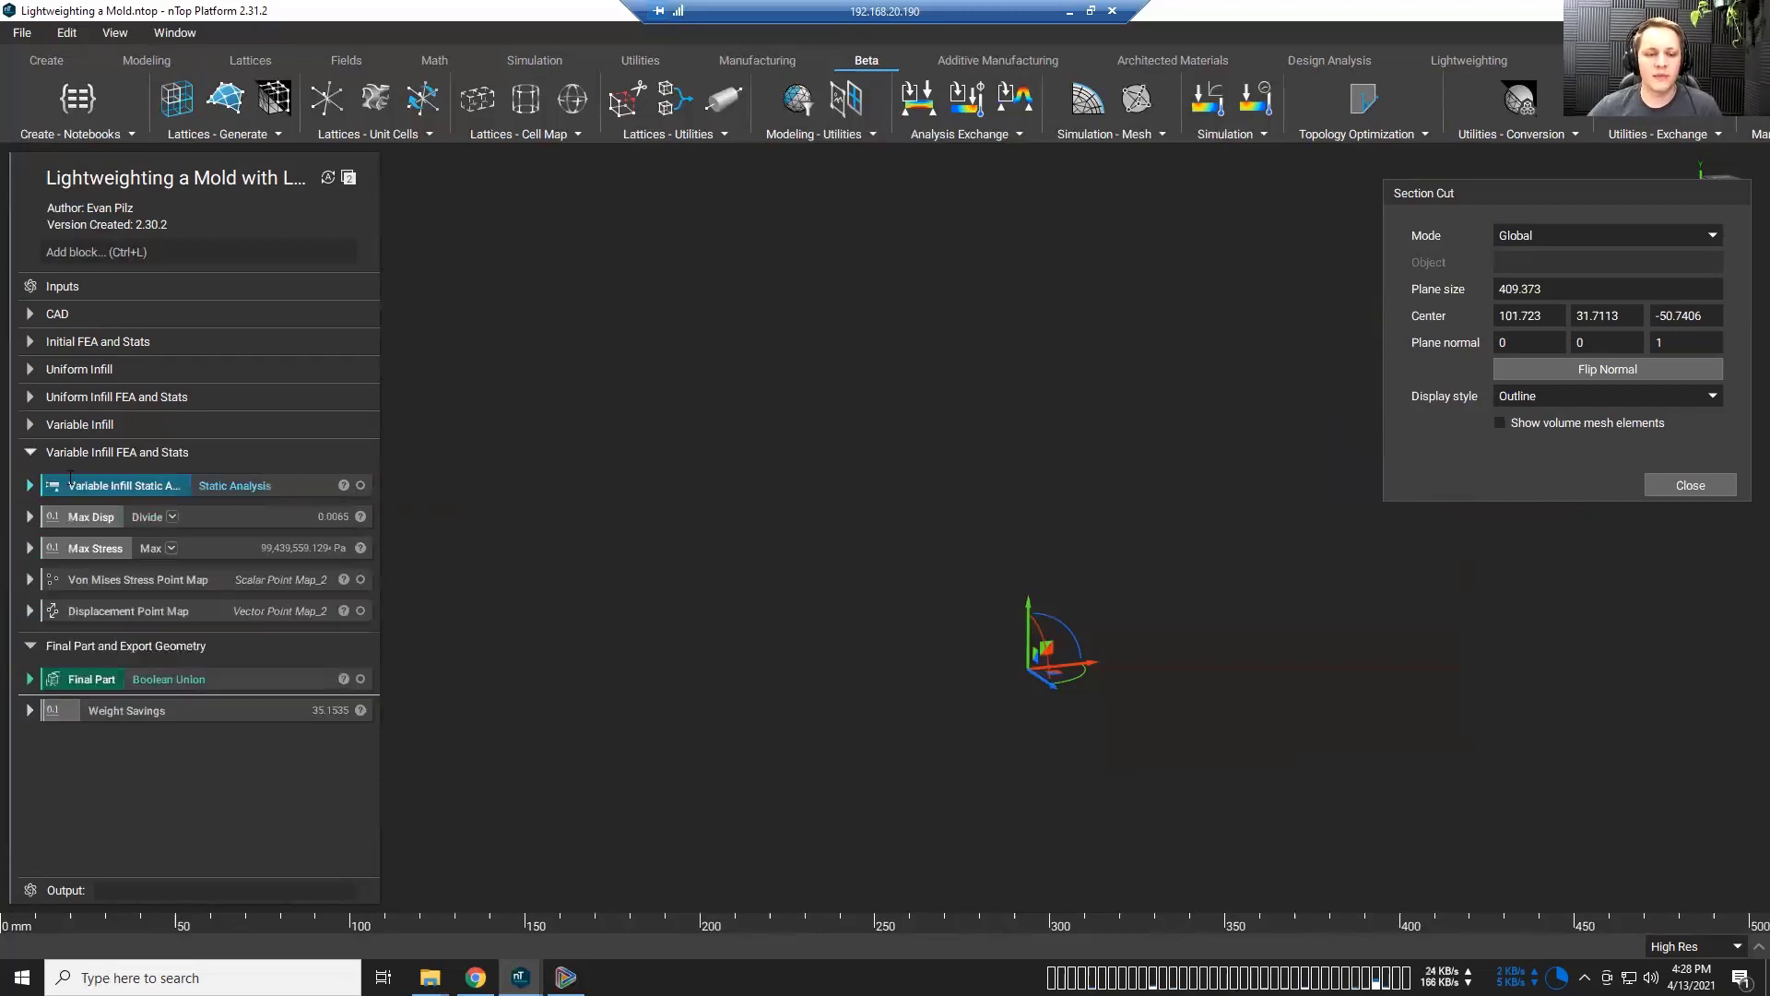
click(1689, 485)
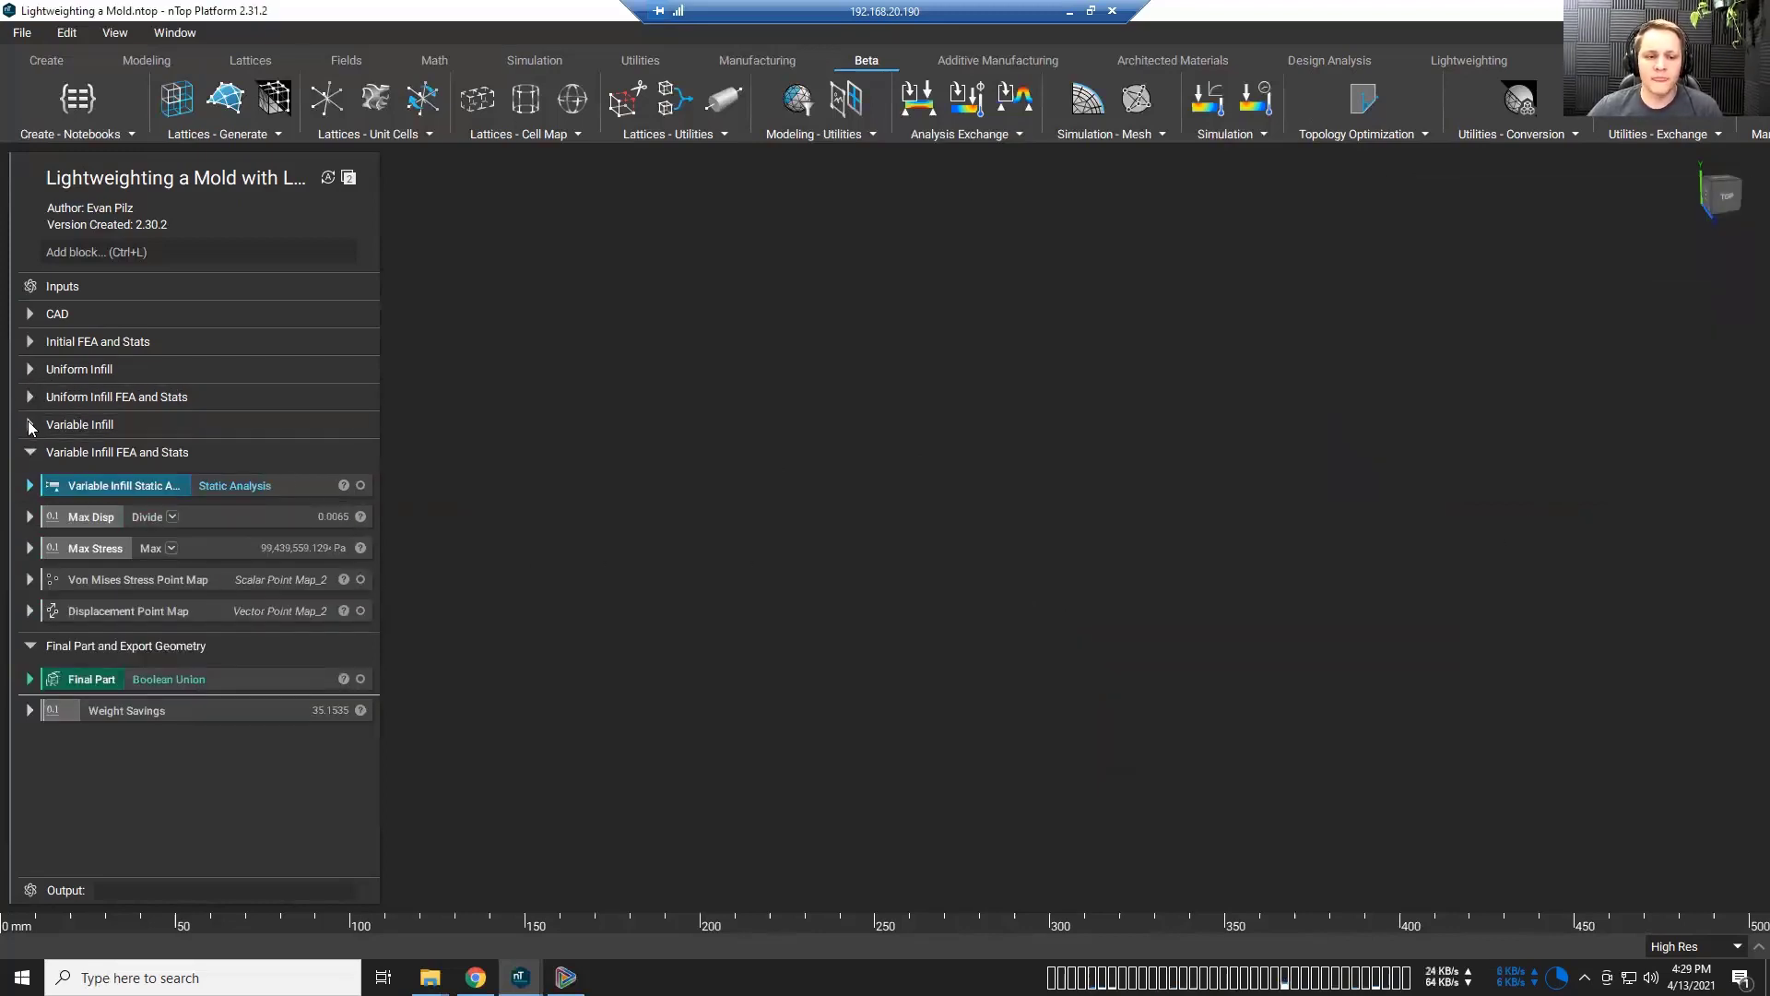
Step: Open the Variable Infill section and review the Out min and Out max values of the Variable lattice's thickness ramp
click(30, 425)
scroll(185, 470, down, 2)
click(287, 573)
key(Tab)
click(419, 656)
scroll(360, 648, down, 1)
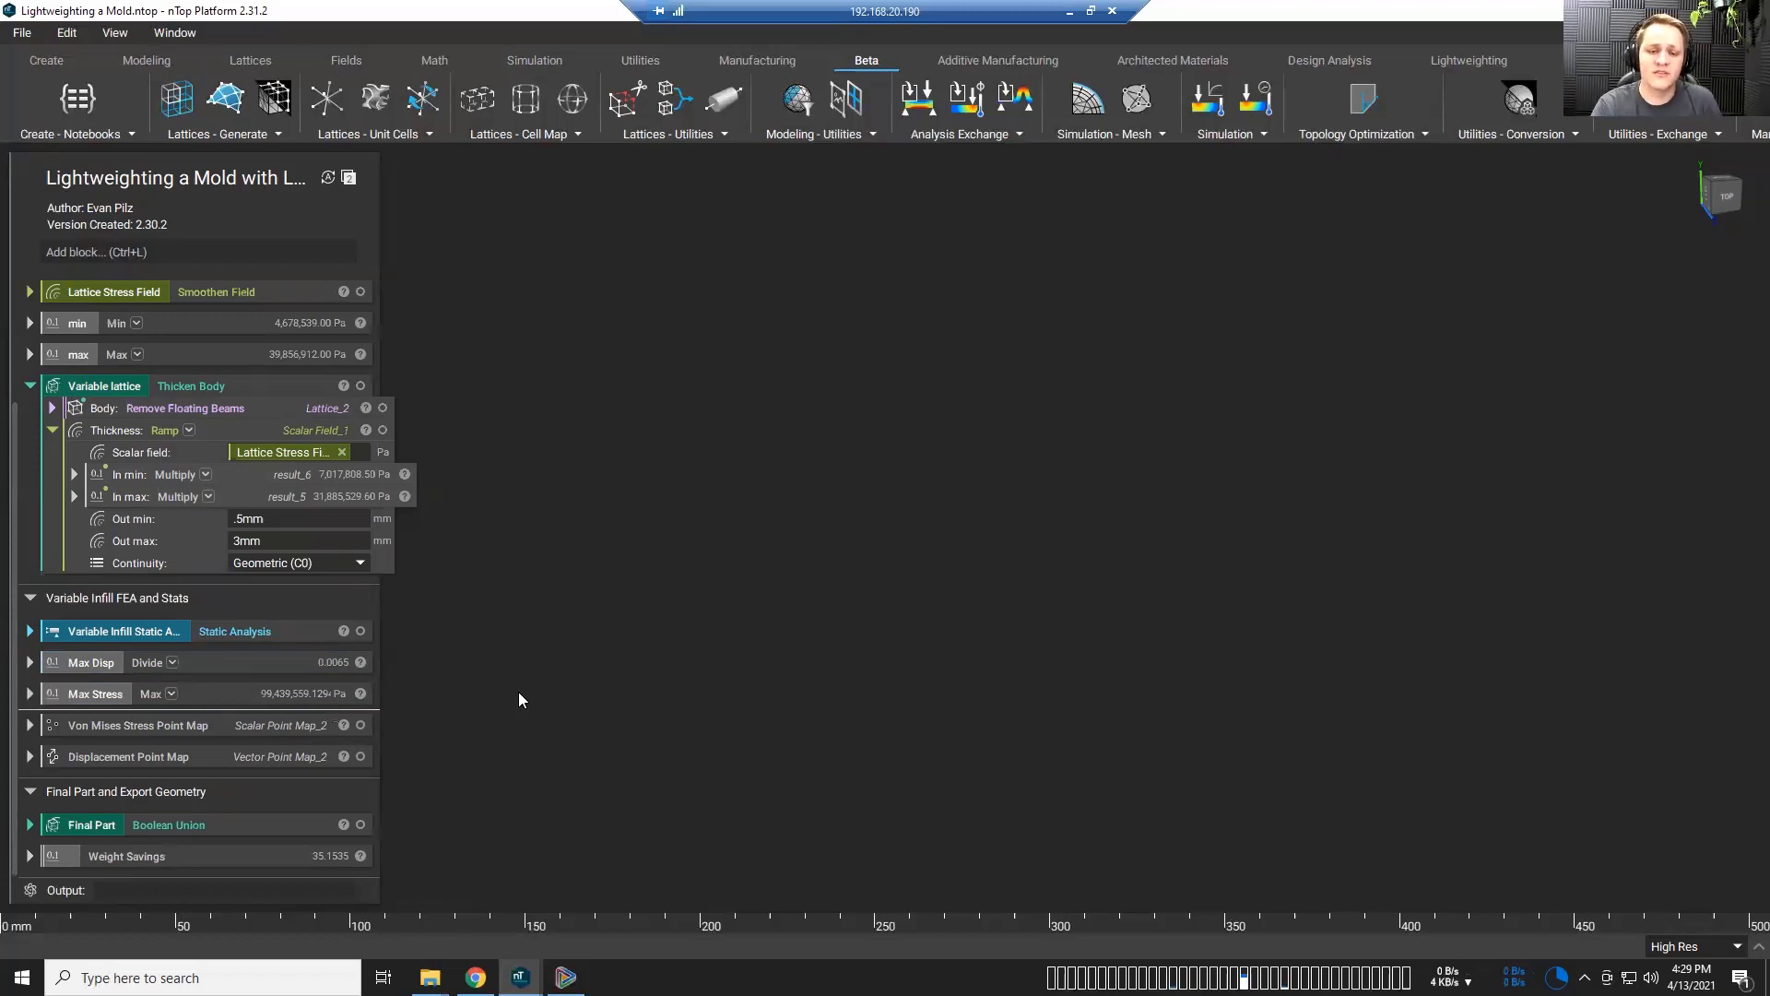
Step: Display the Final Part in a section cut again, clear its selection, and examine the mold cavity and lattice core
click(360, 824)
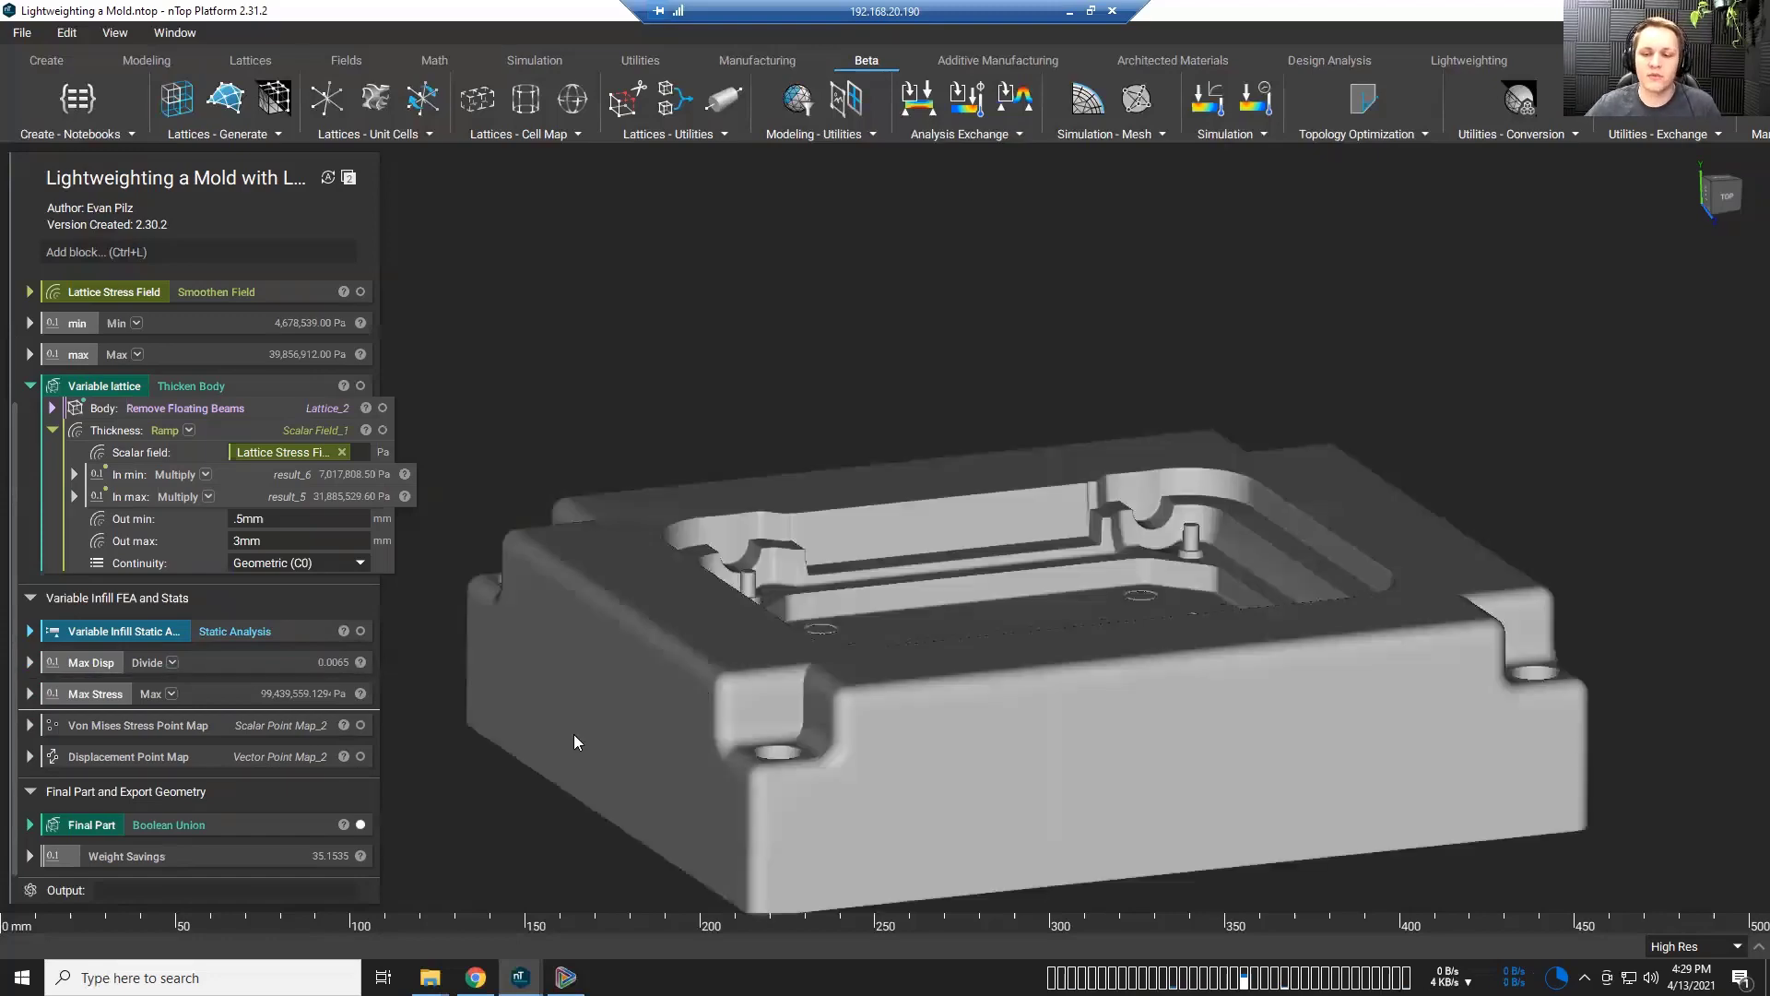
key(x)
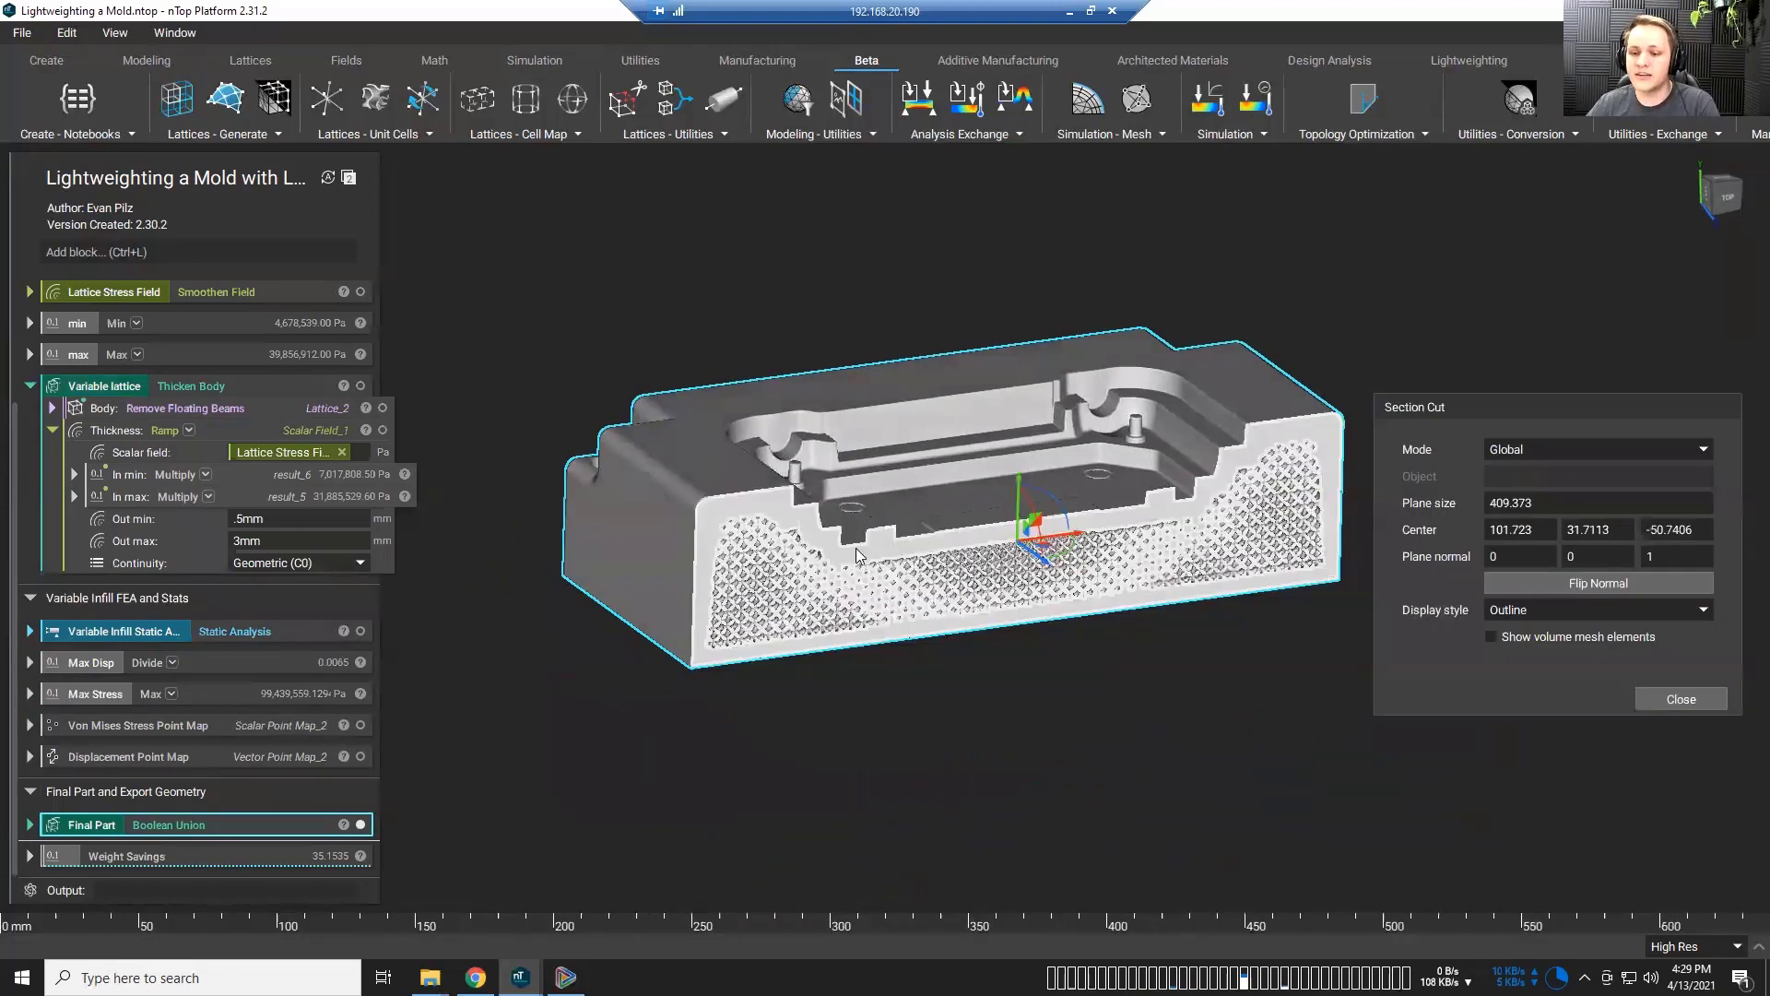
scroll(827, 594, up, 2)
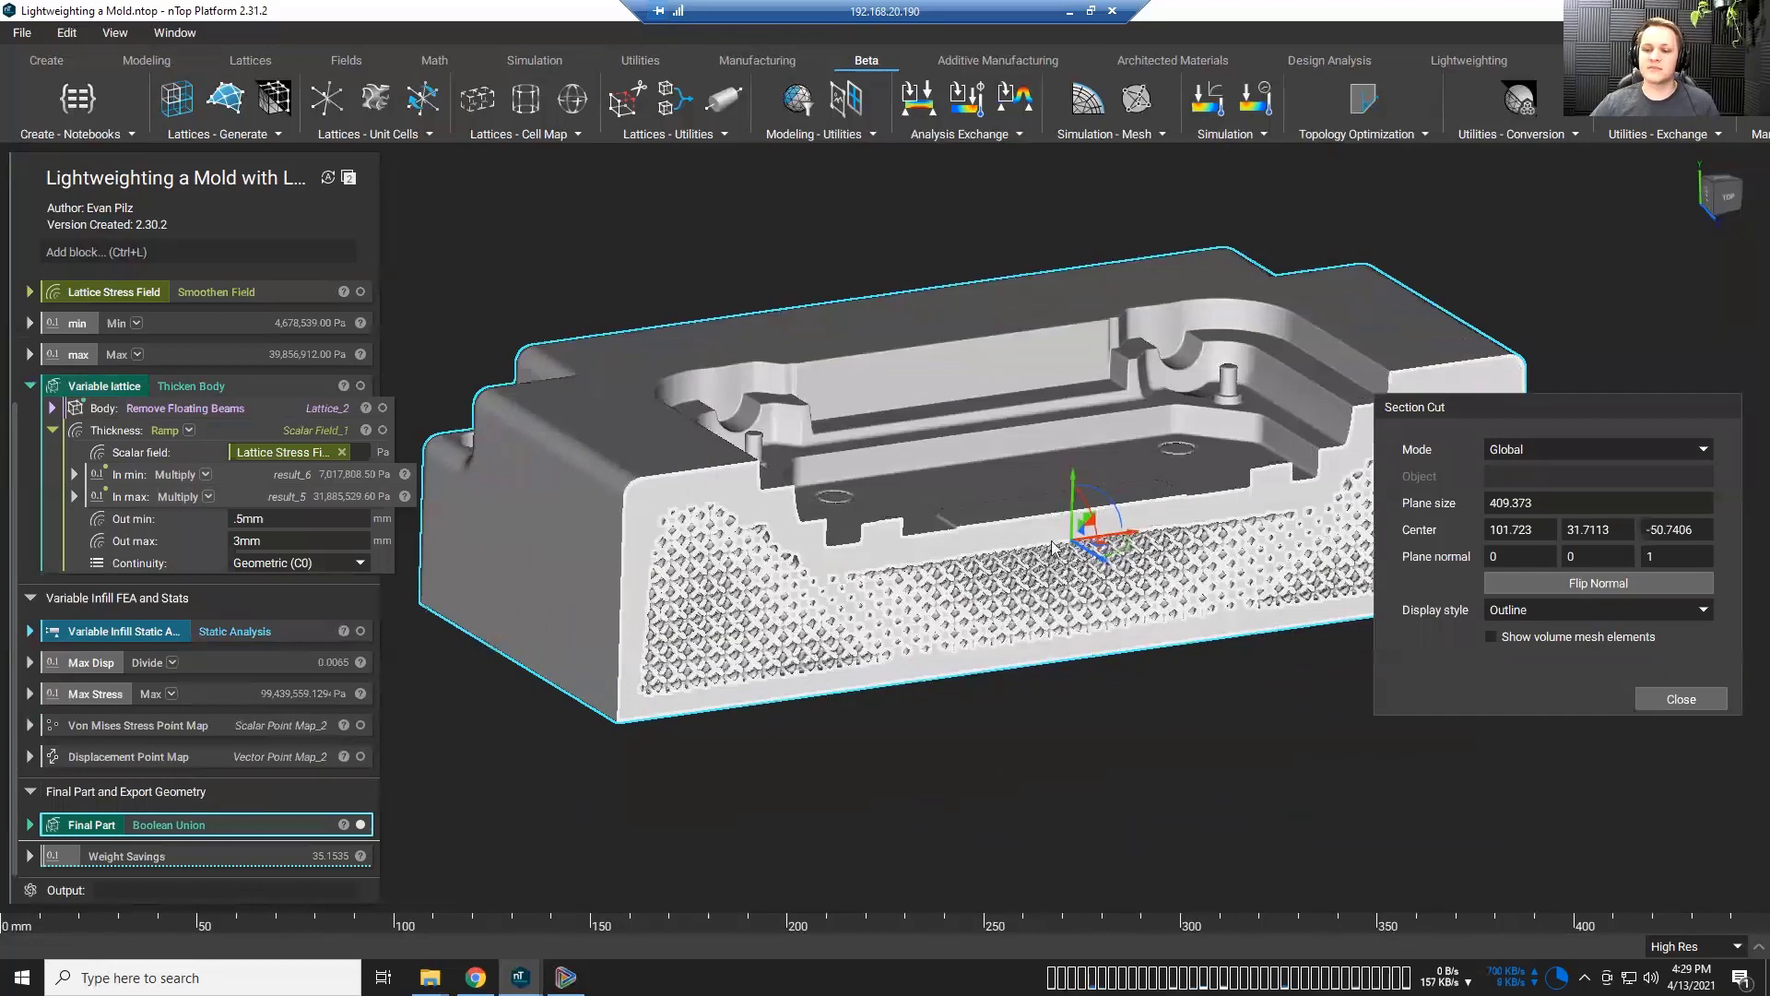
drag(1538, 405, 1553, 586)
middle_drag(1153, 601, 1150, 558)
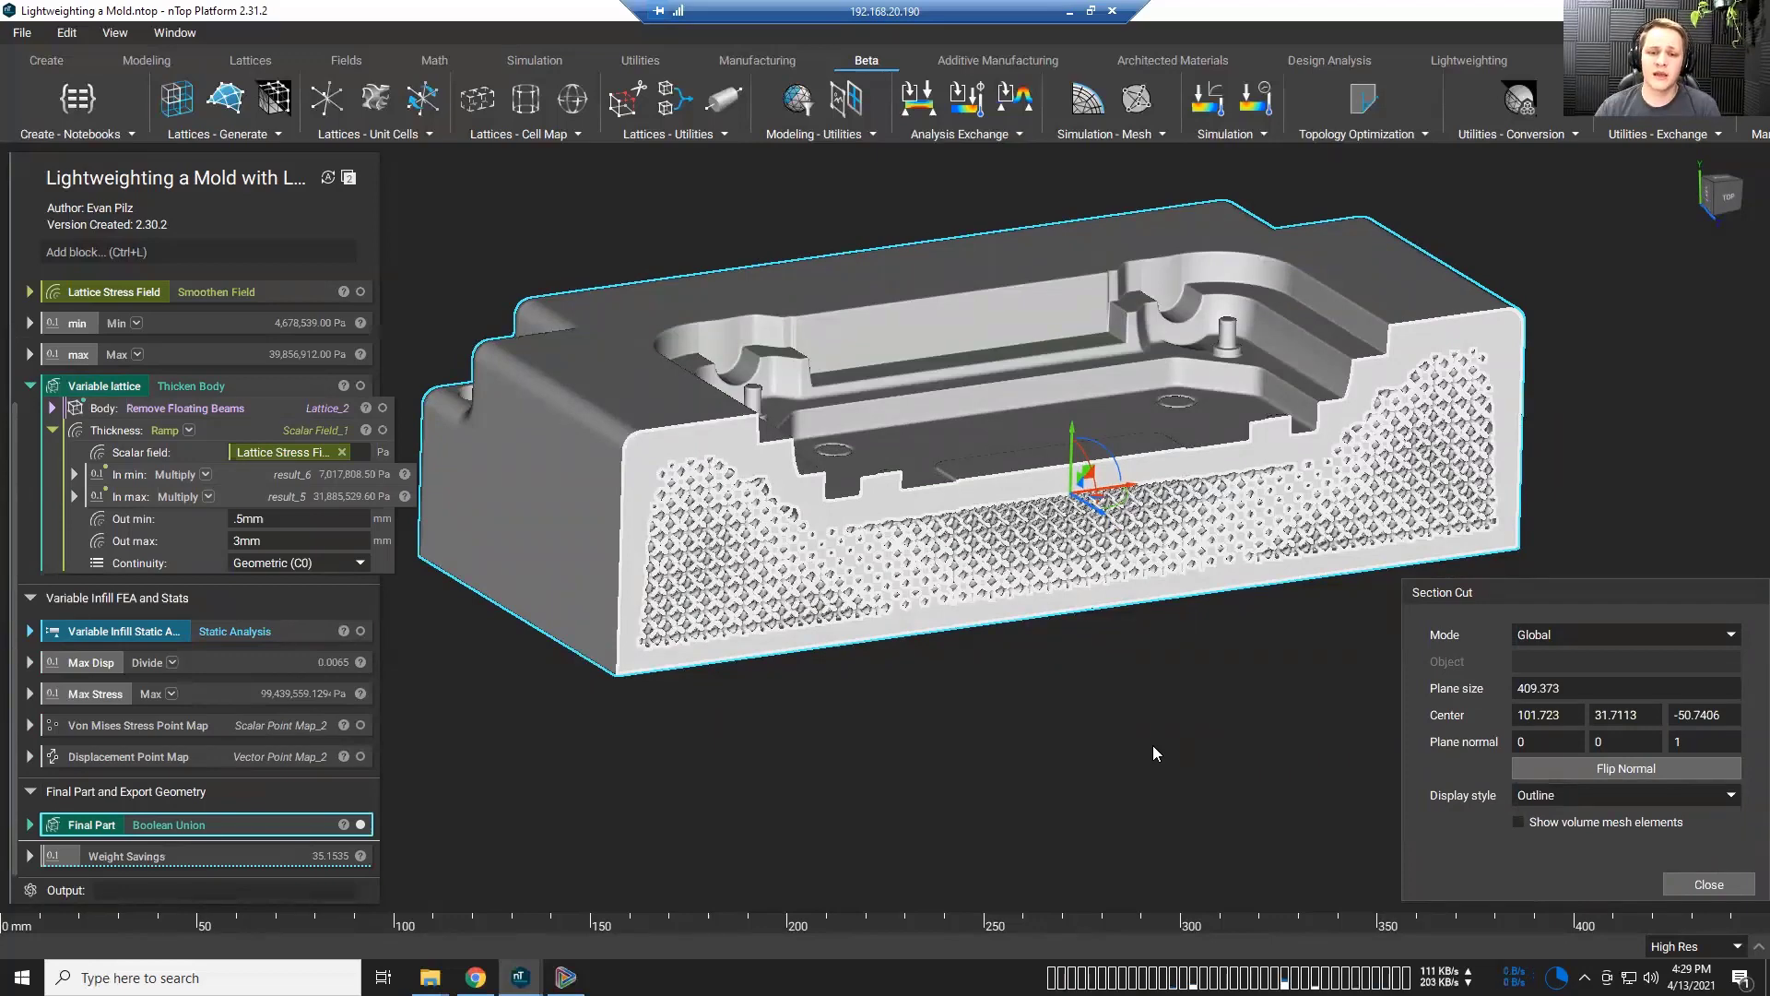
middle_drag(1116, 491, 1044, 440)
click(1077, 671)
mouse_move(1014, 686)
right_down()
mouse_move(1058, 642)
mouse_move(1026, 705)
right_up()
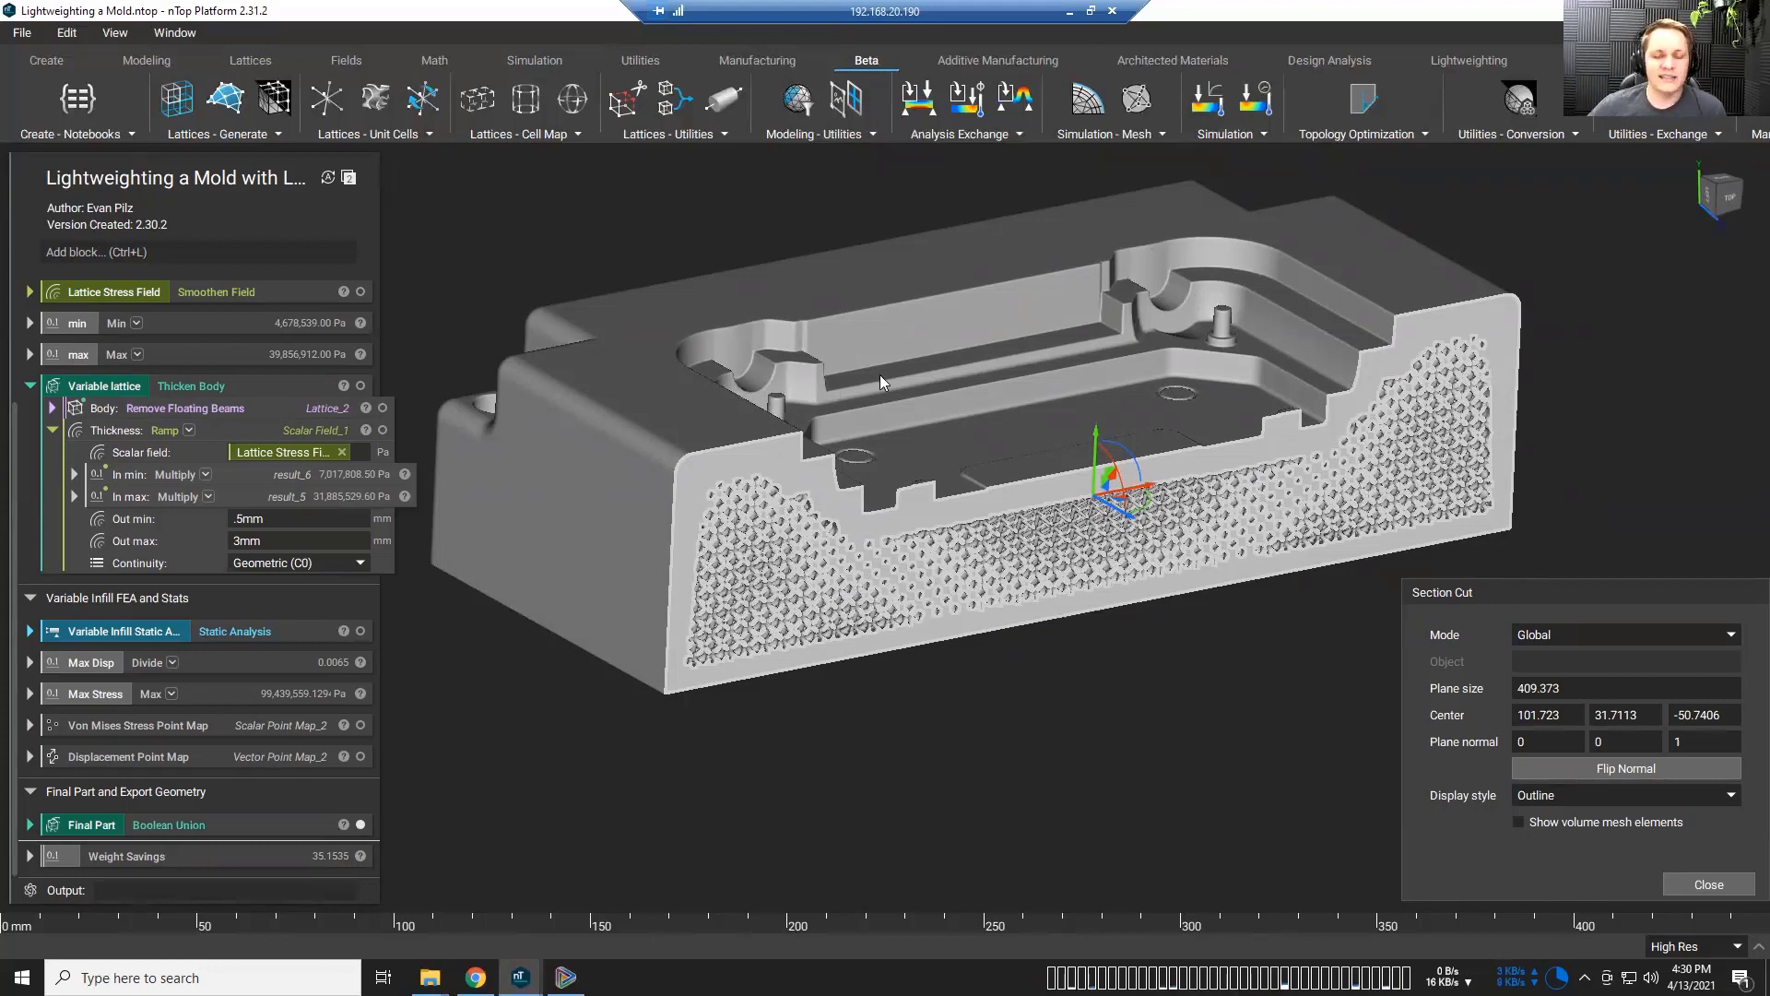
right_drag(1055, 356, 1191, 319)
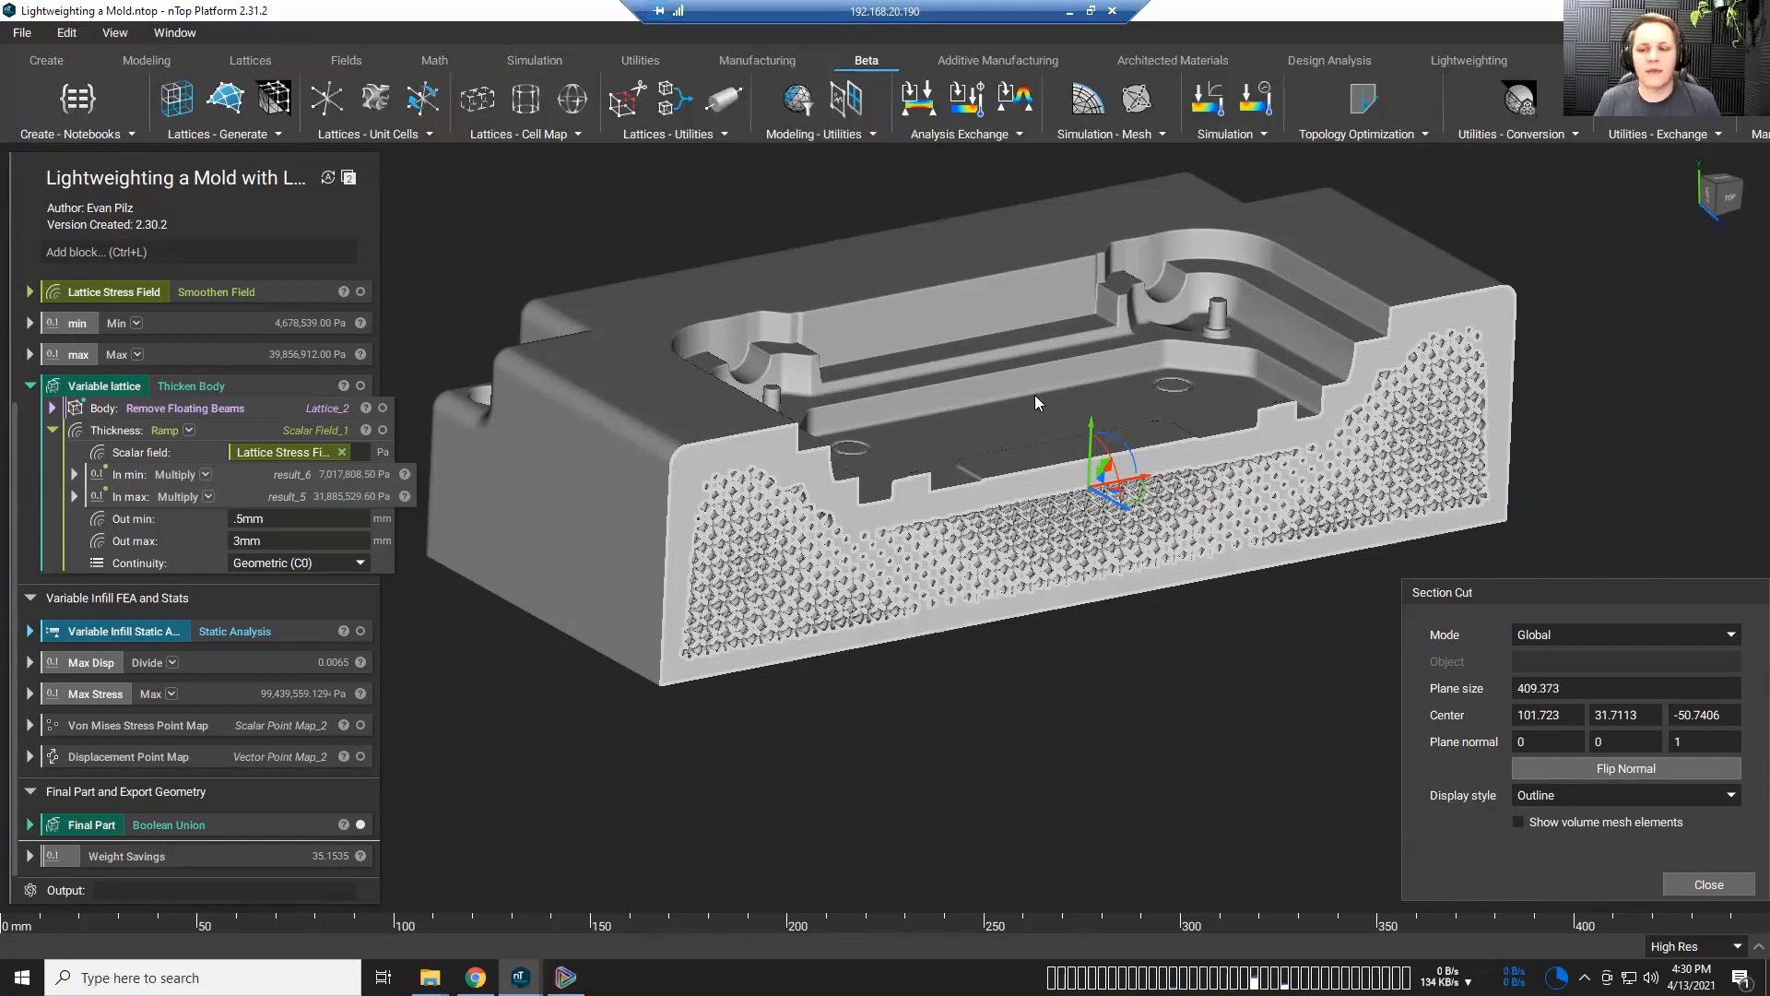
scroll(902, 397, up, 3)
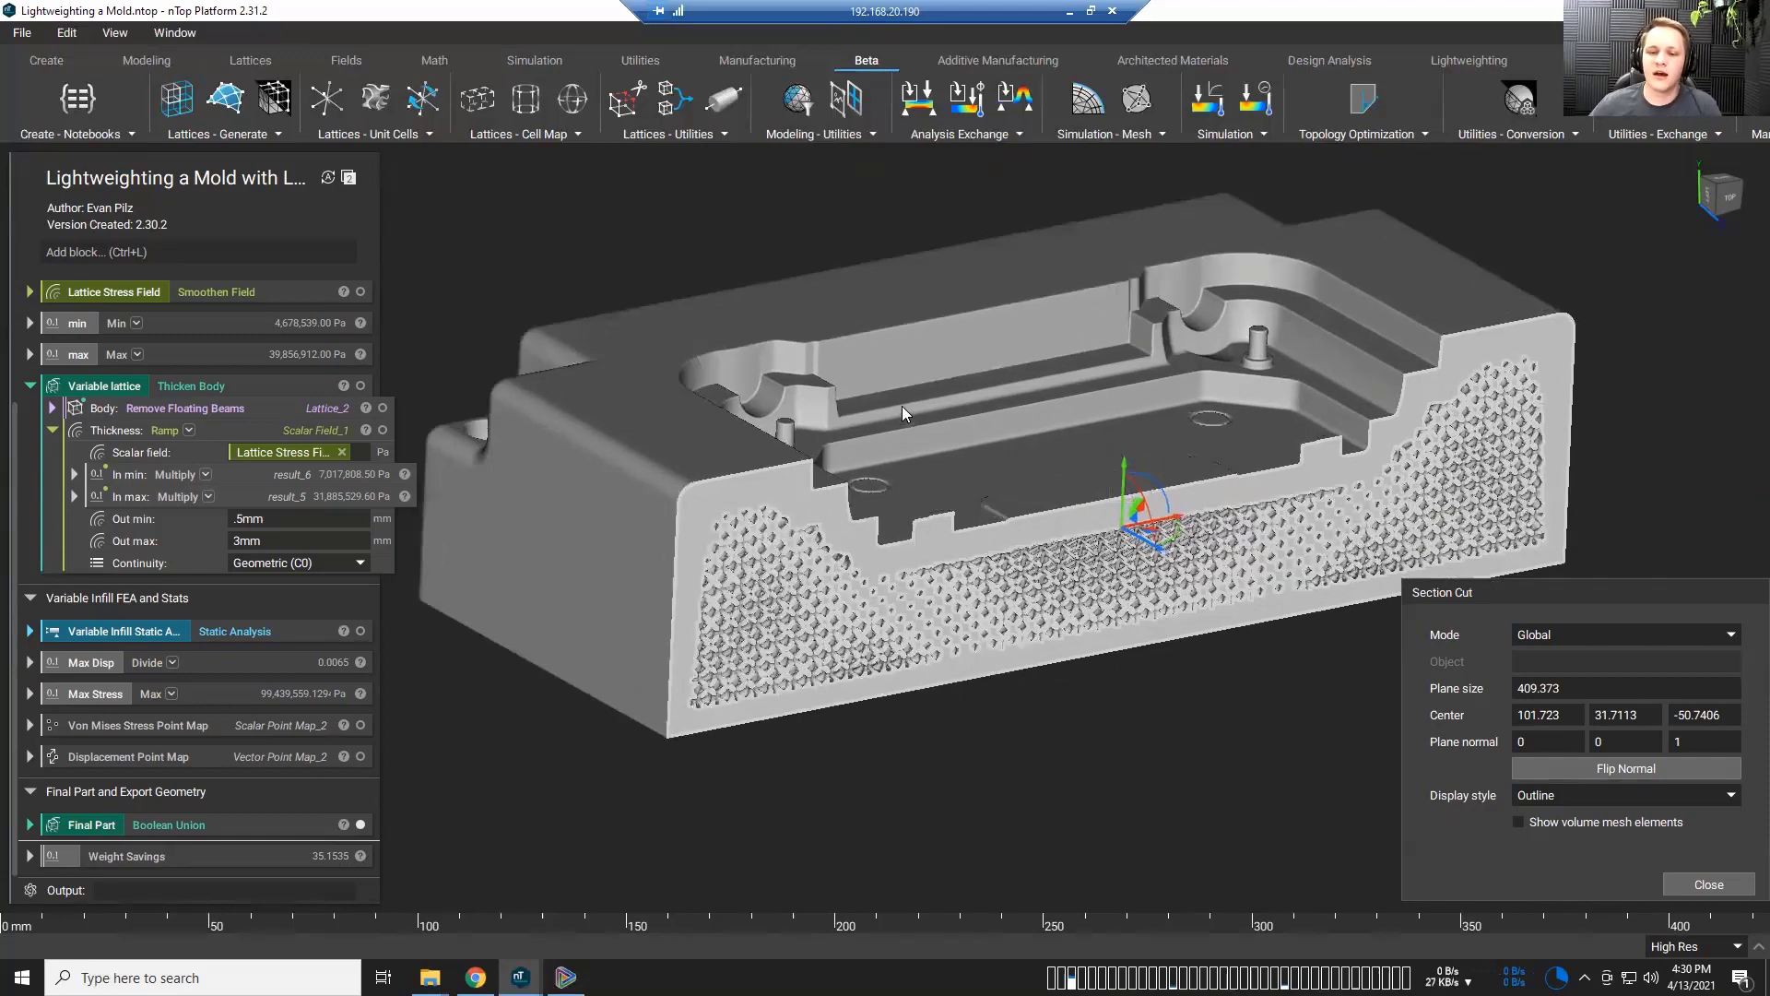